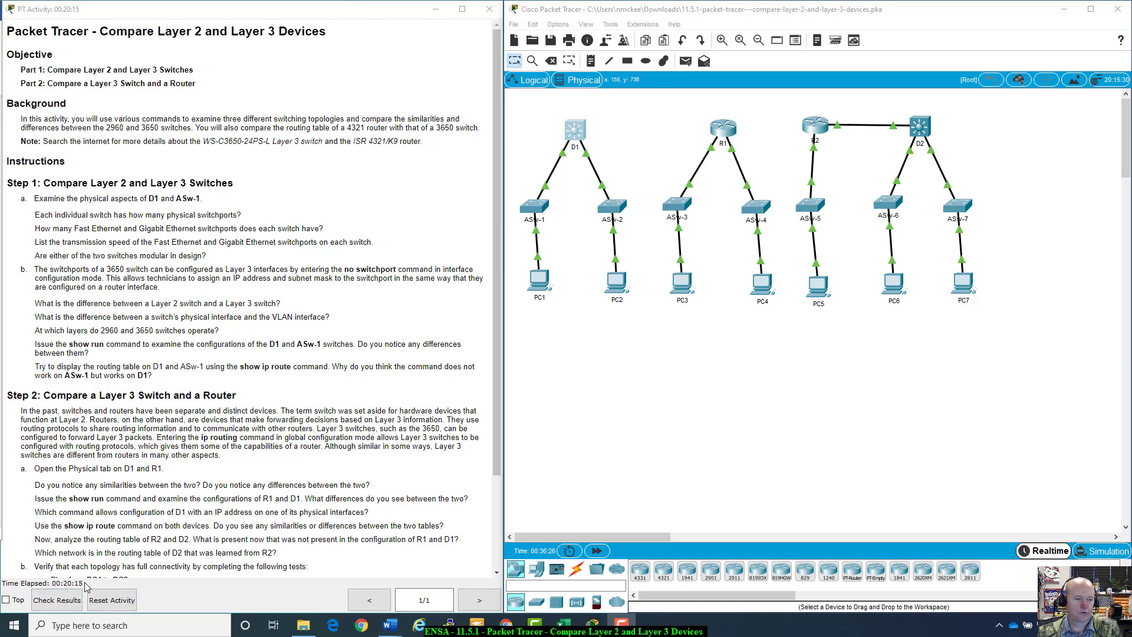
Step: Try to check the activity results and dismiss the resulting dialog
{"action": "left_click", "coordinate": [56, 605]}
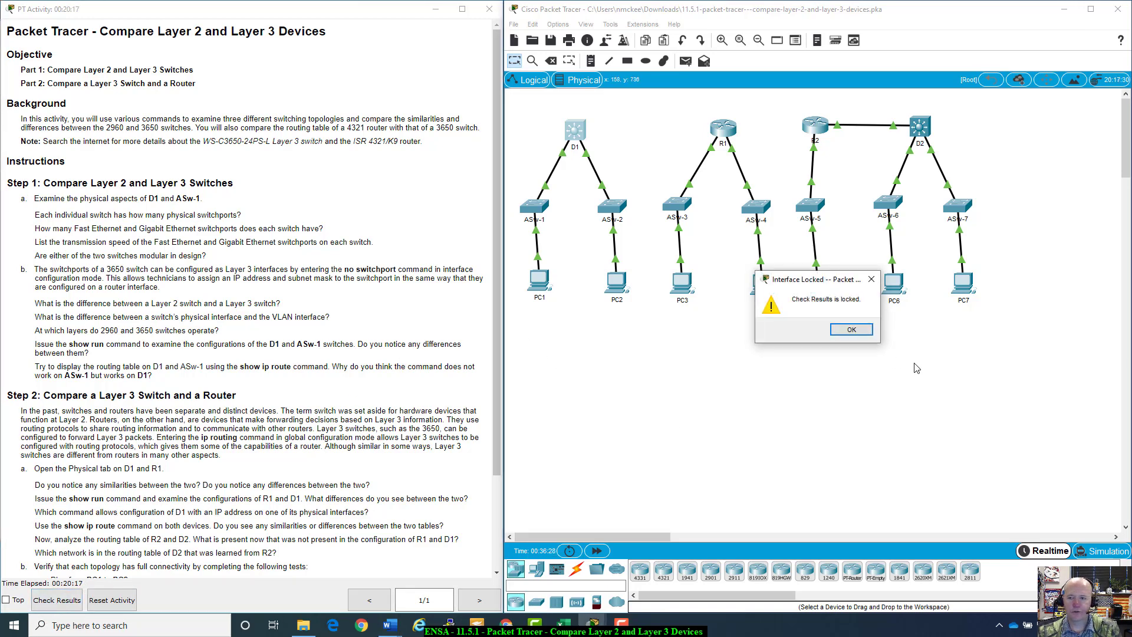
{"action": "left_click", "coordinate": [862, 339]}
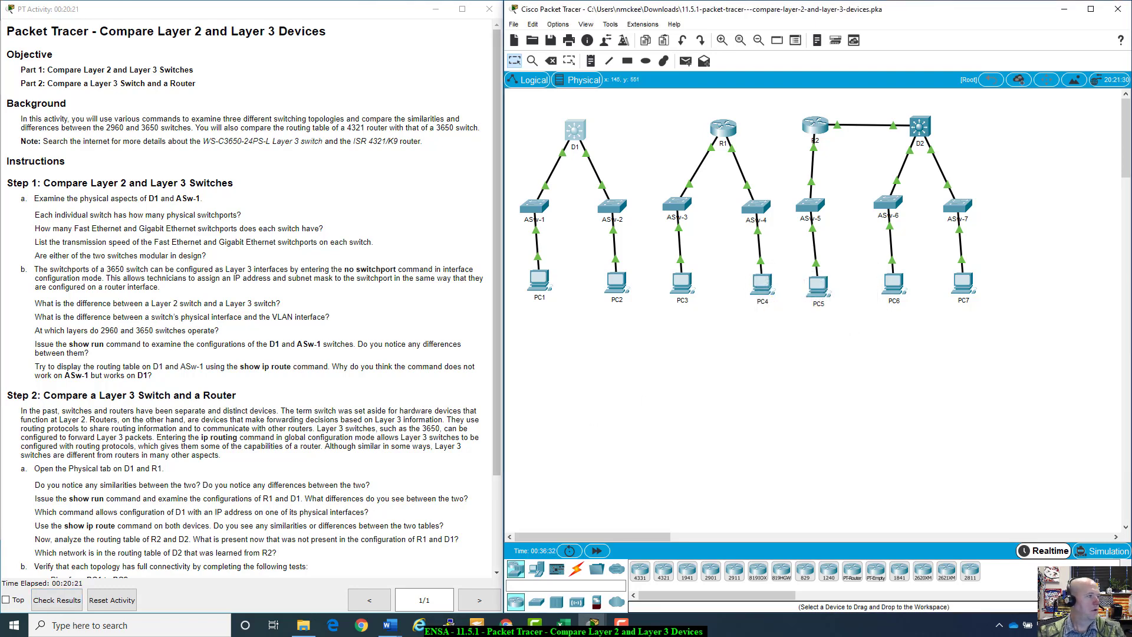
Step: Switch to the Word answer file, review the question-count note and the first answer line, and minimize the document
{"action": "key", "text": "alt+Tab"}
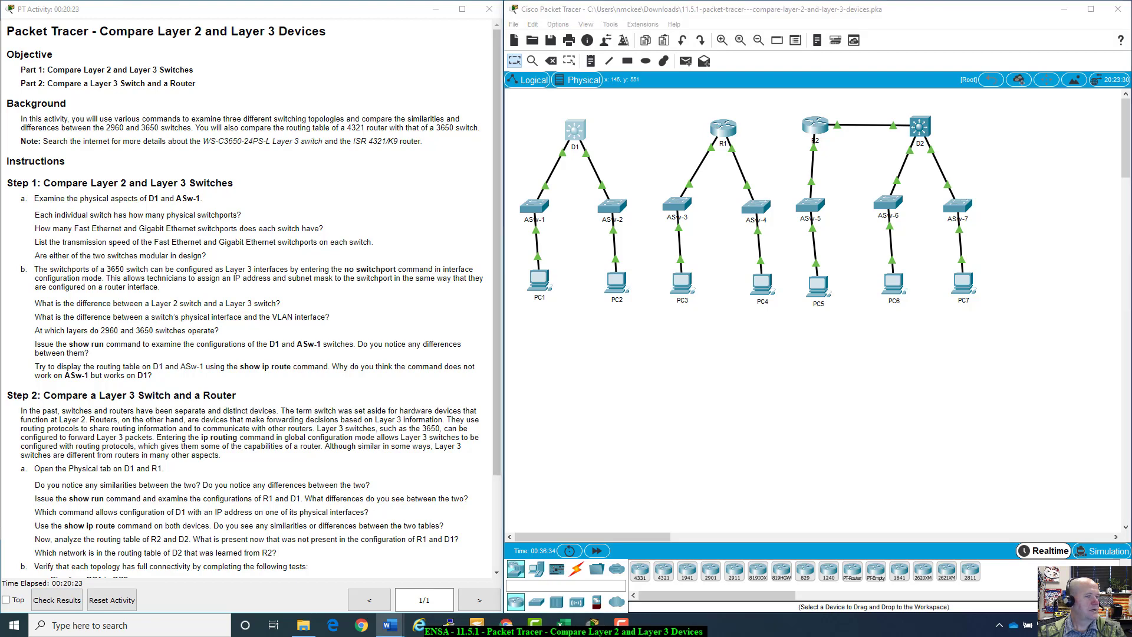
{"action": "left_click_drag", "start_coordinate": [0, 95], "coordinate": [645, 38]}
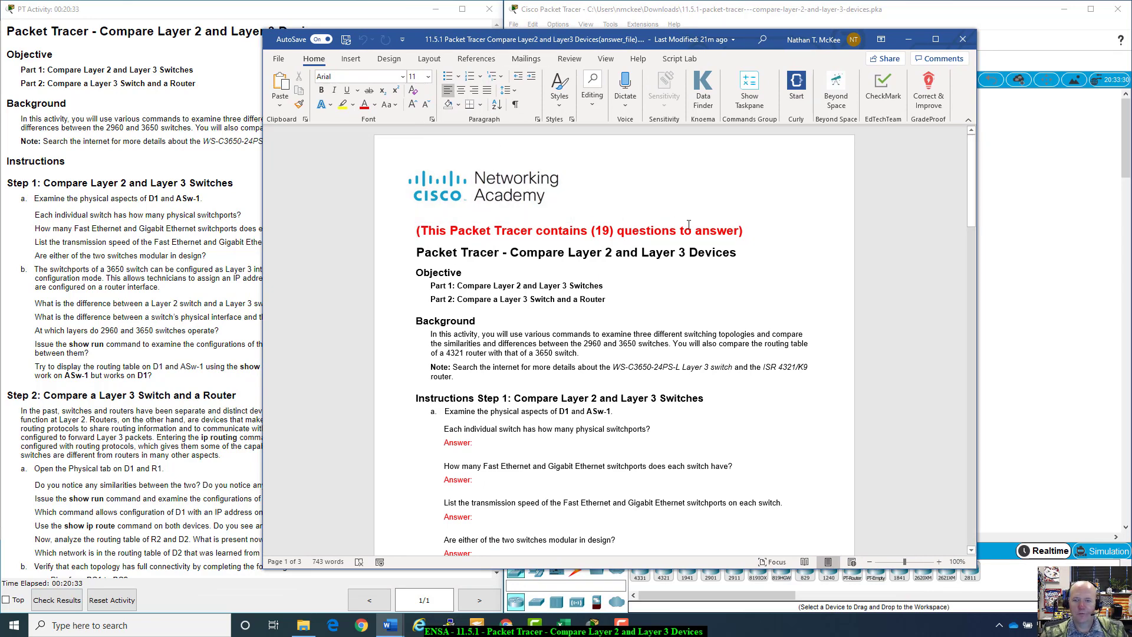
{"action": "left_click_drag", "start_coordinate": [417, 230], "coordinate": [753, 244]}
{"action": "left_click", "coordinate": [753, 256]}
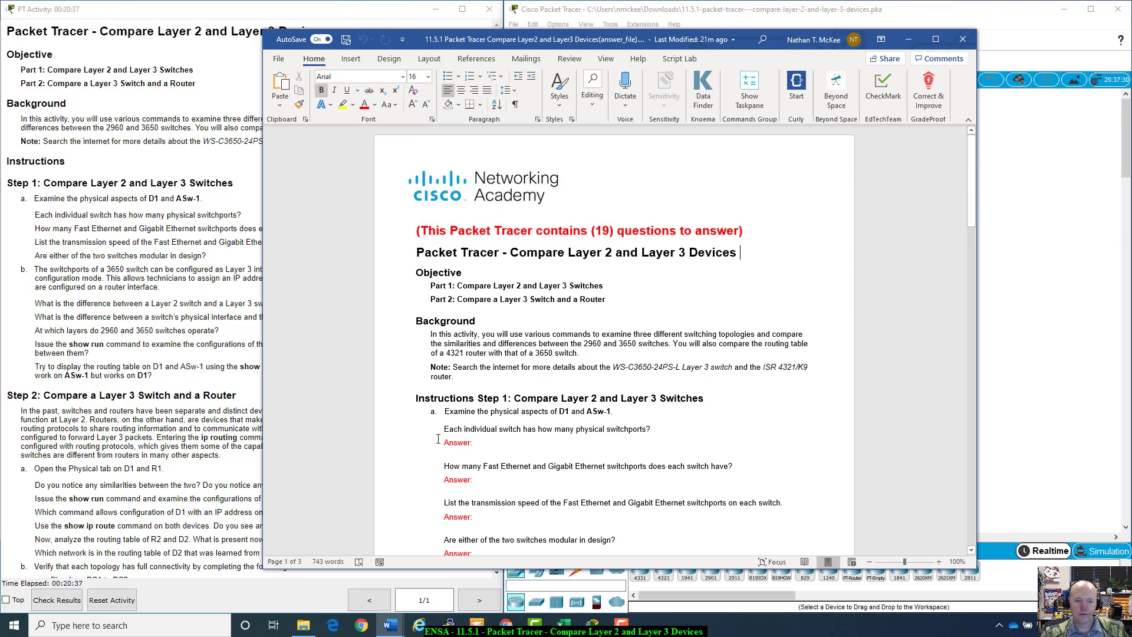
{"action": "left_click", "coordinate": [483, 441]}
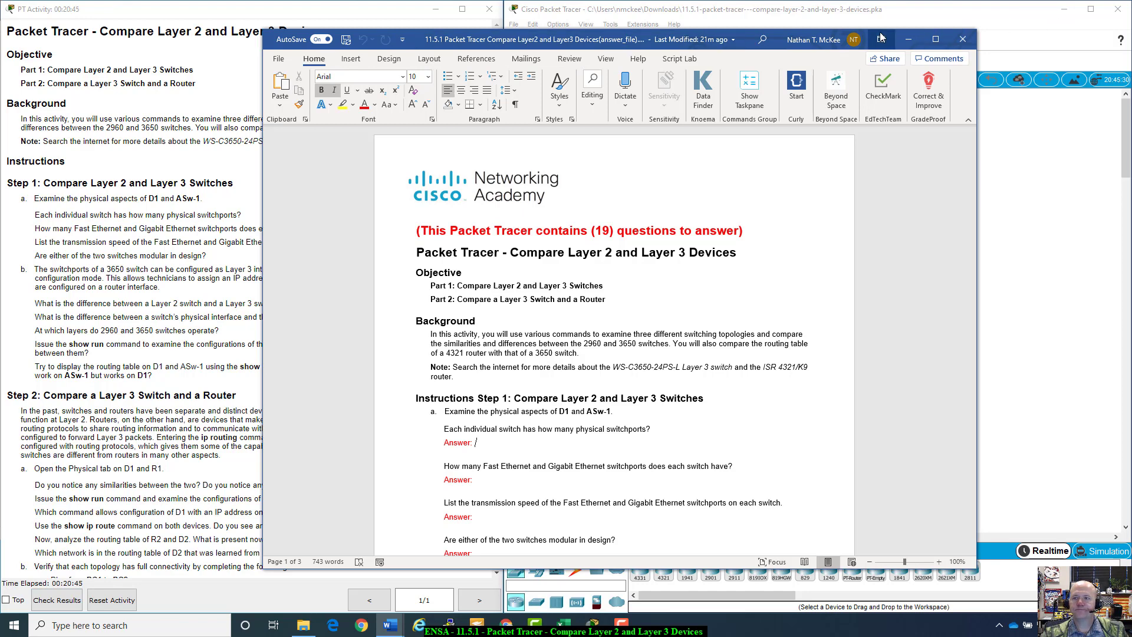
{"action": "left_click", "coordinate": [903, 40]}
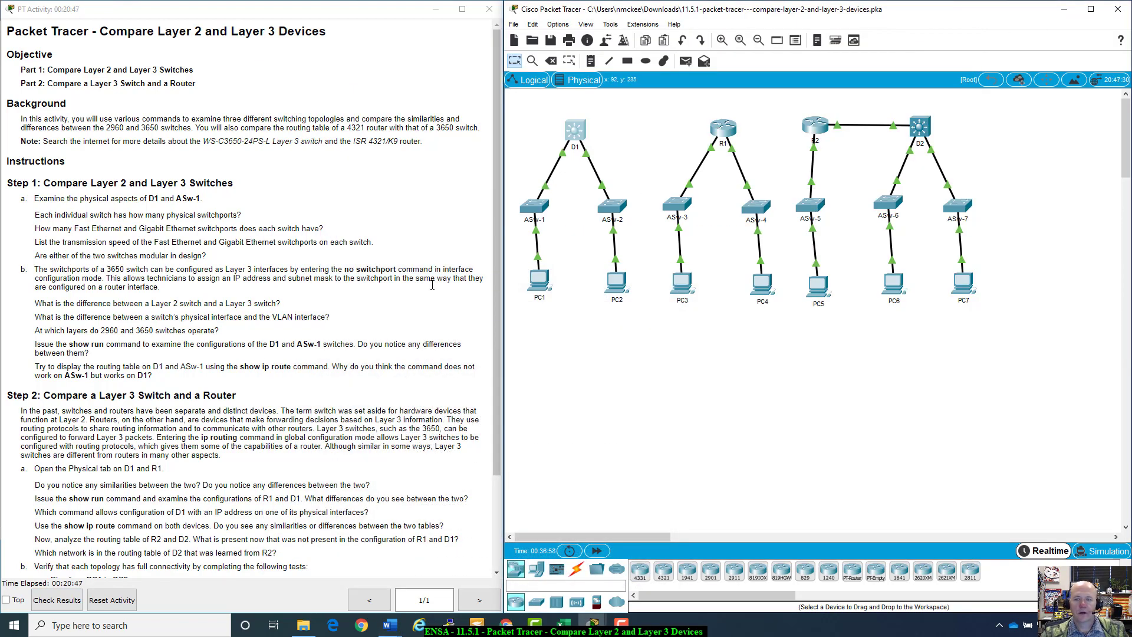
Step: Narrow the Packet Tracer topology window and widen the activity instructions window to fill the space beside it
{"action": "left_click_drag", "start_coordinate": [504, 405], "coordinate": [582, 407]}
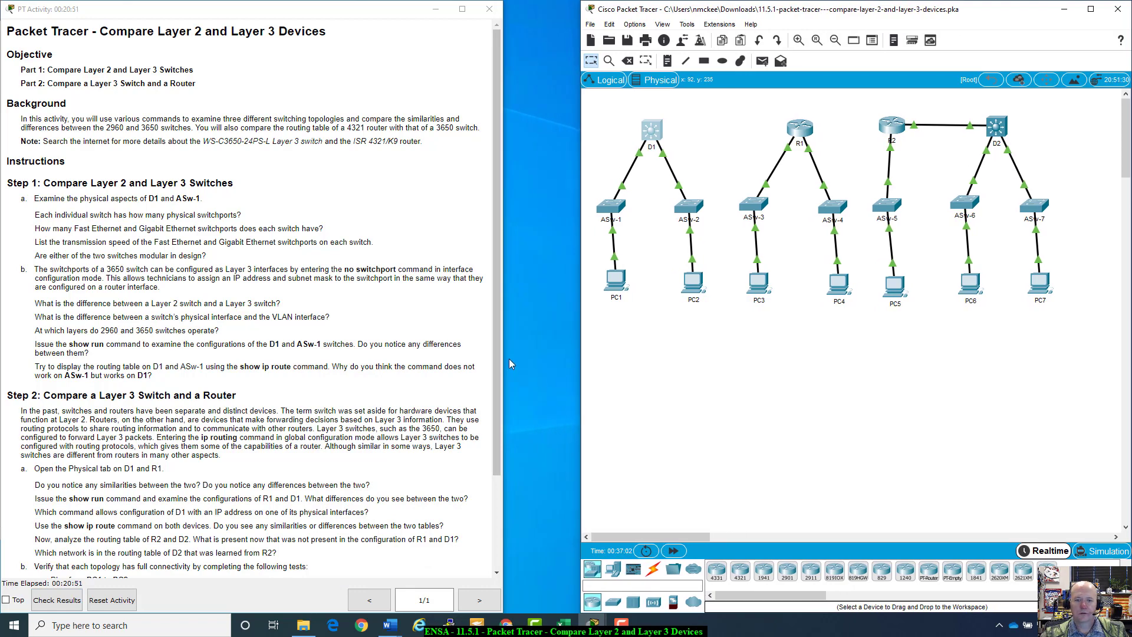
{"action": "left_click_drag", "start_coordinate": [504, 358], "coordinate": [582, 366]}
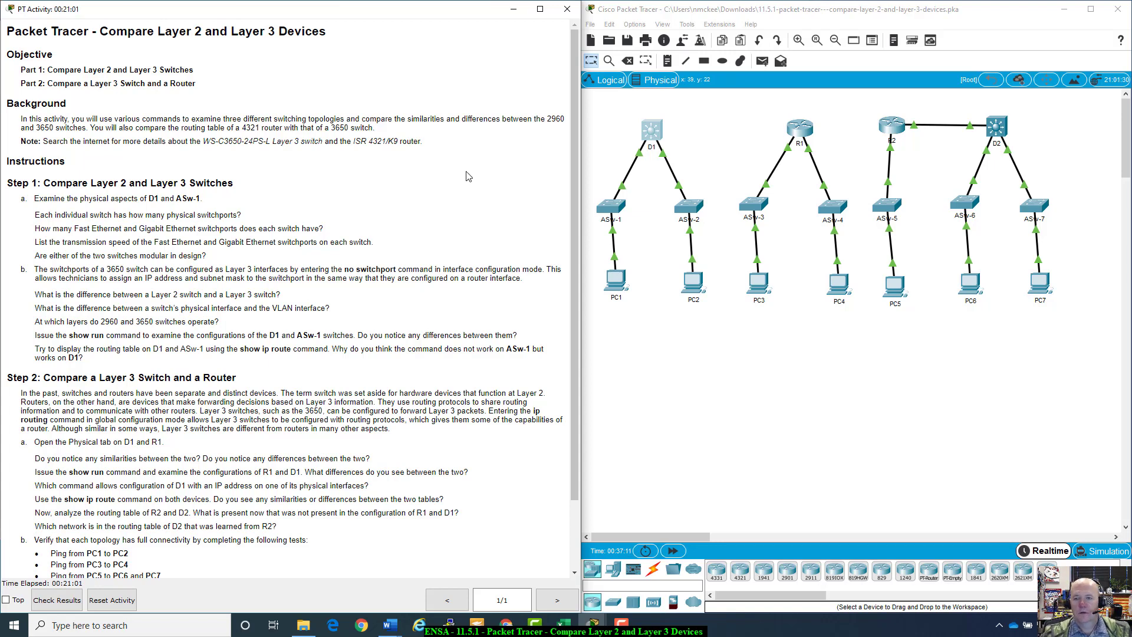
{"action": "left_click", "coordinate": [889, 390]}
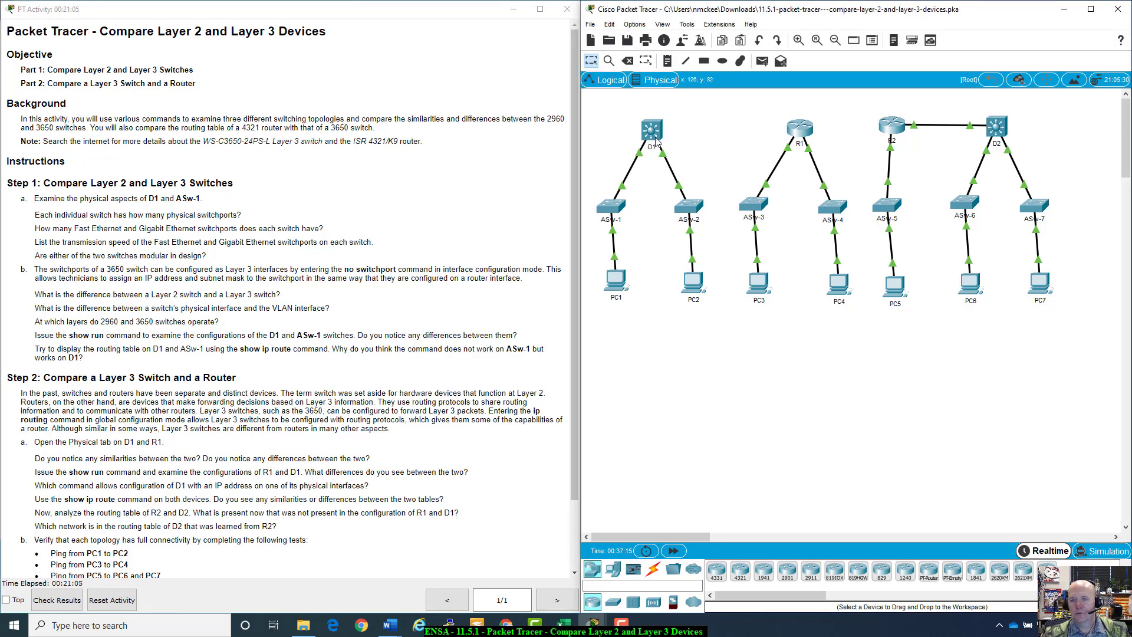
Step: Review the activity instructions, highlighting parts of the WS-C3650-24PS-L switch and ISR 4321/K9 router model names
{"action": "mouse_move", "coordinate": [650, 131]}
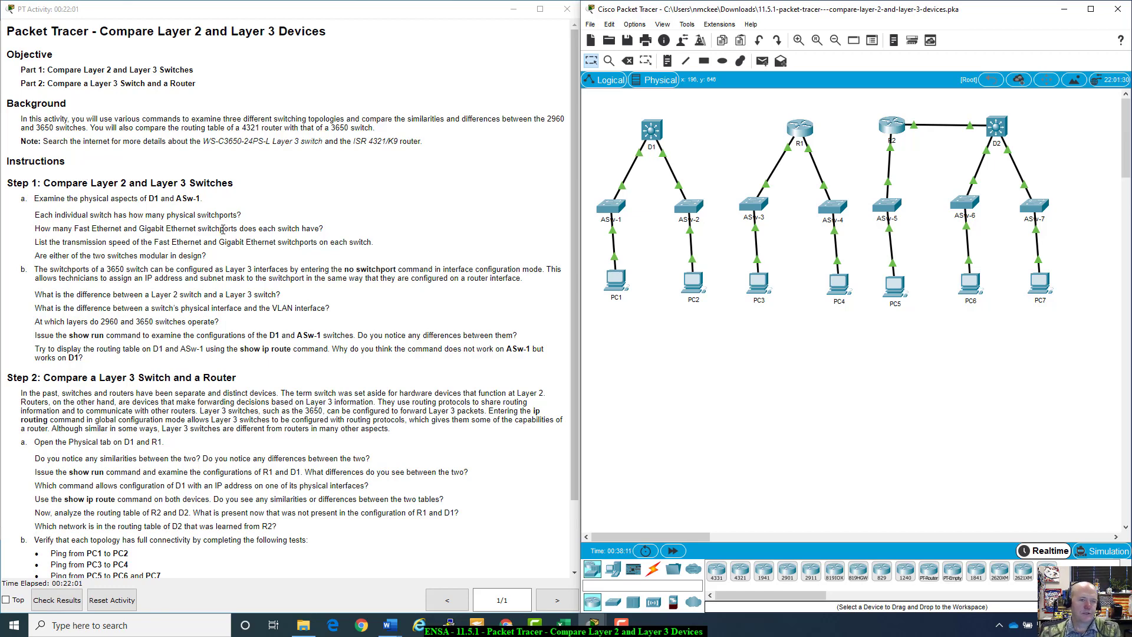
{"action": "left_click_drag", "start_coordinate": [244, 141], "coordinate": [265, 141]}
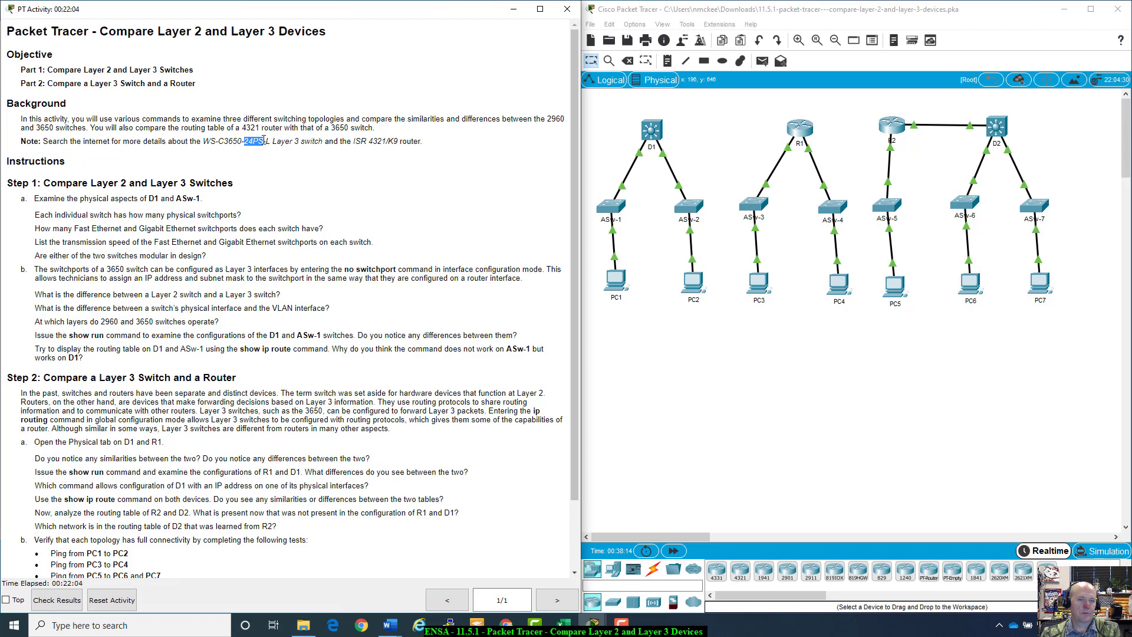
{"action": "left_click", "coordinate": [269, 155]}
{"action": "left_click_drag", "start_coordinate": [255, 141], "coordinate": [258, 142]}
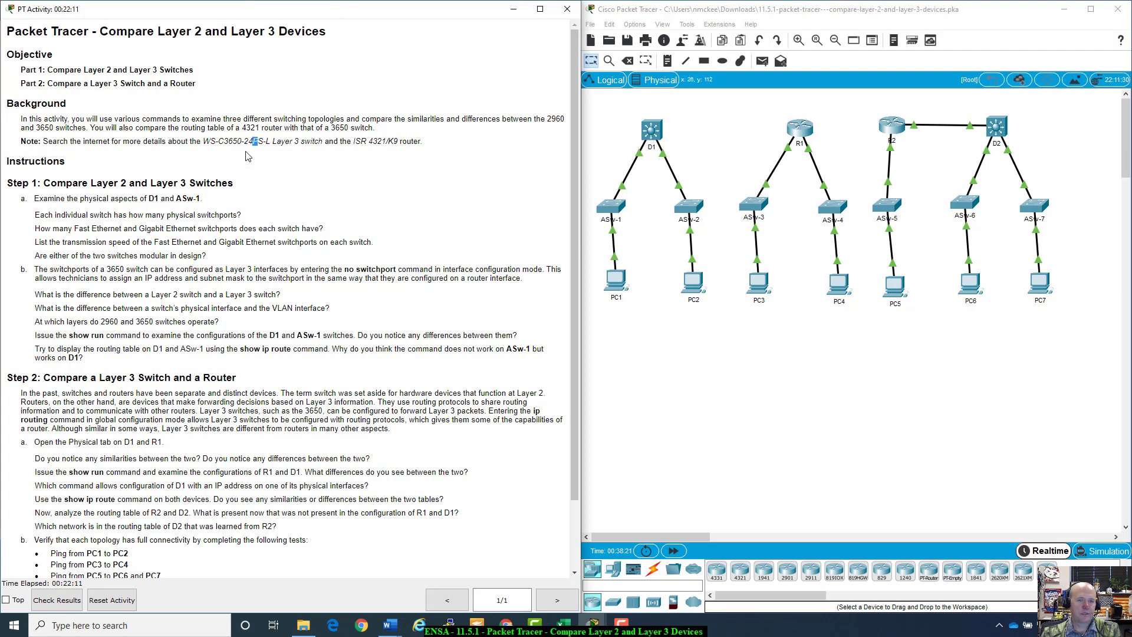
{"action": "left_click", "coordinate": [288, 152]}
{"action": "left_click_drag", "start_coordinate": [400, 140], "coordinate": [394, 140]}
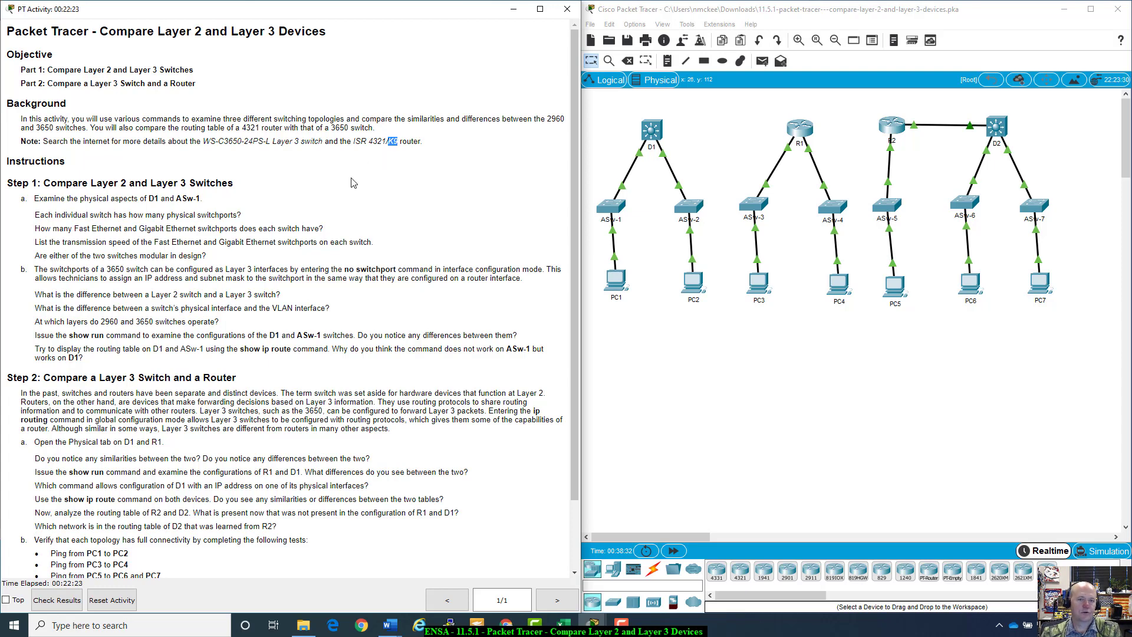
{"action": "scroll", "coordinate": [288, 216], "scroll_direction": "down", "scroll_amount": 2}
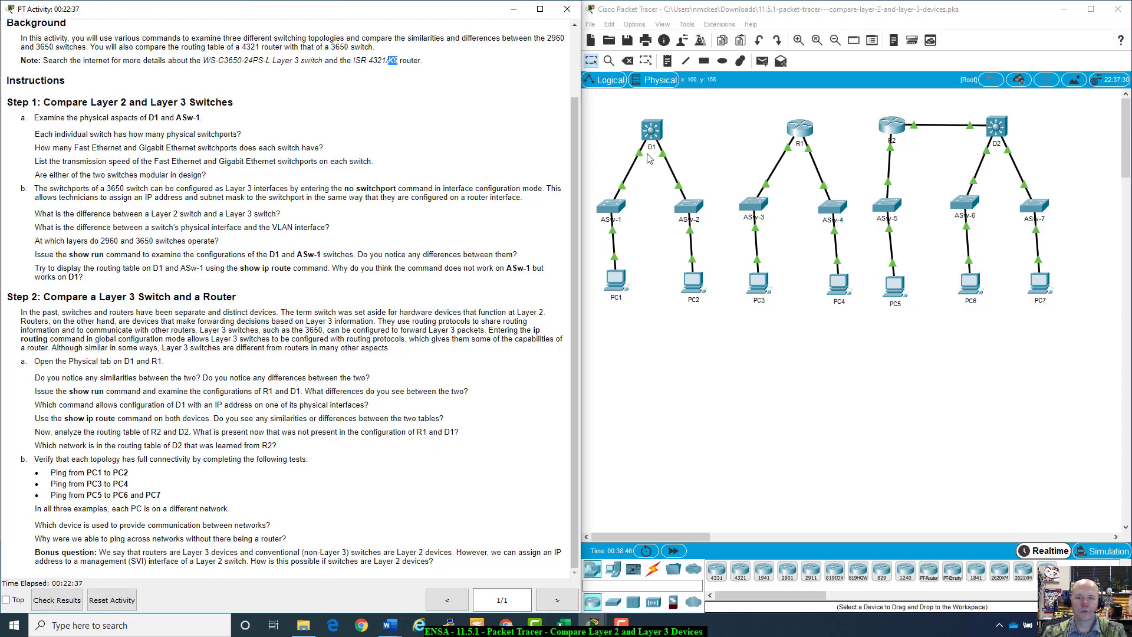
Step: Open multilayer switch D1's physical device view and examine its switchports and modules along the enlarged chassis
{"action": "left_click", "coordinate": [651, 131]}
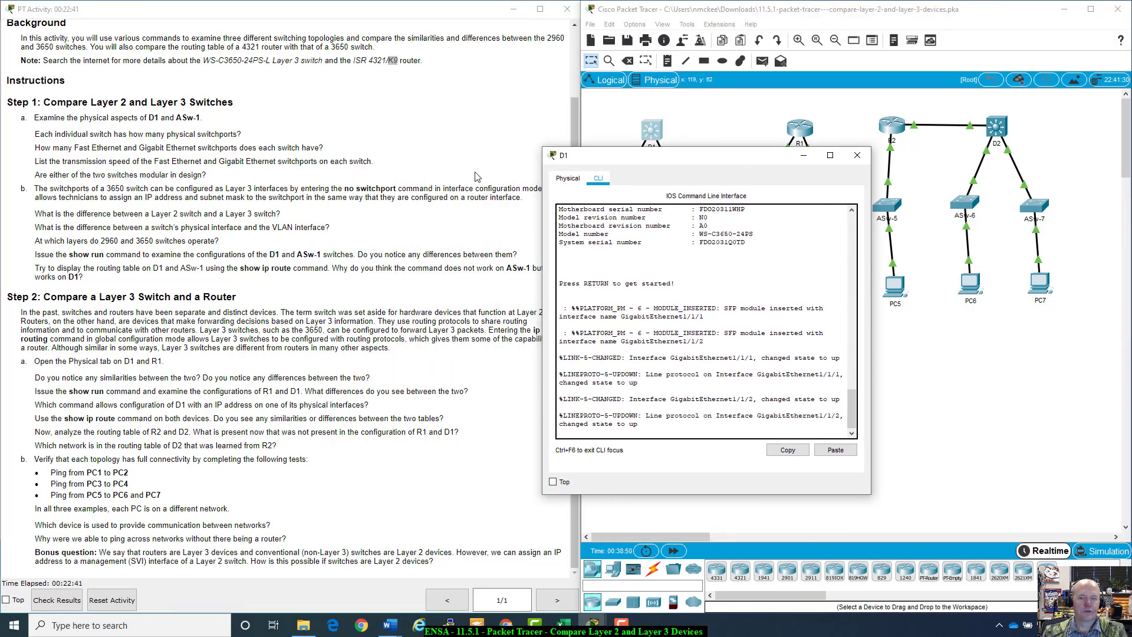
{"action": "left_click_drag", "start_coordinate": [693, 162], "coordinate": [889, 139]}
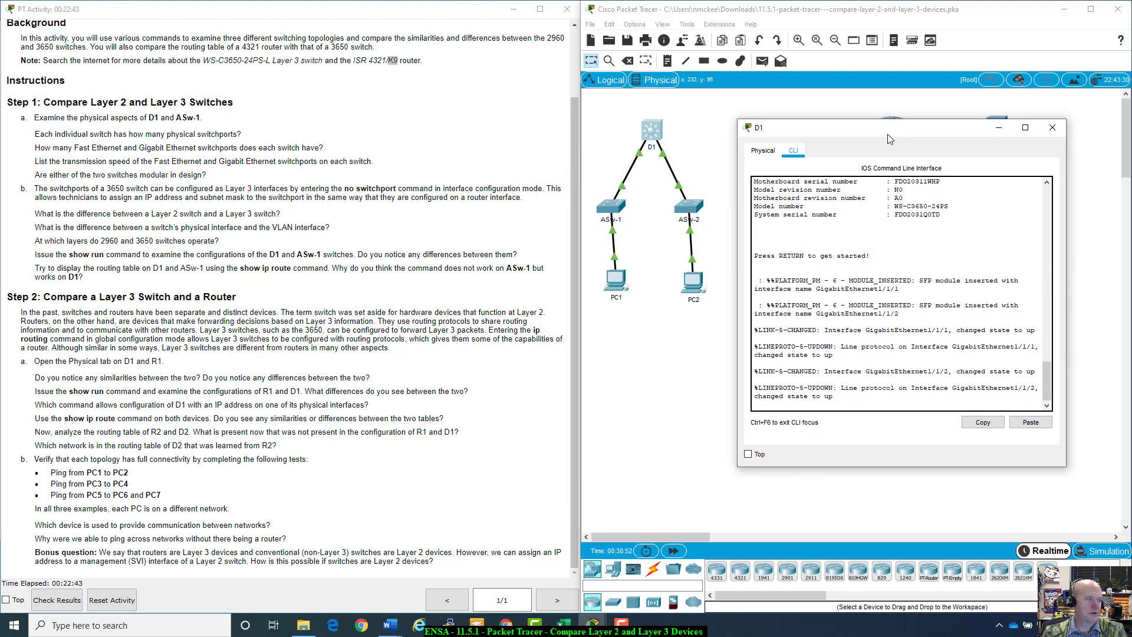
{"action": "left_click", "coordinate": [758, 153]}
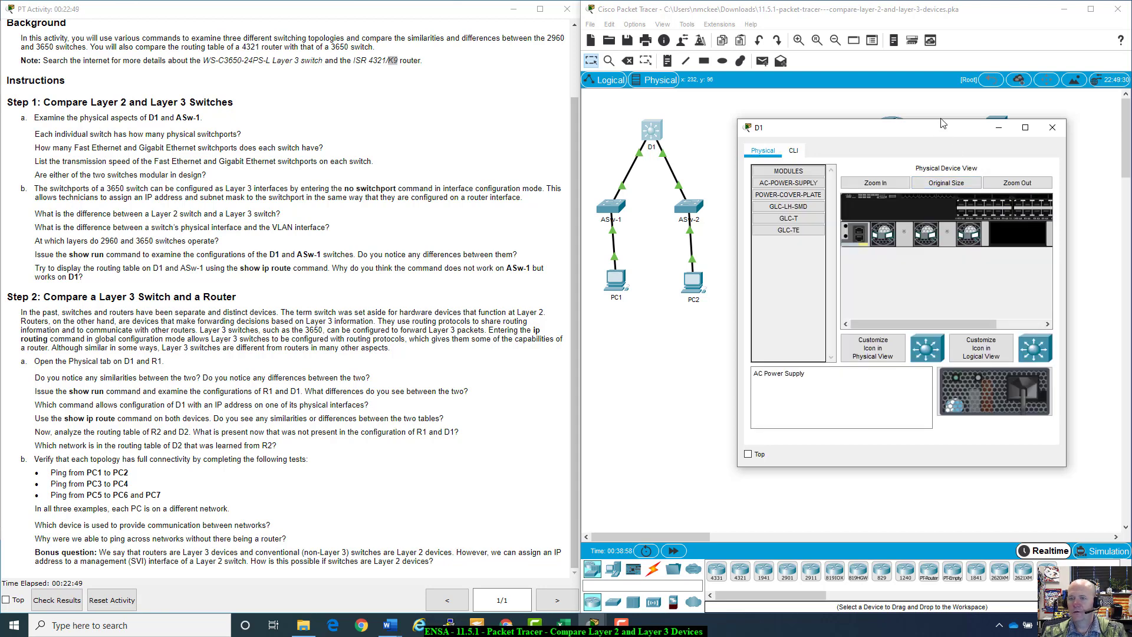
{"action": "left_click_drag", "start_coordinate": [943, 128], "coordinate": [911, 121]}
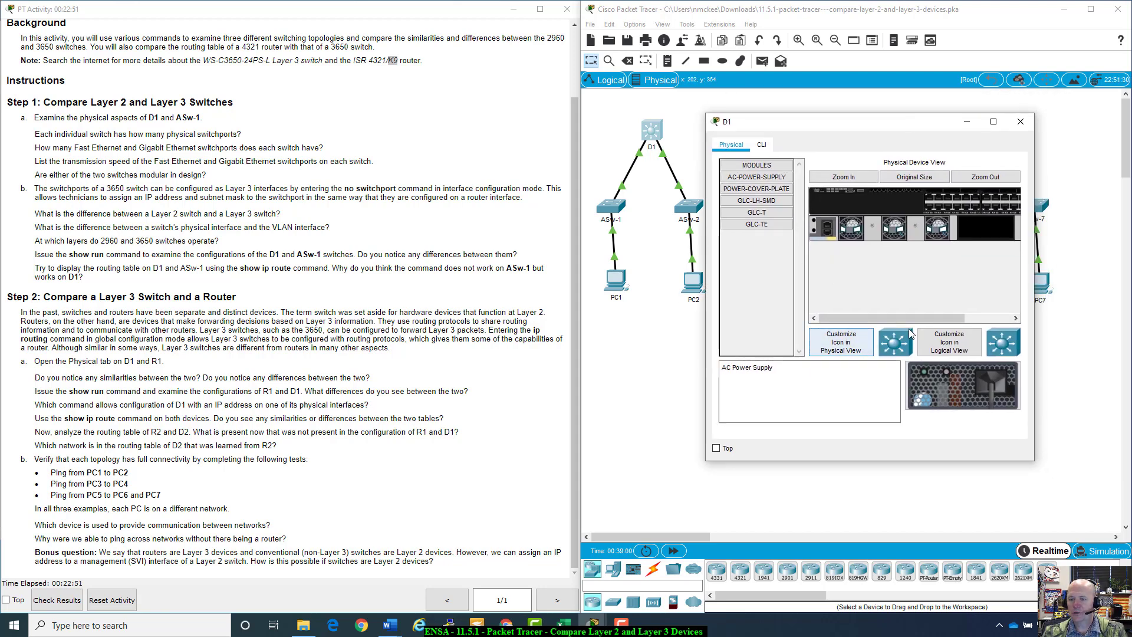
{"action": "left_click", "coordinate": [853, 179]}
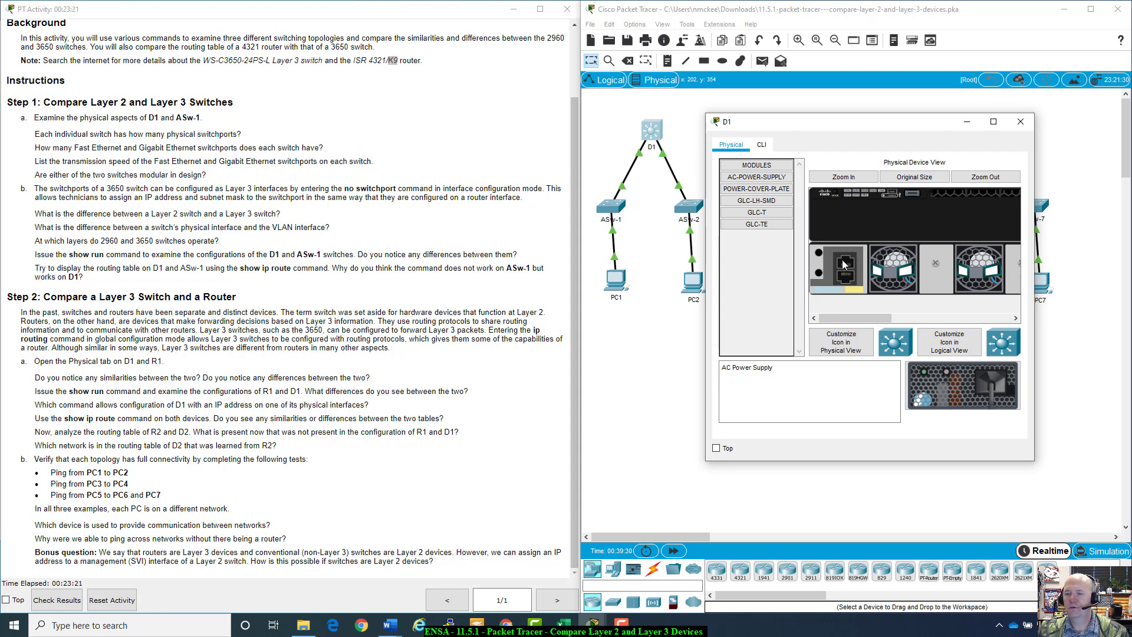
{"action": "left_click_drag", "start_coordinate": [863, 321], "coordinate": [940, 321]}
{"action": "left_click_drag", "start_coordinate": [940, 320], "coordinate": [967, 317]}
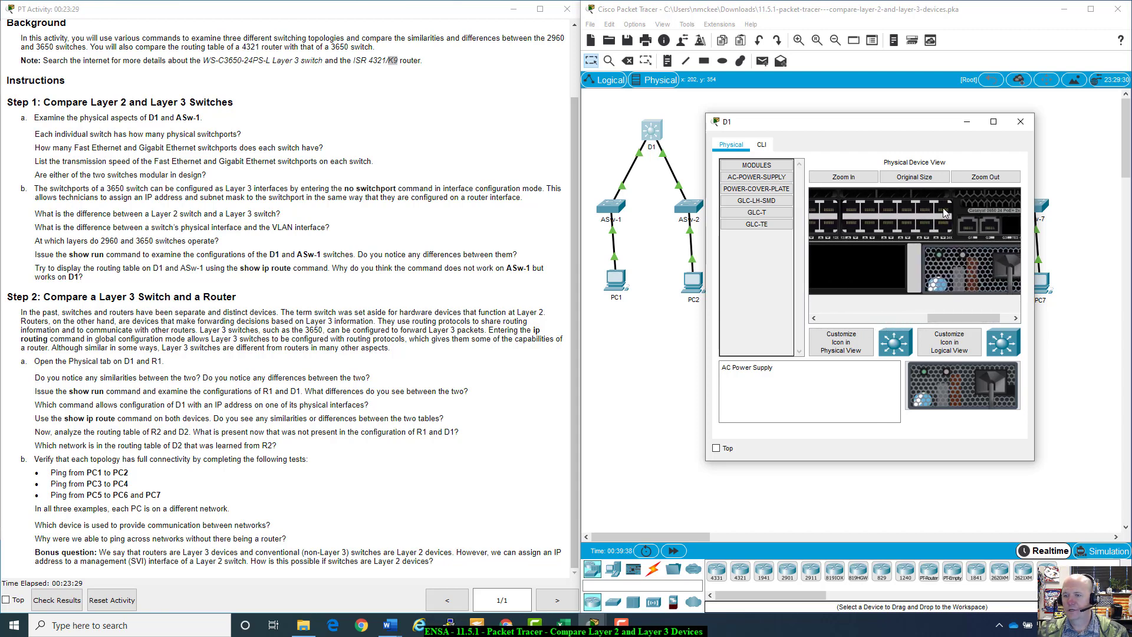
{"action": "left_click_drag", "start_coordinate": [958, 317], "coordinate": [969, 317]}
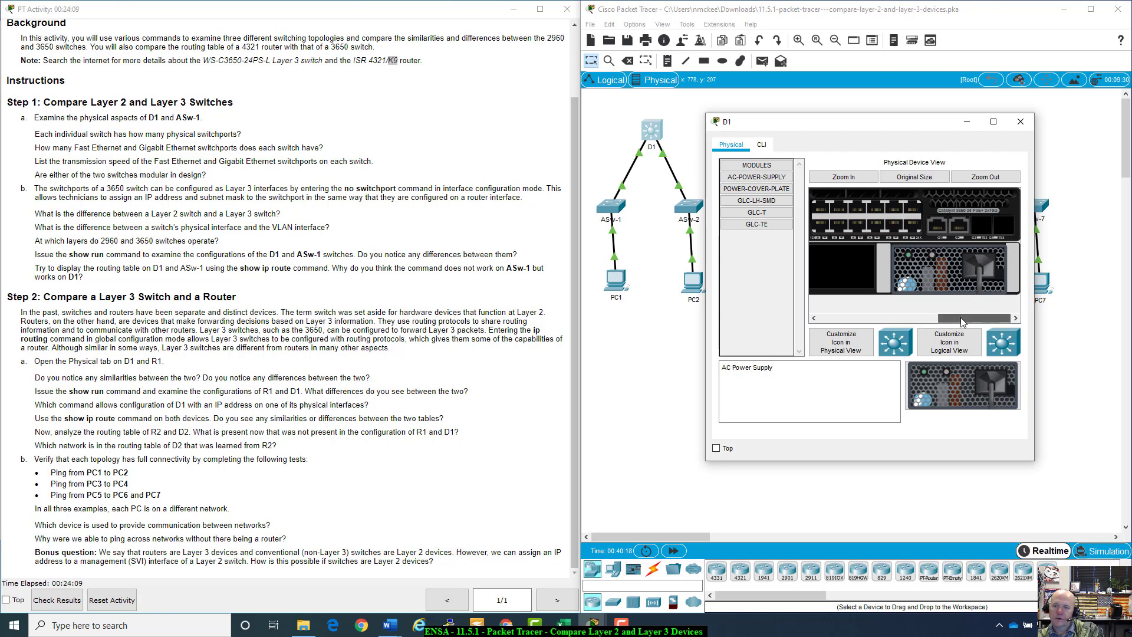
{"action": "mouse_move", "coordinate": [962, 321]}
{"action": "left_mouse_down"}
{"action": "mouse_move", "coordinate": [907, 323]}
{"action": "mouse_move", "coordinate": [976, 307]}
{"action": "left_mouse_up"}
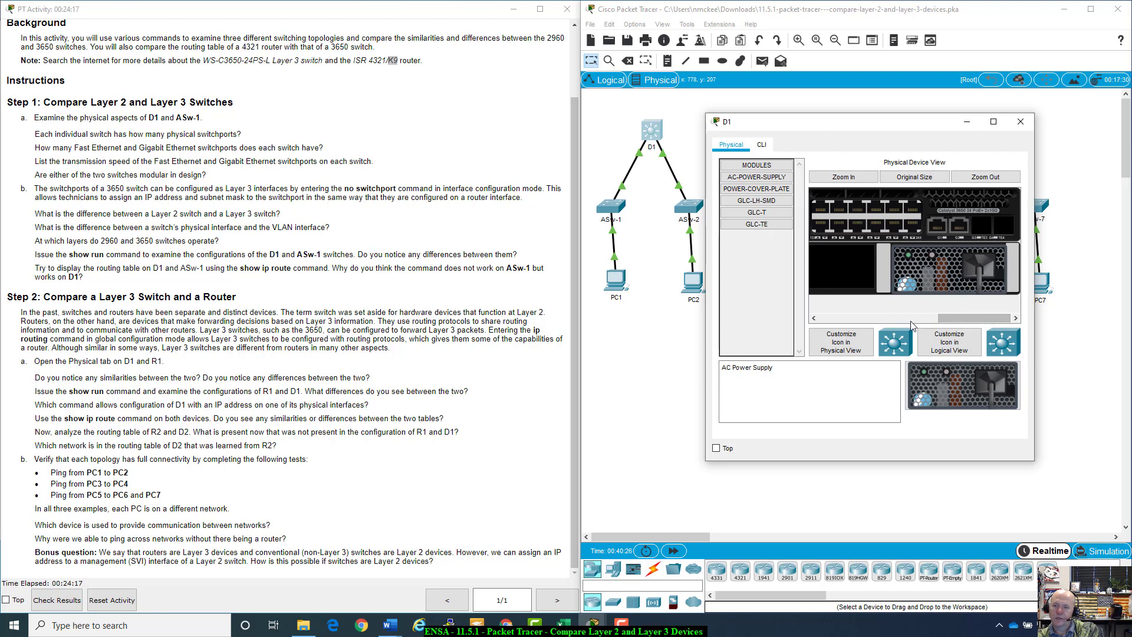
Step: Open switch ASw-1's physical device view and examine its Fast Ethernet and Gigabit Ethernet ports on the enlarged chassis
{"action": "left_click_drag", "start_coordinate": [967, 121], "coordinate": [936, 149]}
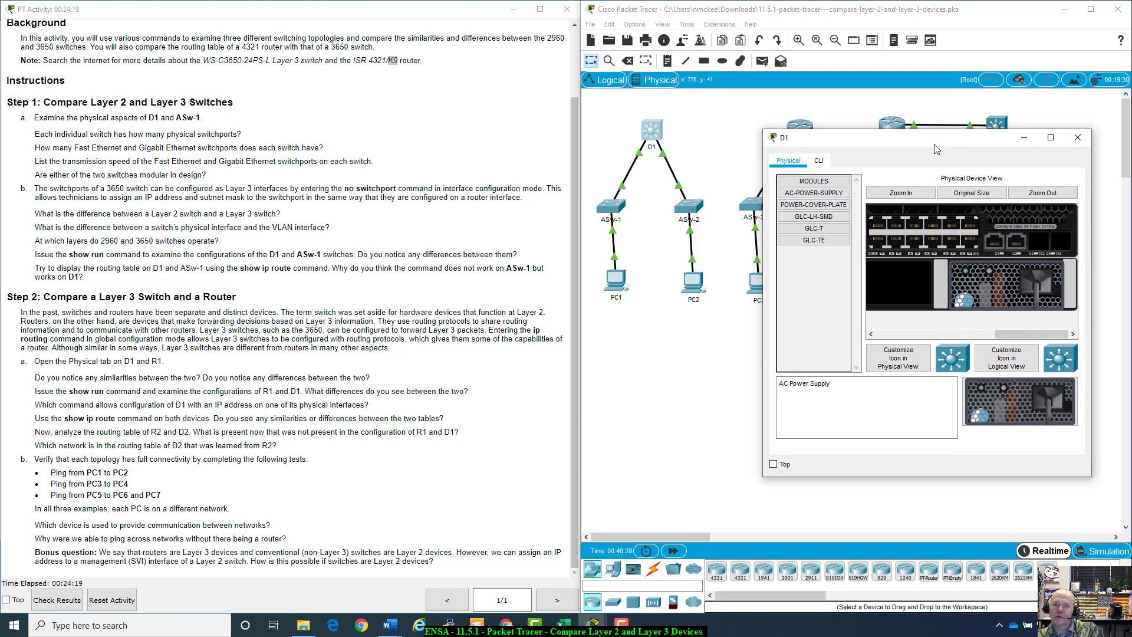
{"action": "left_click", "coordinate": [611, 209]}
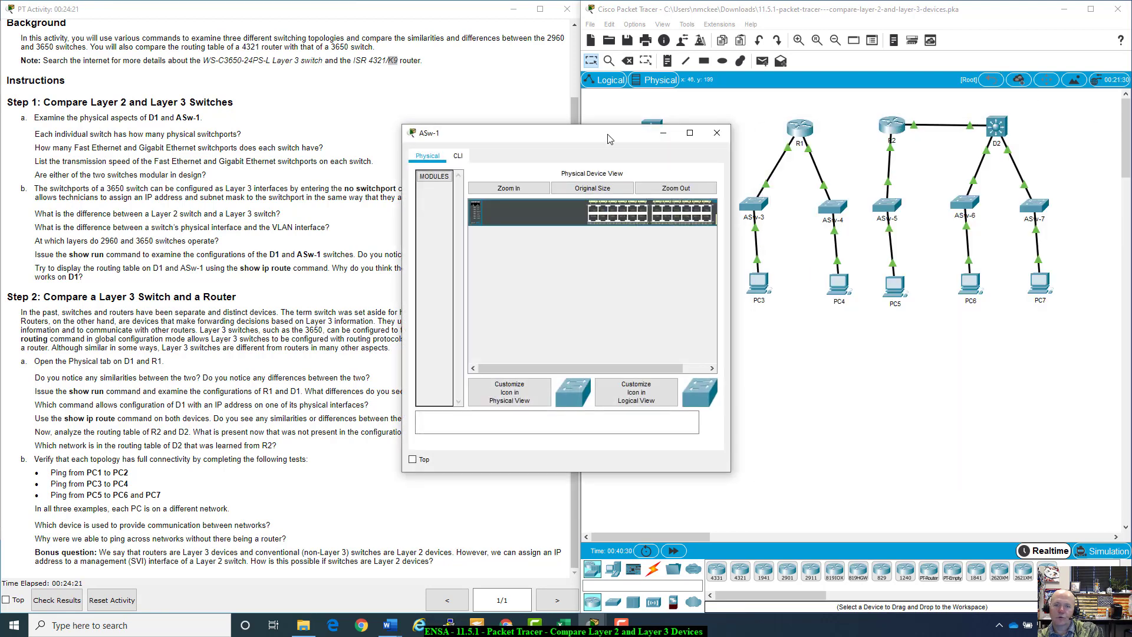
{"action": "left_click_drag", "start_coordinate": [611, 137], "coordinate": [919, 112]}
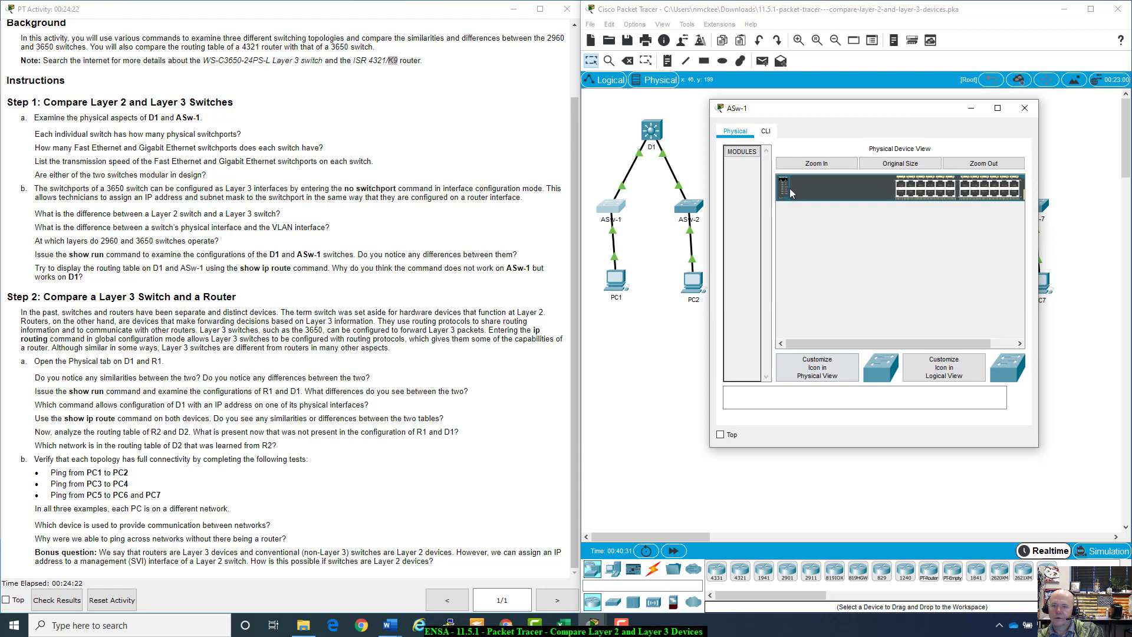
{"action": "left_click", "coordinate": [817, 165]}
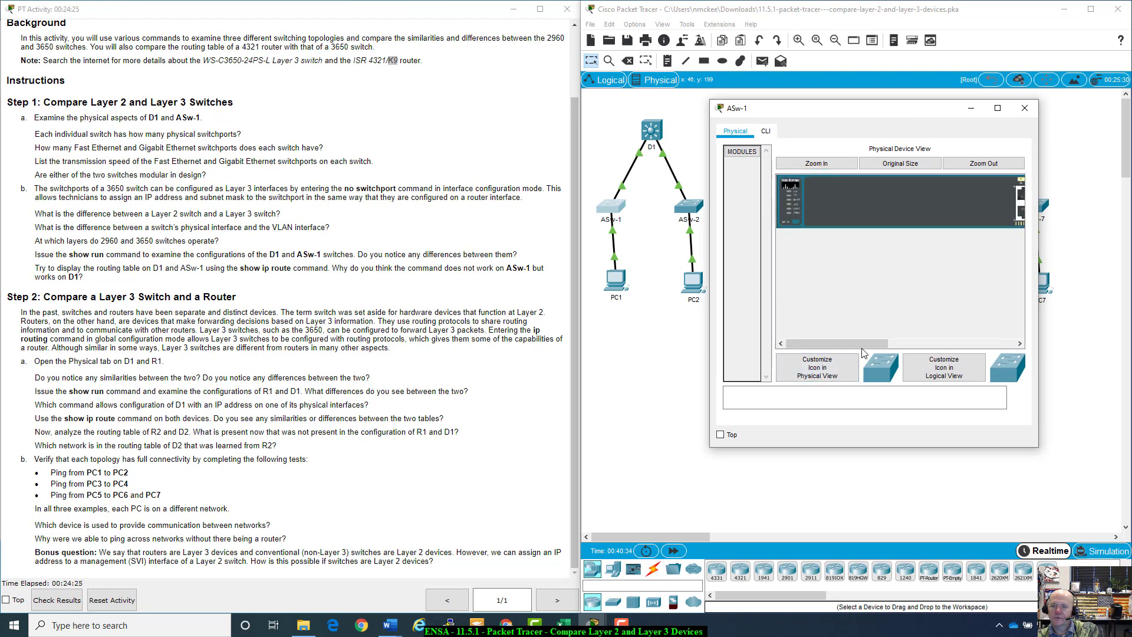
{"action": "left_click_drag", "start_coordinate": [850, 345], "coordinate": [980, 336]}
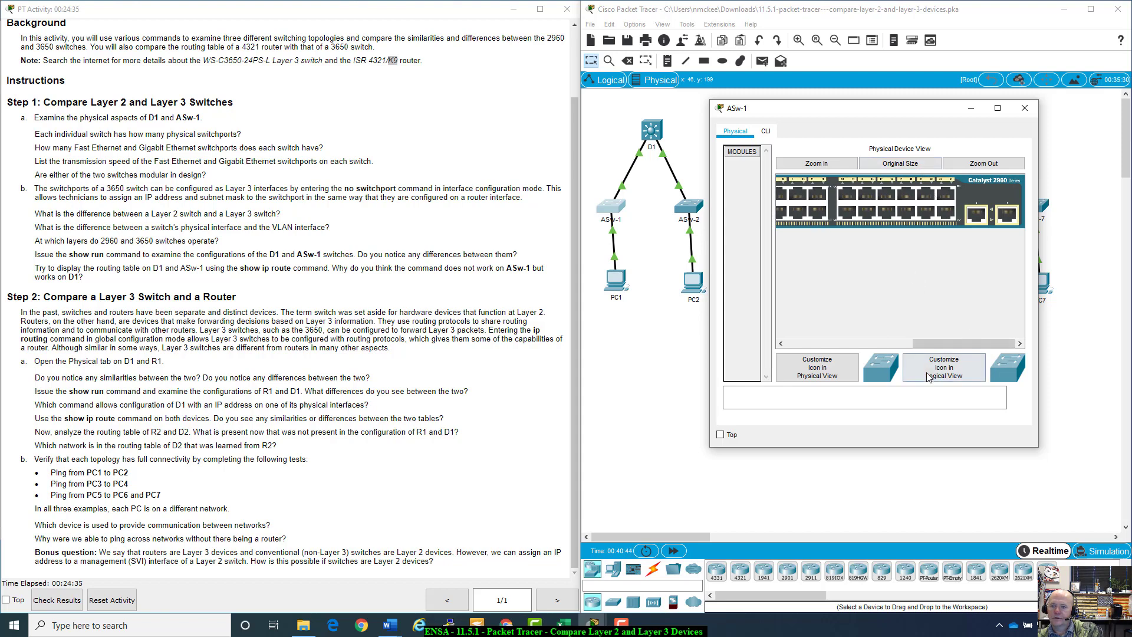
{"action": "left_click_drag", "start_coordinate": [938, 342], "coordinate": [981, 344]}
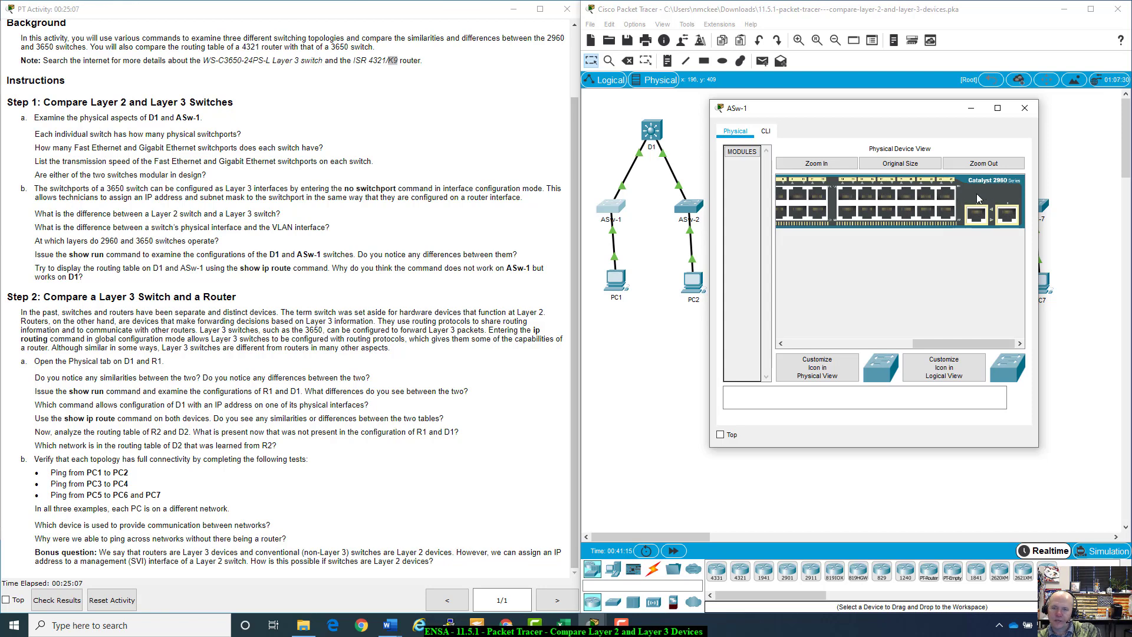
{"action": "left_click_drag", "start_coordinate": [888, 116], "coordinate": [931, 132]}
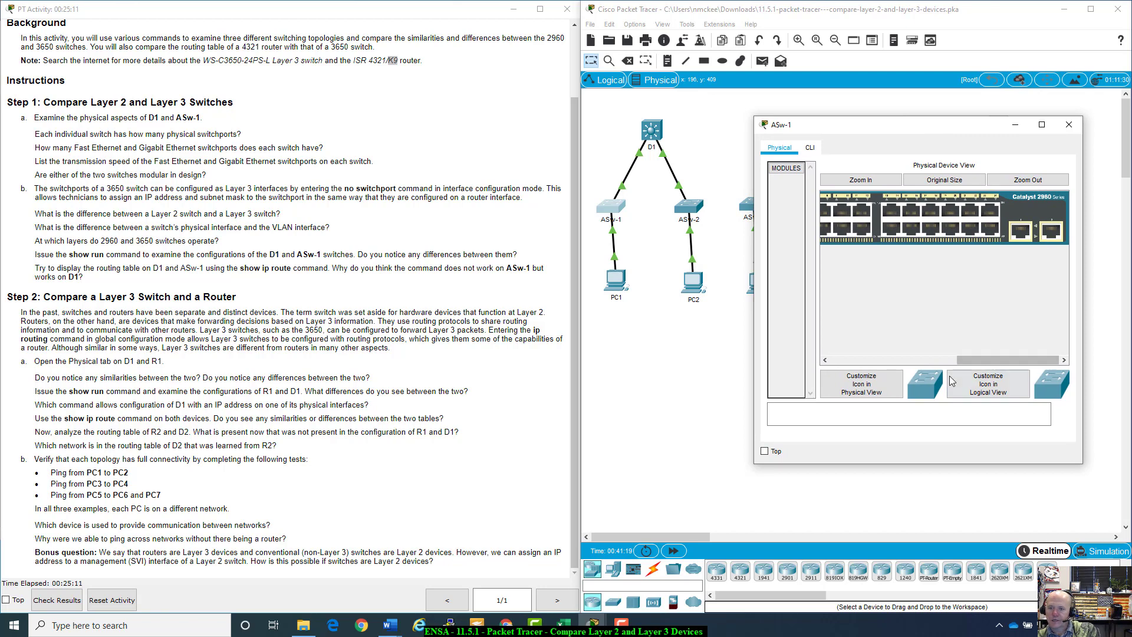
{"action": "left_click_drag", "start_coordinate": [967, 362], "coordinate": [919, 364]}
Step: Enter privileged EXEC mode in ASw-1's command line and display its running configuration with show run
{"action": "left_click", "coordinate": [809, 148]}
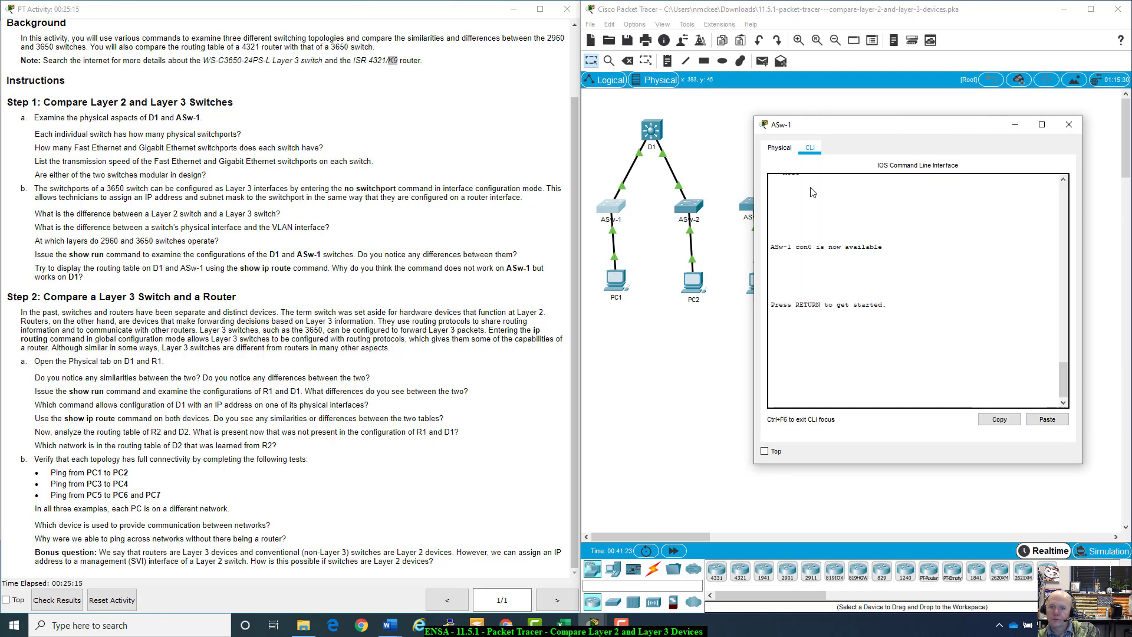
{"action": "key", "text": "Return"}
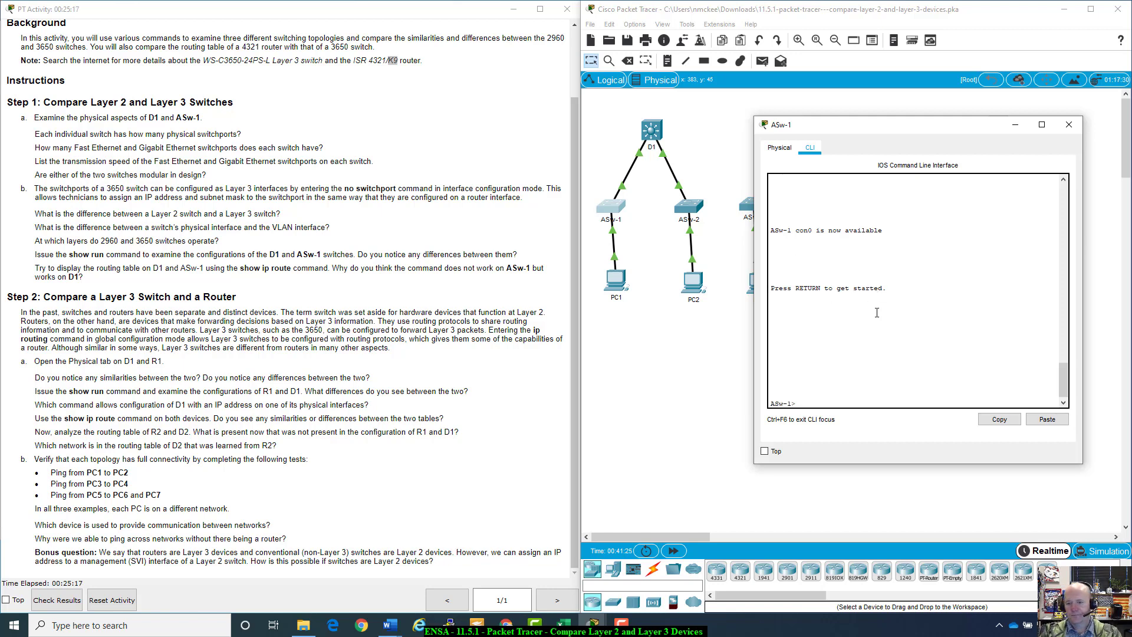
{"action": "type", "text": "enable"}
{"action": "key", "text": "Return"}
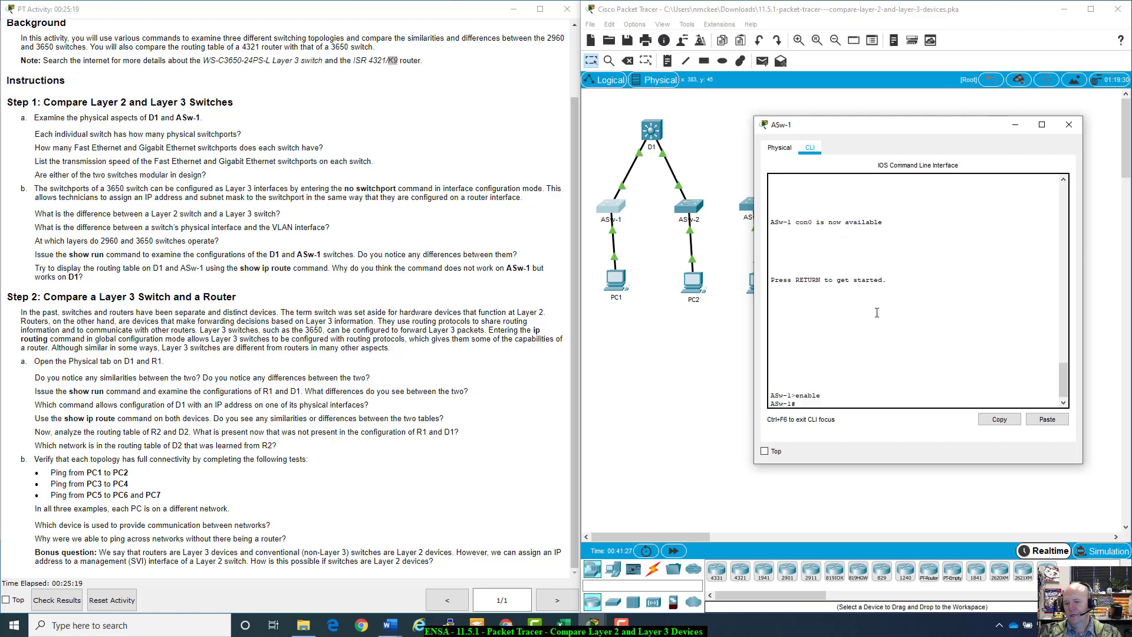
{"action": "type", "text": "sow"}
{"action": "key", "text": "BackSpace"}
{"action": "key", "text": "BackSpace"}
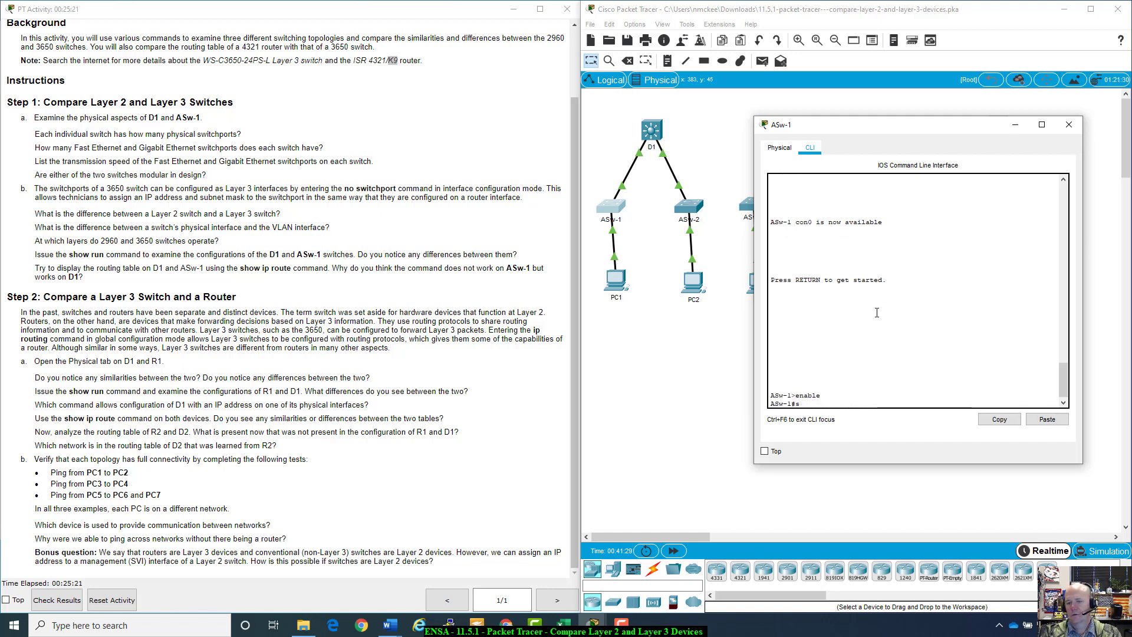
{"action": "type", "text": "how run"}
{"action": "key", "text": "Return"}
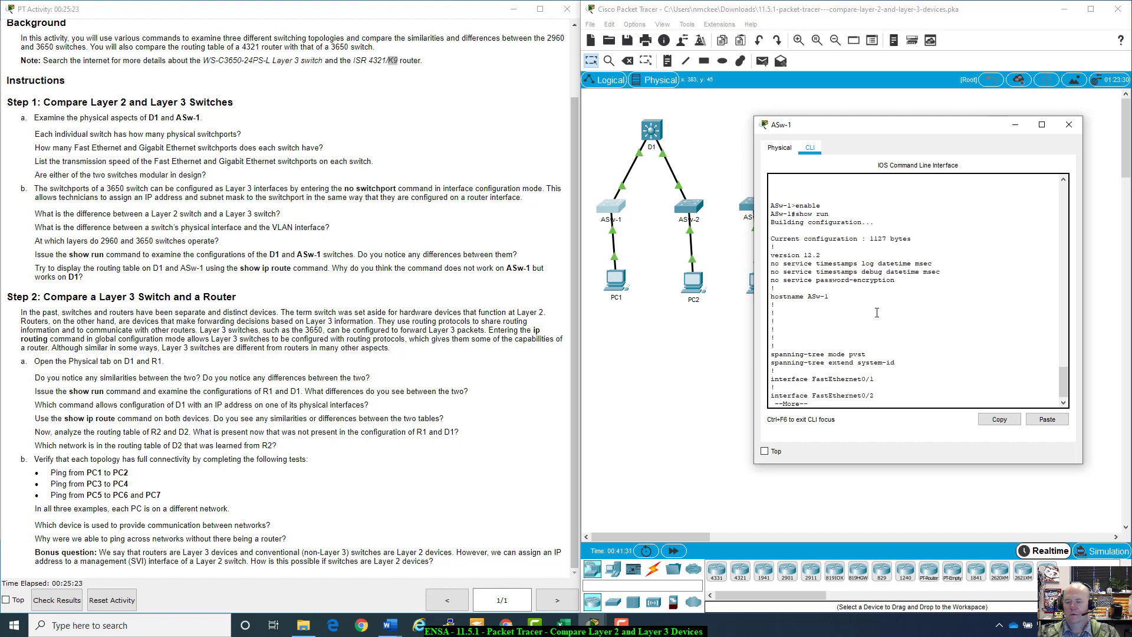
Step: Page through ASw-1's running configuration to examine the FastEthernet, GigabitEthernet and Vlan1 interface entries, and close the switch window
{"action": "left_click_drag", "start_coordinate": [775, 381], "coordinate": [883, 382]}
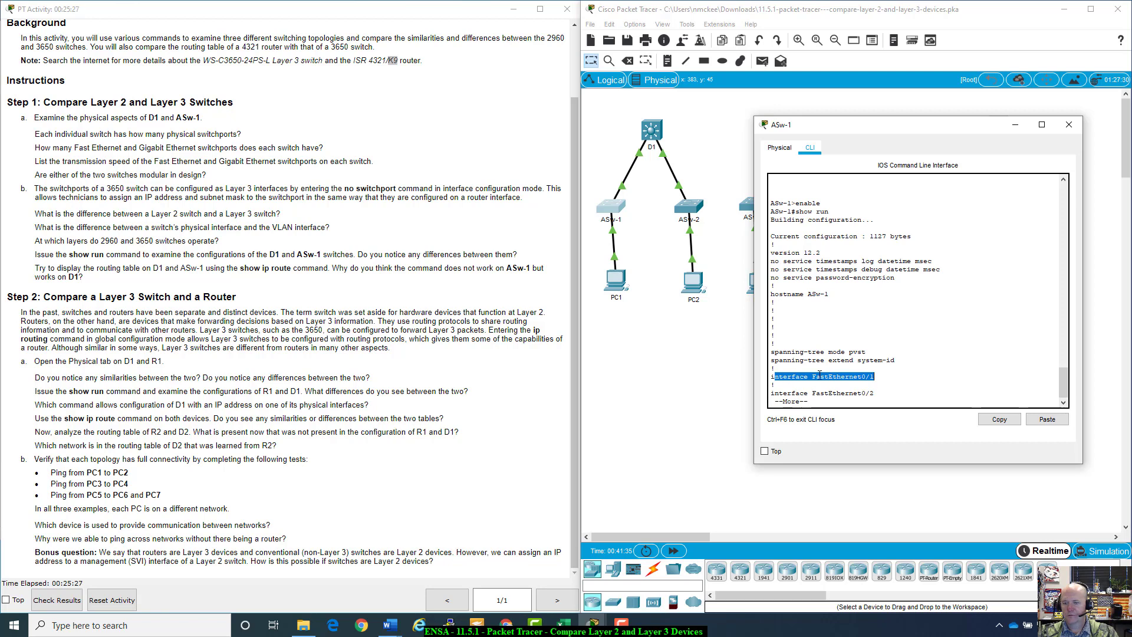
{"action": "key", "text": "space"}
{"action": "key", "text": "space"}
{"action": "key", "text": "space"}
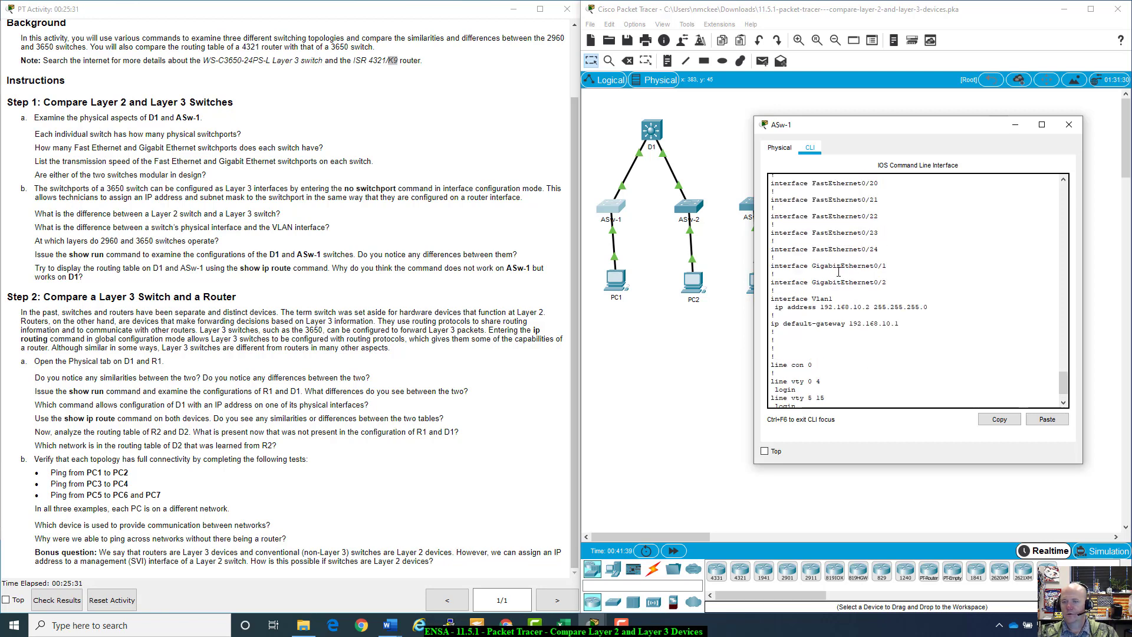
{"action": "left_click_drag", "start_coordinate": [911, 131], "coordinate": [818, 190]}
{"action": "left_click_drag", "start_coordinate": [775, 249], "coordinate": [785, 310]}
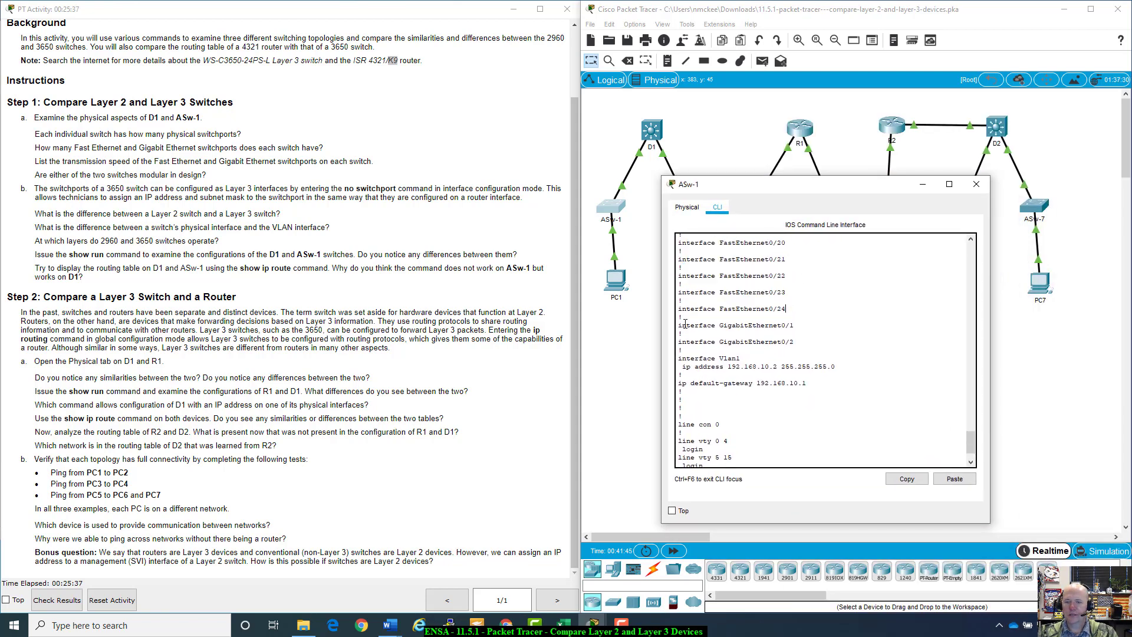
{"action": "left_click_drag", "start_coordinate": [685, 323], "coordinate": [795, 344]}
{"action": "left_click", "coordinate": [682, 350]}
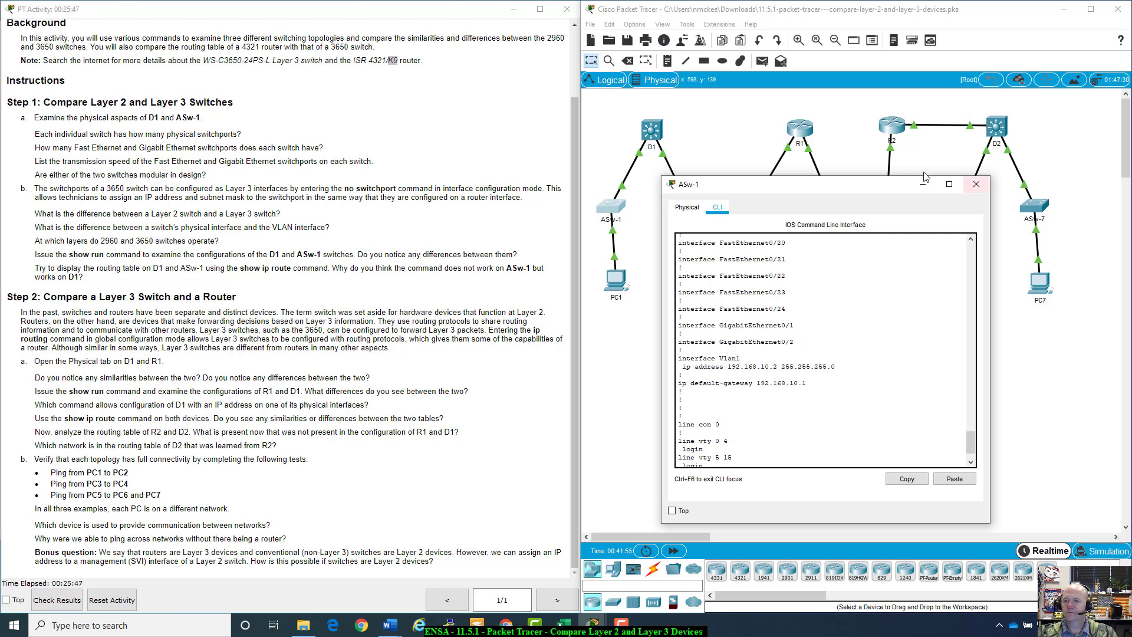
{"action": "left_click_drag", "start_coordinate": [890, 186], "coordinate": [995, 204]}
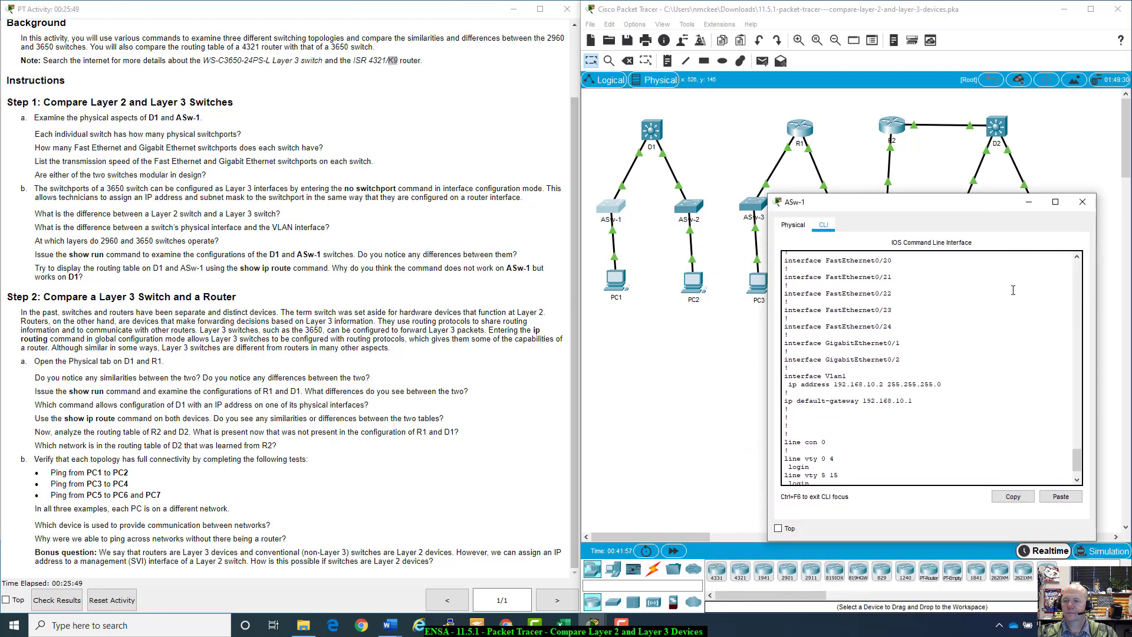
{"action": "left_click", "coordinate": [1083, 201]}
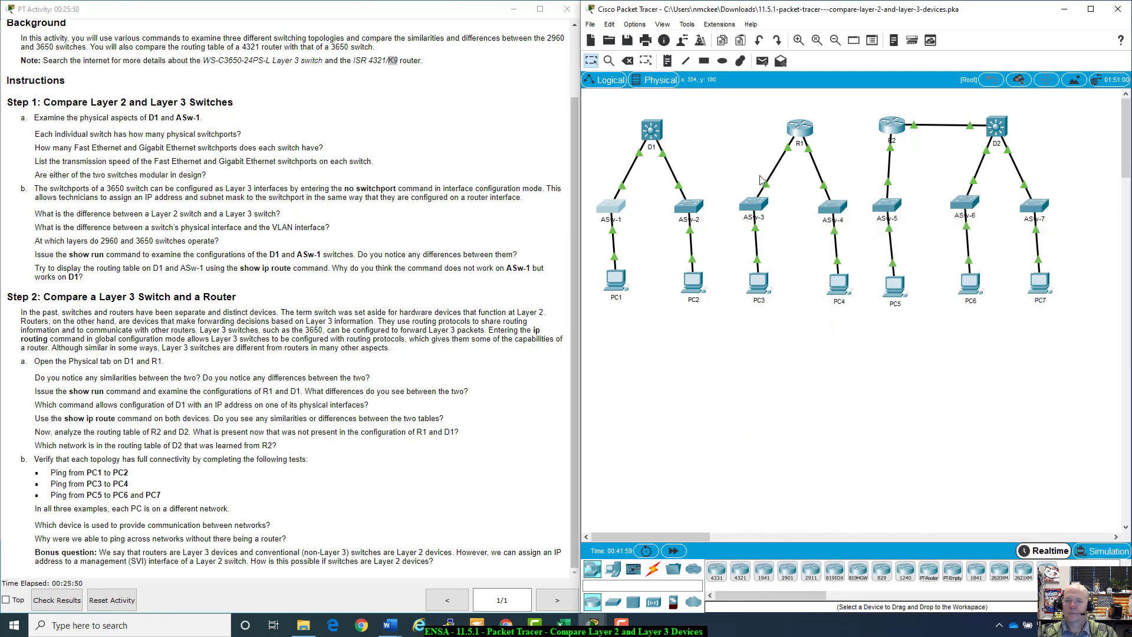
Step: Enter privileged EXEC mode in D1's command line and display its running configuration with show run
{"action": "left_click", "coordinate": [641, 128]}
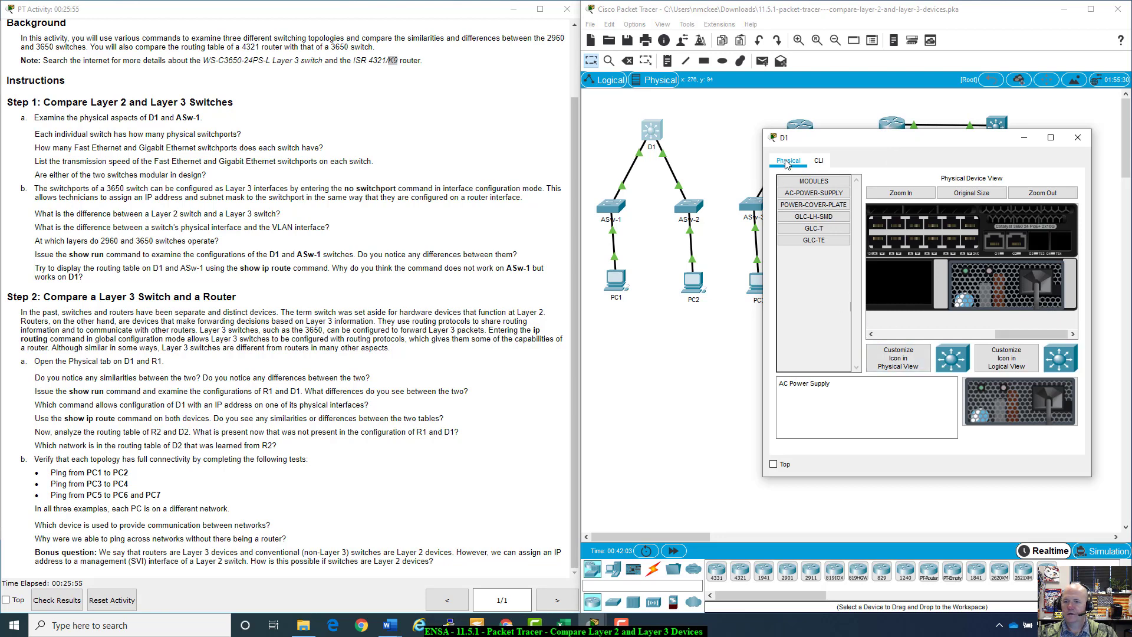
{"action": "left_click", "coordinate": [821, 160]}
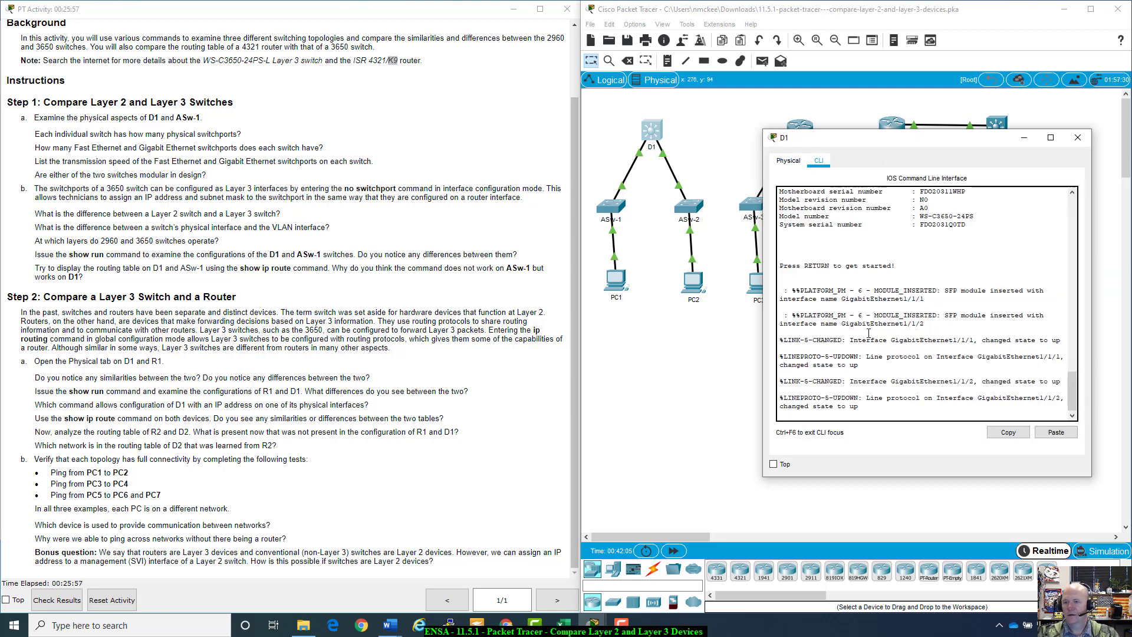
{"action": "key", "text": "Return"}
{"action": "type", "text": "e"}
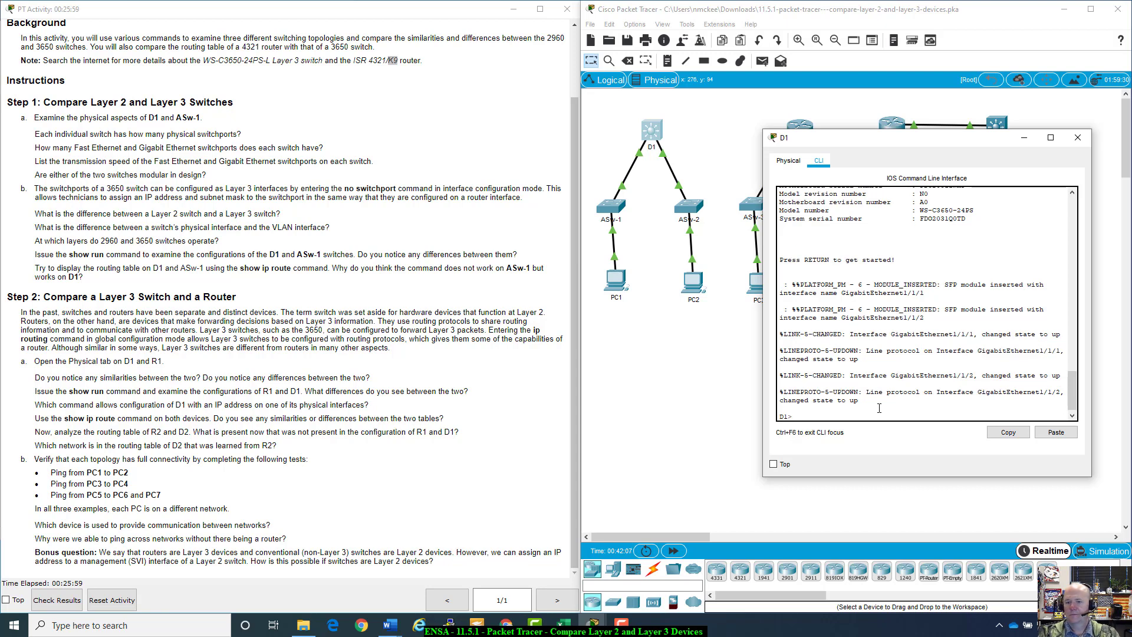
{"action": "type", "text": "nable"}
{"action": "key", "text": "Return"}
{"action": "type", "text": "show "}
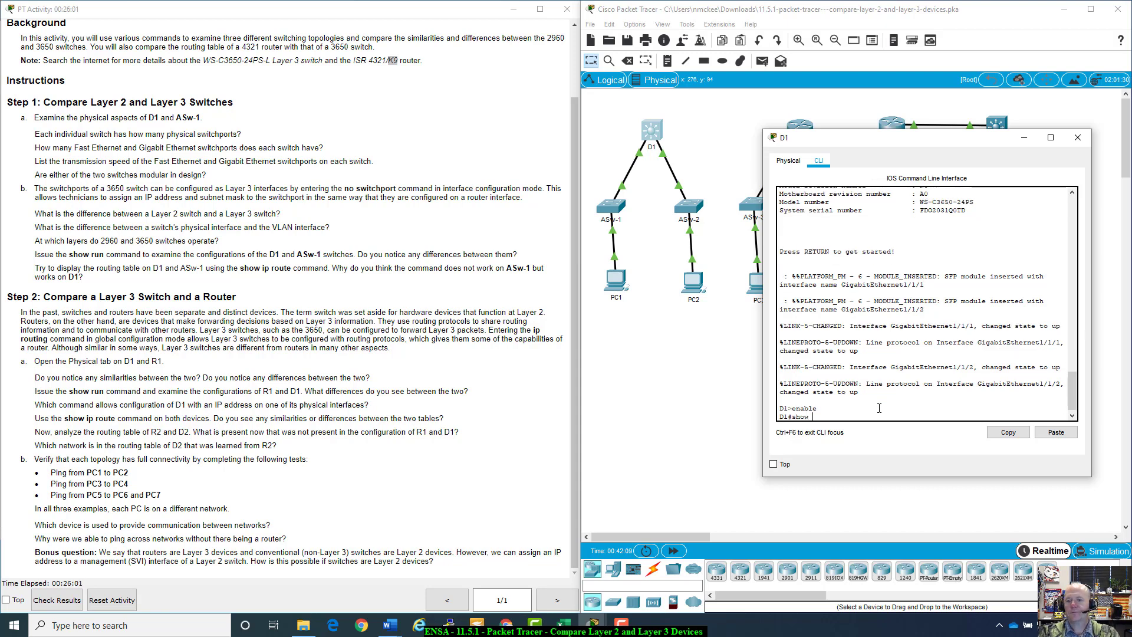
{"action": "type", "text": "run"}
{"action": "key", "text": "Return"}
Step: Page through D1's running configuration, examining the GigabitEthernet1/0 and 1/1 interface settings and the Vlan1 entry
{"action": "key", "text": "space"}
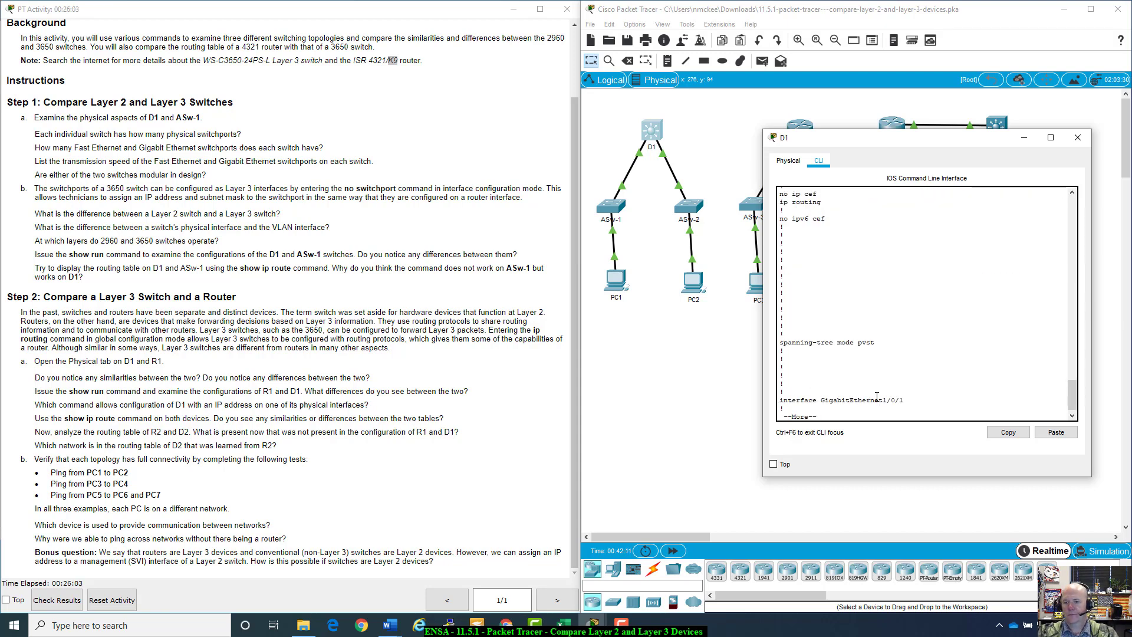
{"action": "left_click_drag", "start_coordinate": [827, 218], "coordinate": [911, 219]}
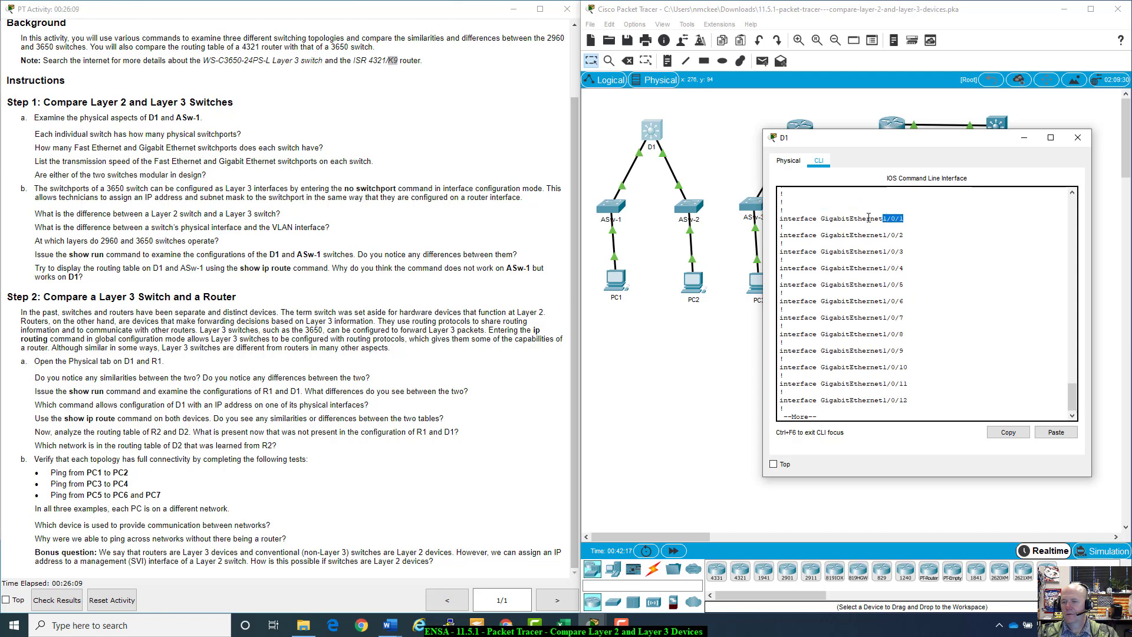
{"action": "scroll", "coordinate": [879, 247], "scroll_direction": "down", "scroll_amount": 3}
{"action": "scroll", "coordinate": [894, 284], "scroll_direction": "down", "scroll_amount": 3}
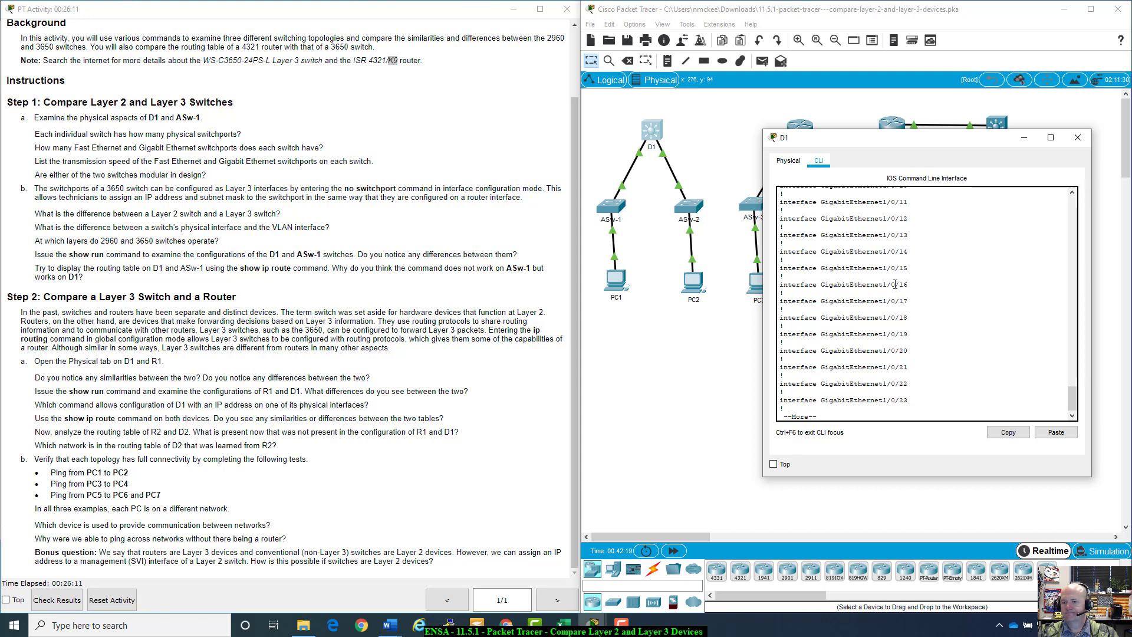
{"action": "key", "text": "space"}
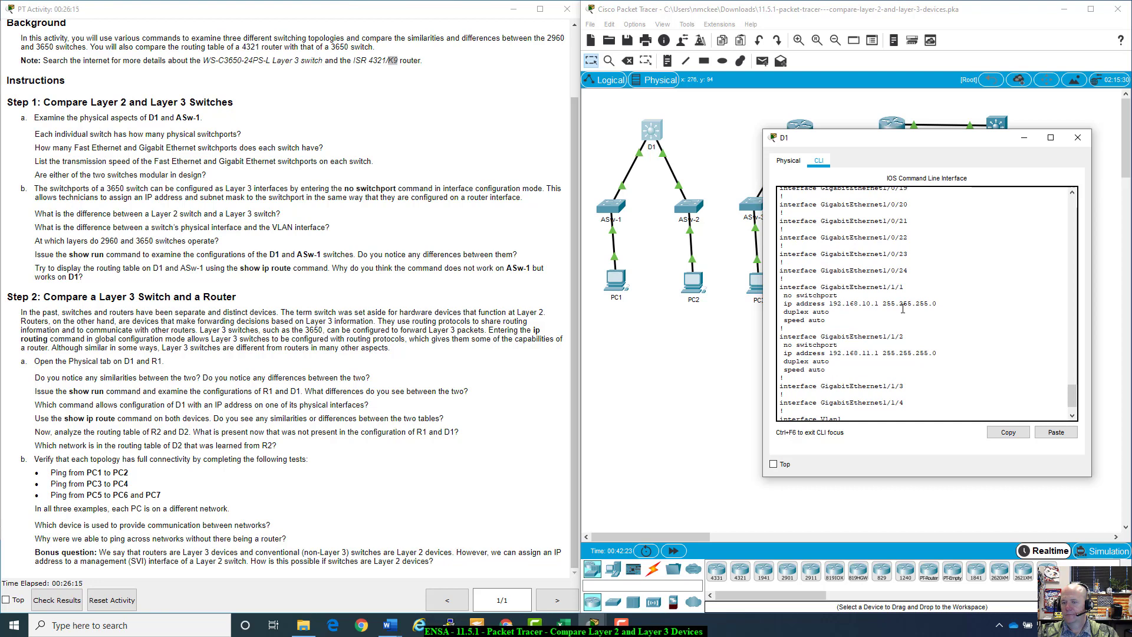
{"action": "scroll", "coordinate": [884, 345], "scroll_direction": "down", "scroll_amount": 2}
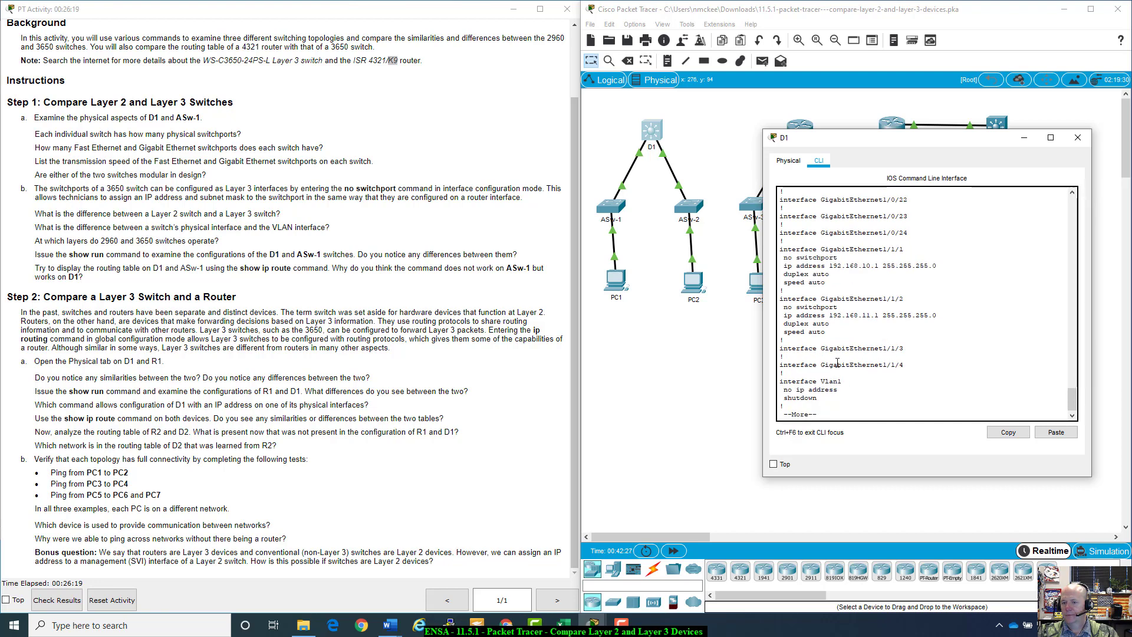
{"action": "scroll", "coordinate": [838, 362], "scroll_direction": "up", "scroll_amount": 1}
{"action": "scroll", "coordinate": [845, 365], "scroll_direction": "down", "scroll_amount": 1}
{"action": "left_click_drag", "start_coordinate": [904, 349], "coordinate": [784, 340]}
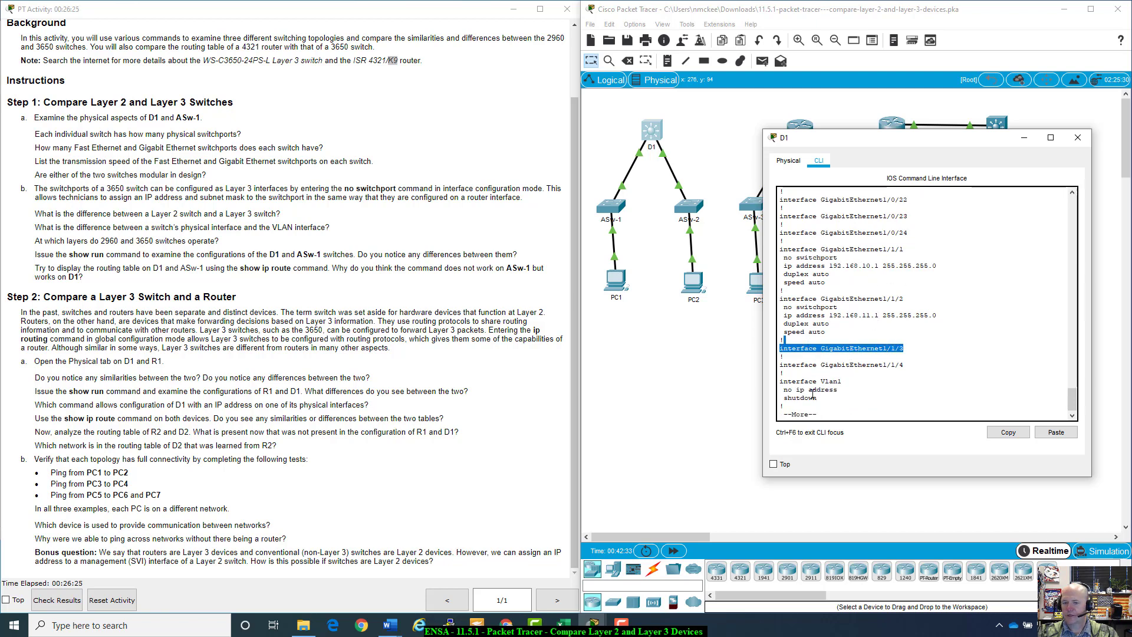
{"action": "key", "text": "space"}
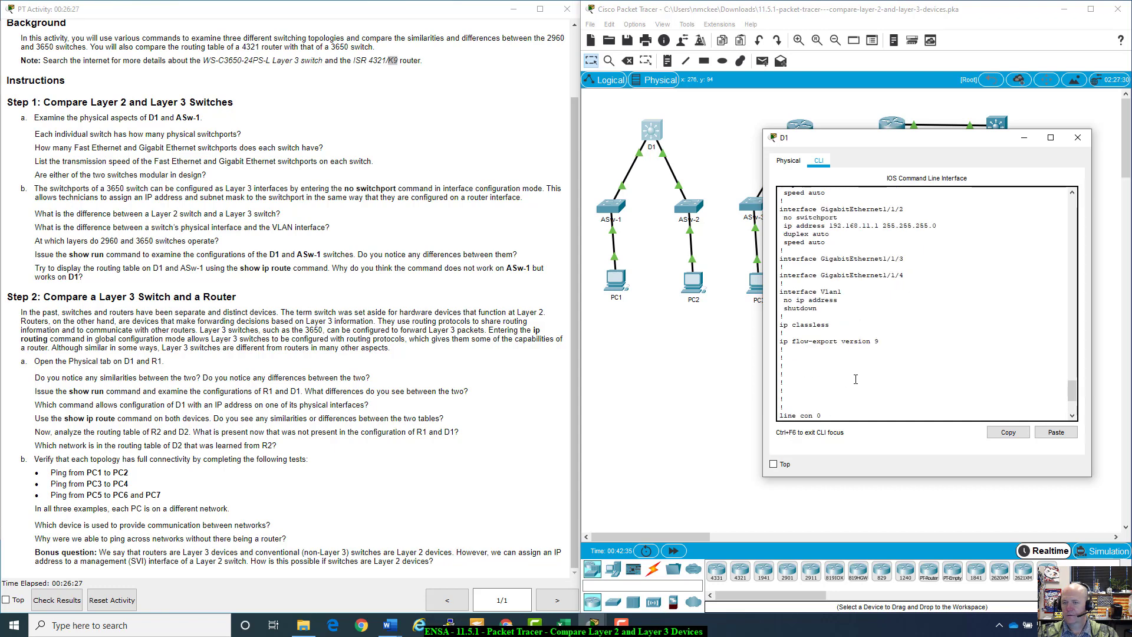
Step: Compare D1's physical device view with its running configuration output, rereading from the Vlan1 entry back to the routing lines, and close D1
{"action": "scroll", "coordinate": [855, 354], "scroll_direction": "up", "scroll_amount": 10}
{"action": "left_click", "coordinate": [790, 161]}
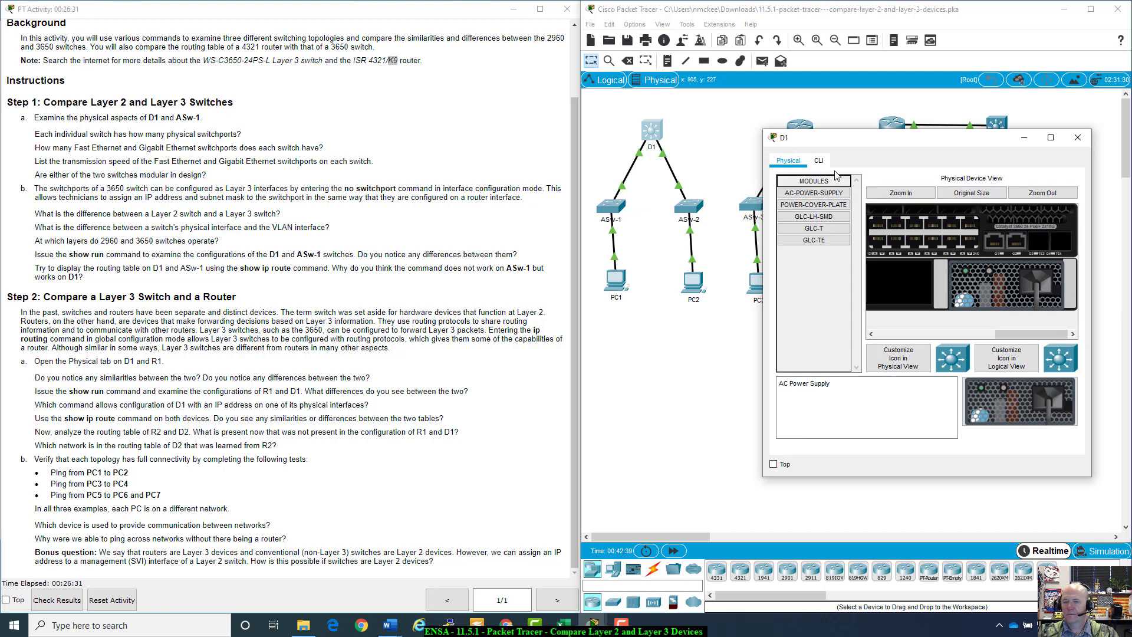
{"action": "left_click", "coordinate": [819, 161]}
{"action": "scroll", "coordinate": [857, 366], "scroll_direction": "down", "scroll_amount": 10}
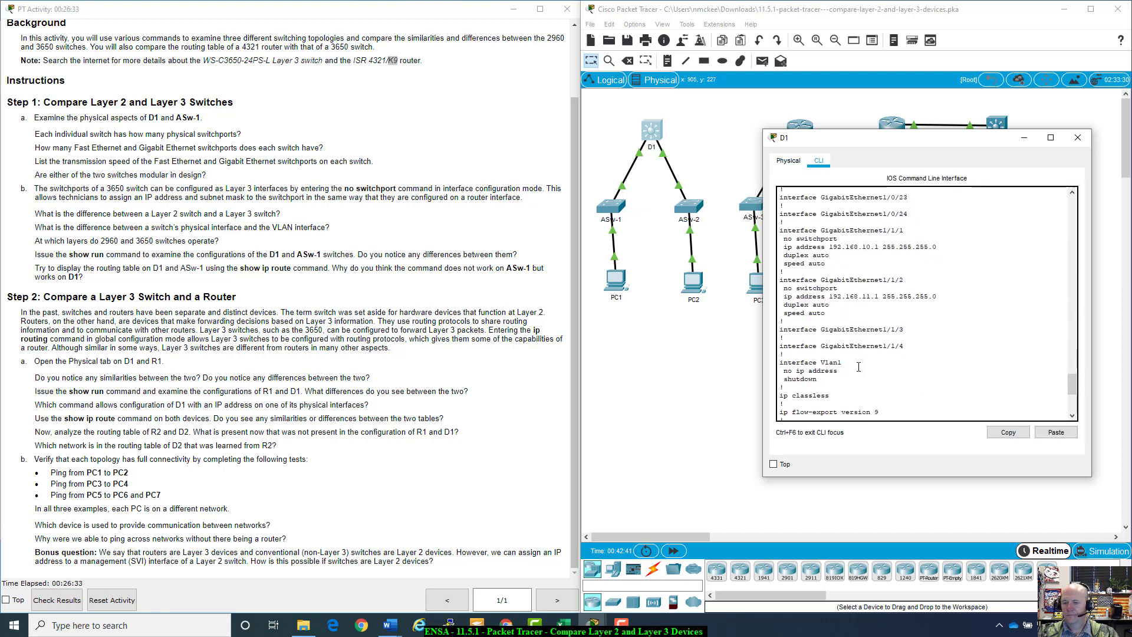
{"action": "scroll", "coordinate": [859, 366], "scroll_direction": "down", "scroll_amount": 3}
{"action": "scroll", "coordinate": [858, 366], "scroll_direction": "up", "scroll_amount": 20}
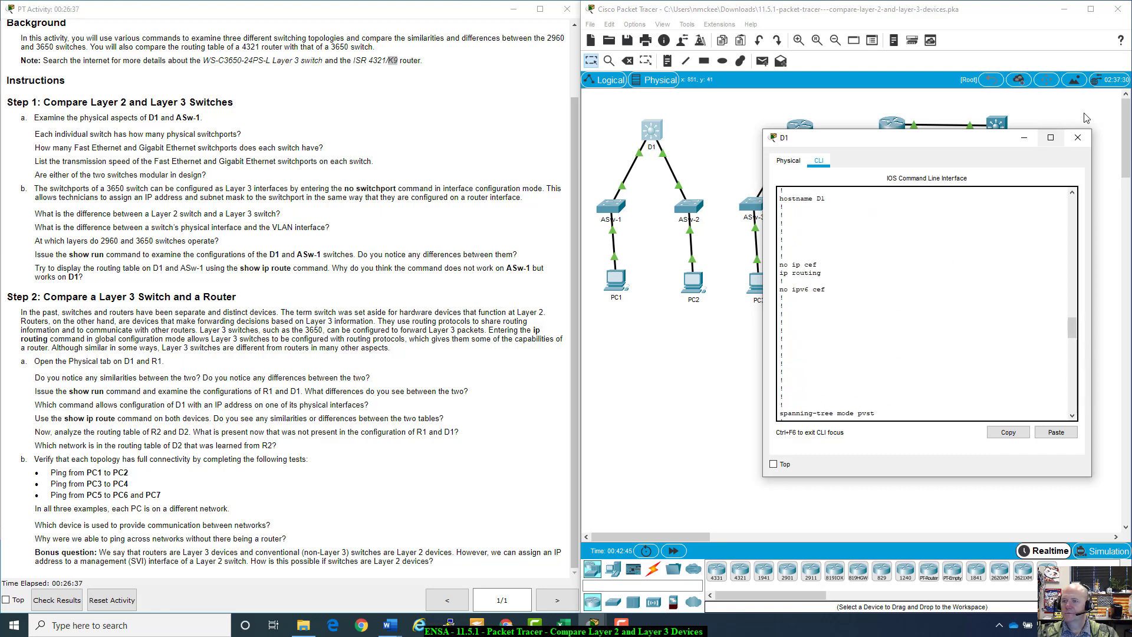
{"action": "left_click", "coordinate": [1077, 137]}
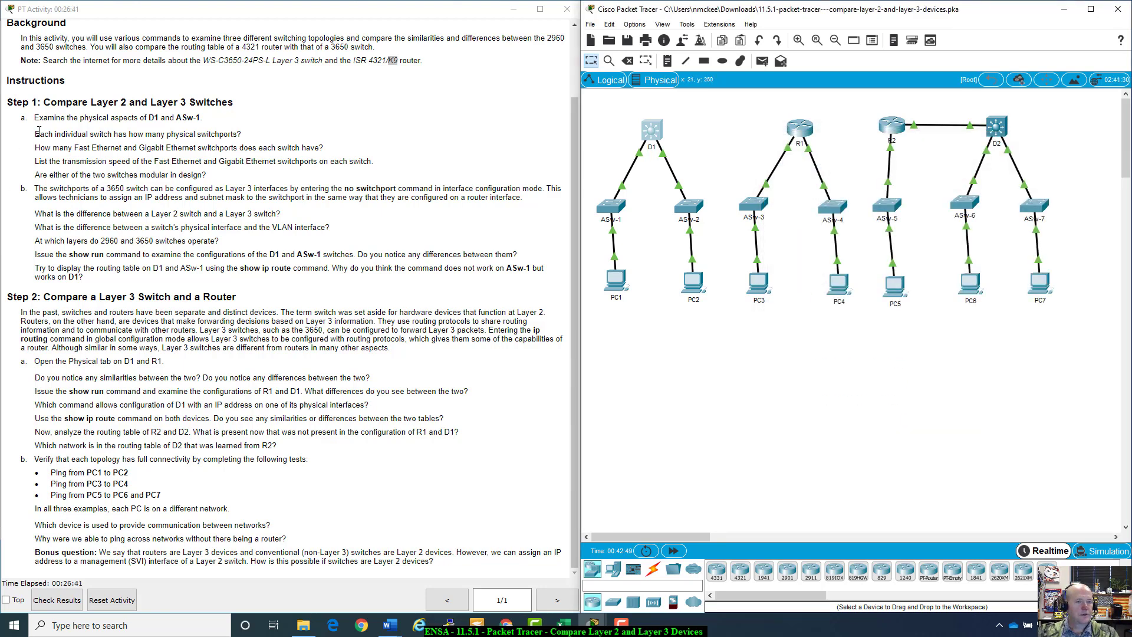
Step: Highlight the question on the number of physical switchports and examine the ports on ASw-1's enlarged chassis
{"action": "left_click_drag", "start_coordinate": [40, 134], "coordinate": [246, 138]}
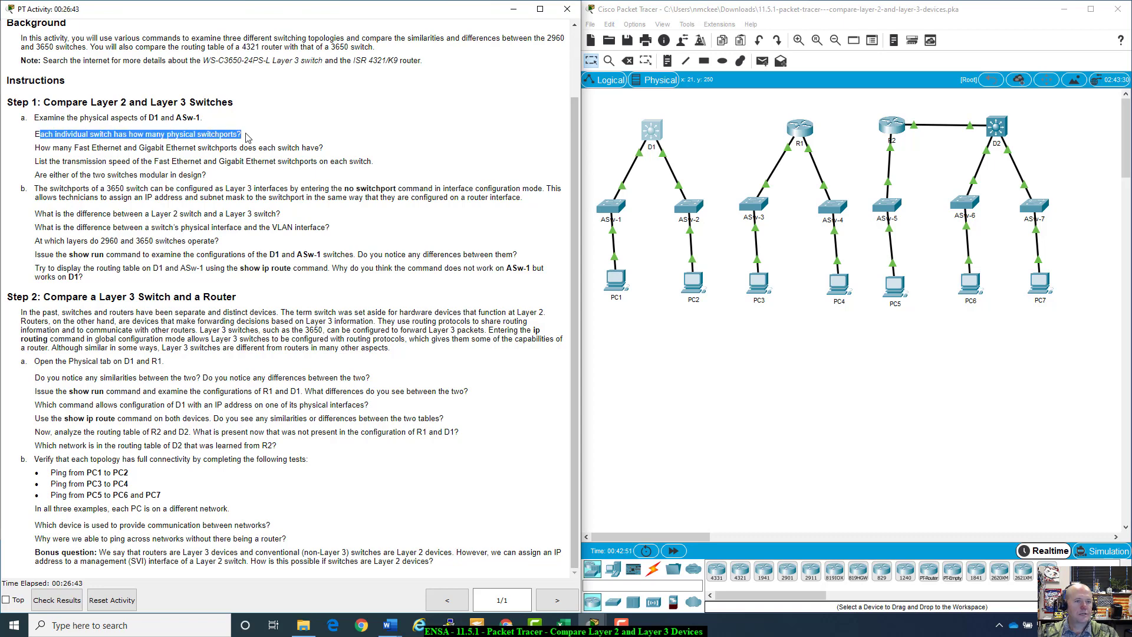
{"action": "left_click", "coordinate": [246, 137]}
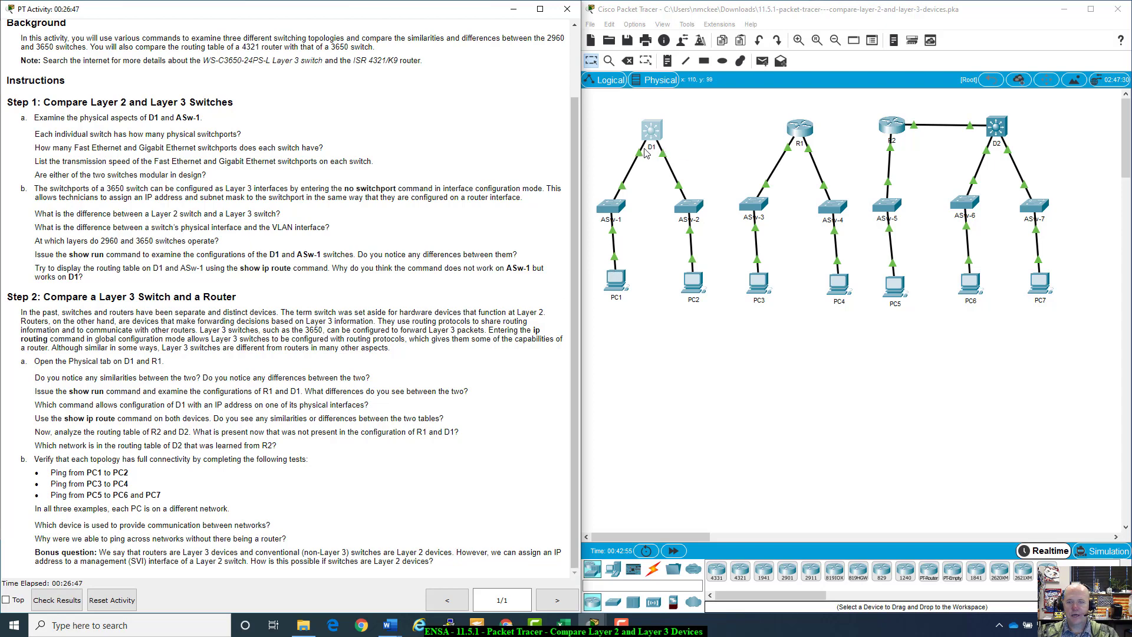
{"action": "left_click", "coordinate": [623, 205]}
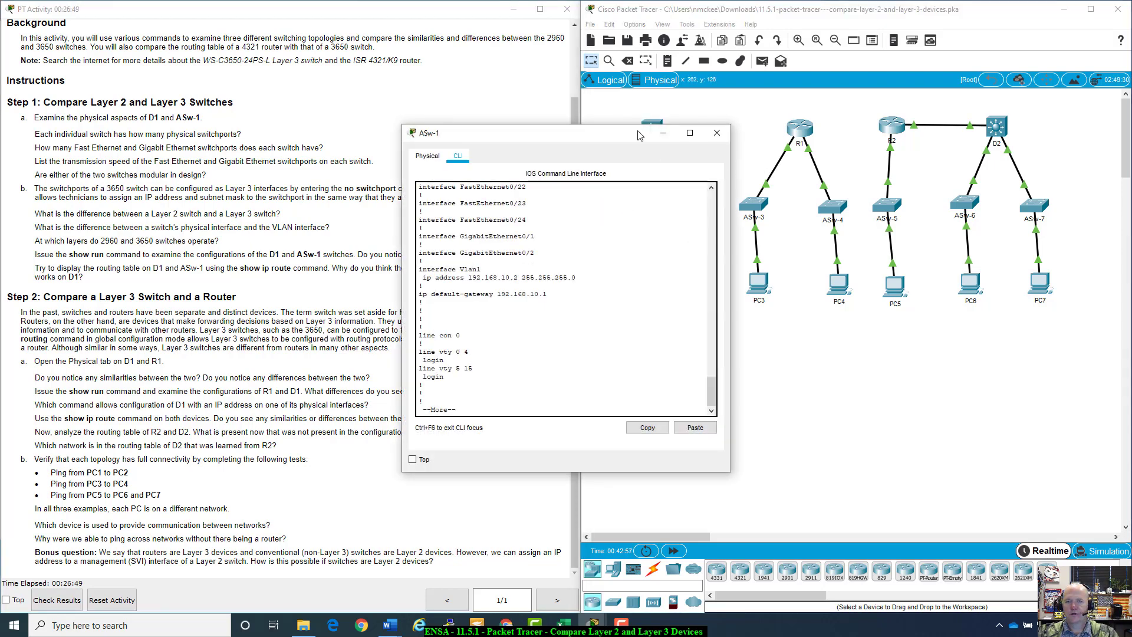
{"action": "left_click_drag", "start_coordinate": [641, 133], "coordinate": [834, 151]}
{"action": "left_click", "coordinate": [619, 173]}
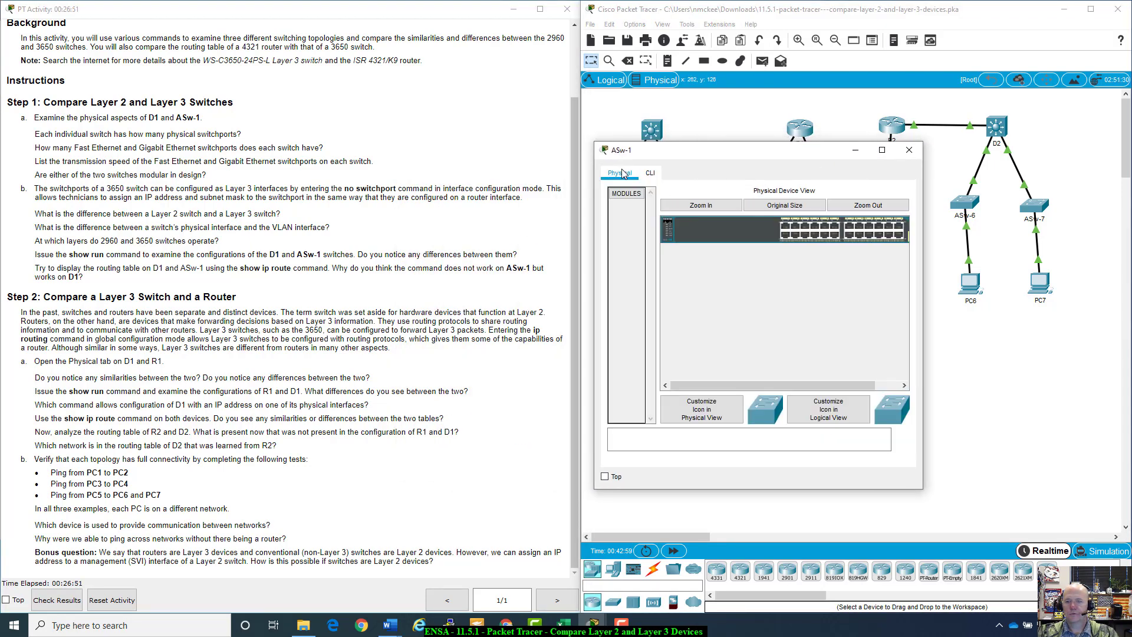
{"action": "left_click", "coordinate": [701, 206]}
{"action": "left_click_drag", "start_coordinate": [776, 385], "coordinate": [908, 383]}
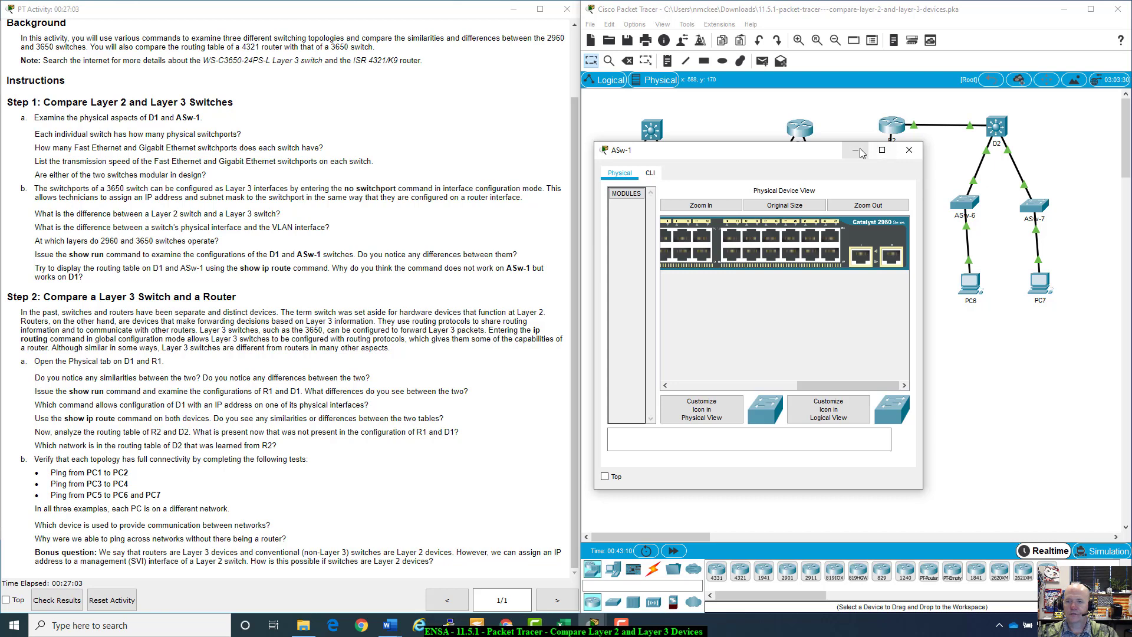
{"action": "left_click", "coordinate": [908, 150]}
Step: Examine D1's switchports along its enlarged chassis and highlight the instruction to list the switchports' transmission speeds
{"action": "left_click", "coordinate": [654, 129]}
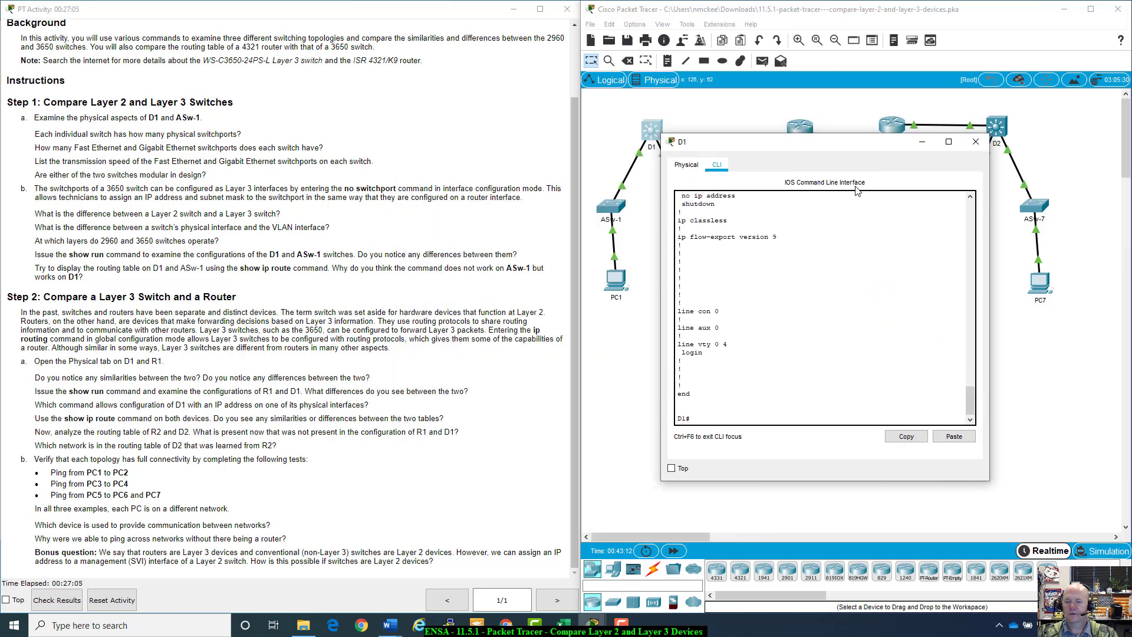
{"action": "left_click", "coordinate": [686, 166]}
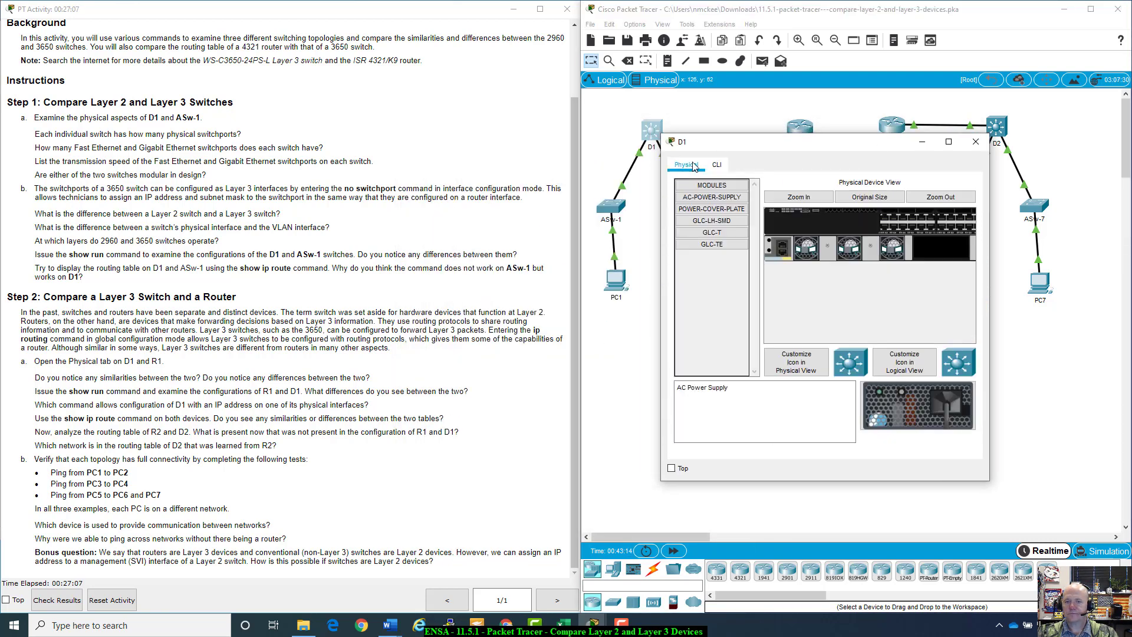
{"action": "left_click_drag", "start_coordinate": [844, 339], "coordinate": [871, 338]}
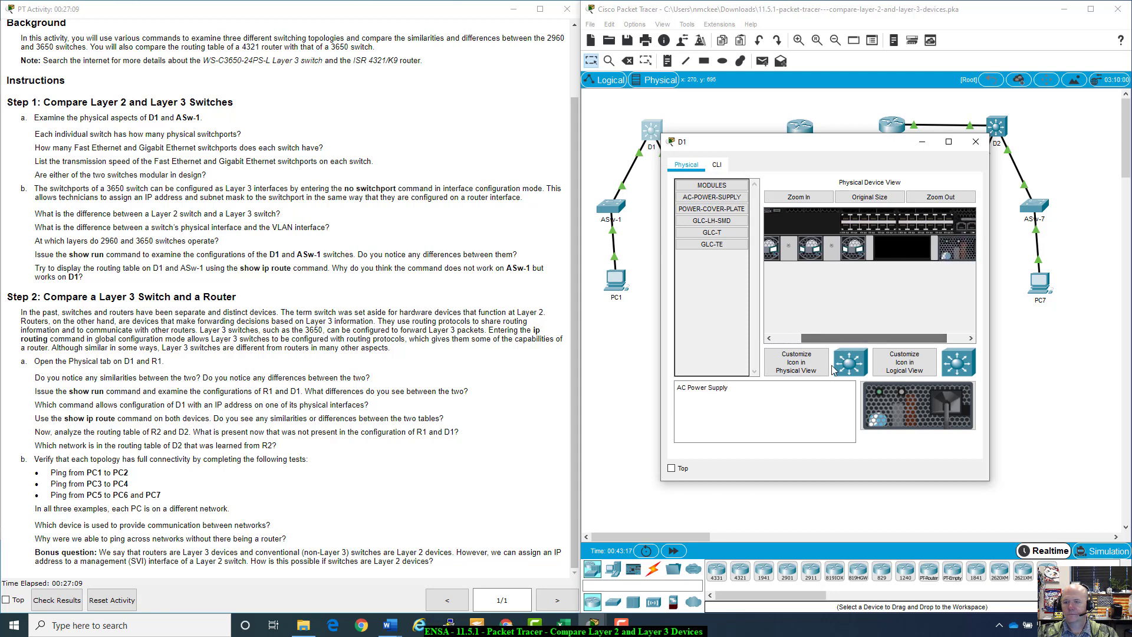
{"action": "left_click", "coordinate": [798, 197]}
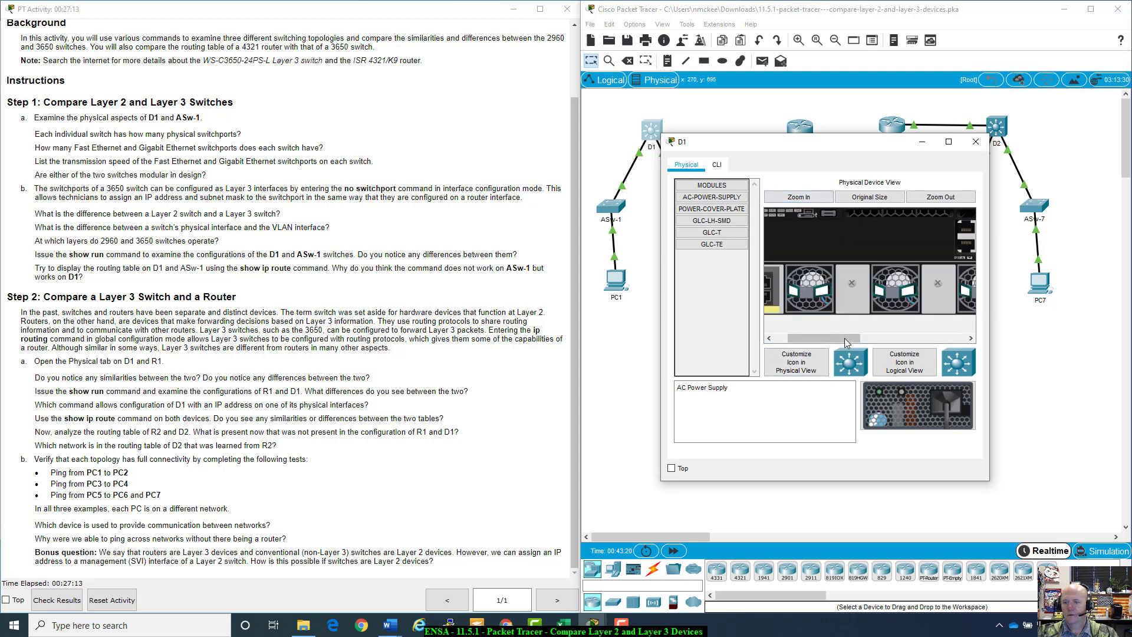
{"action": "left_click_drag", "start_coordinate": [826, 338], "coordinate": [883, 331]}
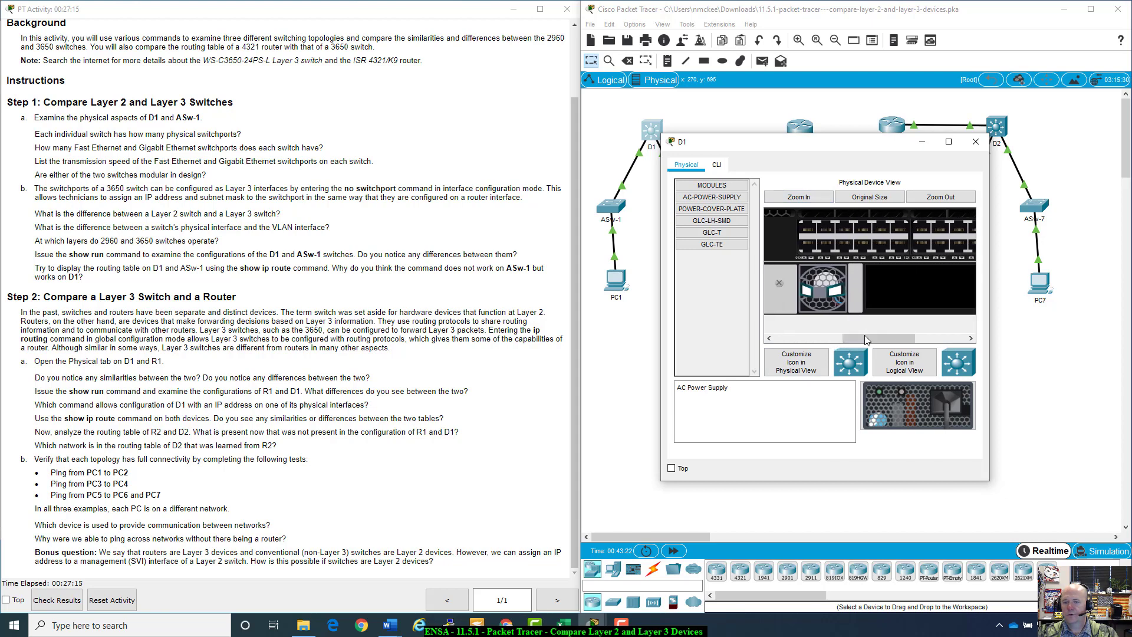
{"action": "scroll", "coordinate": [849, 248], "scroll_direction": "right", "scroll_amount": 3}
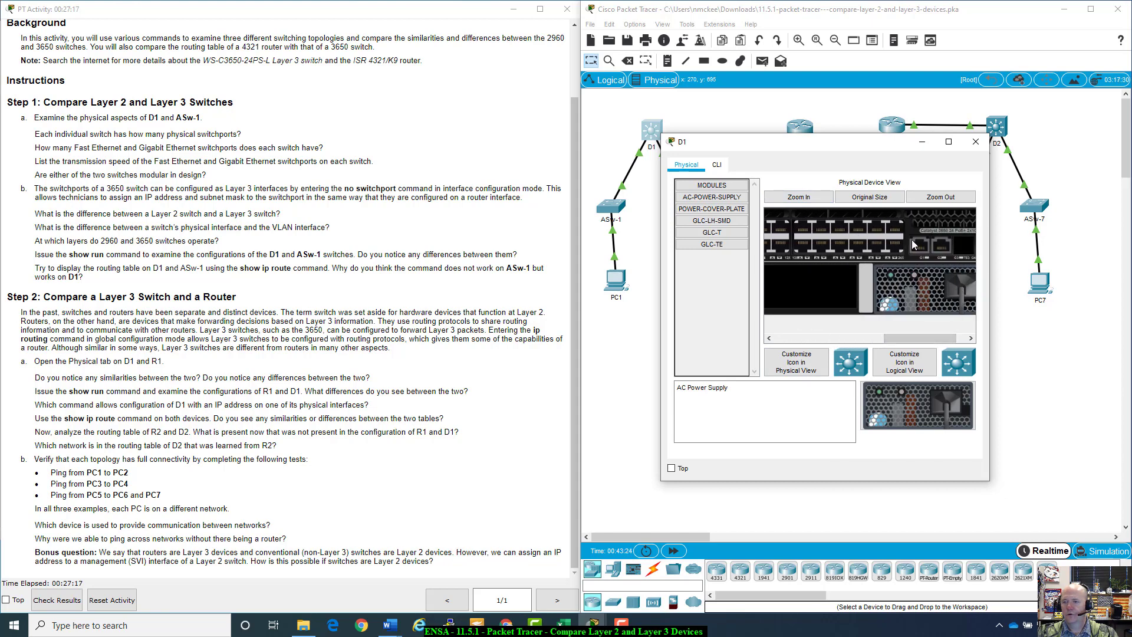
{"action": "left_click_drag", "start_coordinate": [903, 336], "coordinate": [915, 337]}
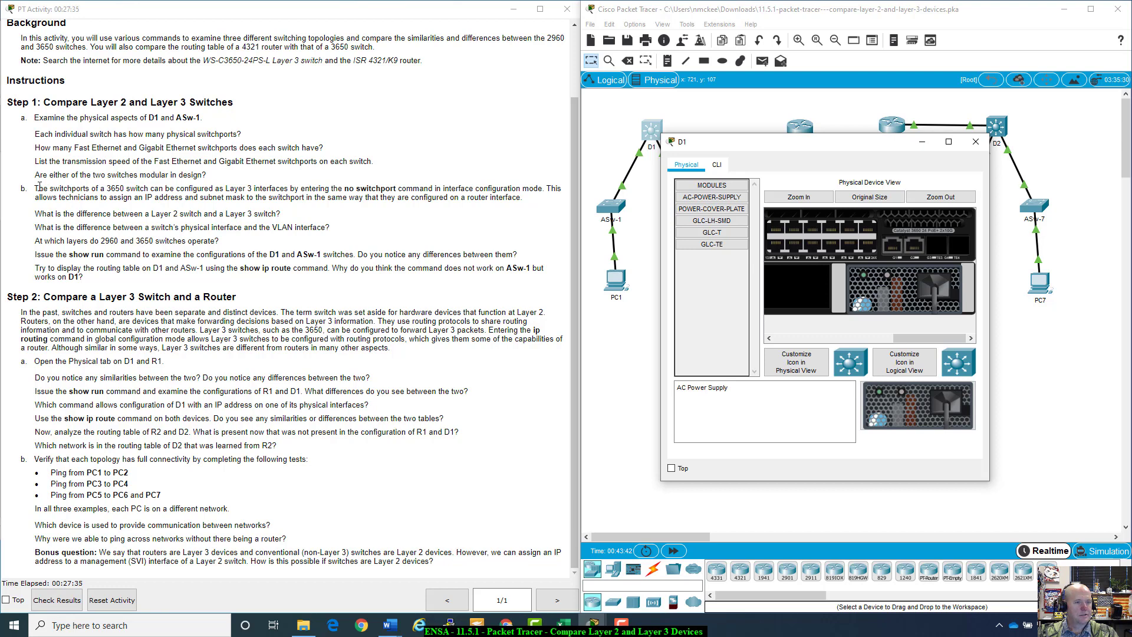
{"action": "left_click_drag", "start_coordinate": [37, 161], "coordinate": [380, 167]}
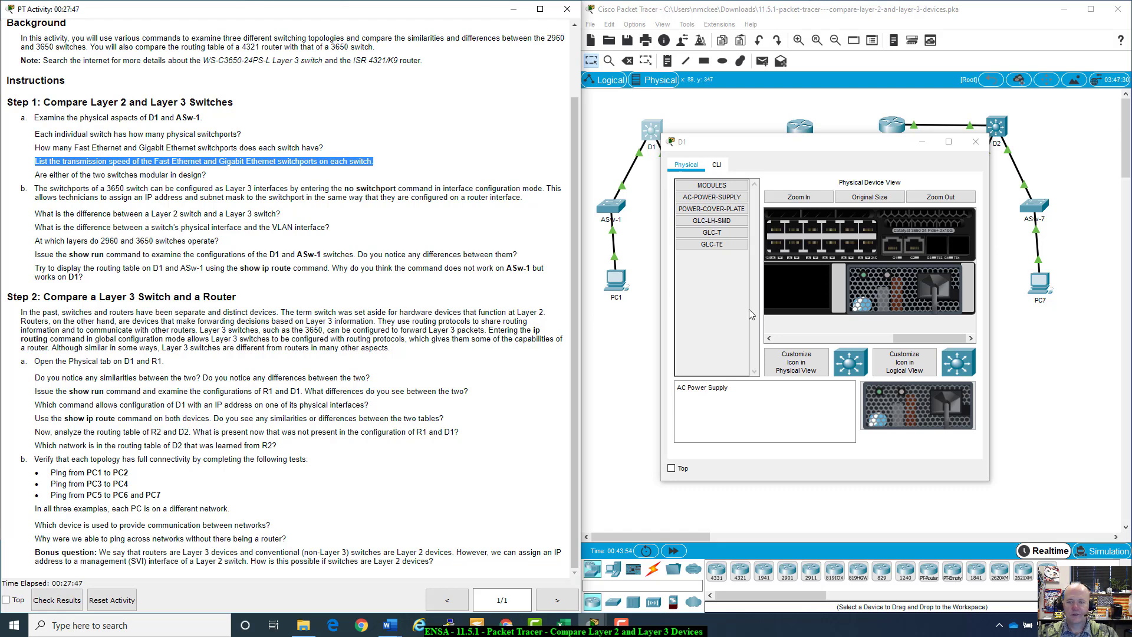
{"action": "left_click_drag", "start_coordinate": [858, 152], "coordinate": [913, 156]}
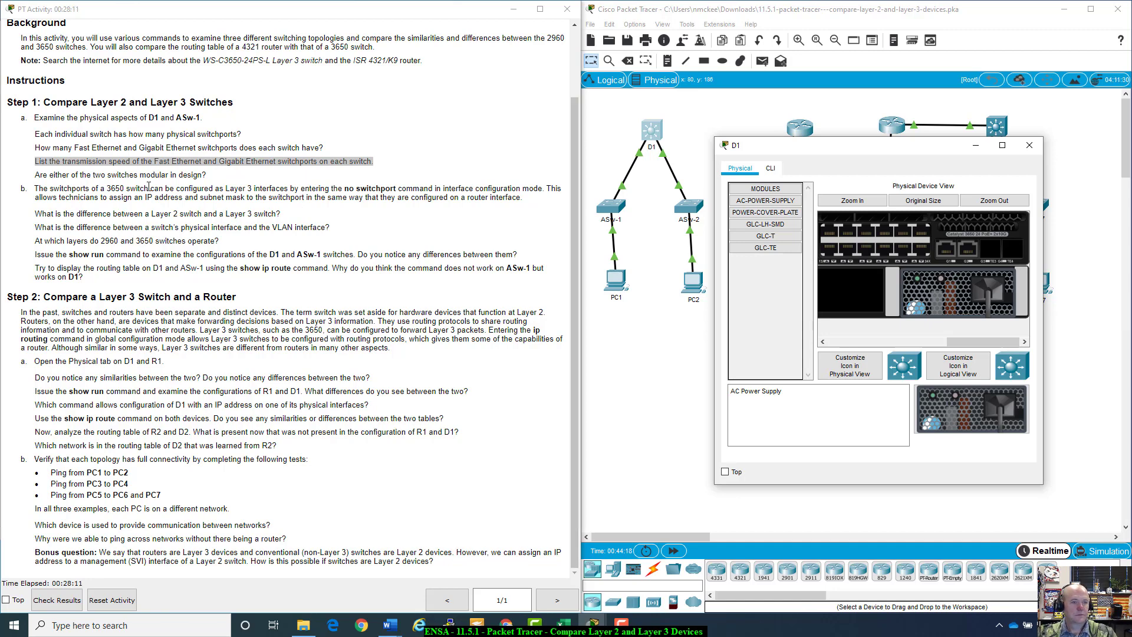
Step: Highlight the questions on modular design, Layer 2 versus Layer 3 switch differences, and the operating layers of the 2960 and 3650
{"action": "left_click_drag", "start_coordinate": [40, 176], "coordinate": [207, 176]}
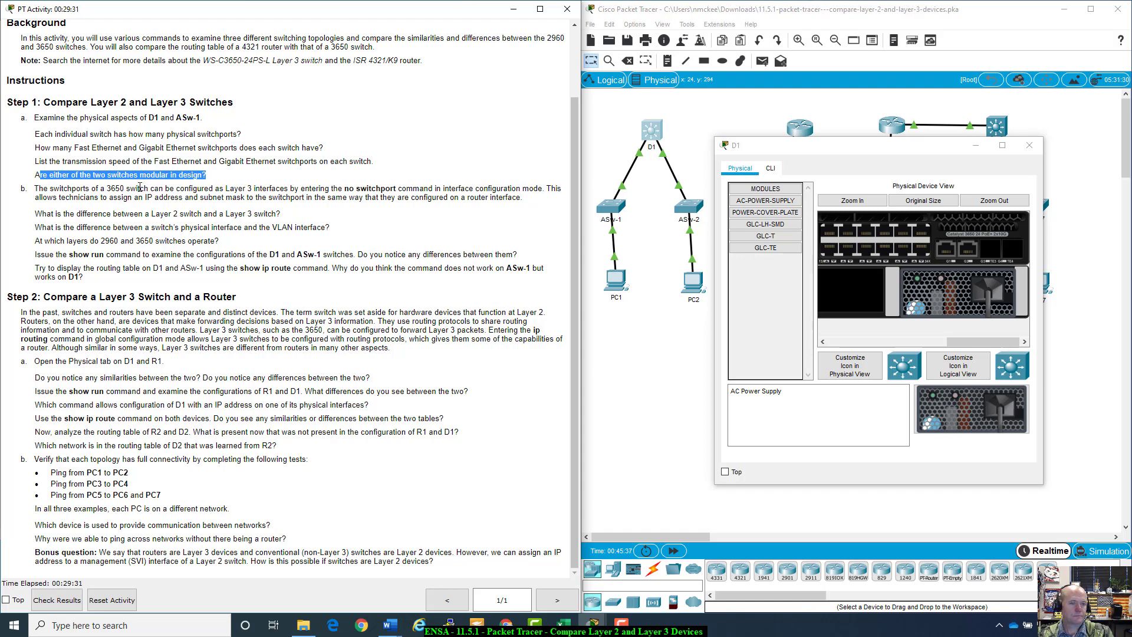
{"action": "left_click_drag", "start_coordinate": [43, 213], "coordinate": [315, 207]}
{"action": "left_click", "coordinate": [316, 213]}
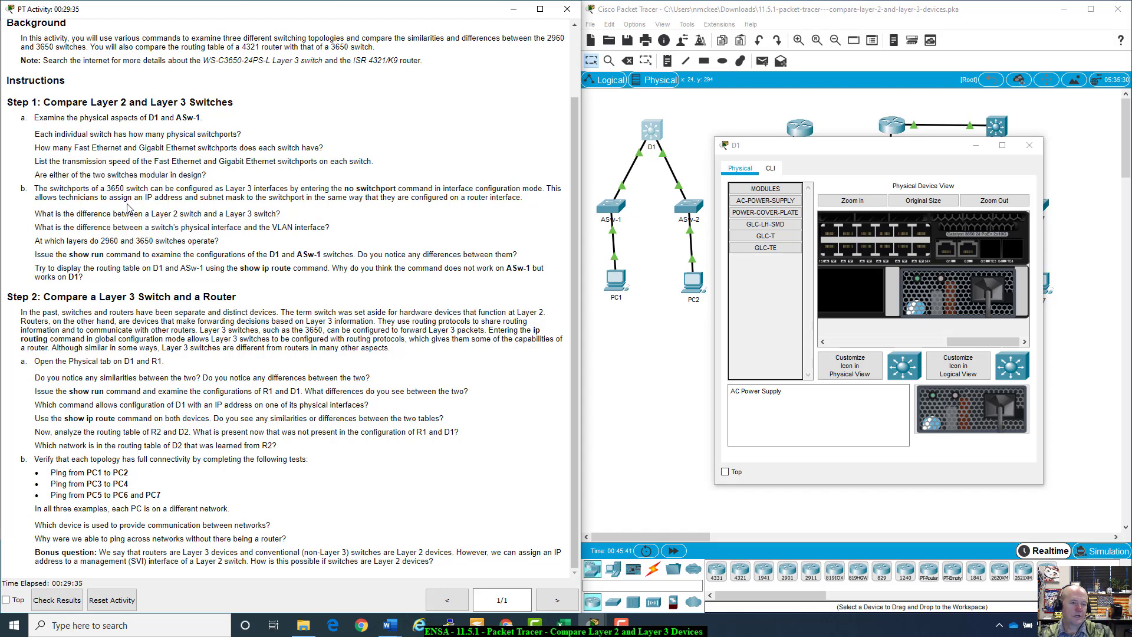
{"action": "left_click_drag", "start_coordinate": [34, 213], "coordinate": [296, 220]}
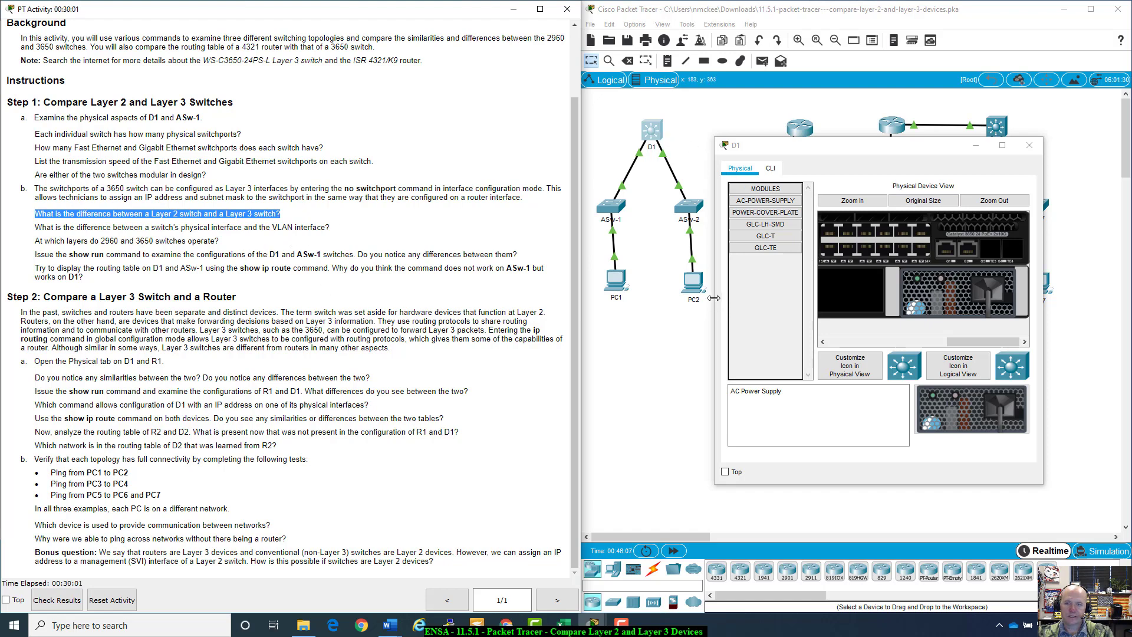
{"action": "left_click_drag", "start_coordinate": [900, 153], "coordinate": [925, 169]}
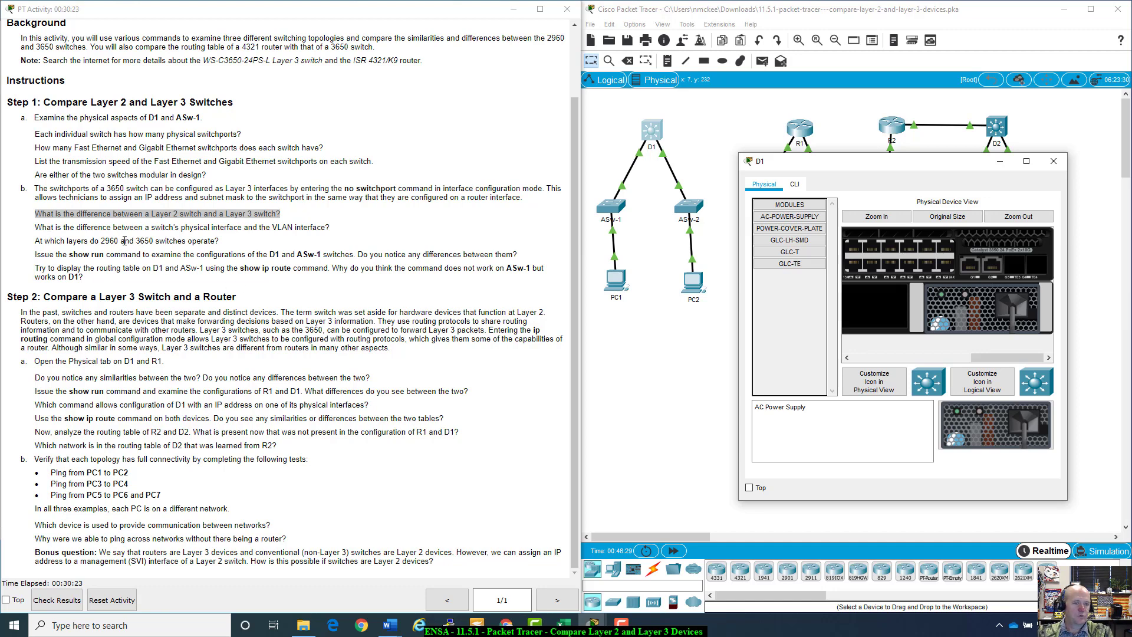
{"action": "left_click_drag", "start_coordinate": [125, 240], "coordinate": [99, 239]}
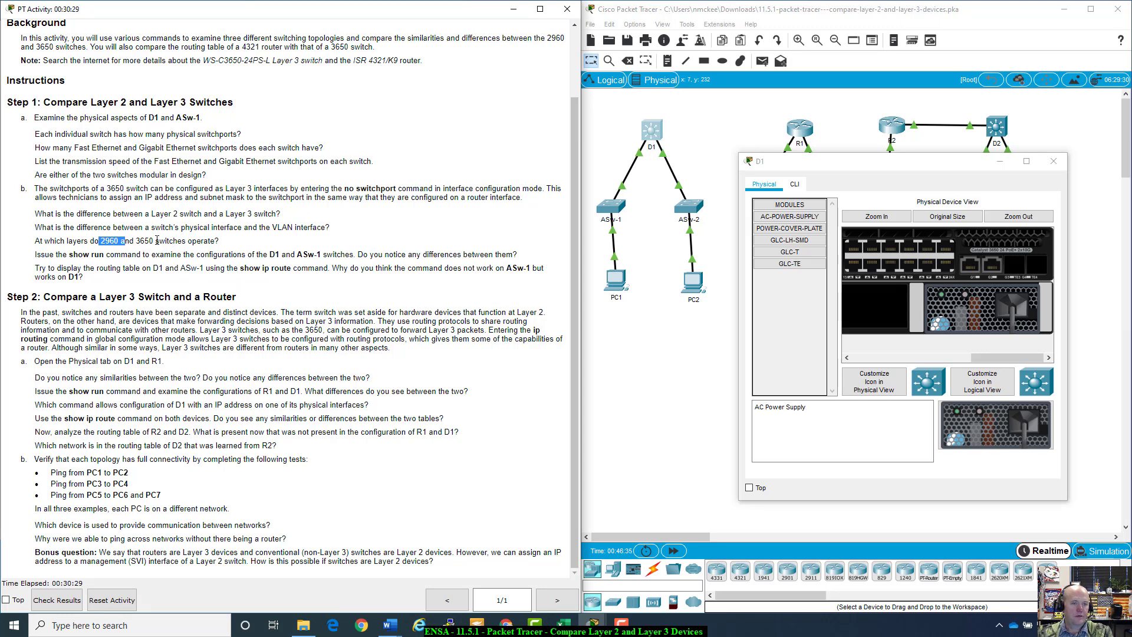
{"action": "left_click_drag", "start_coordinate": [135, 241], "coordinate": [143, 238]}
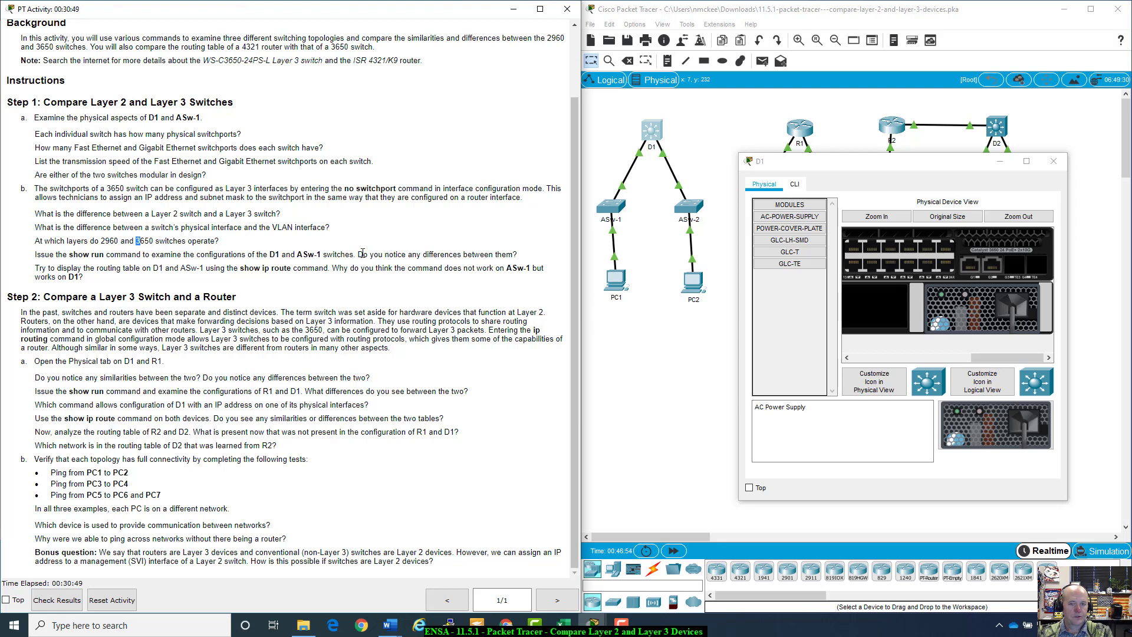
Step: Open ASw-1 and arrange its window side by side with the D1 window
{"action": "left_click_drag", "start_coordinate": [891, 159], "coordinate": [915, 130]}
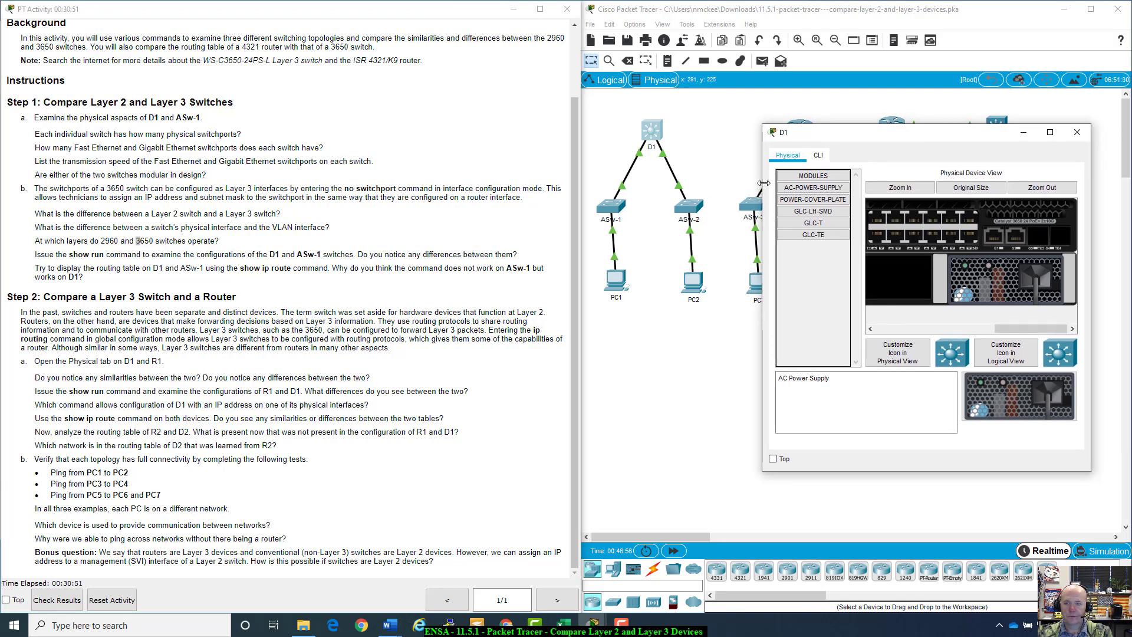
{"action": "left_click", "coordinate": [610, 206]}
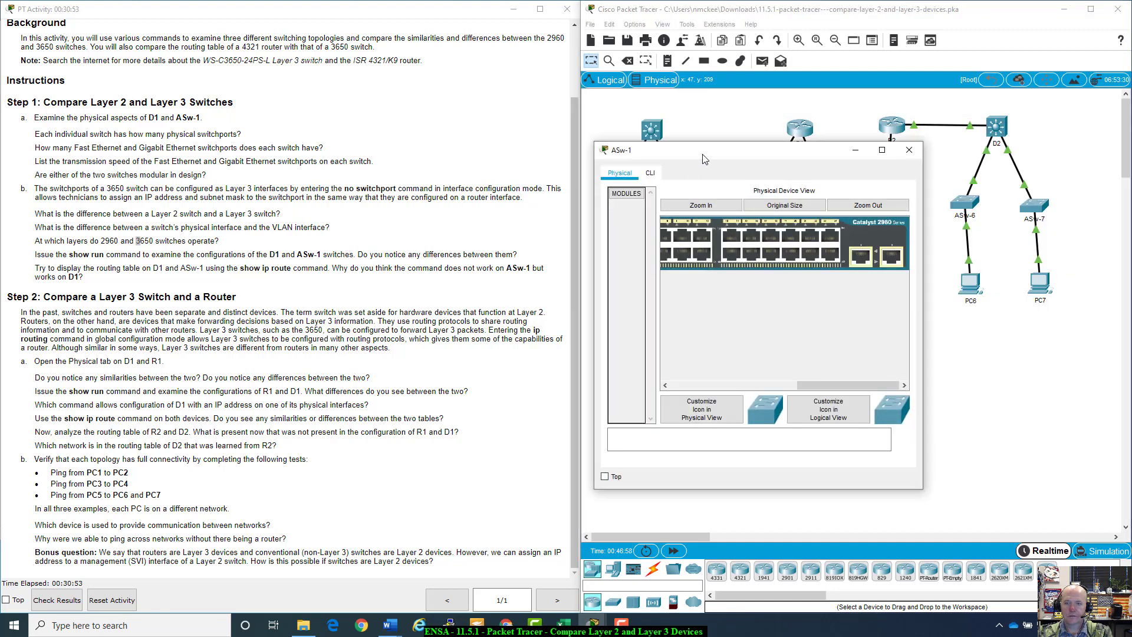
{"action": "left_click_drag", "start_coordinate": [704, 160], "coordinate": [409, 311]}
{"action": "left_click", "coordinate": [649, 135]}
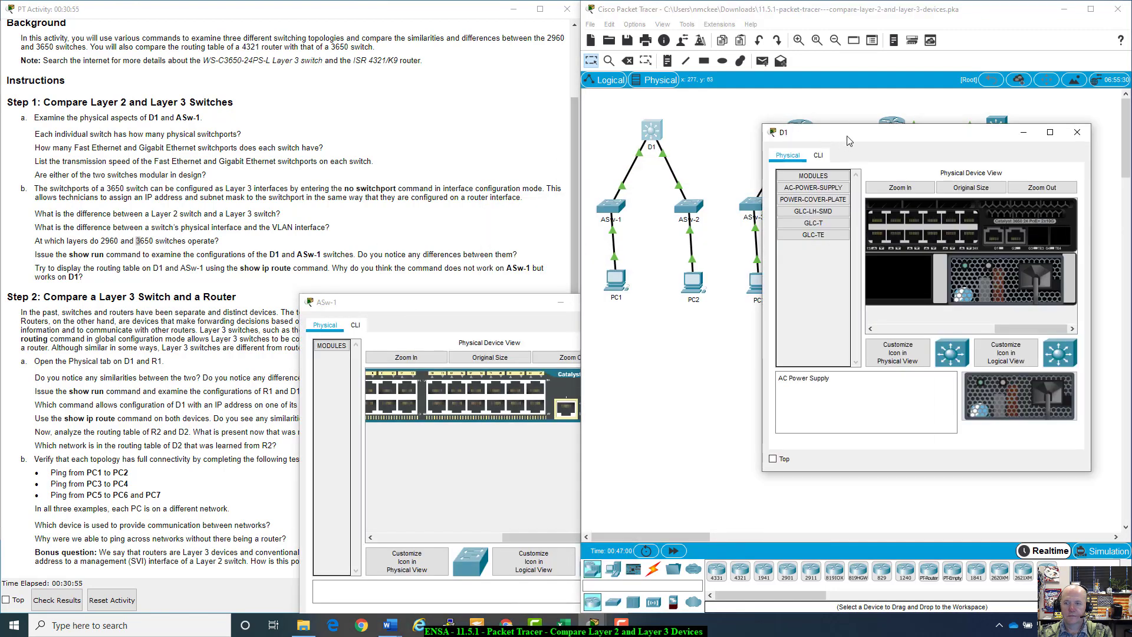
{"action": "left_click_drag", "start_coordinate": [849, 141], "coordinate": [845, 140]}
{"action": "left_click_drag", "start_coordinate": [499, 300], "coordinate": [622, 130]}
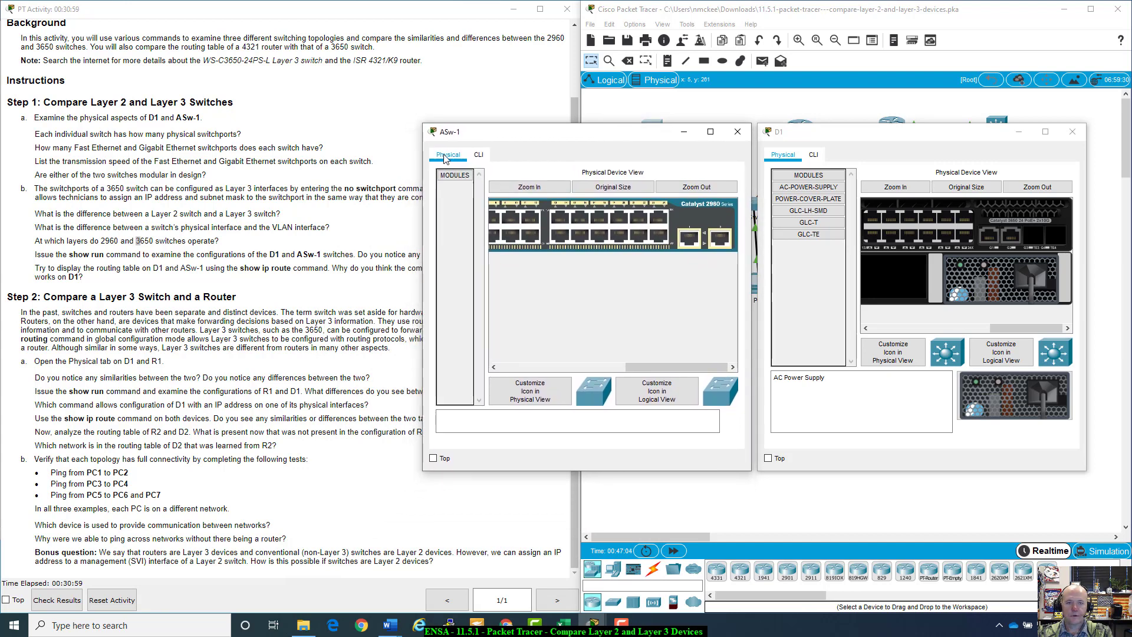
Step: Display ASw-1's running configuration from its command line with show run
{"action": "left_click", "coordinate": [478, 155]}
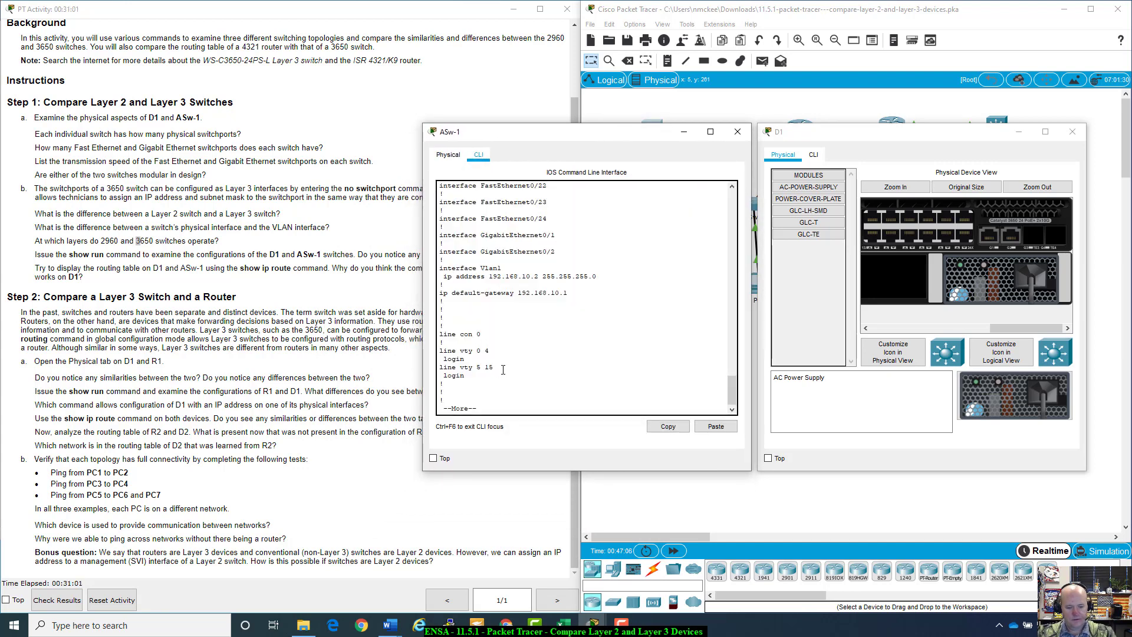
{"action": "key", "text": "space"}
{"action": "type", "text": "show"}
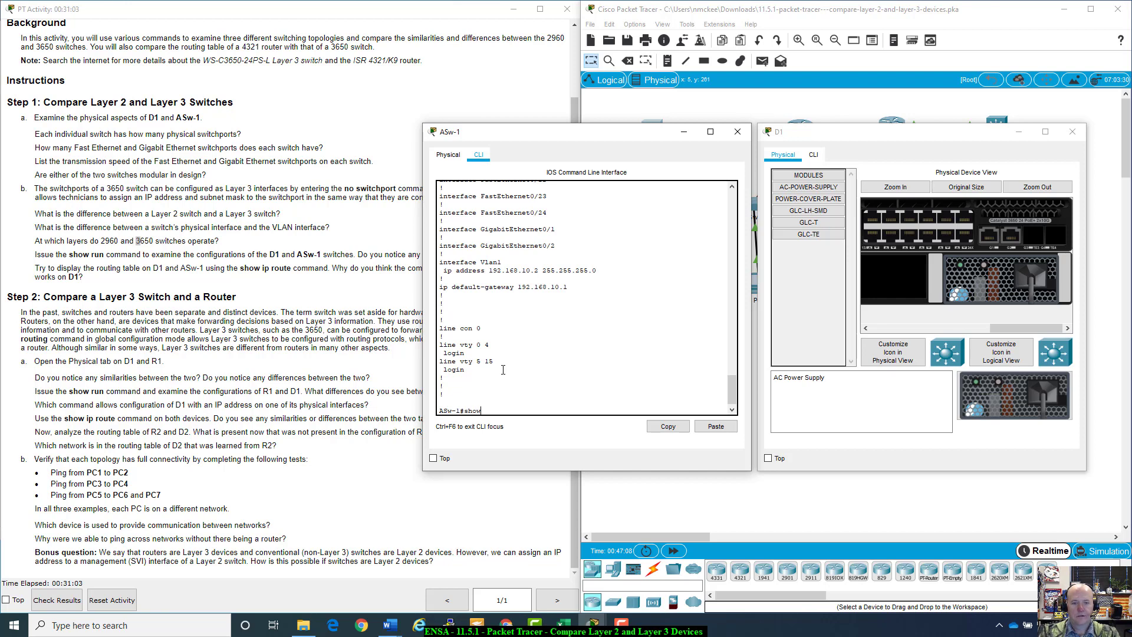
{"action": "type", "text": " run"}
{"action": "key", "text": "Return"}
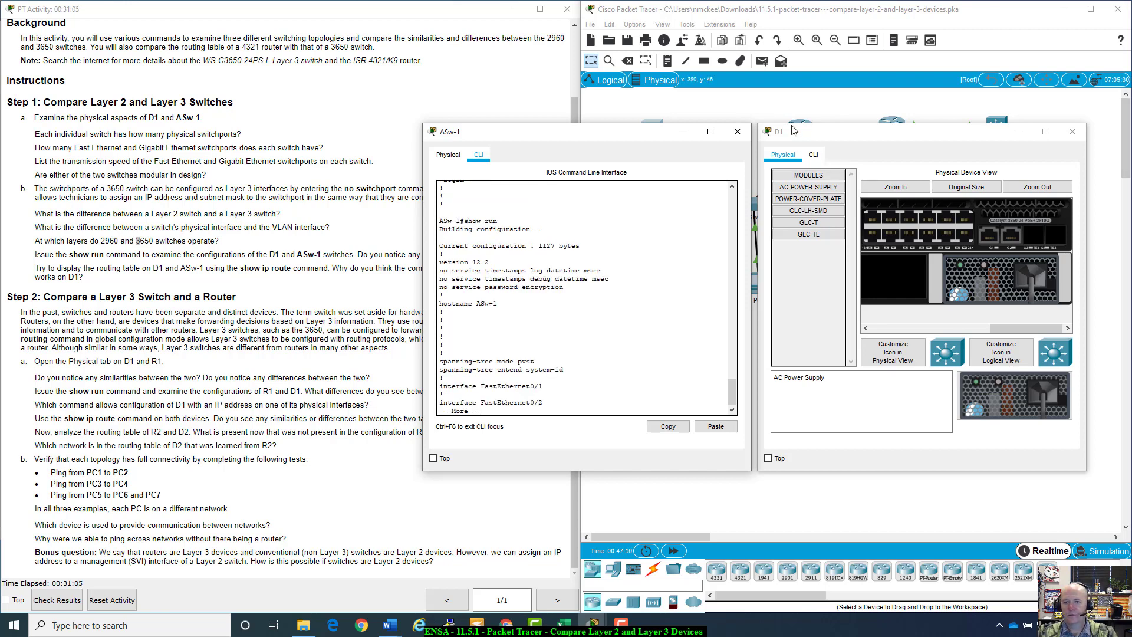
Step: Display D1's running configuration from its command line with show run
{"action": "left_click", "coordinate": [812, 155]}
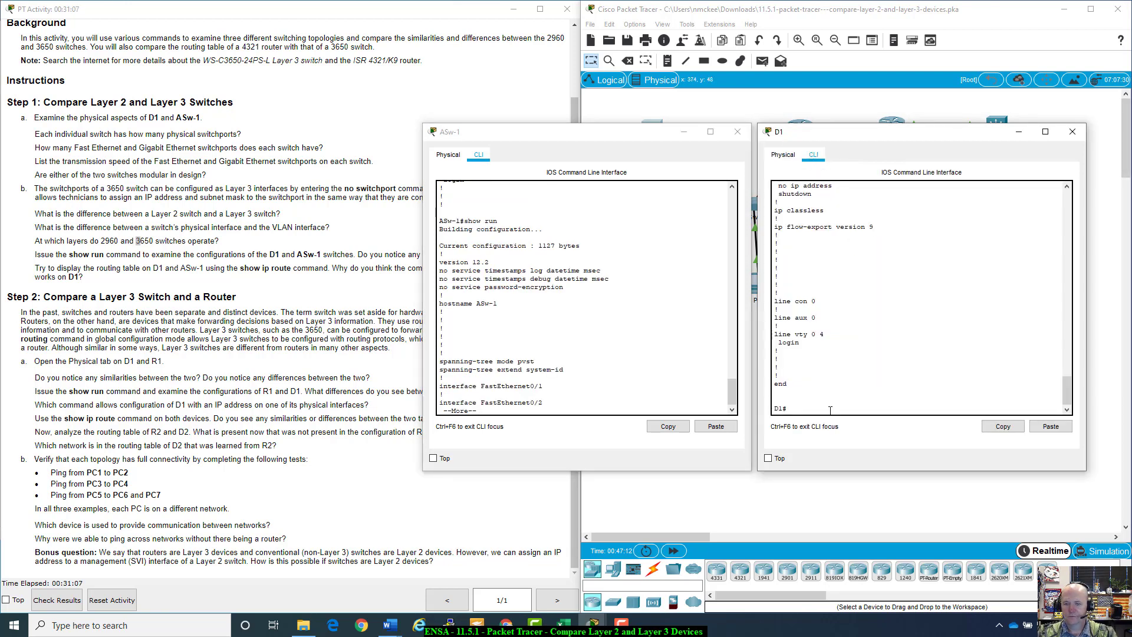
{"action": "type", "text": "show ru"}
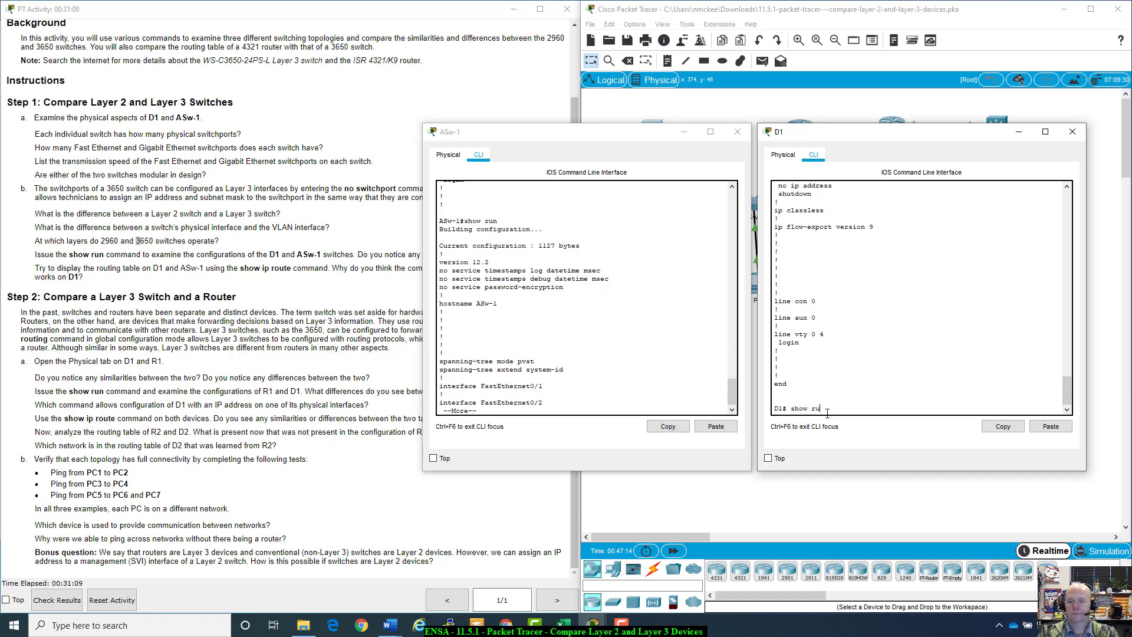
{"action": "type", "text": "n"}
{"action": "key", "text": "Return"}
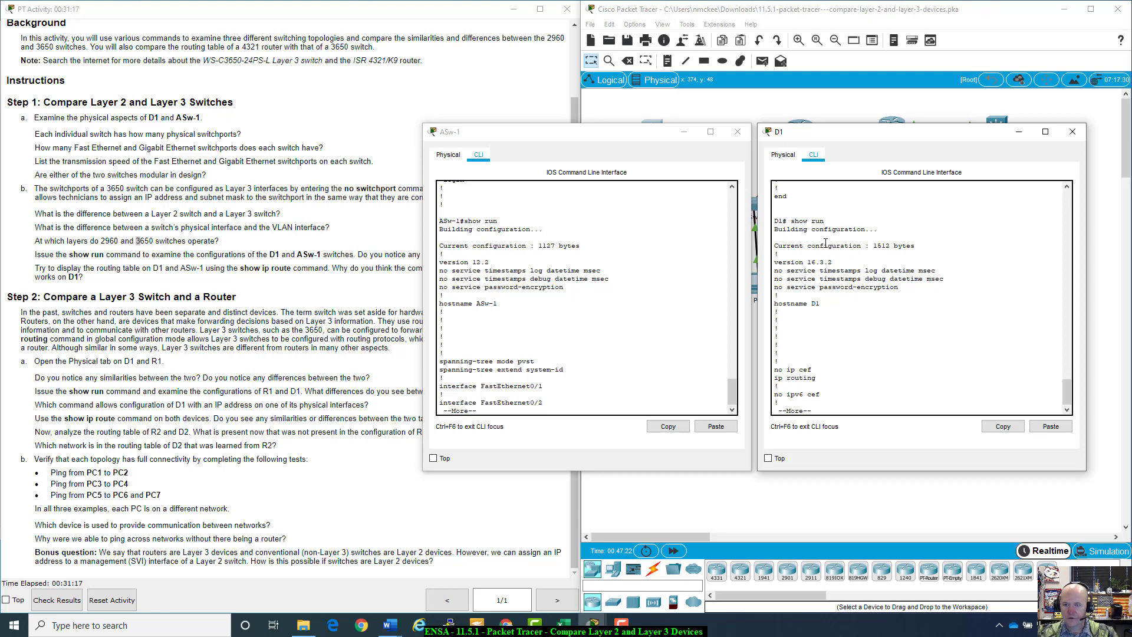
Step: Highlight and compare the IOS version lines in the running configurations of D1 and ASw-1
{"action": "left_click_drag", "start_coordinate": [833, 263], "coordinate": [774, 264]}
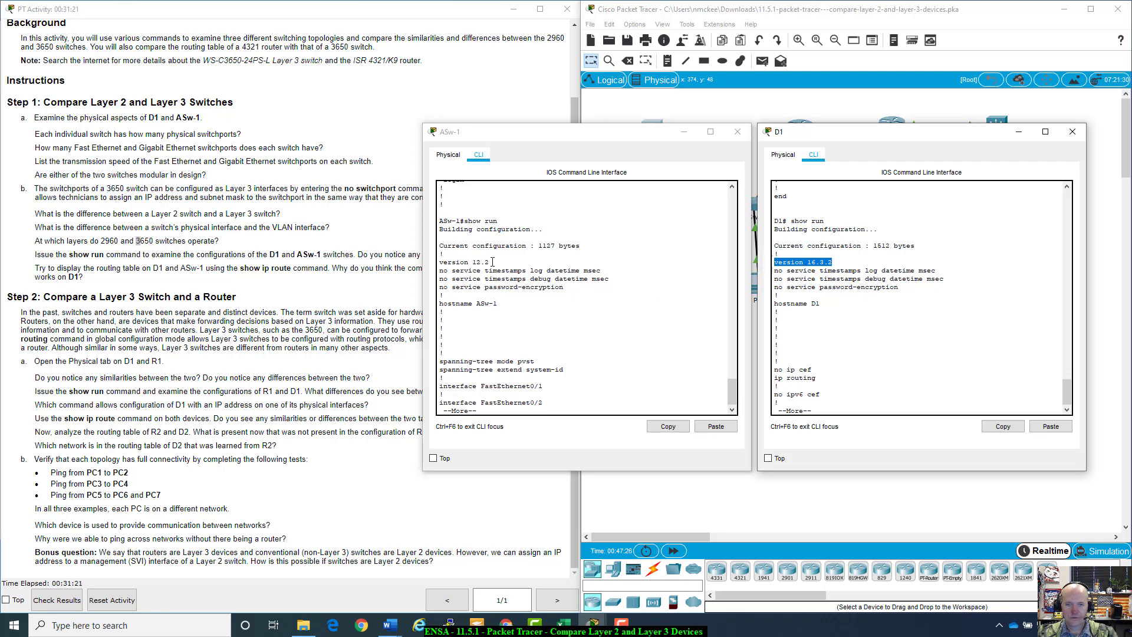
{"action": "left_click_drag", "start_coordinate": [492, 262], "coordinate": [444, 254]}
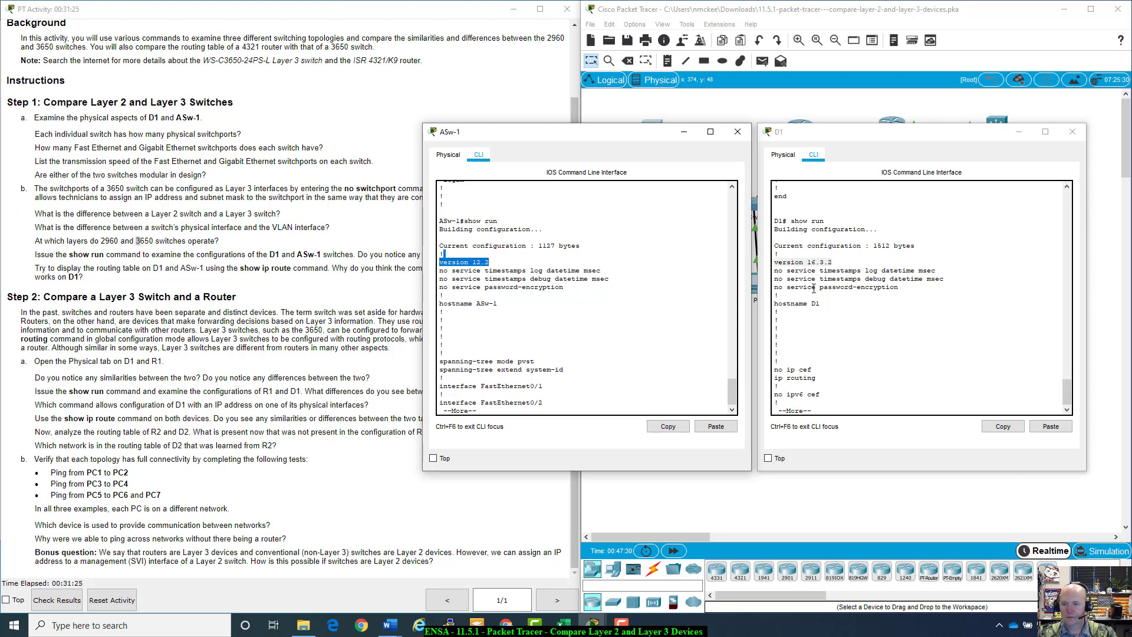
{"action": "left_click", "coordinate": [557, 295]}
{"action": "left_click", "coordinate": [778, 336]}
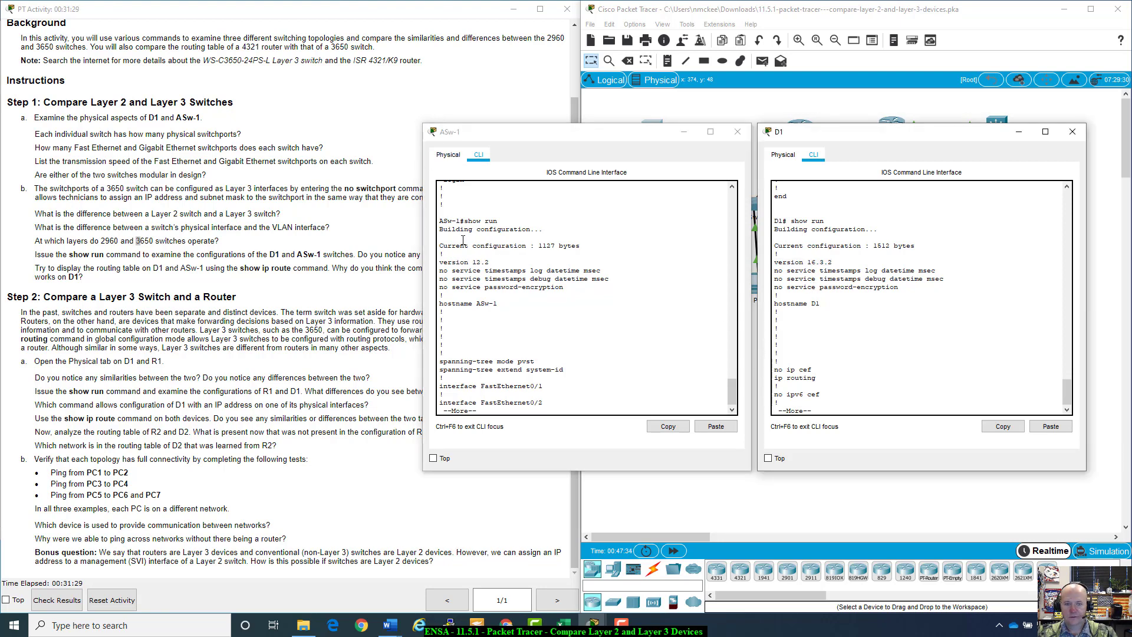
Step: Examine ASw-1's spanning-tree lines and highlight the ip routing line in D1's configuration
{"action": "left_click_drag", "start_coordinate": [441, 361], "coordinate": [593, 368]}
{"action": "left_click", "coordinate": [594, 369]}
{"action": "left_click", "coordinate": [869, 340]}
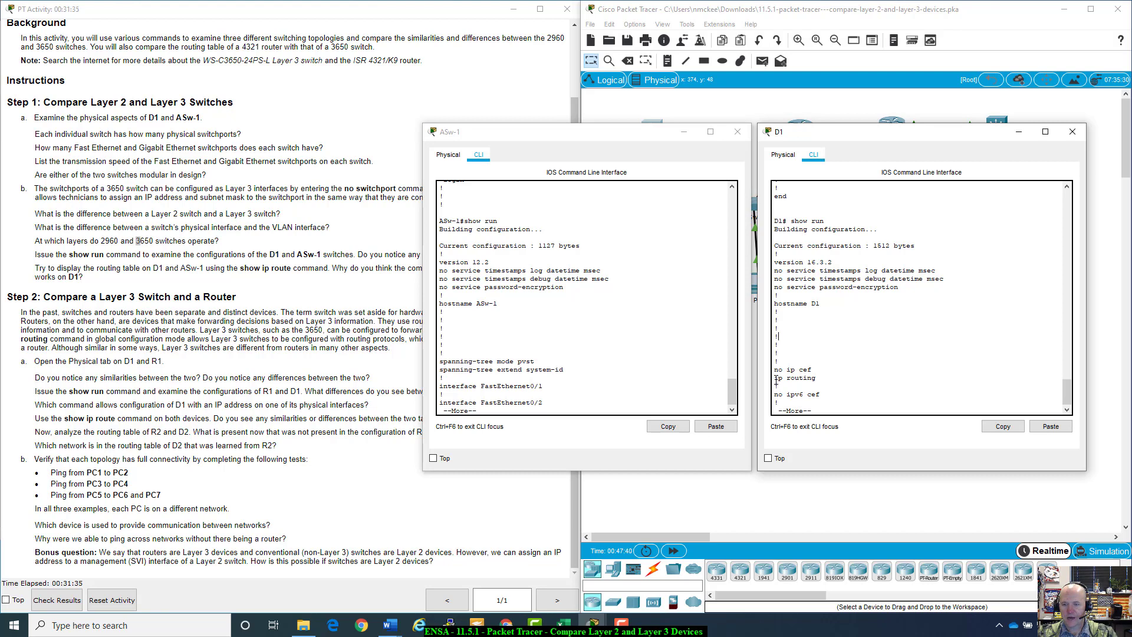
{"action": "left_click_drag", "start_coordinate": [773, 378], "coordinate": [817, 377]}
{"action": "left_click", "coordinate": [847, 377]}
Step: Page through both running configurations, comparing ASw-1's FastEthernet interface list with D1's GigabitEthernet interfaces down to the Vlan1 entry
{"action": "key", "text": "space"}
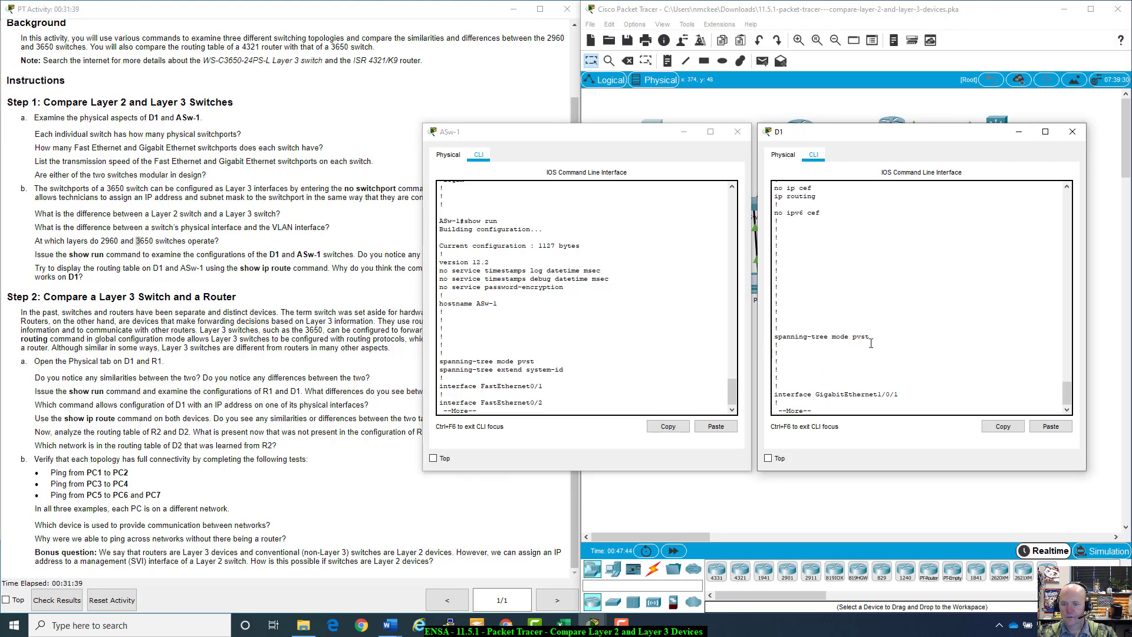
{"action": "left_click", "coordinate": [647, 371]}
{"action": "key", "text": "space"}
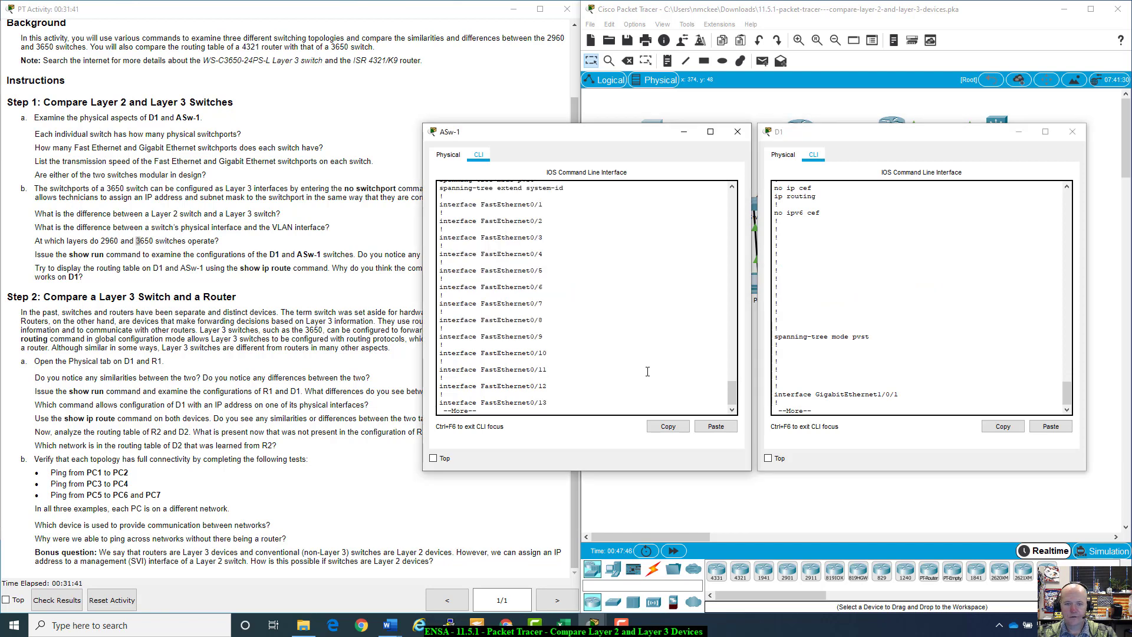
{"action": "scroll", "coordinate": [648, 372], "scroll_direction": "up", "scroll_amount": 2}
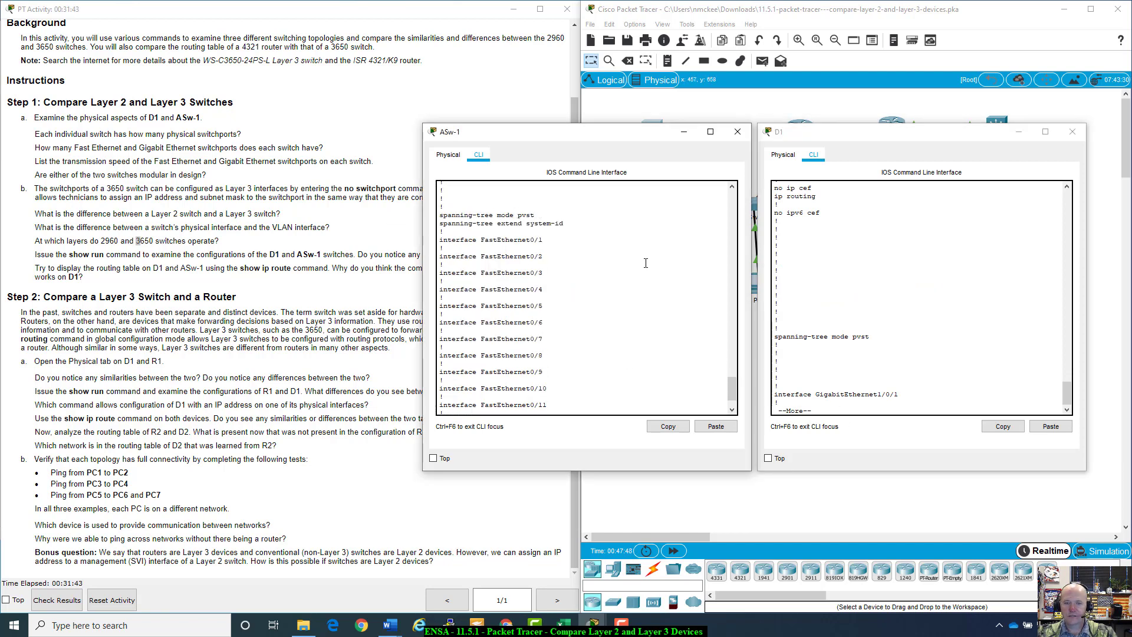
{"action": "left_click_drag", "start_coordinate": [529, 240], "coordinate": [542, 241]}
{"action": "left_click", "coordinate": [831, 384]}
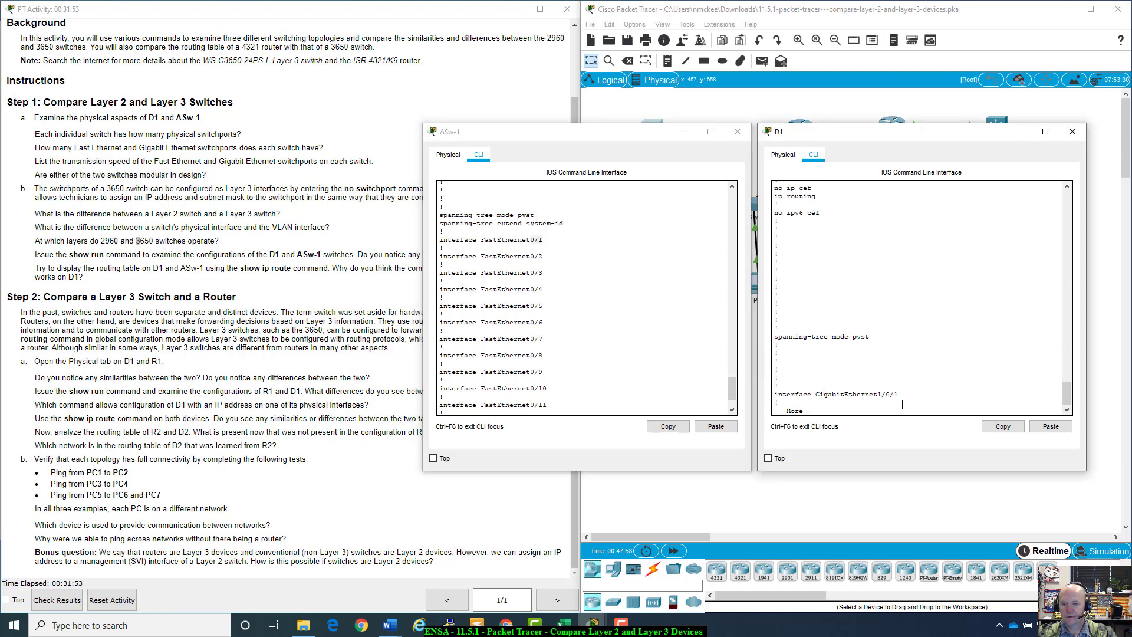
{"action": "key", "text": "space"}
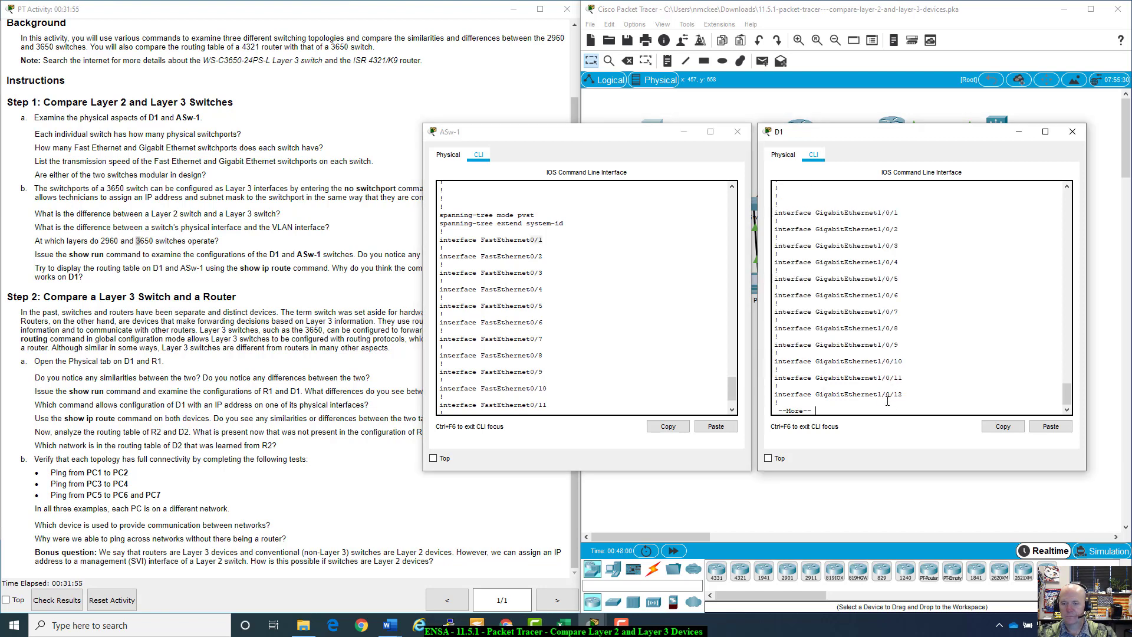
{"action": "key", "text": "space"}
{"action": "key", "text": "space"}
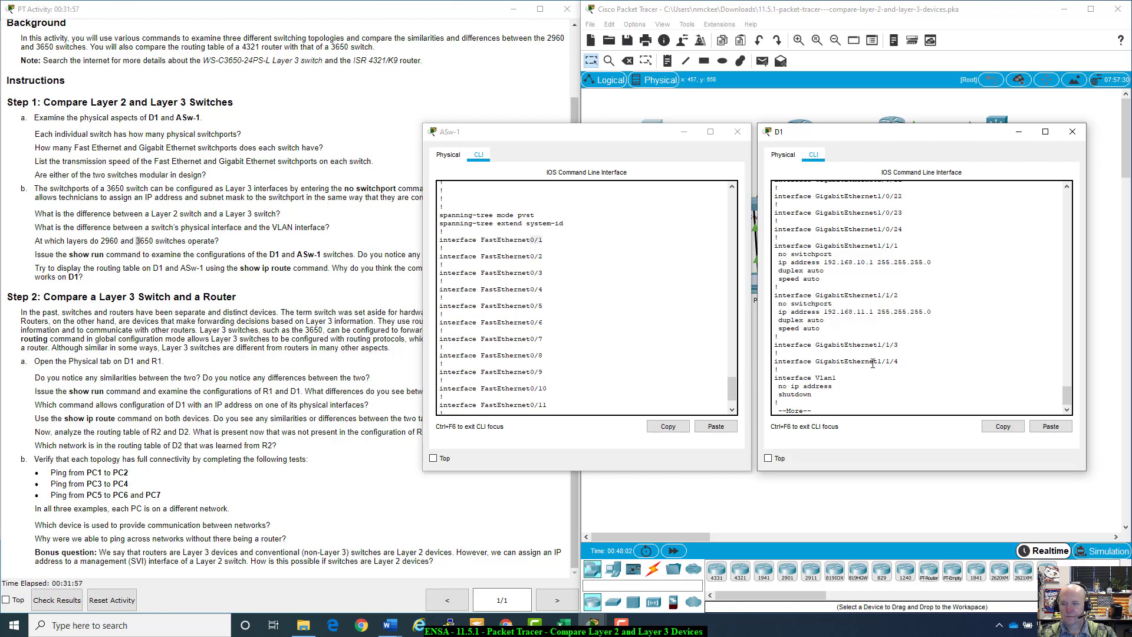
Step: Page ASw-1's configuration to its Vlan1 interface and highlight the Vlan1 IP address entry
{"action": "left_click", "coordinate": [556, 334]}
{"action": "key", "text": "space"}
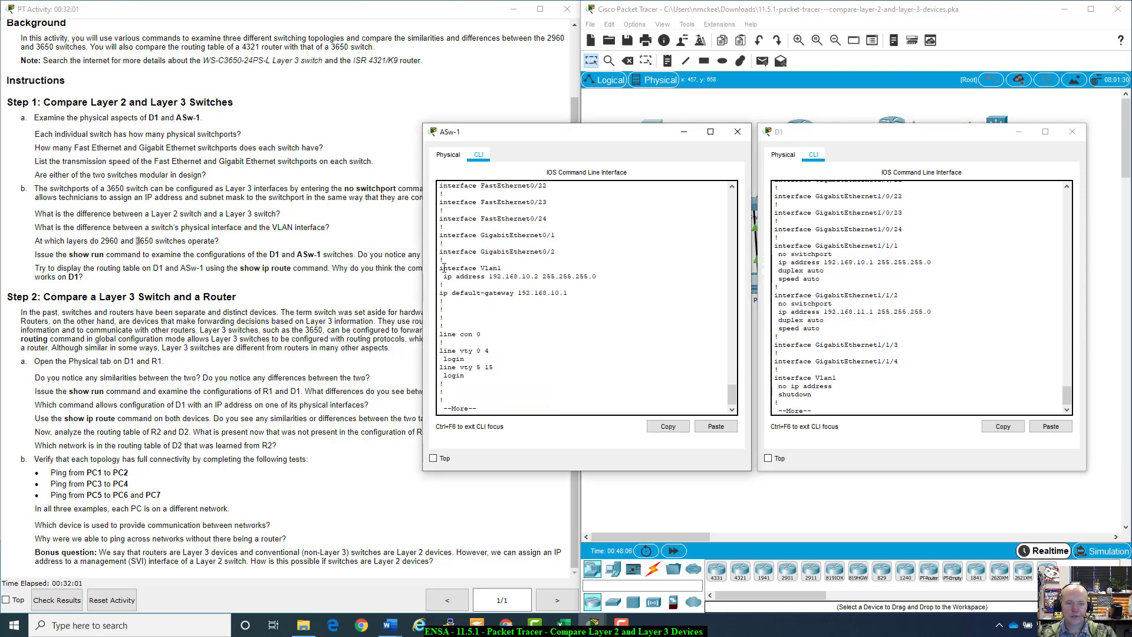
{"action": "left_click_drag", "start_coordinate": [440, 268], "coordinate": [612, 285]}
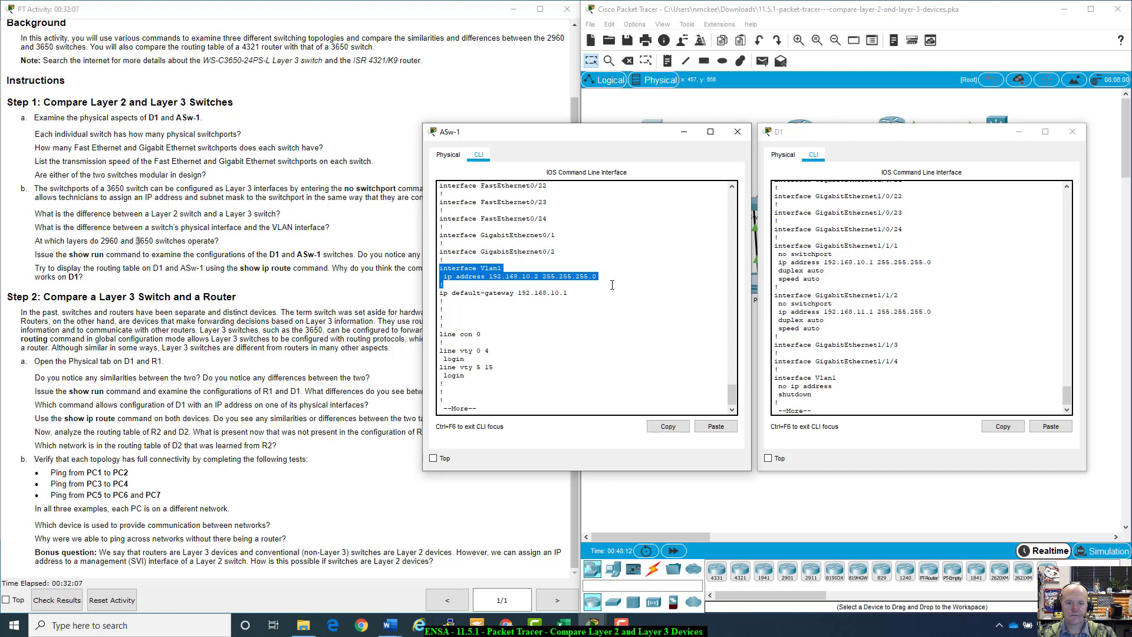
Step: Examine D1's GigabitEthernet1/1/1 entry, highlighting its no switchport and IP address lines
{"action": "left_click", "coordinate": [778, 239]}
{"action": "left_click_drag", "start_coordinate": [893, 239], "coordinate": [865, 288]}
{"action": "left_click", "coordinate": [778, 242]}
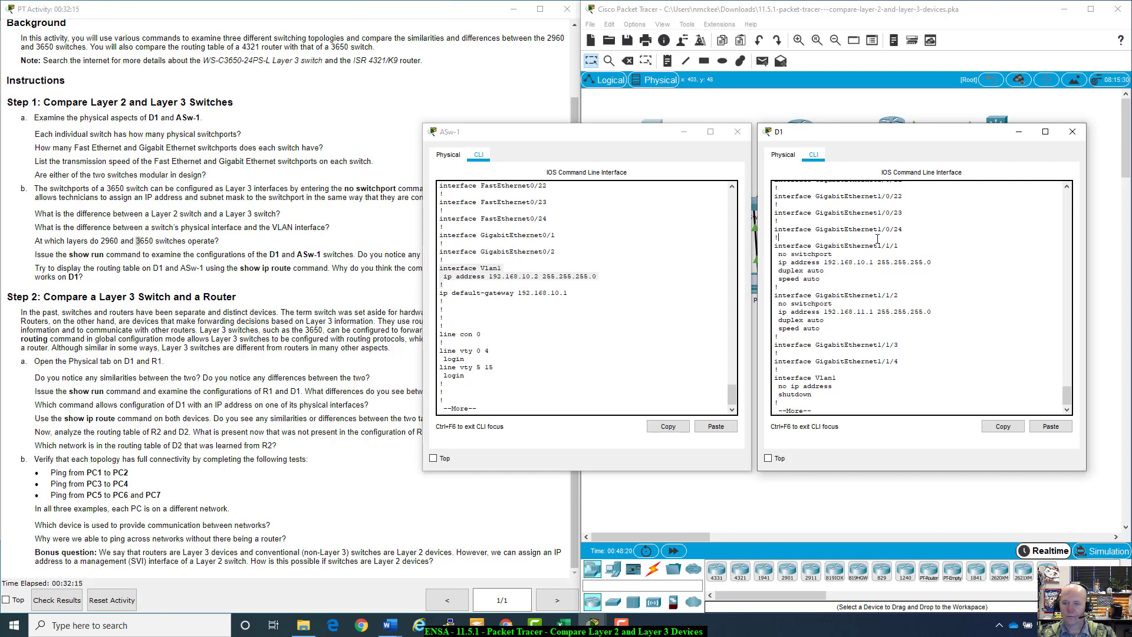
{"action": "left_click_drag", "start_coordinate": [877, 239], "coordinate": [860, 286]}
{"action": "left_click_drag", "start_coordinate": [778, 253], "coordinate": [860, 252]}
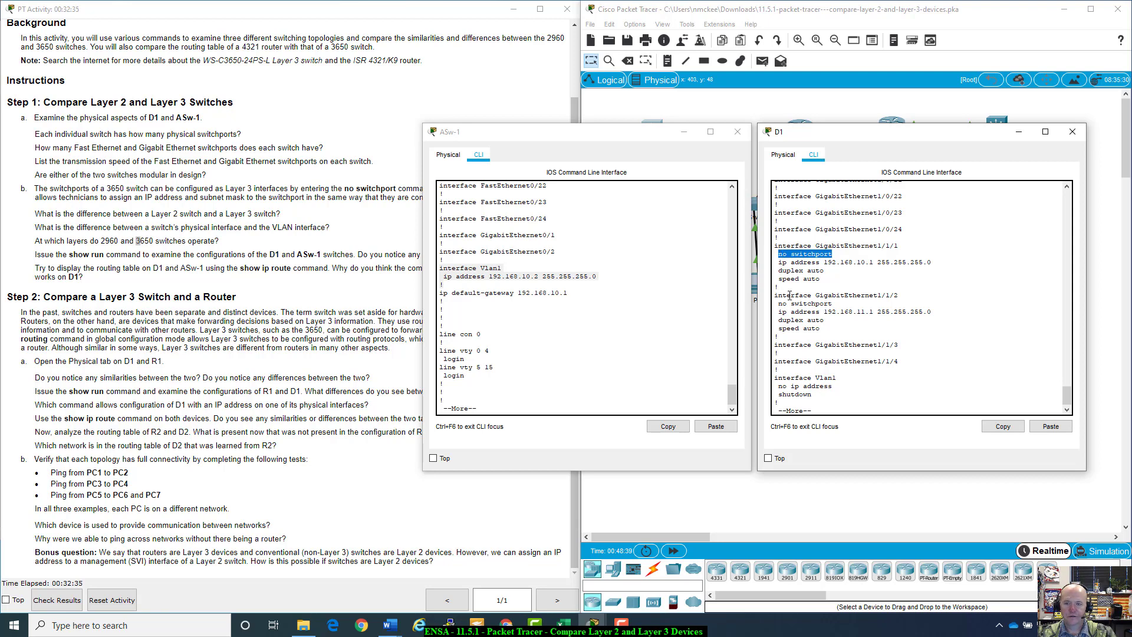
{"action": "left_click", "coordinate": [780, 251]}
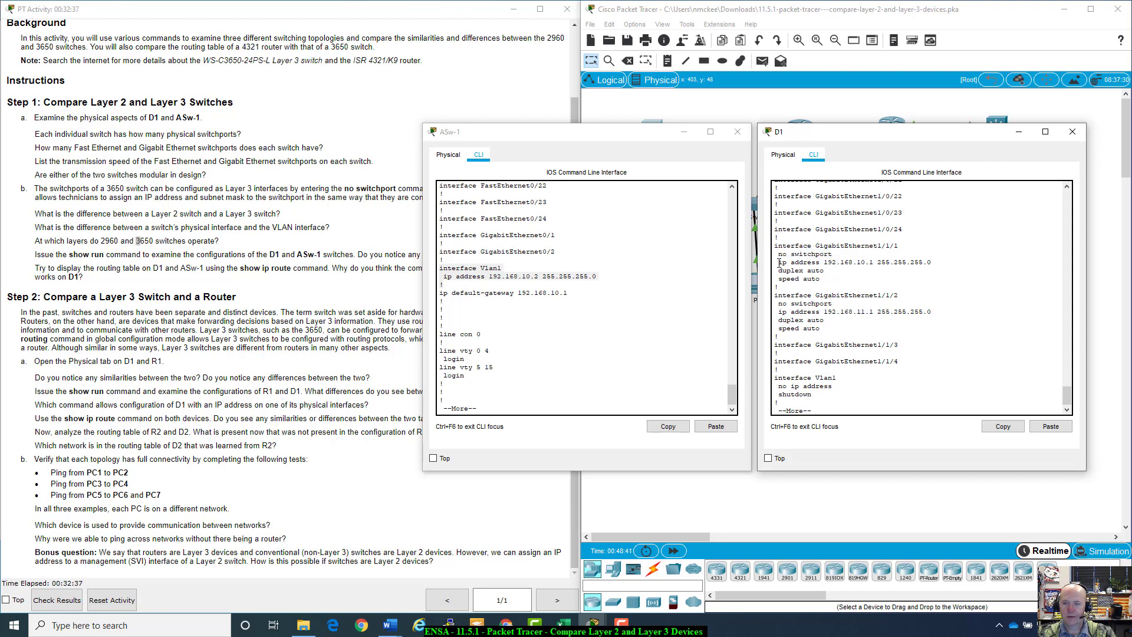
{"action": "left_click_drag", "start_coordinate": [778, 261], "coordinate": [938, 260]}
{"action": "left_click", "coordinate": [938, 260]}
Step: Highlight D1's GigabitEthernet1/1/1 and 1/1/2 blocks and the Vlan1 entry to compare them with ASw-1's configuration
{"action": "left_click_drag", "start_coordinate": [791, 295], "coordinate": [910, 299]}
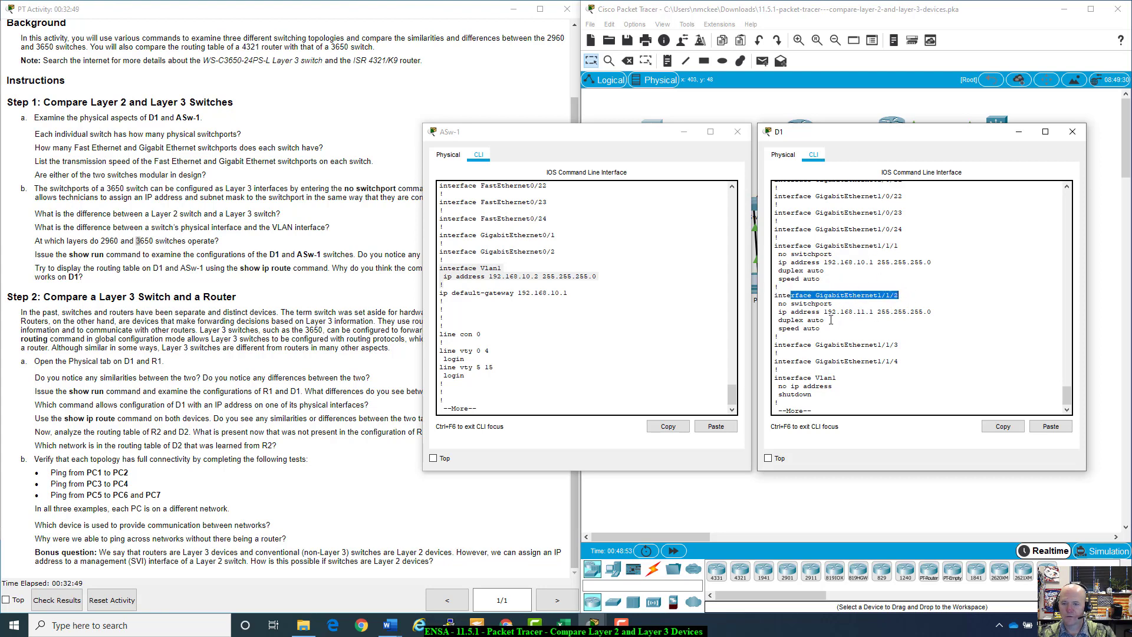
{"action": "left_click", "coordinate": [834, 333]}
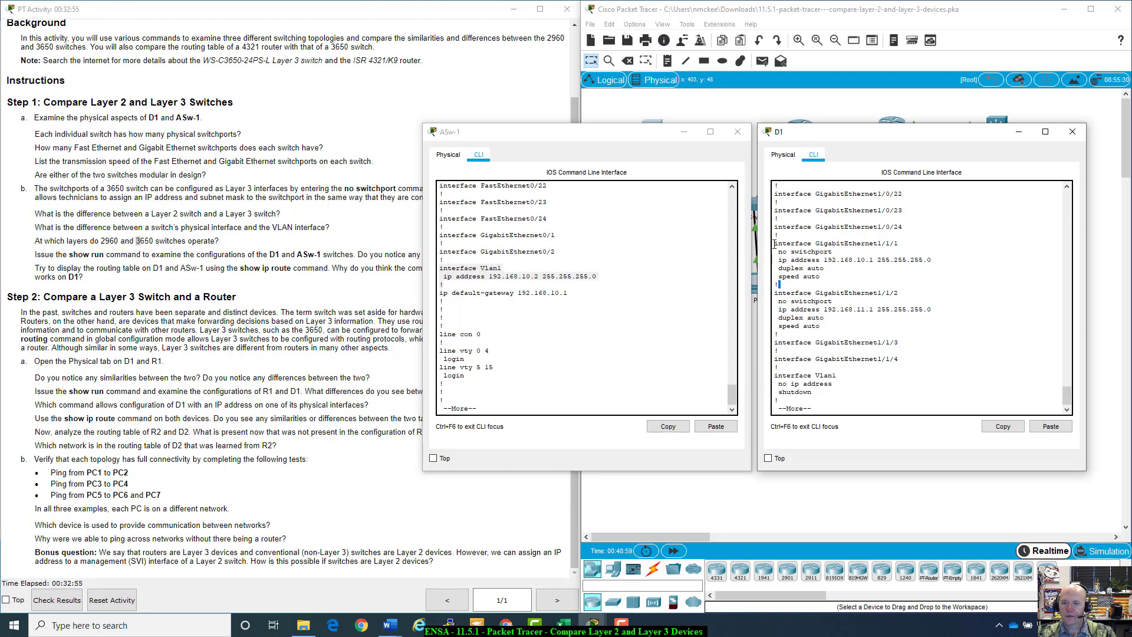
{"action": "left_click_drag", "start_coordinate": [774, 243], "coordinate": [936, 326]}
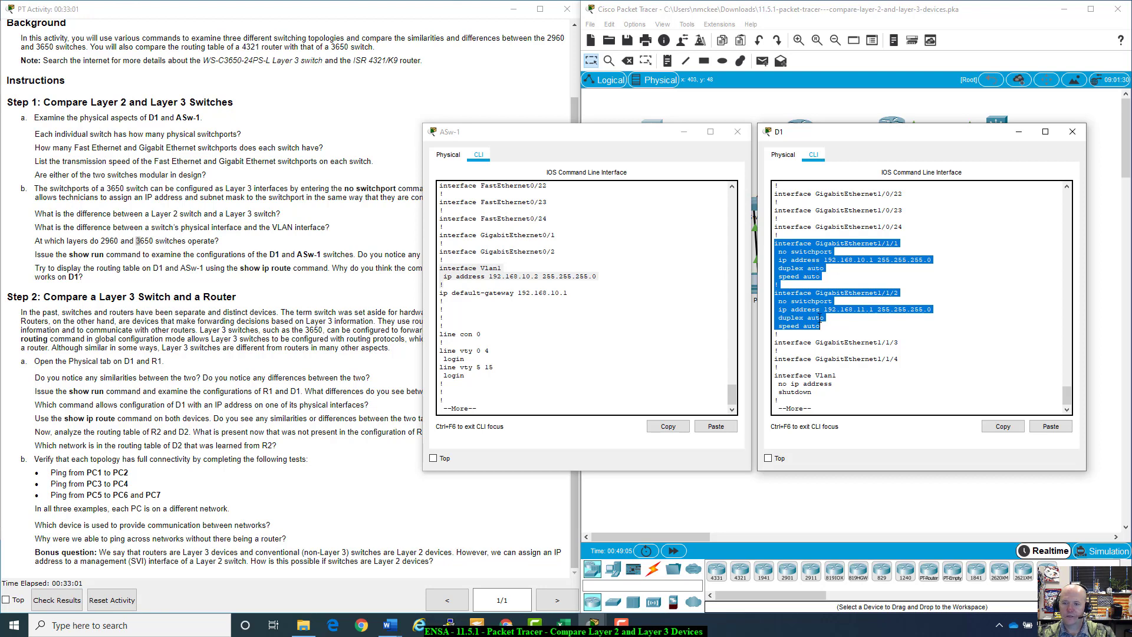
{"action": "left_click_drag", "start_coordinate": [775, 375], "coordinate": [843, 390]}
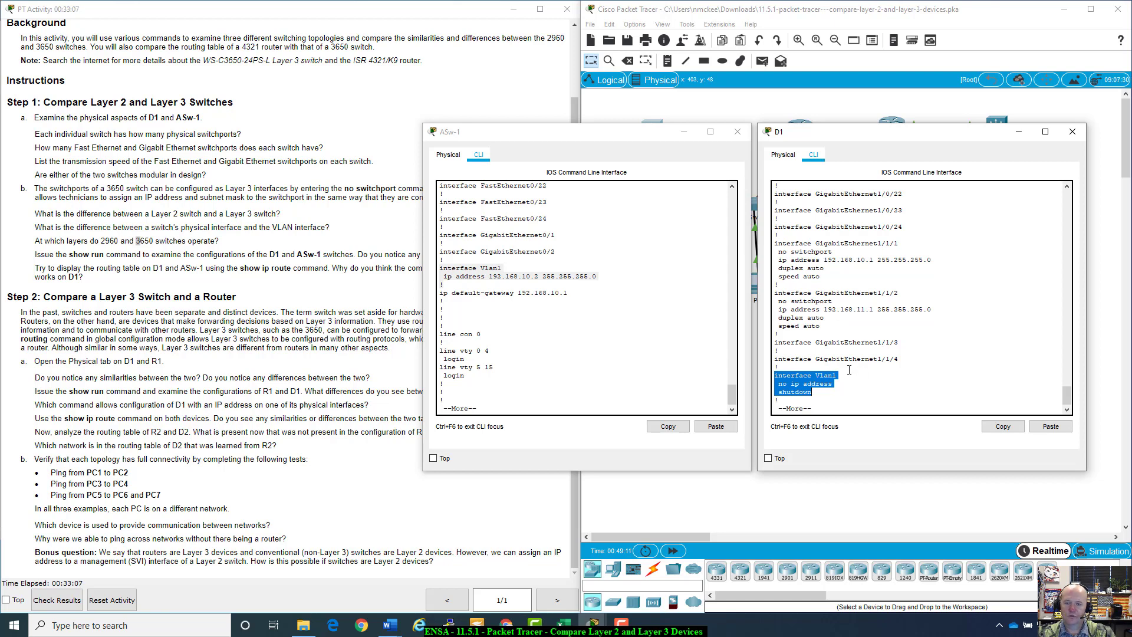
Step: Page through the remainder of the running configurations on D1 and ASw-1 until both return to their command prompts
{"action": "left_click", "coordinate": [831, 394]}
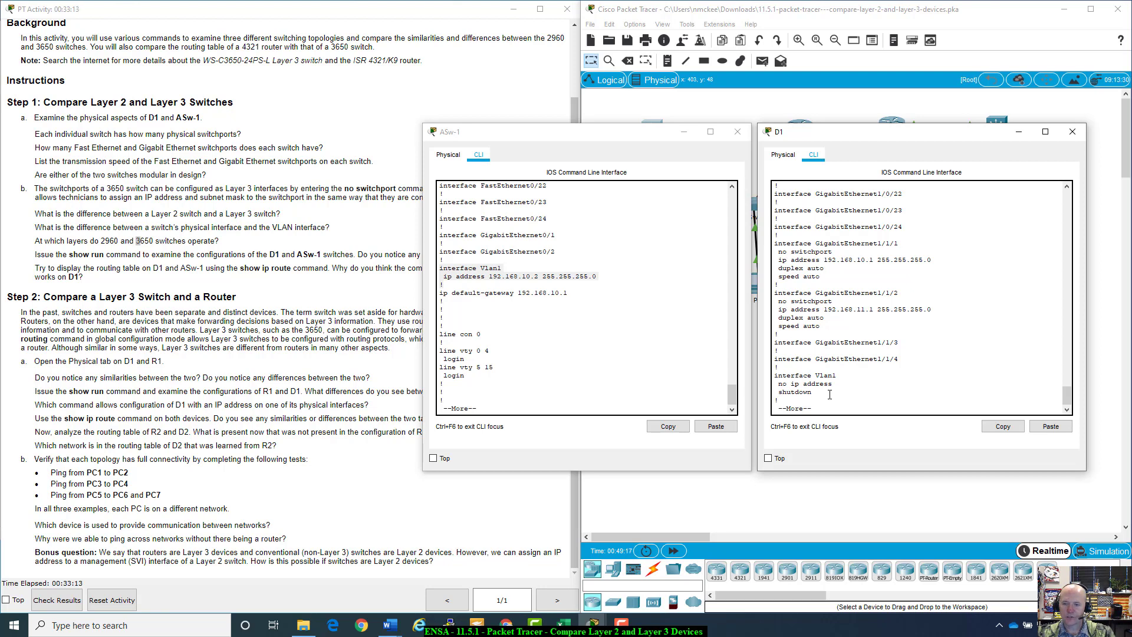
{"action": "key", "text": "space"}
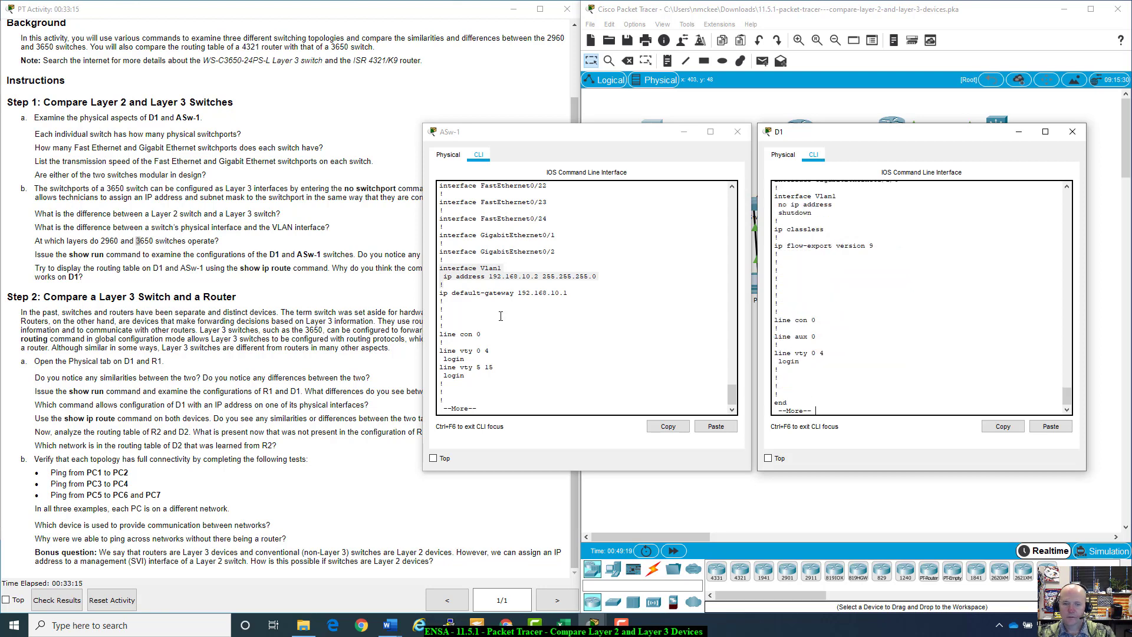
{"action": "left_click", "coordinate": [500, 316]}
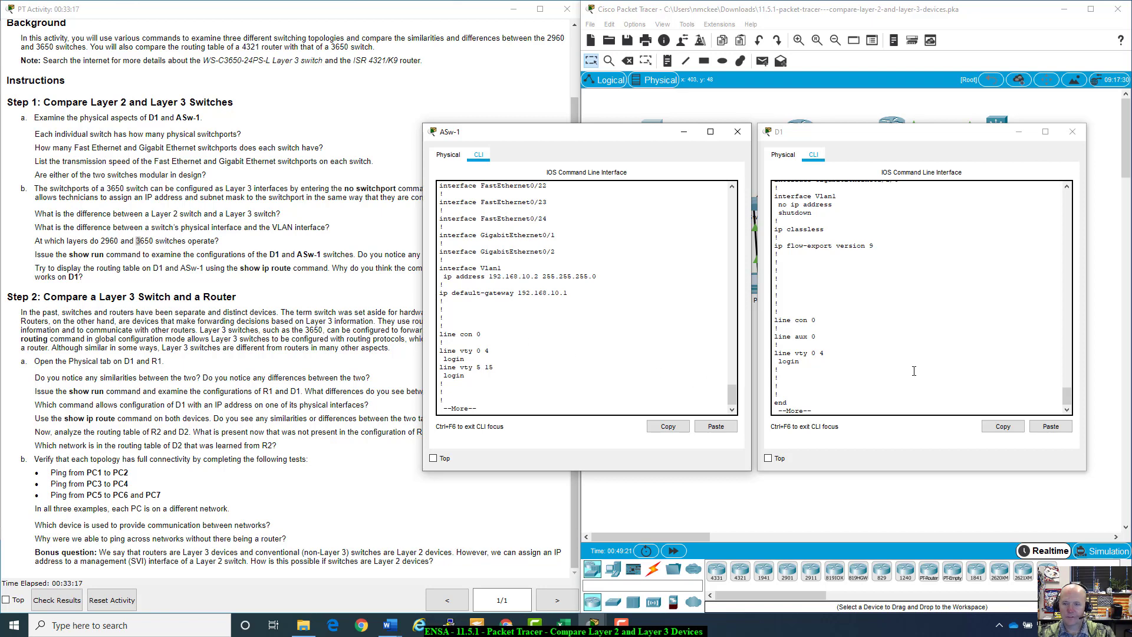
{"action": "left_click", "coordinate": [854, 380]}
{"action": "key", "text": "space"}
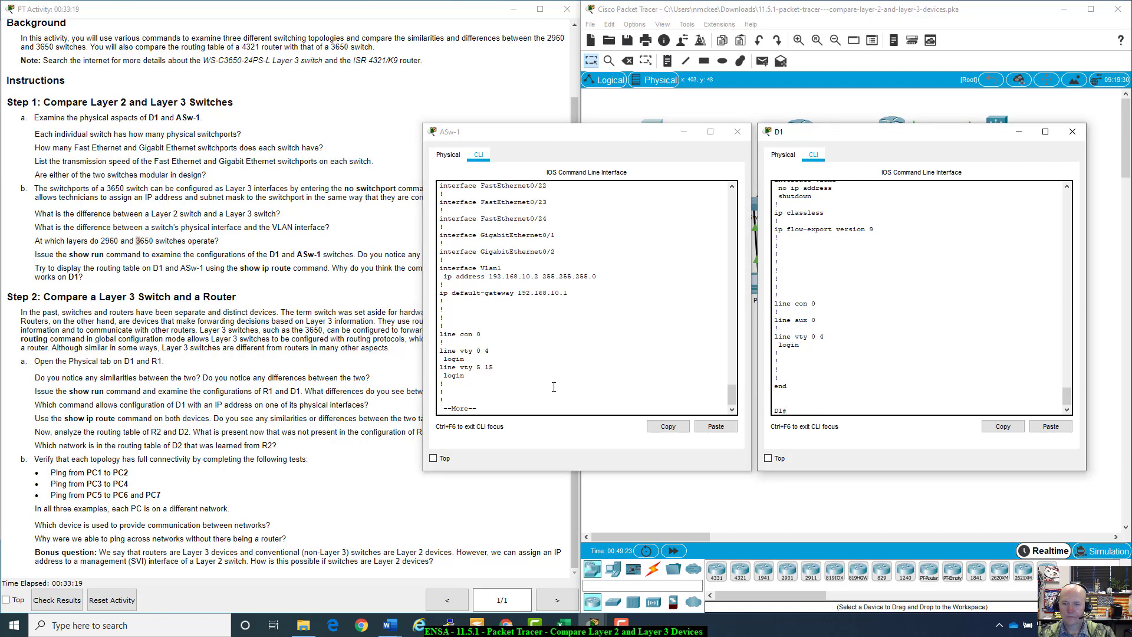
{"action": "left_click", "coordinate": [554, 387]}
{"action": "key", "text": "space"}
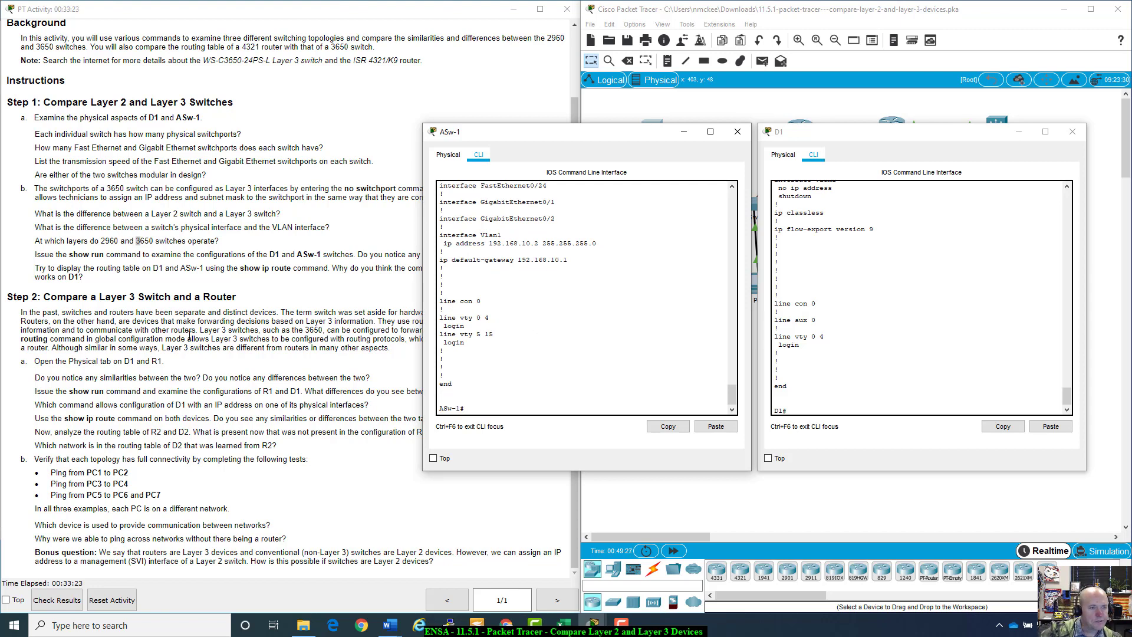
Step: Highlight the Step 1 questions about configuration differences and about displaying the routing table on D1 and ASw-1 using show ip route
{"action": "left_click", "coordinate": [179, 248]}
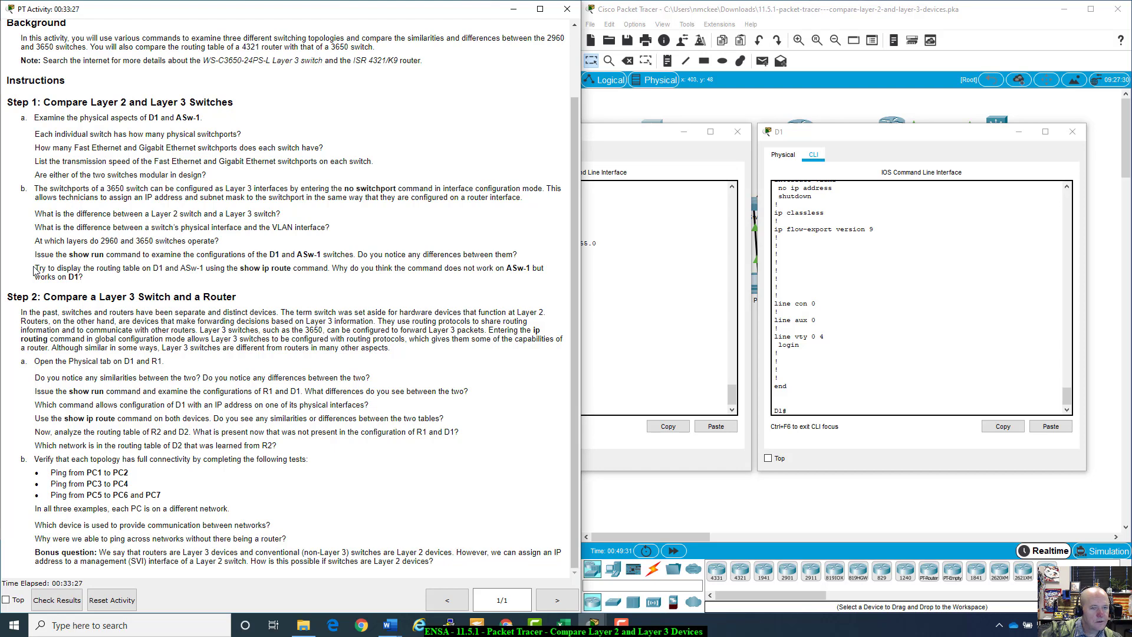
{"action": "left_click_drag", "start_coordinate": [35, 271], "coordinate": [49, 268]}
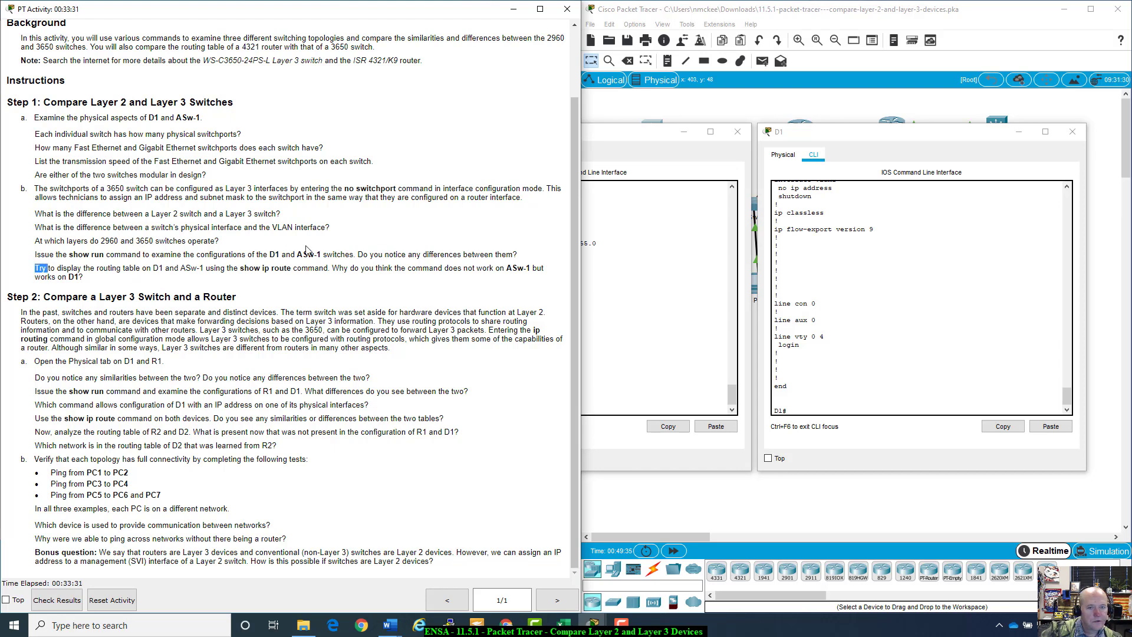
{"action": "left_click_drag", "start_coordinate": [355, 254], "coordinate": [528, 250]}
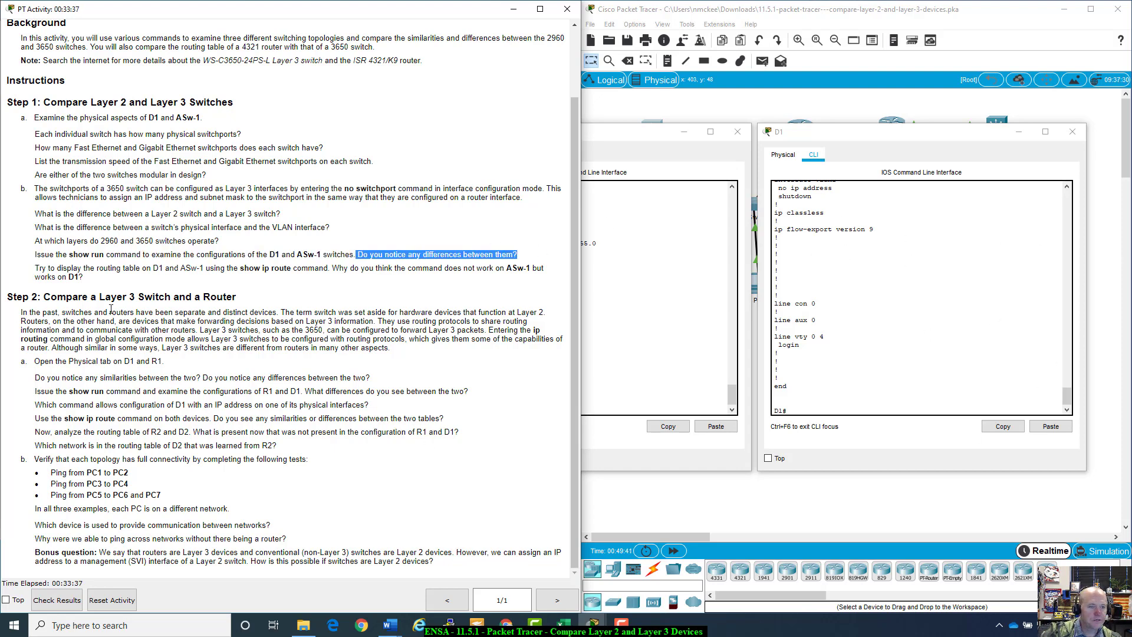
{"action": "left_click_drag", "start_coordinate": [37, 269], "coordinate": [501, 277]}
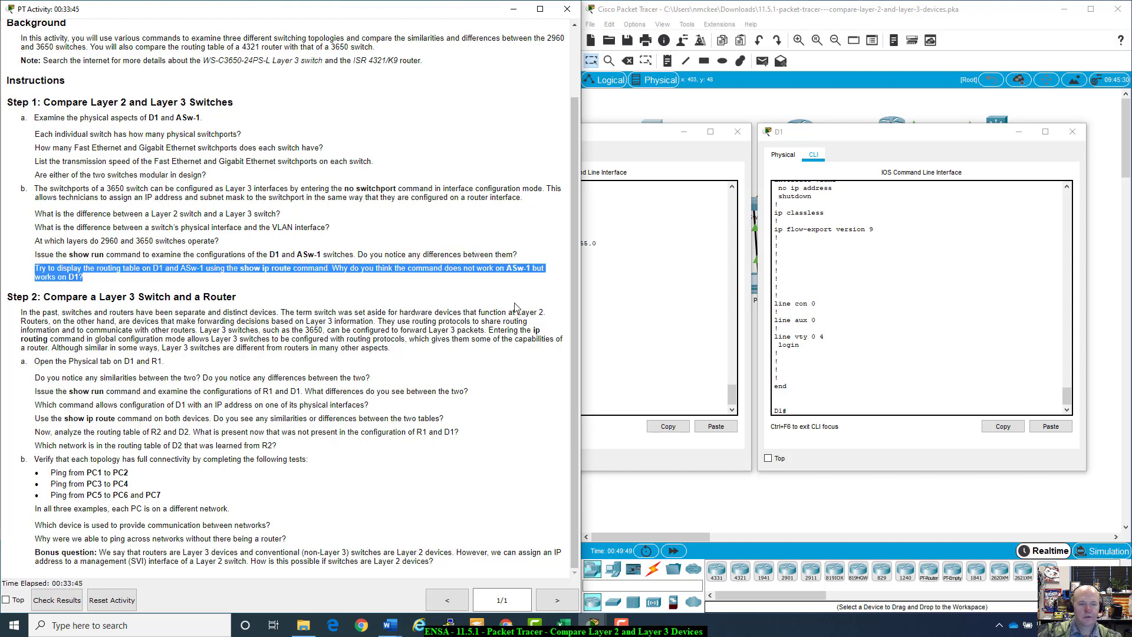
Step: Try to display the routing table on ASw-1 with the show ip route command
{"action": "left_click", "coordinate": [682, 356]}
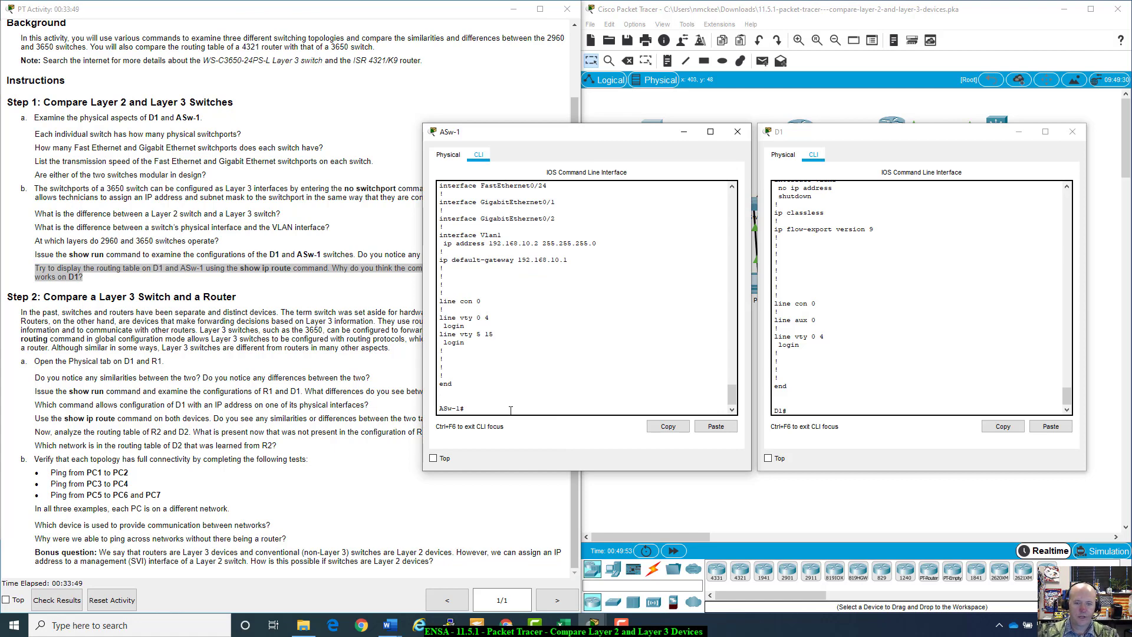
{"action": "type", "text": "show"}
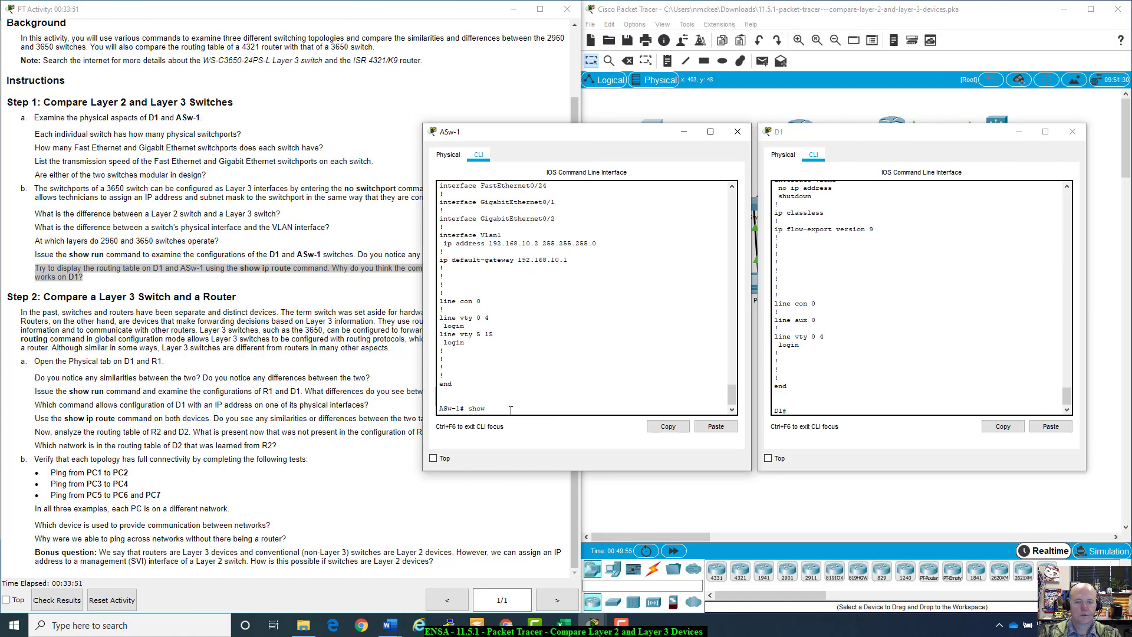
{"action": "type", "text": " ip route"}
{"action": "key", "text": "Return"}
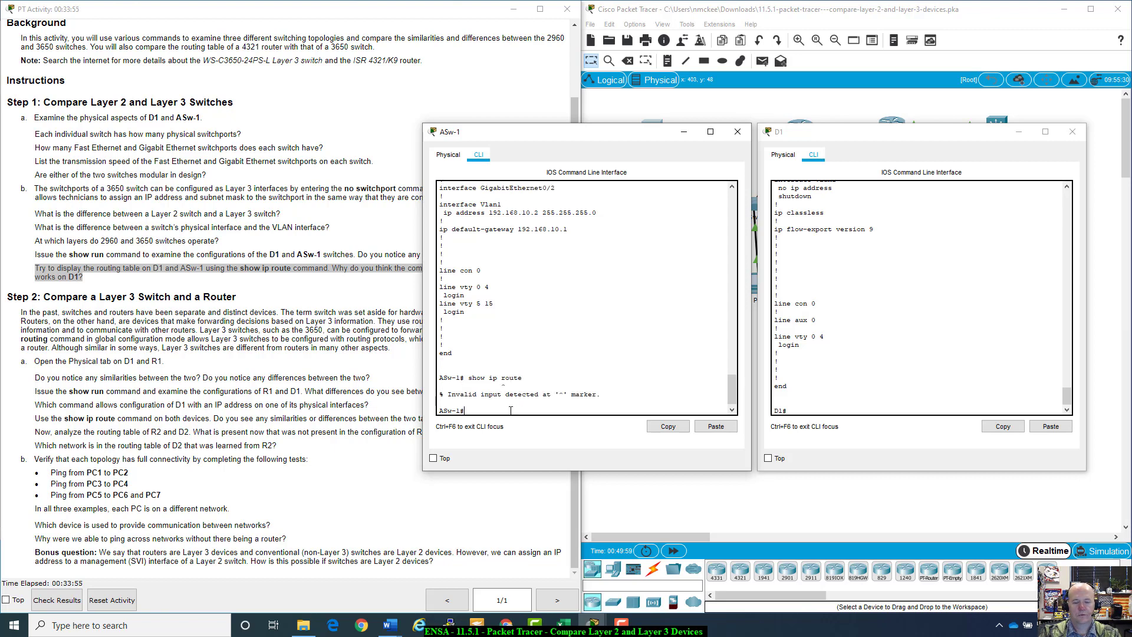
Step: Display the routing table on D1 with the show ip route command
{"action": "left_click", "coordinate": [843, 409]}
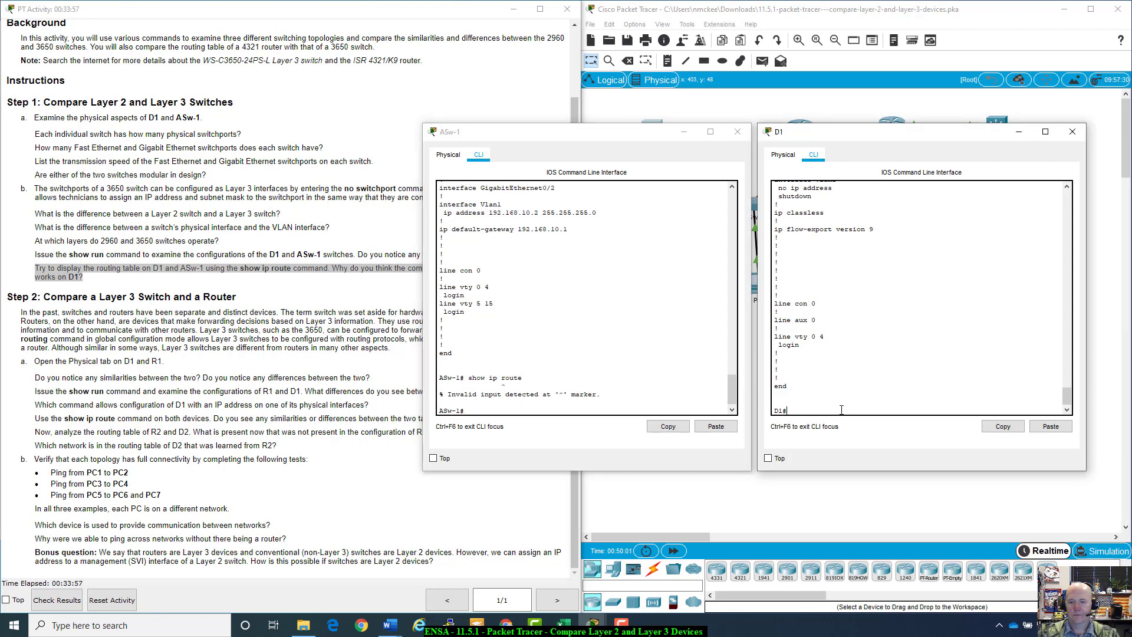
{"action": "type", "text": "show ip rou"}
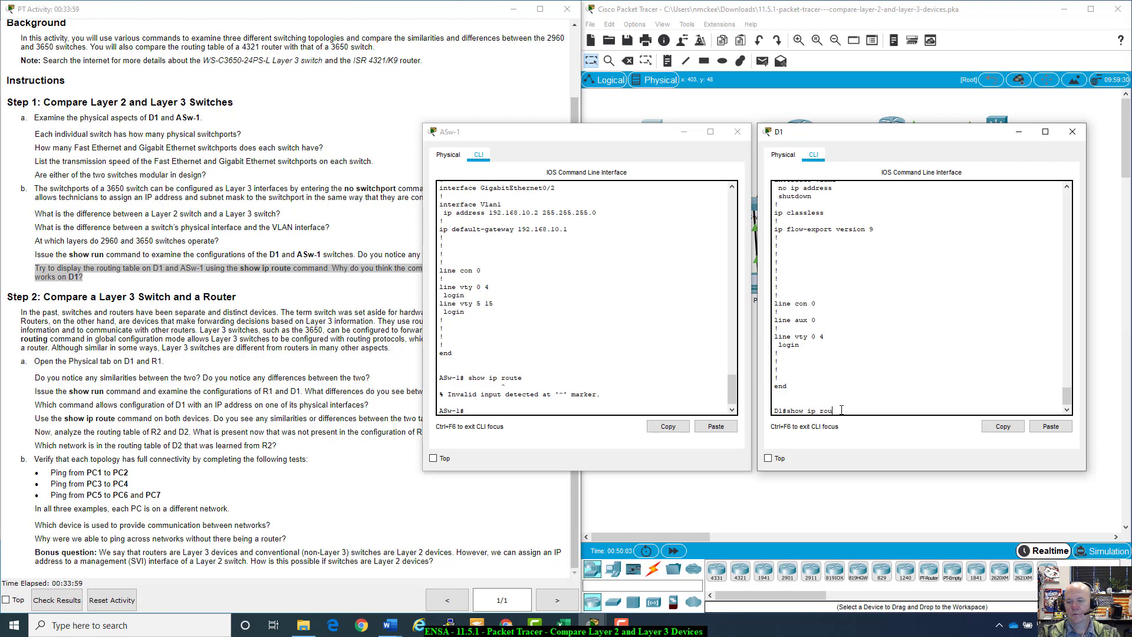
{"action": "type", "text": "te"}
{"action": "key", "text": "Return"}
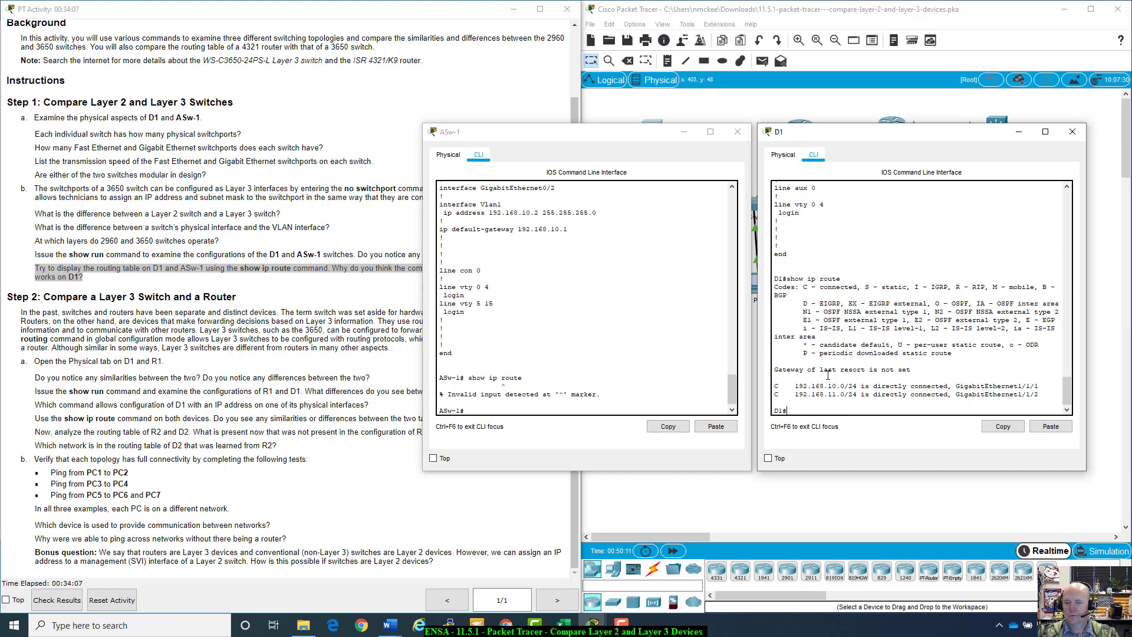
Step: Compare D1's directly connected routes with the IP addresses configured on GigabitEthernet1/1/1 and 1/1/2, highlighting the route entries
{"action": "left_click_drag", "start_coordinate": [780, 372], "coordinate": [1043, 399]}
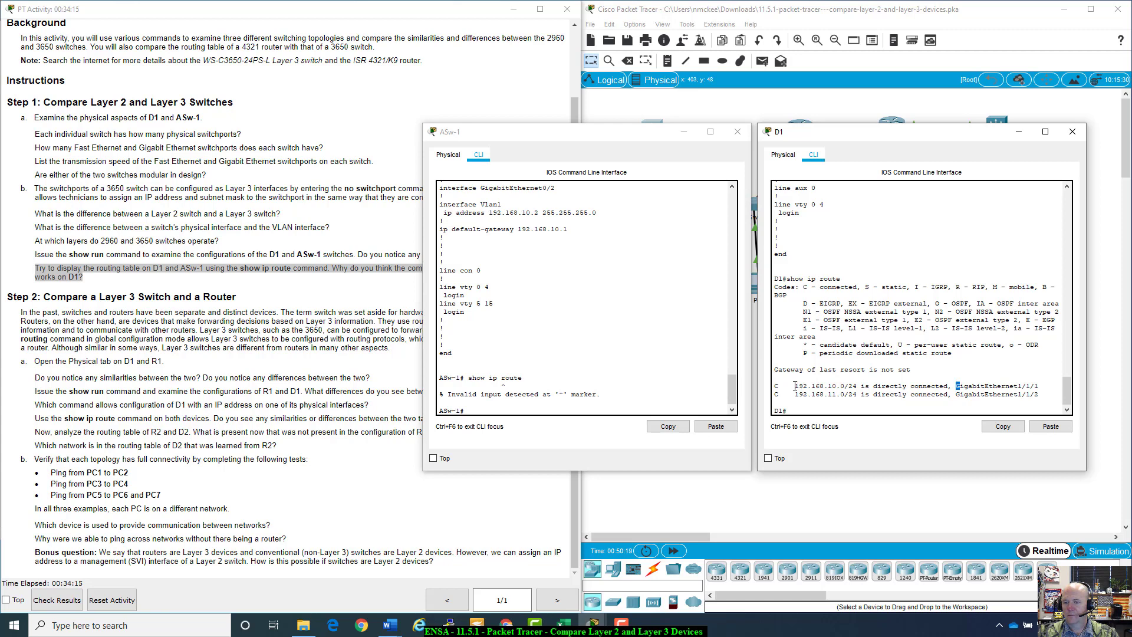
{"action": "left_click_drag", "start_coordinate": [795, 385], "coordinate": [957, 388]}
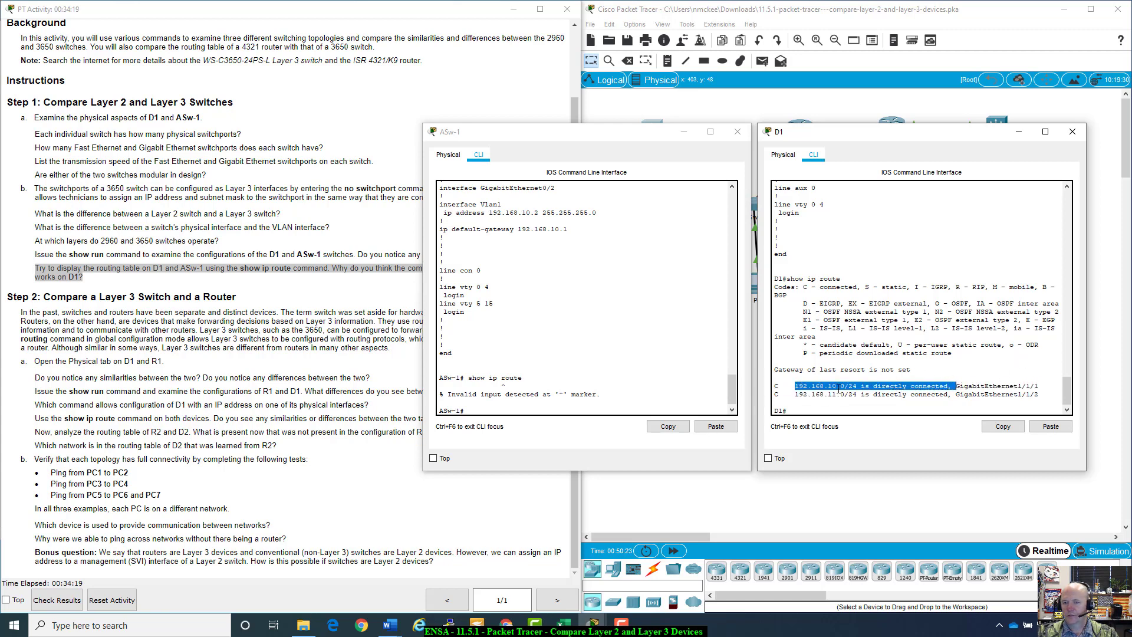
{"action": "scroll", "coordinate": [880, 382], "scroll_direction": "up", "scroll_amount": 10}
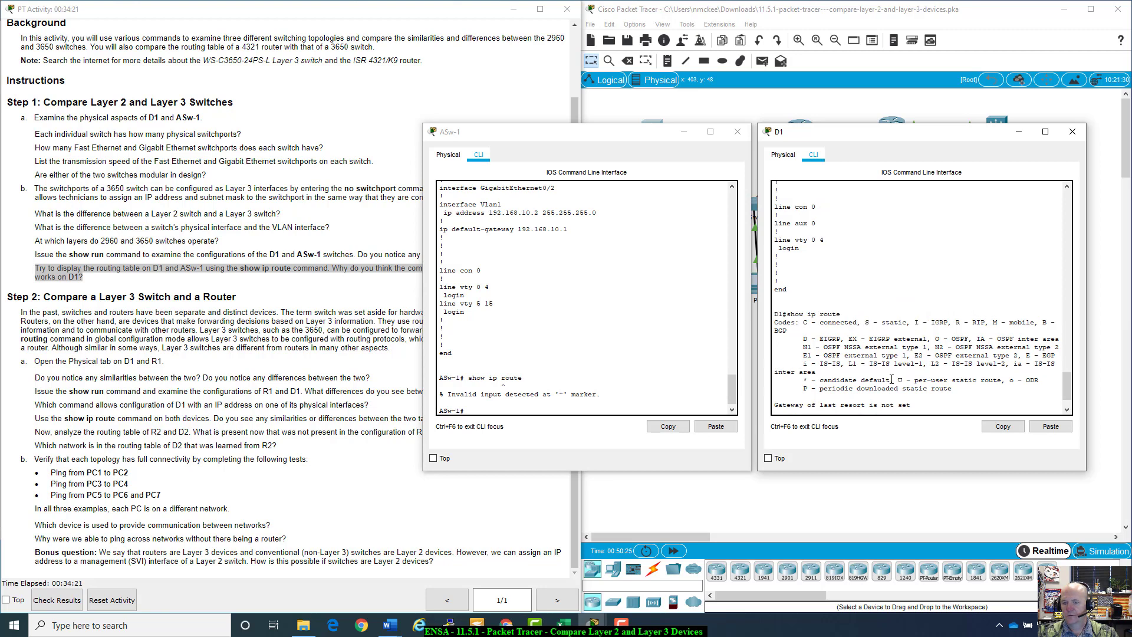
{"action": "scroll", "coordinate": [856, 297], "scroll_direction": "up", "scroll_amount": 5}
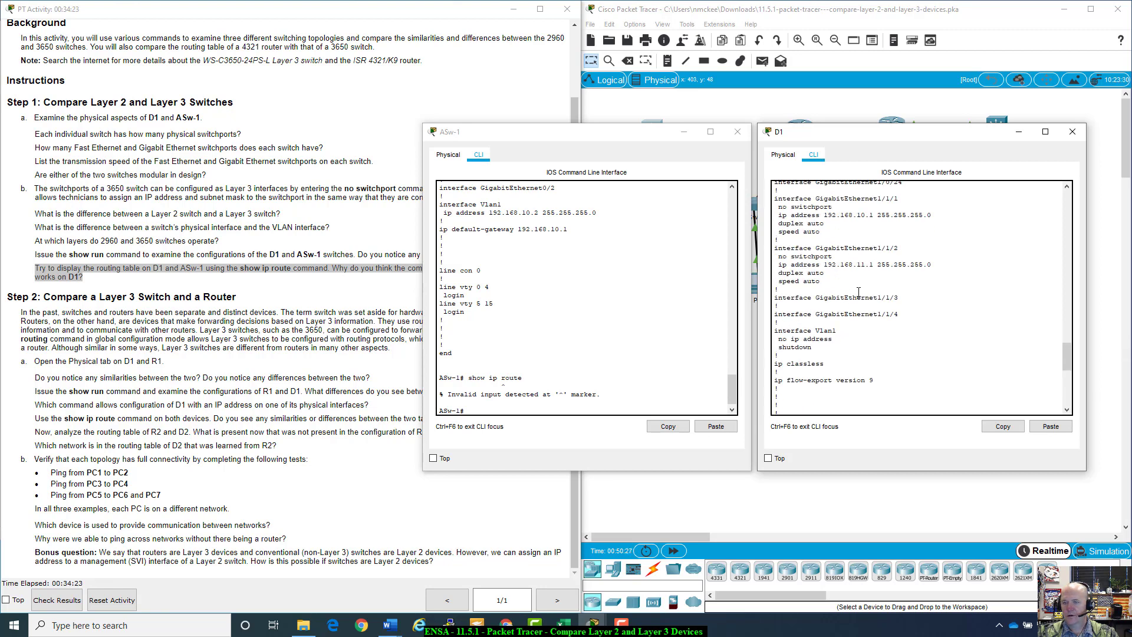
{"action": "left_click_drag", "start_coordinate": [831, 280], "coordinate": [878, 288]}
{"action": "scroll", "coordinate": [862, 307], "scroll_direction": "down", "scroll_amount": 15}
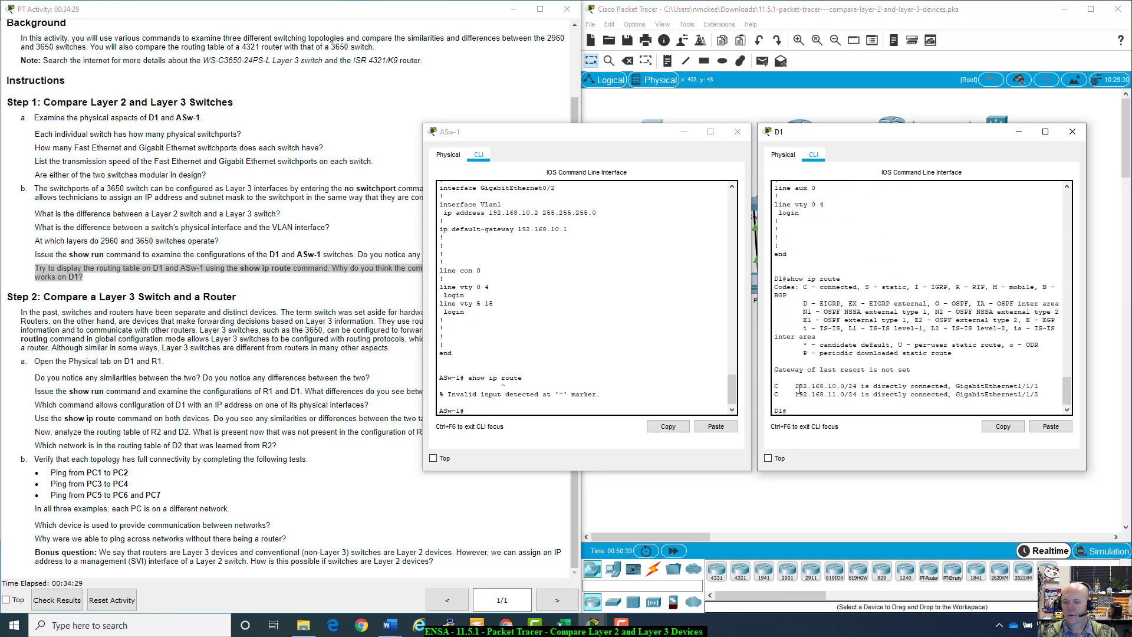
{"action": "left_click_drag", "start_coordinate": [794, 386], "coordinate": [861, 384]}
{"action": "scroll", "coordinate": [884, 325], "scroll_direction": "up", "scroll_amount": 10}
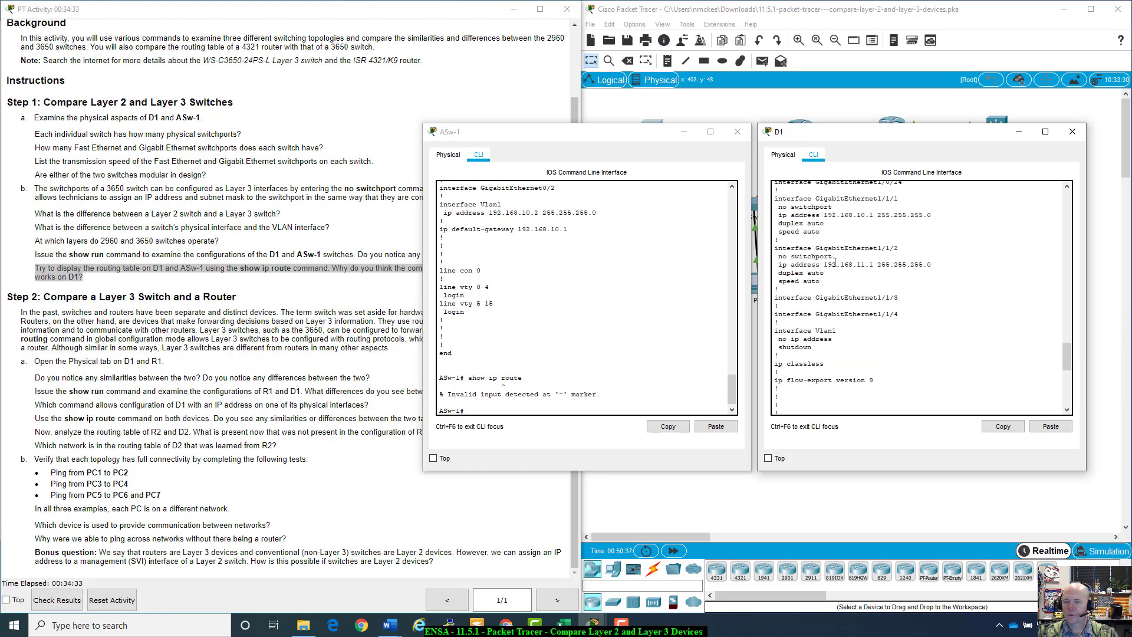
{"action": "scroll", "coordinate": [852, 269], "scroll_direction": "down", "scroll_amount": 10}
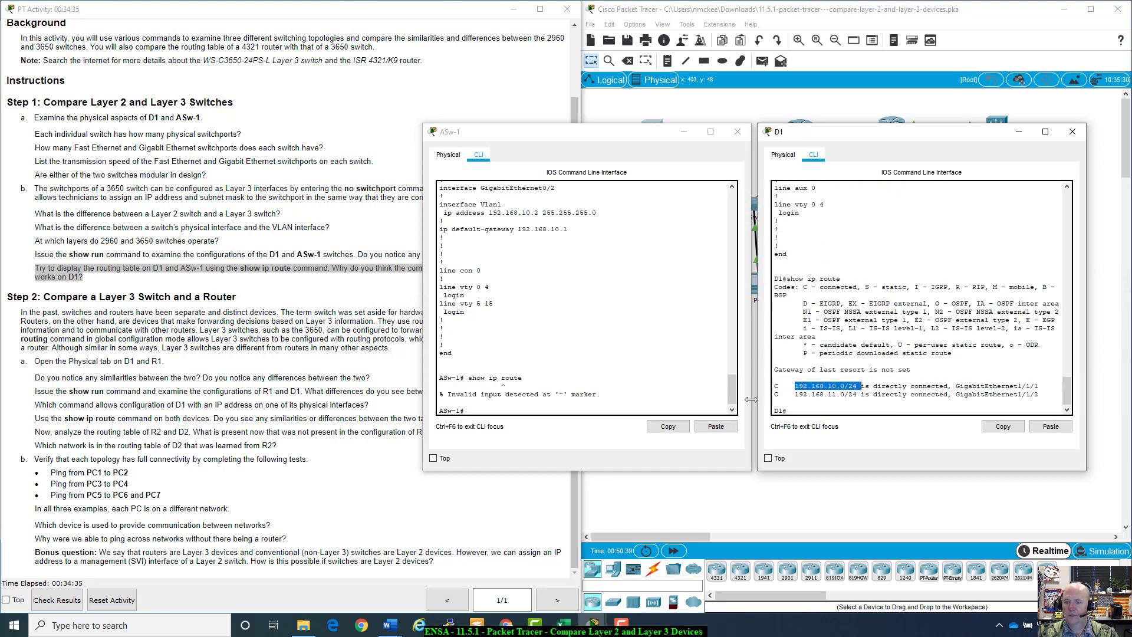
{"action": "left_click_drag", "start_coordinate": [1038, 394], "coordinate": [795, 393]}
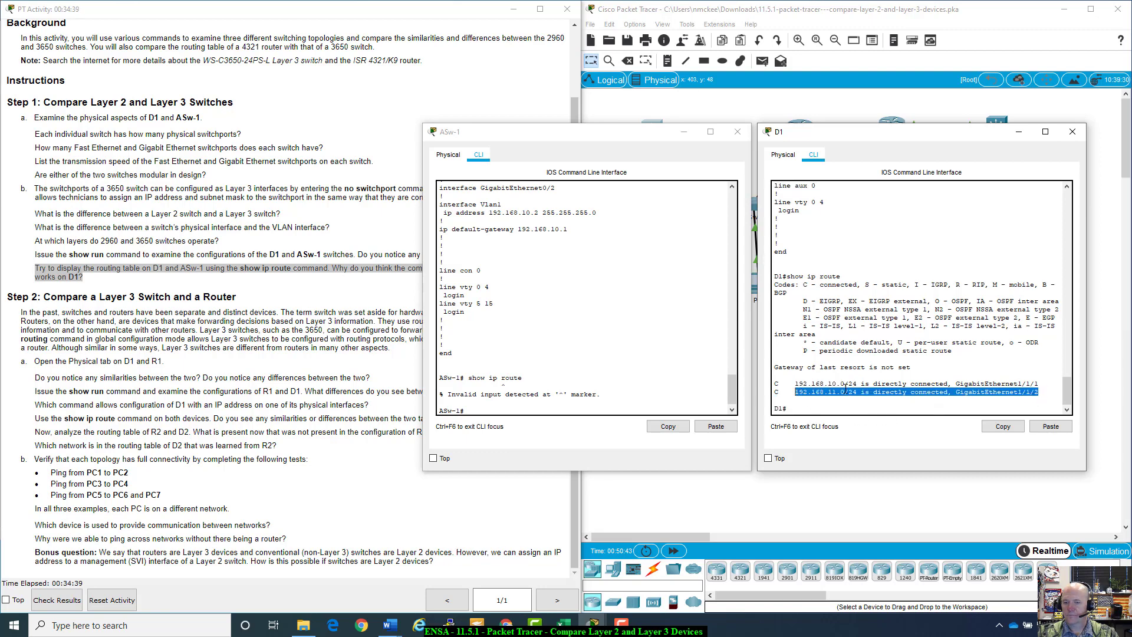
{"action": "scroll", "coordinate": [846, 389], "scroll_direction": "up", "scroll_amount": 1}
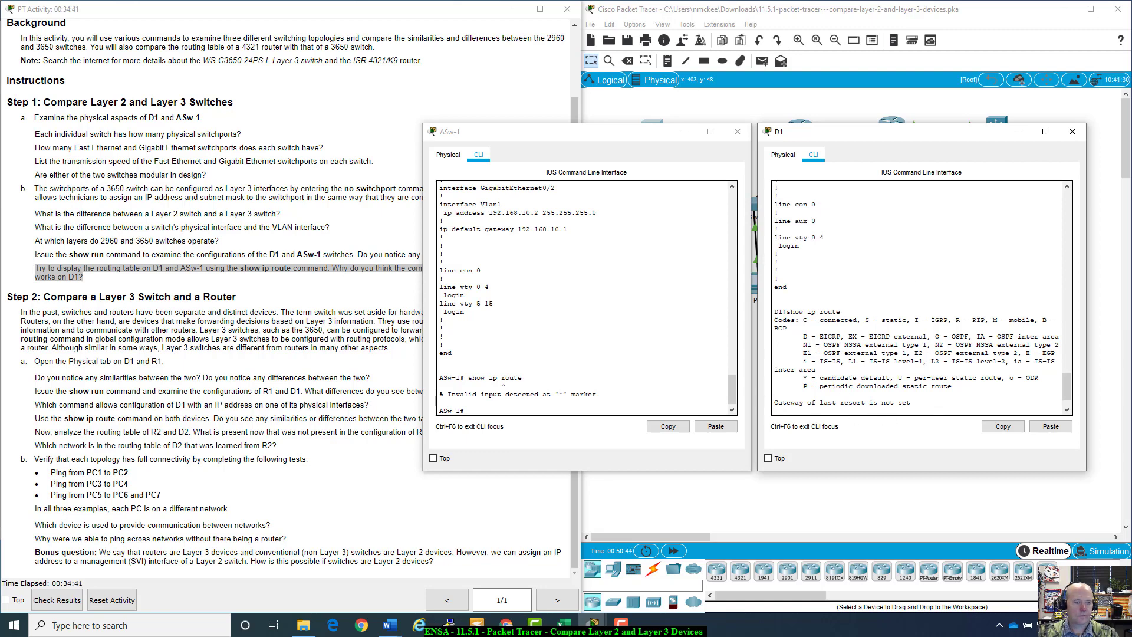
Step: Highlight the question on why show ip route behaves differently on ASw-1 and D1, and review ASw-1's output against it
{"action": "left_click", "coordinate": [153, 291]}
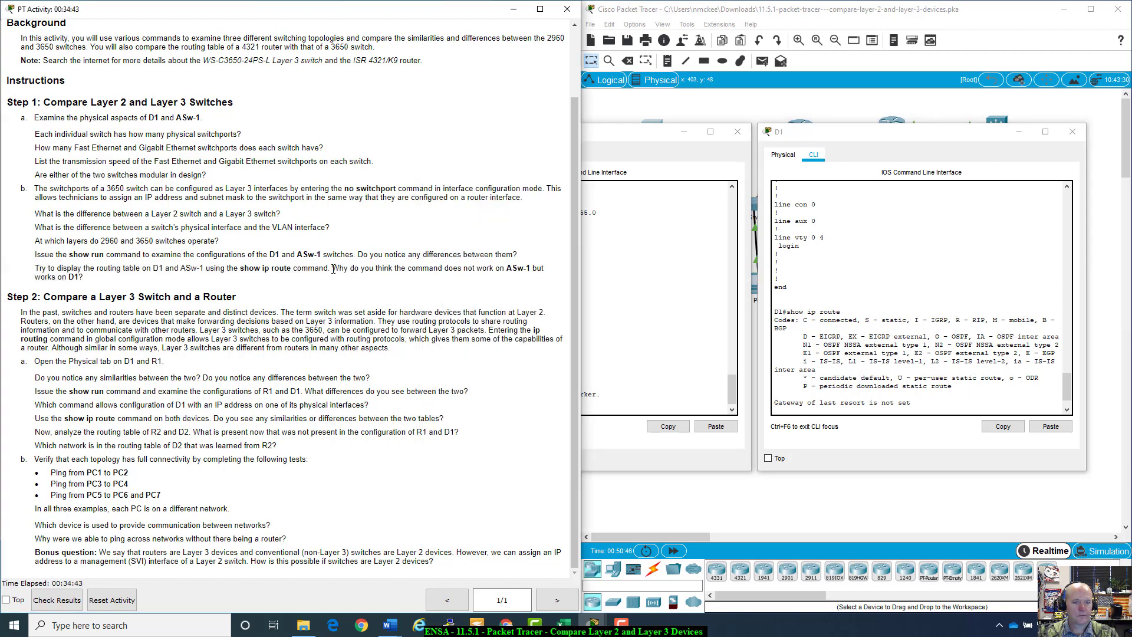
{"action": "left_click_drag", "start_coordinate": [333, 269], "coordinate": [554, 280]}
{"action": "left_click", "coordinate": [505, 288]}
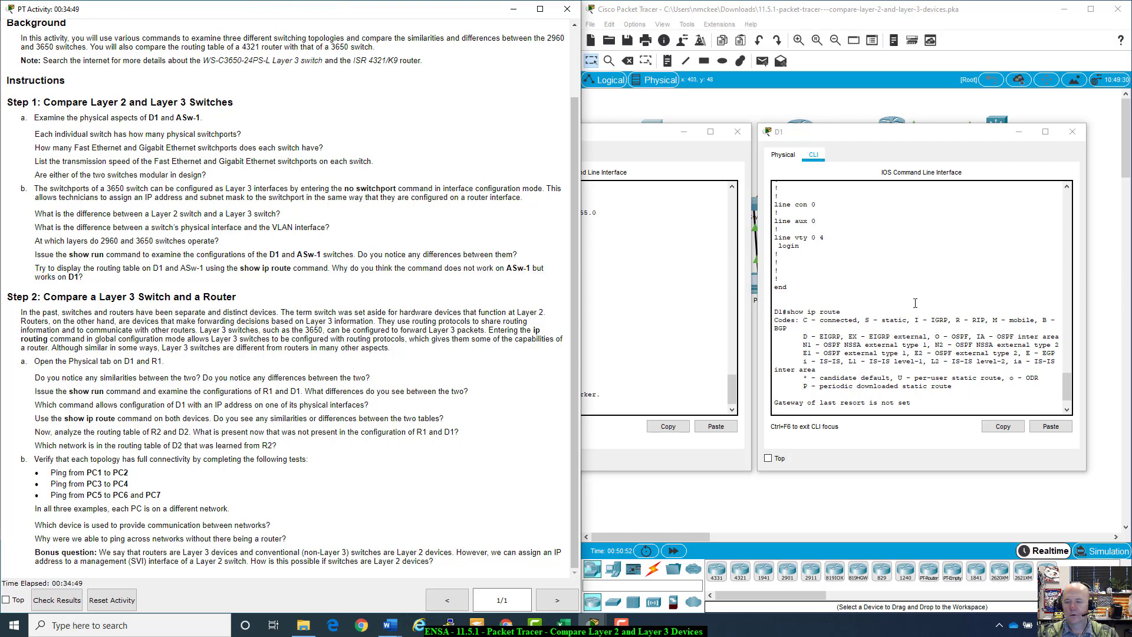
{"action": "left_click", "coordinate": [849, 438]}
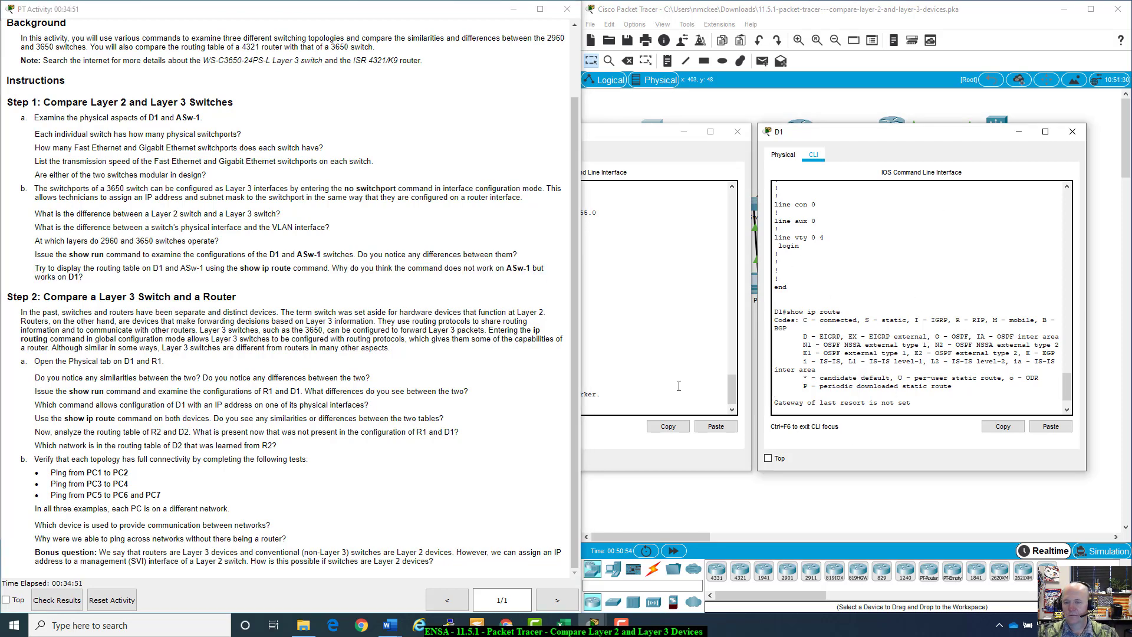
{"action": "left_click", "coordinate": [681, 164]}
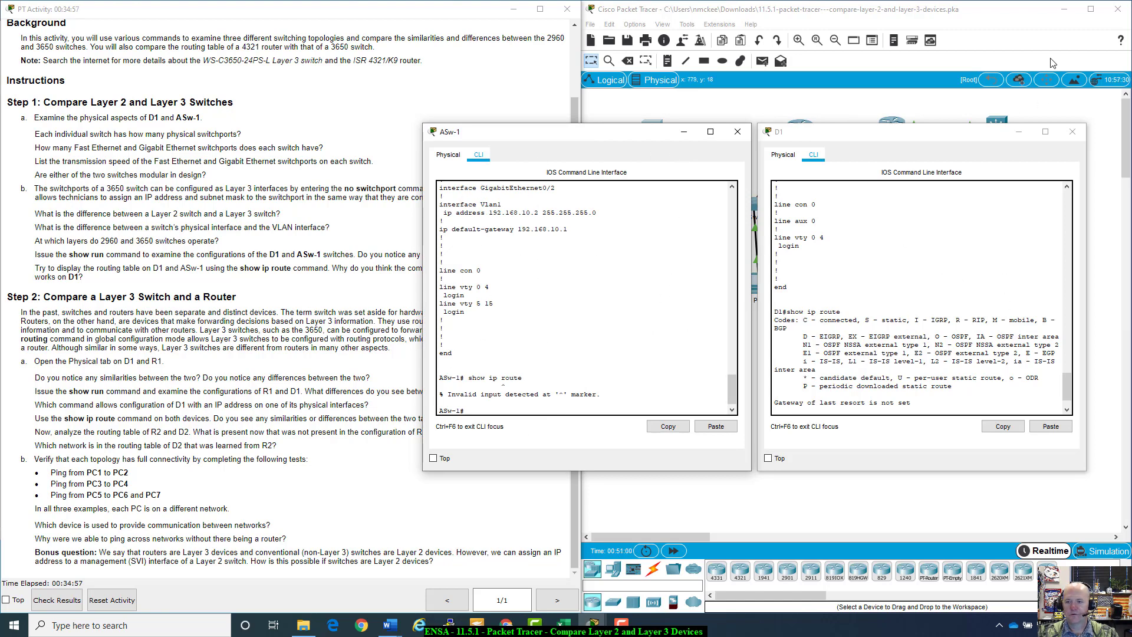
{"action": "left_click", "coordinate": [209, 406]}
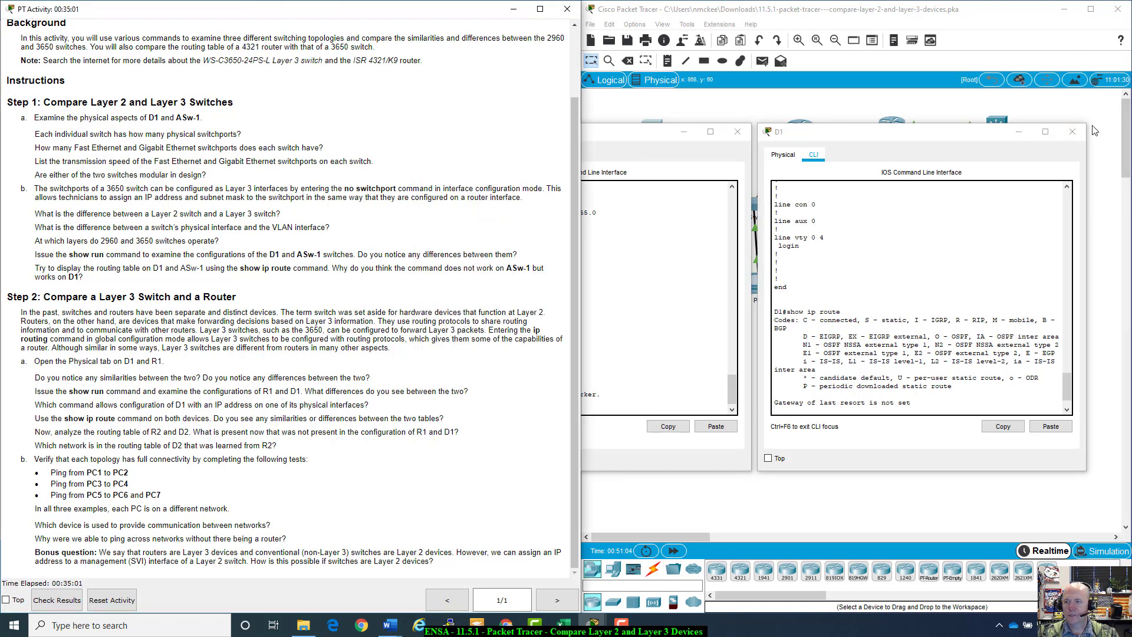
Step: Close the D1 and ASw-1 windows, and open D1 and R1 with their command-line windows arranged side by side
{"action": "left_click", "coordinate": [1073, 131]}
{"action": "left_click", "coordinate": [737, 135]}
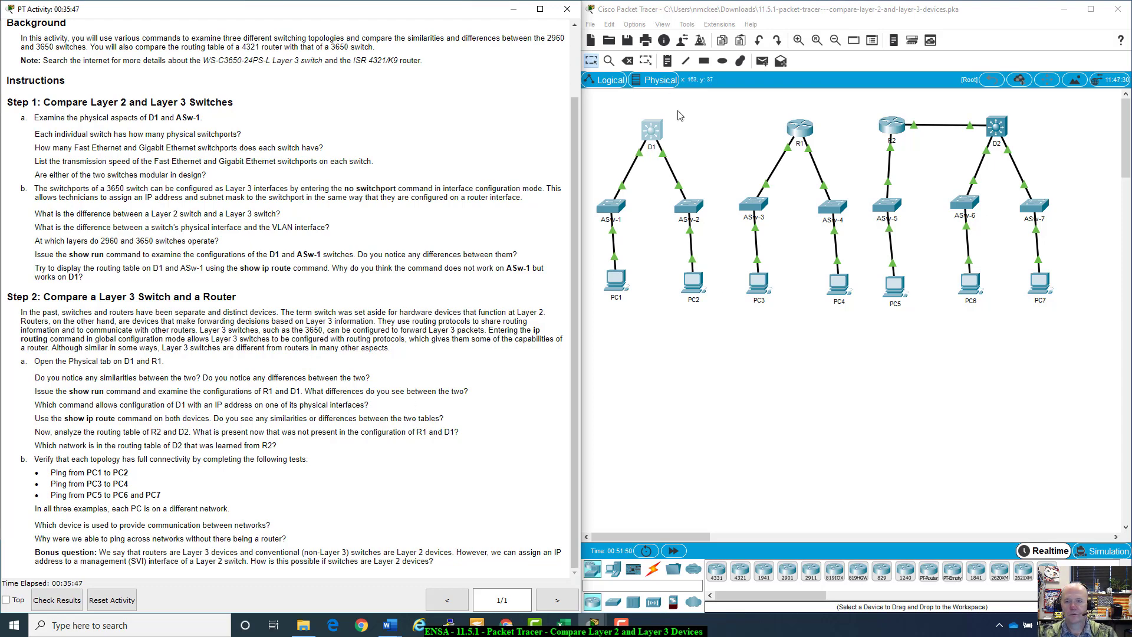
{"action": "left_click", "coordinate": [654, 126]}
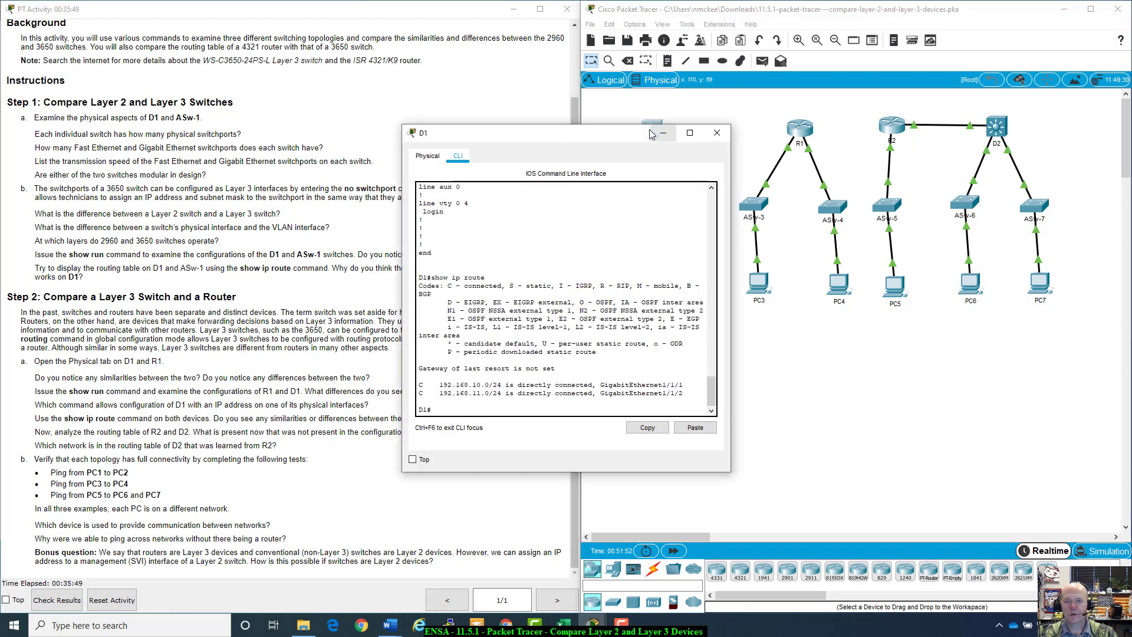
{"action": "left_click", "coordinate": [803, 135]}
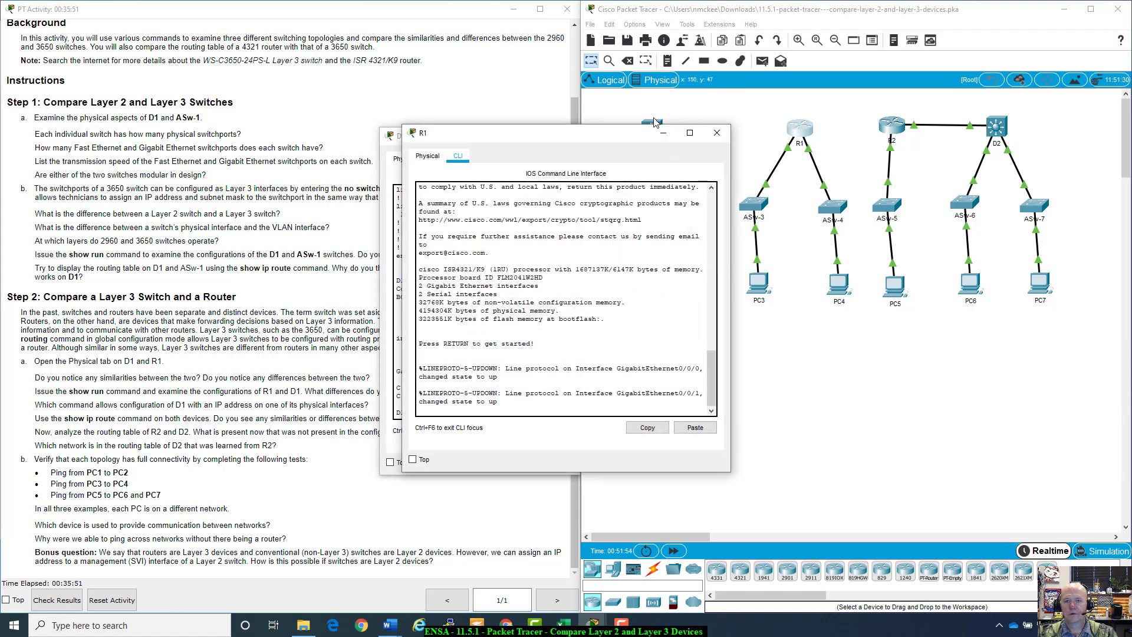
{"action": "left_click_drag", "start_coordinate": [666, 141], "coordinate": [1028, 116]}
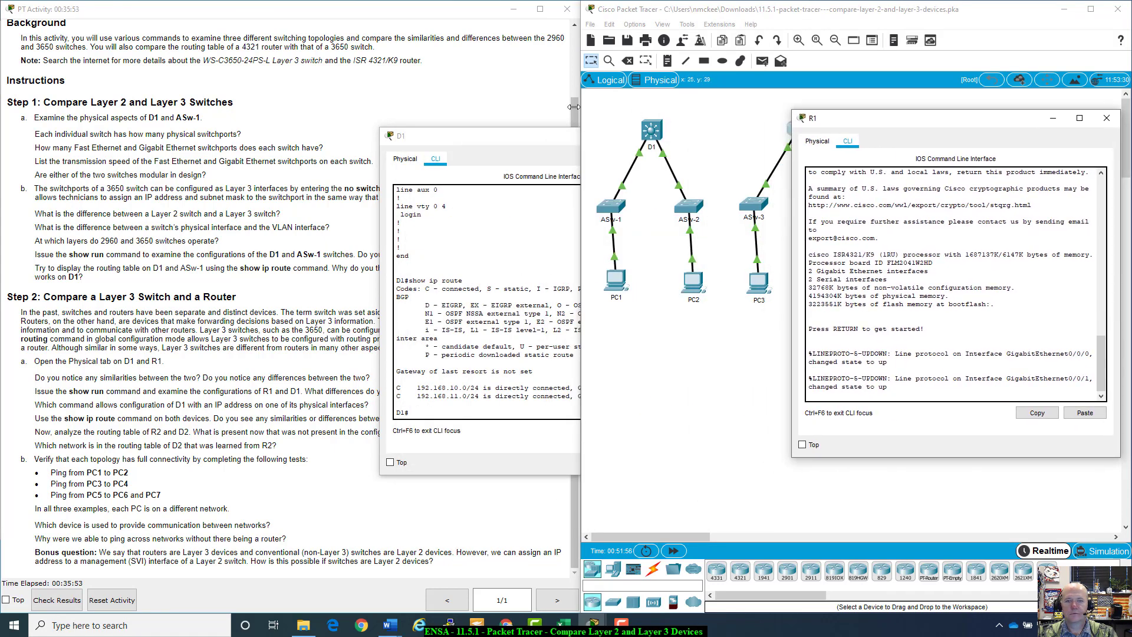
{"action": "left_click_drag", "start_coordinate": [534, 140], "coordinate": [621, 124]}
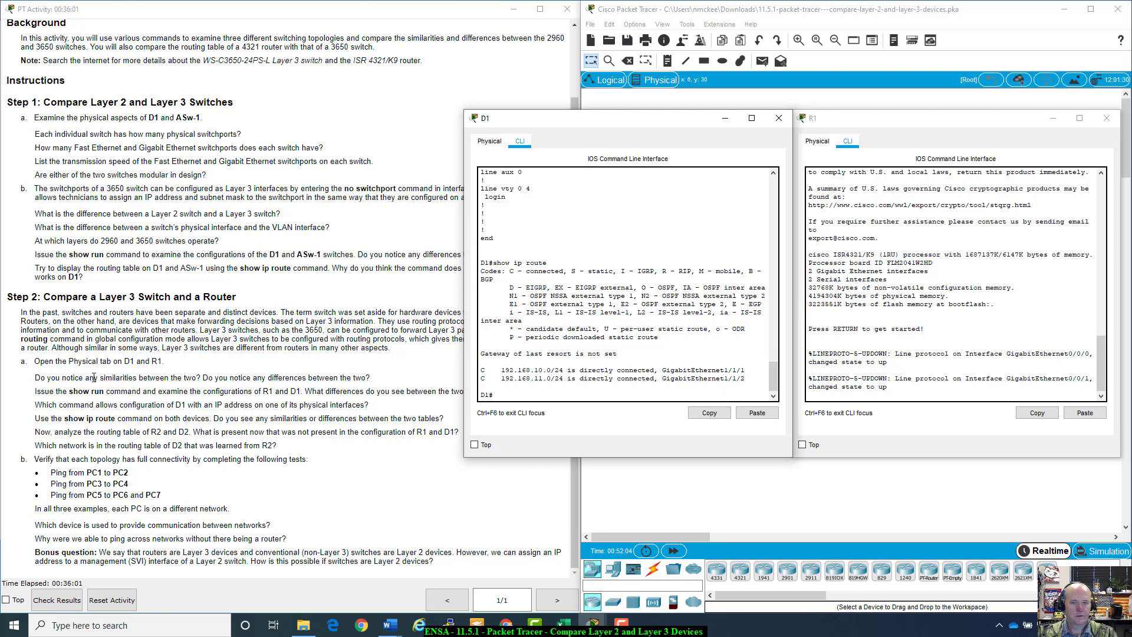
Step: Switch both the D1 and R1 windows from the command line to their physical device views
{"action": "scroll", "coordinate": [635, 328], "scroll_direction": "up", "scroll_amount": 20}
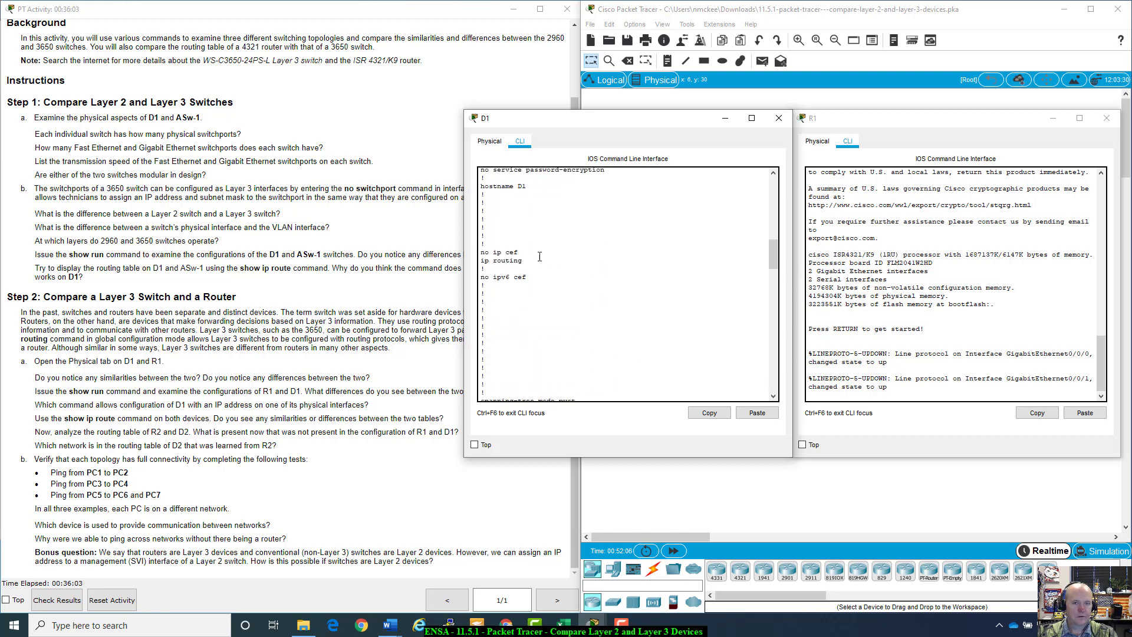
{"action": "left_click", "coordinate": [489, 141]}
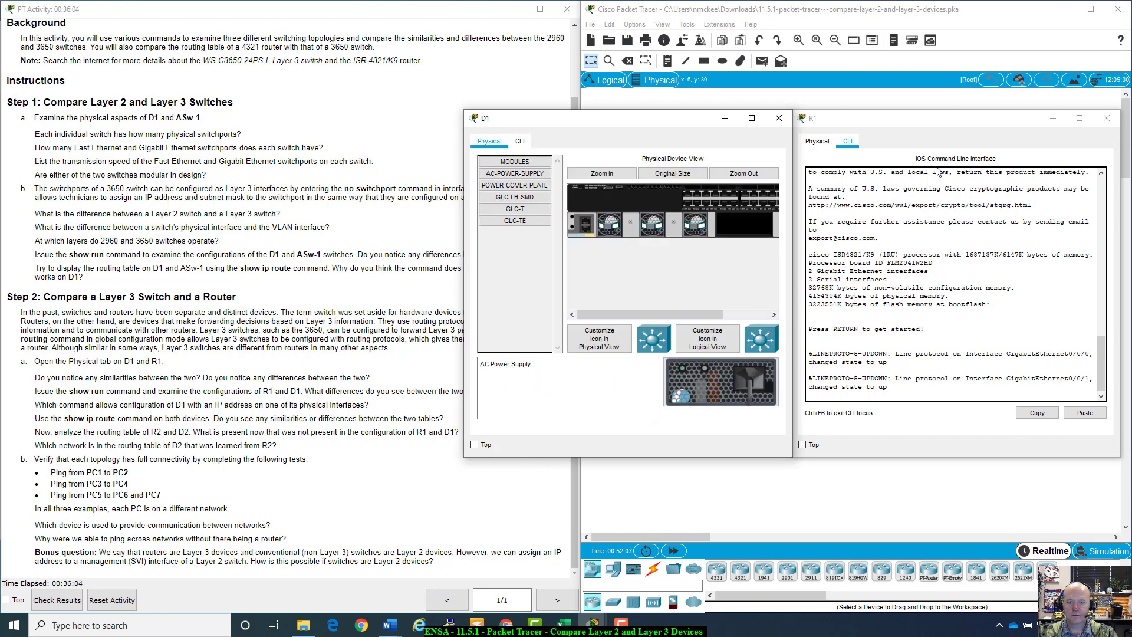
{"action": "left_click", "coordinate": [803, 143]}
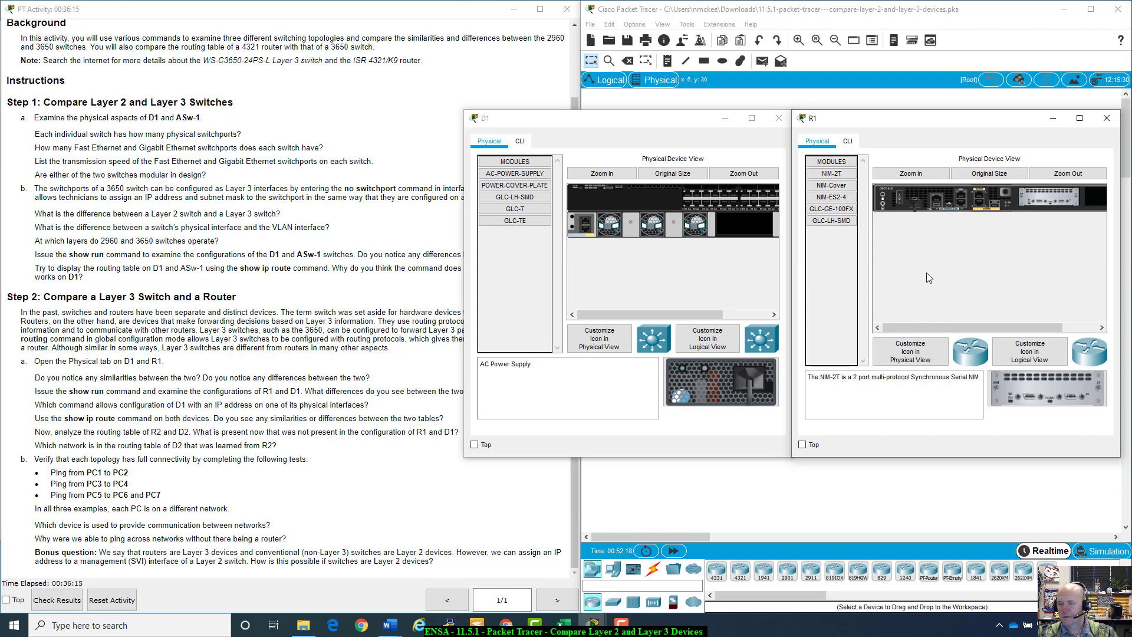
Step: Enlarge R1's physical view and examine the router's ports, serial module and expansion slots from end to end
{"action": "left_click", "coordinate": [911, 173]}
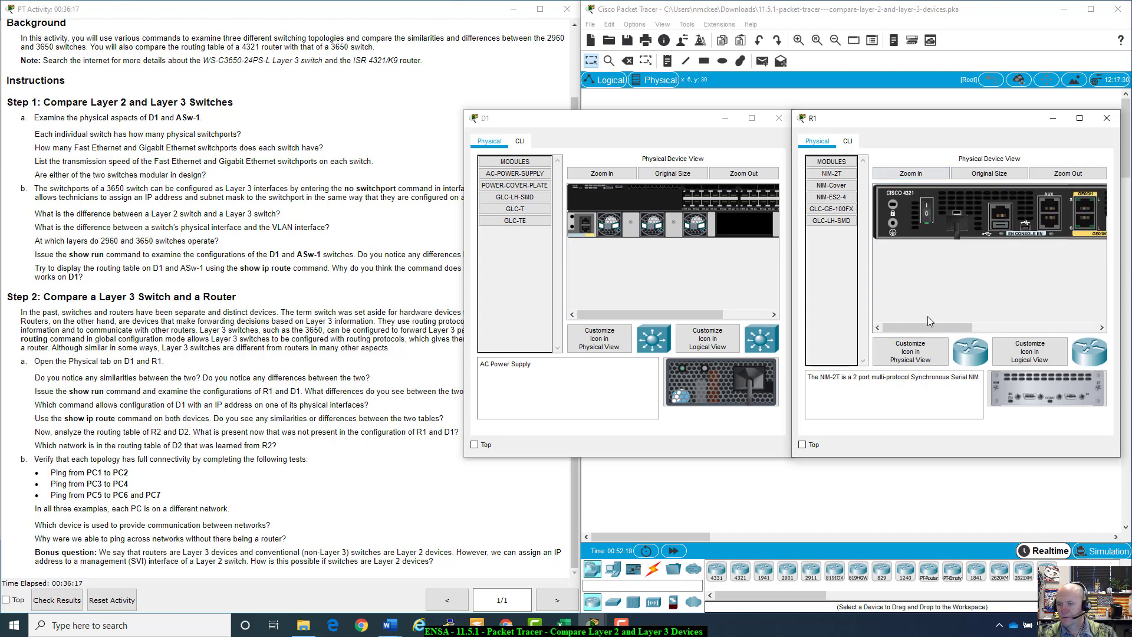
{"action": "left_click_drag", "start_coordinate": [925, 328], "coordinate": [926, 333]}
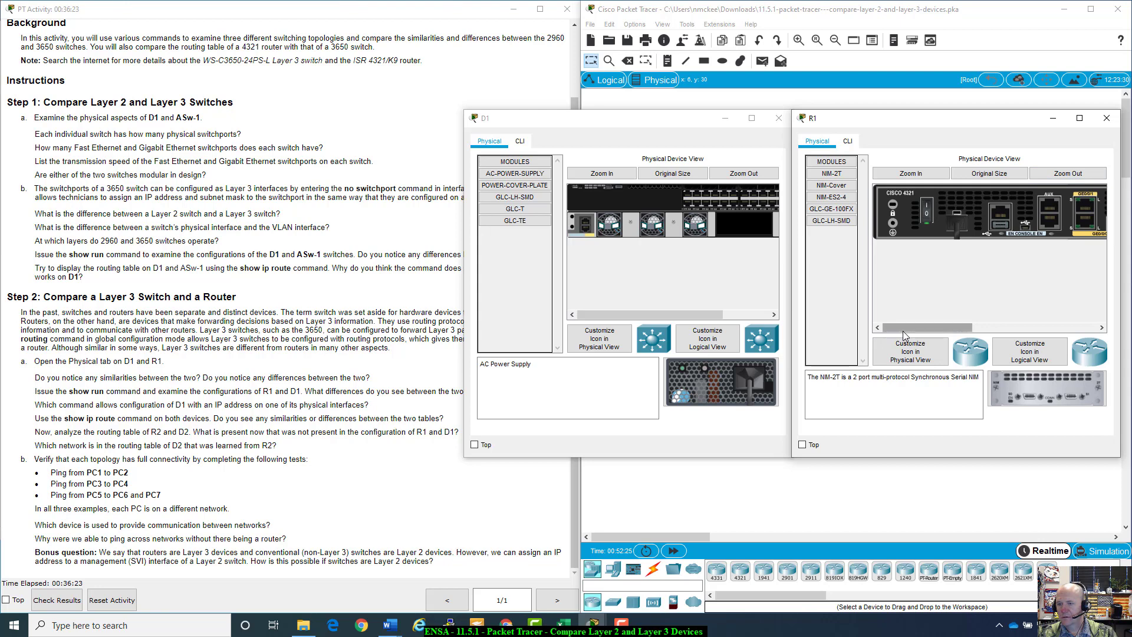
{"action": "left_click_drag", "start_coordinate": [908, 327], "coordinate": [936, 327]}
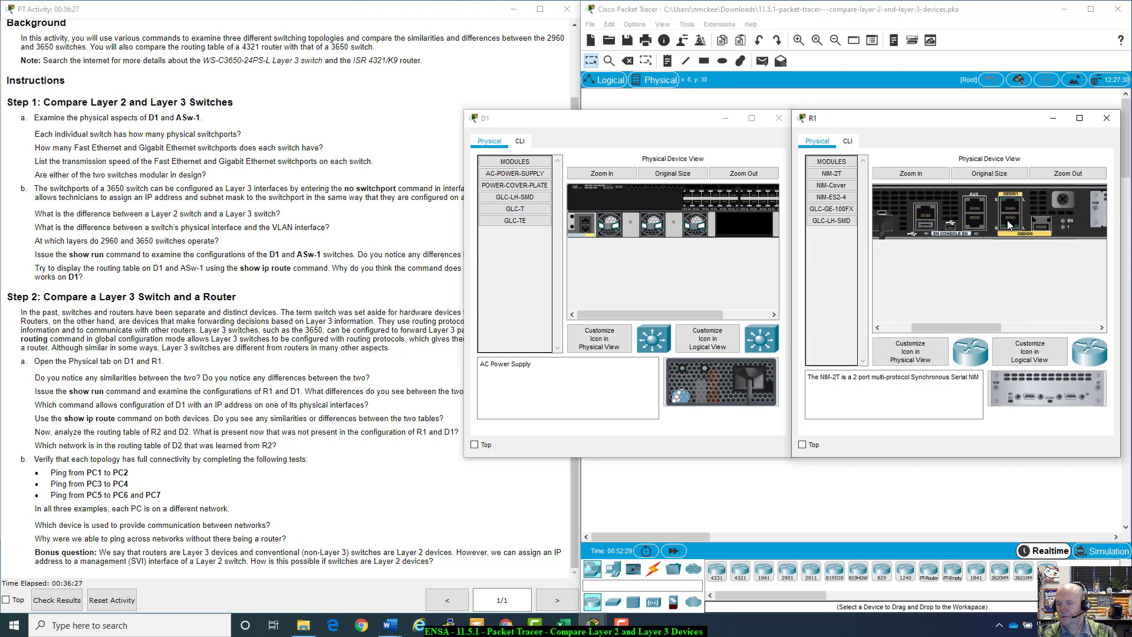
{"action": "left_click_drag", "start_coordinate": [944, 329], "coordinate": [1000, 329]}
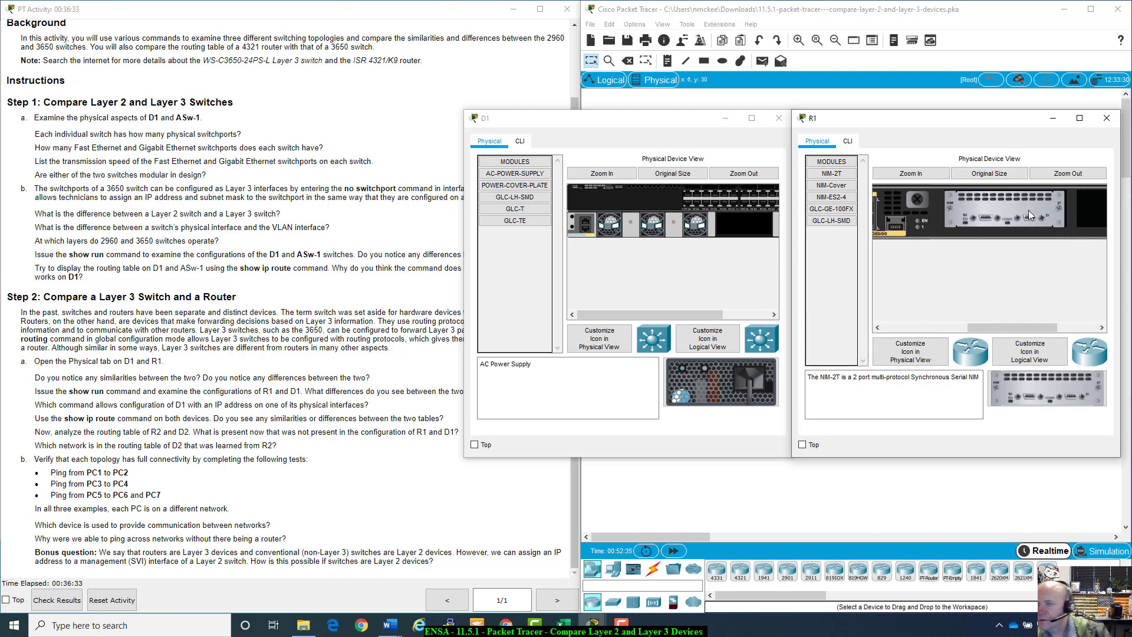
{"action": "left_click_drag", "start_coordinate": [1029, 325], "coordinate": [1069, 328]}
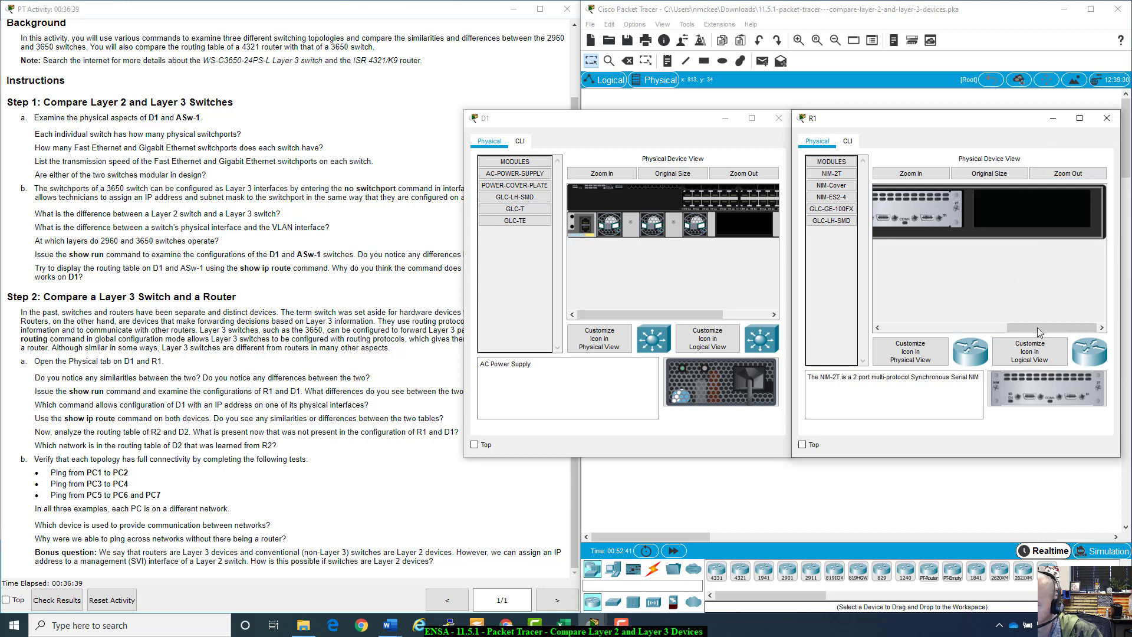
{"action": "left_click_drag", "start_coordinate": [1018, 328], "coordinate": [893, 352]}
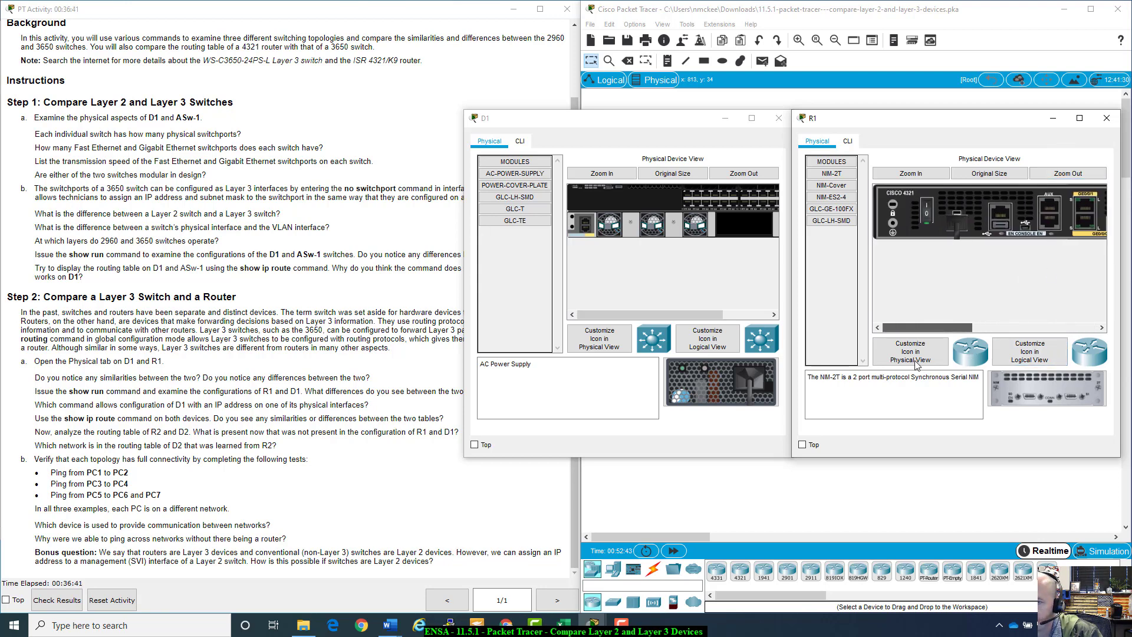
Step: Examine D1's physical view, covering its switchports, fans, empty bay and power supply
{"action": "left_click", "coordinate": [692, 123]}
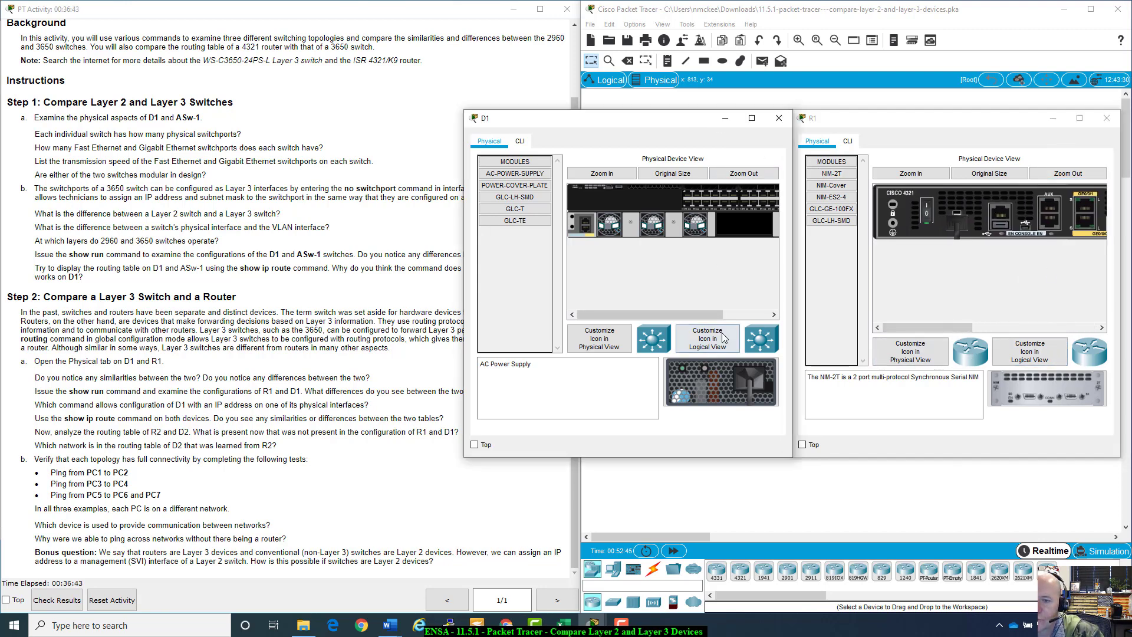
{"action": "left_click_drag", "start_coordinate": [707, 314], "coordinate": [729, 330]}
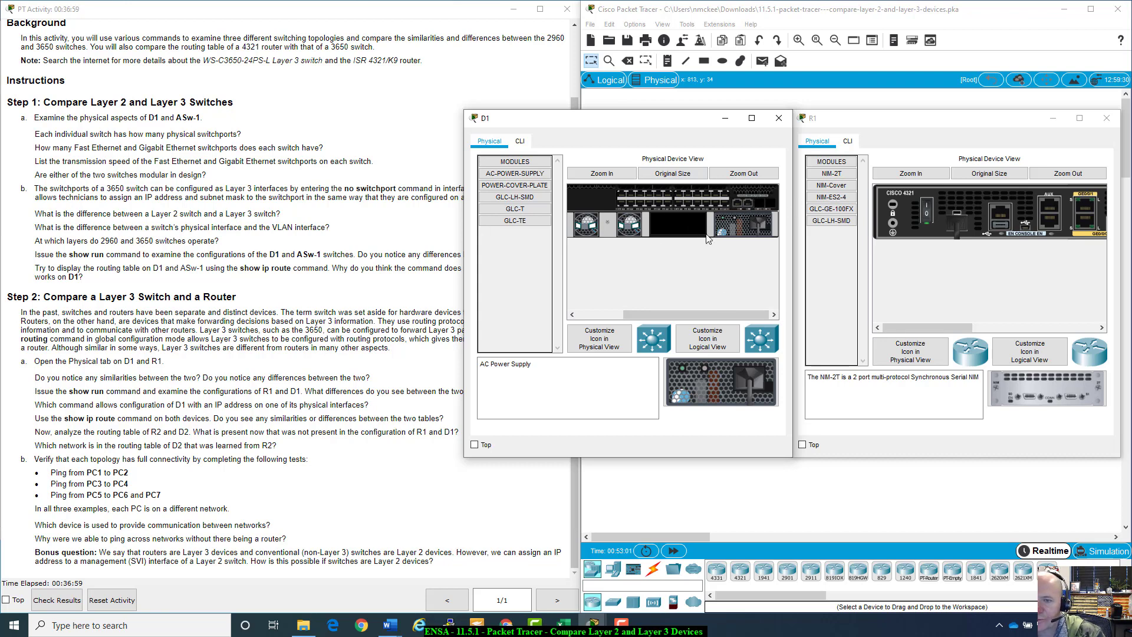
{"action": "left_click_drag", "start_coordinate": [678, 314], "coordinate": [646, 319]}
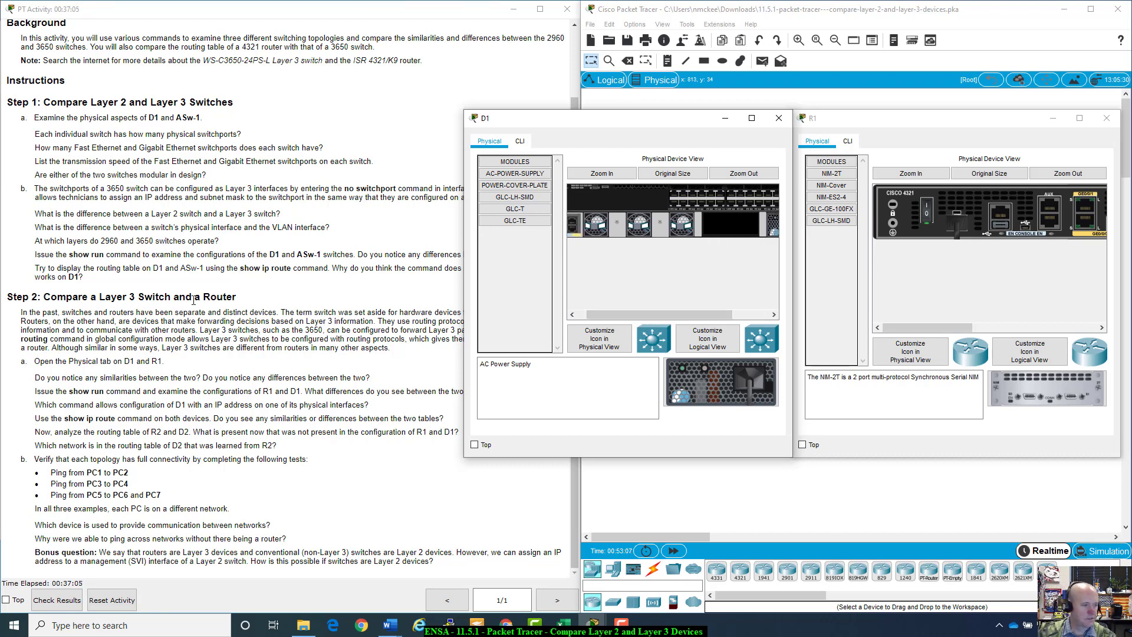
{"action": "key", "text": "alt+Tab"}
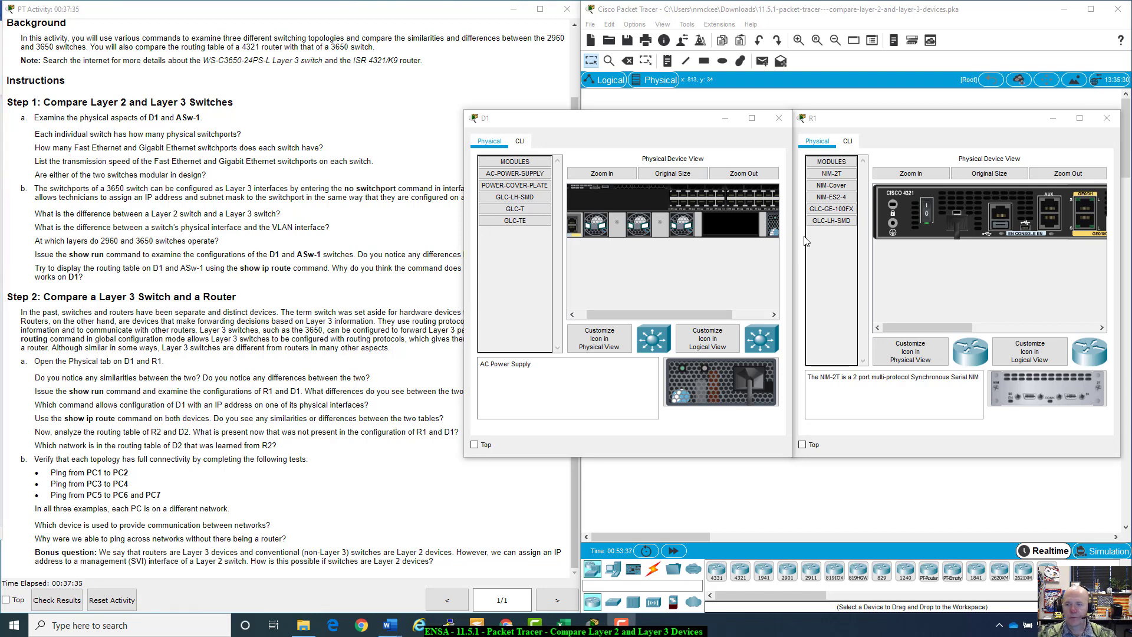
Step: Compare R1's serial module and expansion slots with D1's port and power supply layout
{"action": "left_click", "coordinate": [1034, 327]}
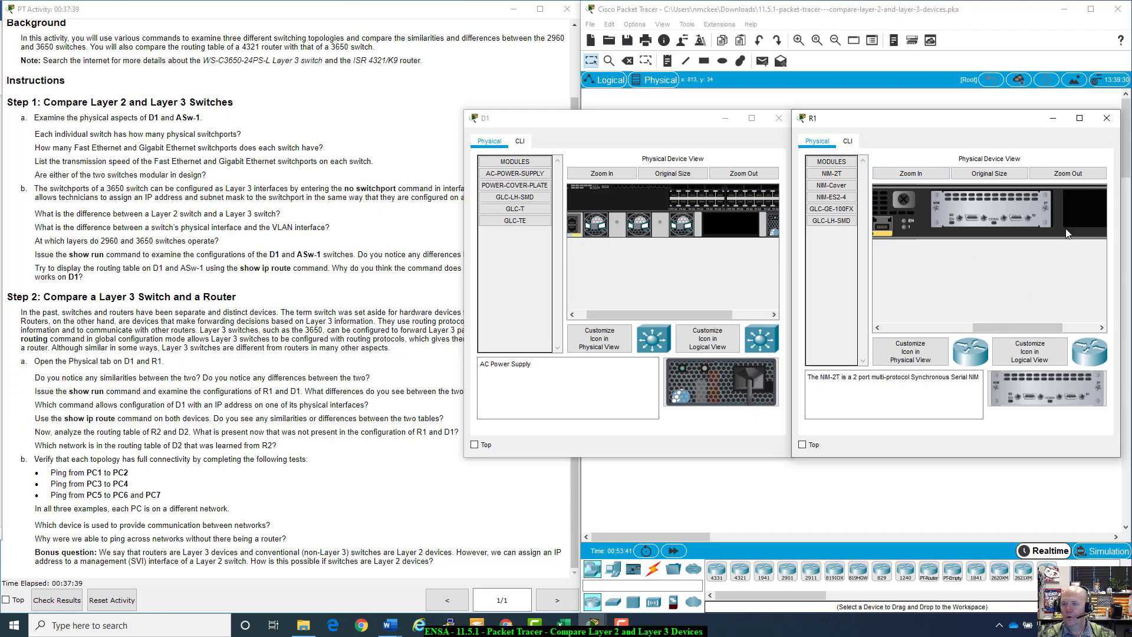
{"action": "left_click_drag", "start_coordinate": [1015, 327], "coordinate": [924, 327]}
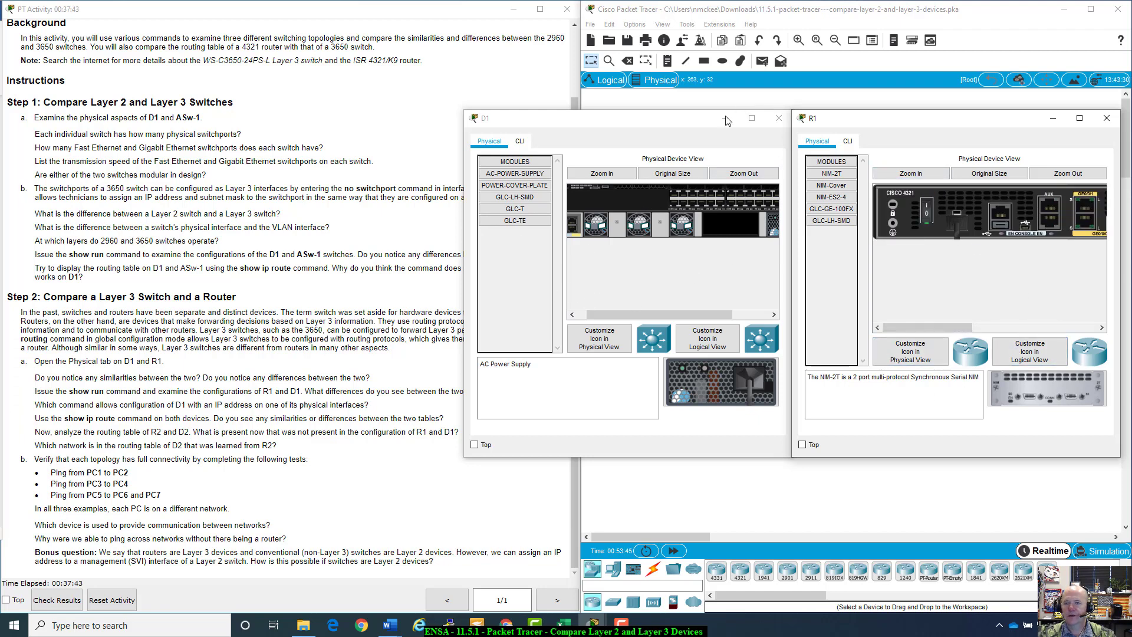
{"action": "left_click", "coordinate": [685, 124]}
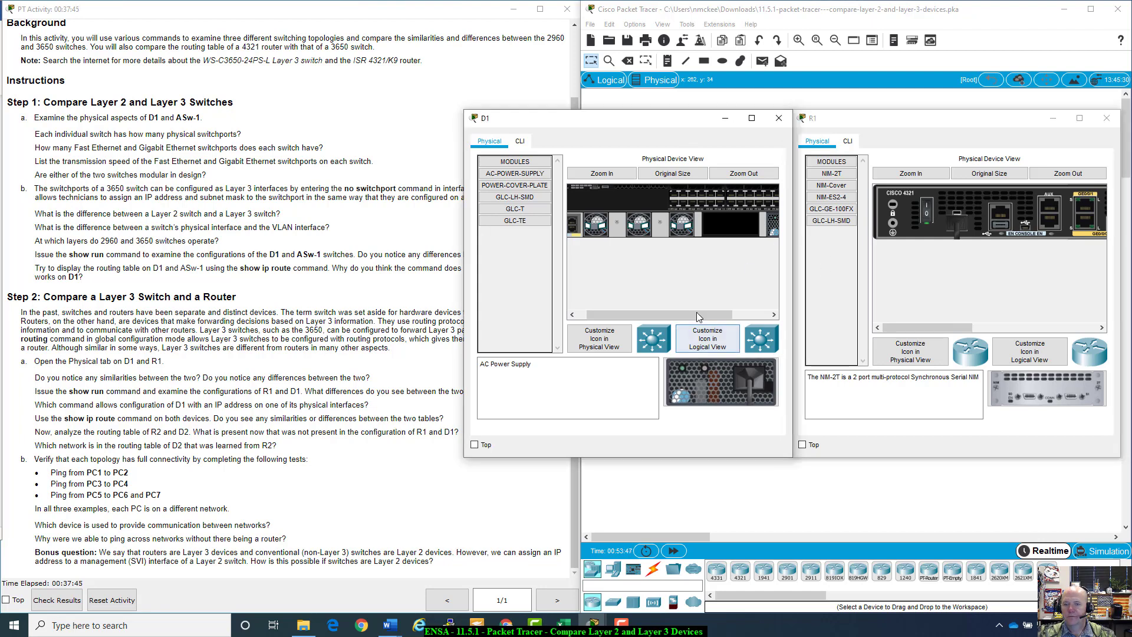
{"action": "left_click_drag", "start_coordinate": [697, 316], "coordinate": [734, 316]}
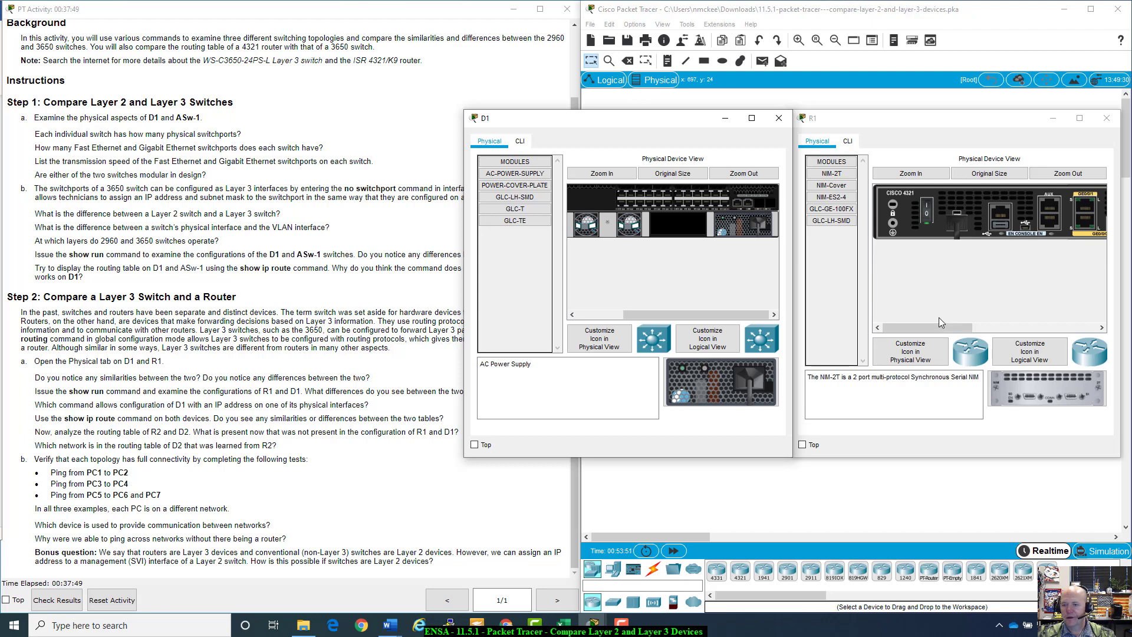
{"action": "left_click_drag", "start_coordinate": [932, 327], "coordinate": [1039, 328]}
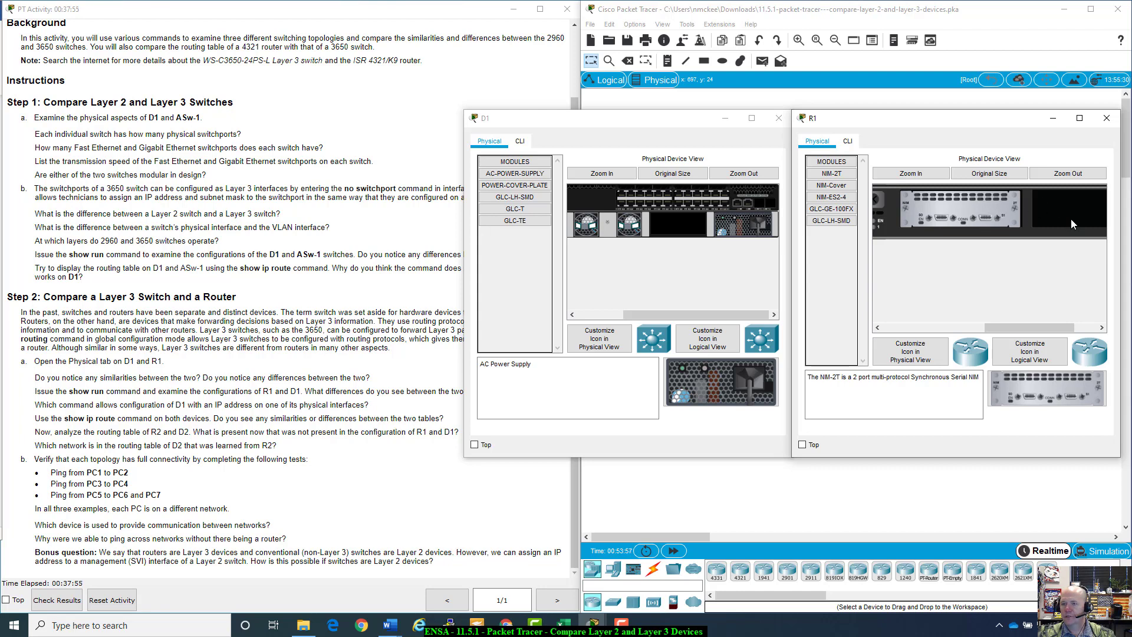
{"action": "left_click_drag", "start_coordinate": [1034, 326], "coordinate": [893, 299]}
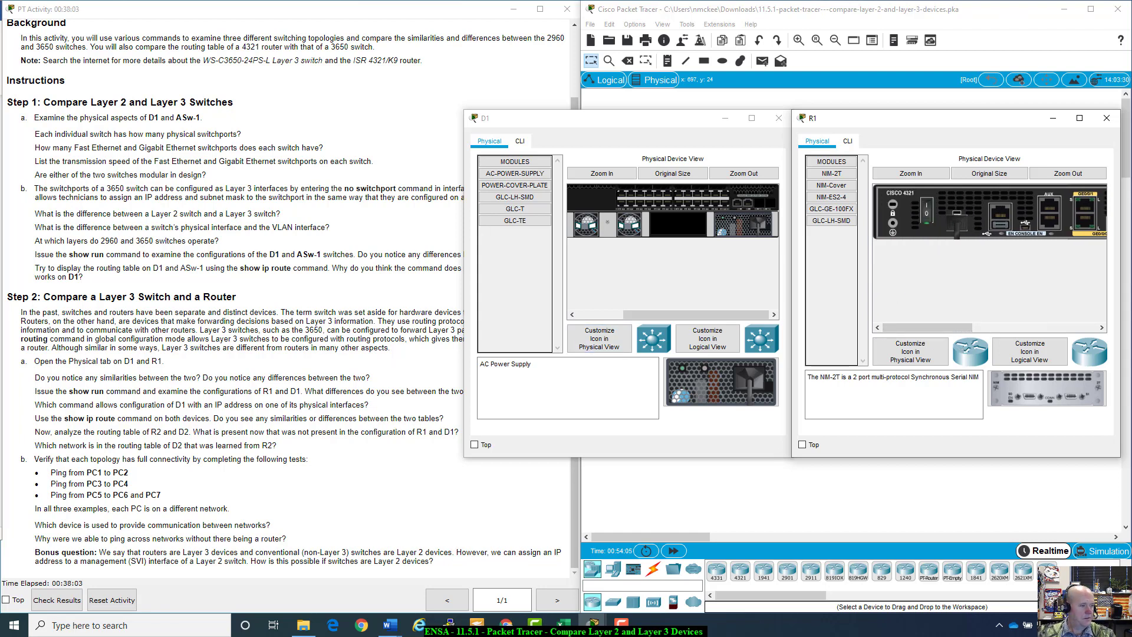
Step: Bring the activity instructions forward and review the Step 2 question on physical similarities and differences between D1 and R1
{"action": "left_click", "coordinate": [95, 422]}
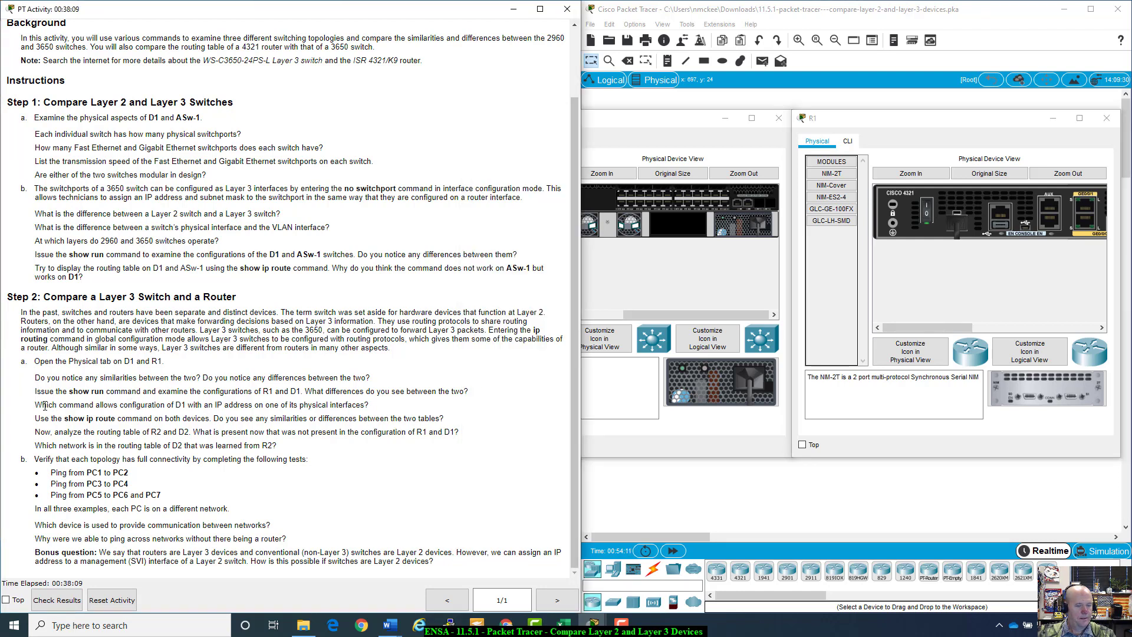
{"action": "left_click_drag", "start_coordinate": [41, 378], "coordinate": [399, 383]}
{"action": "left_click", "coordinate": [399, 383]}
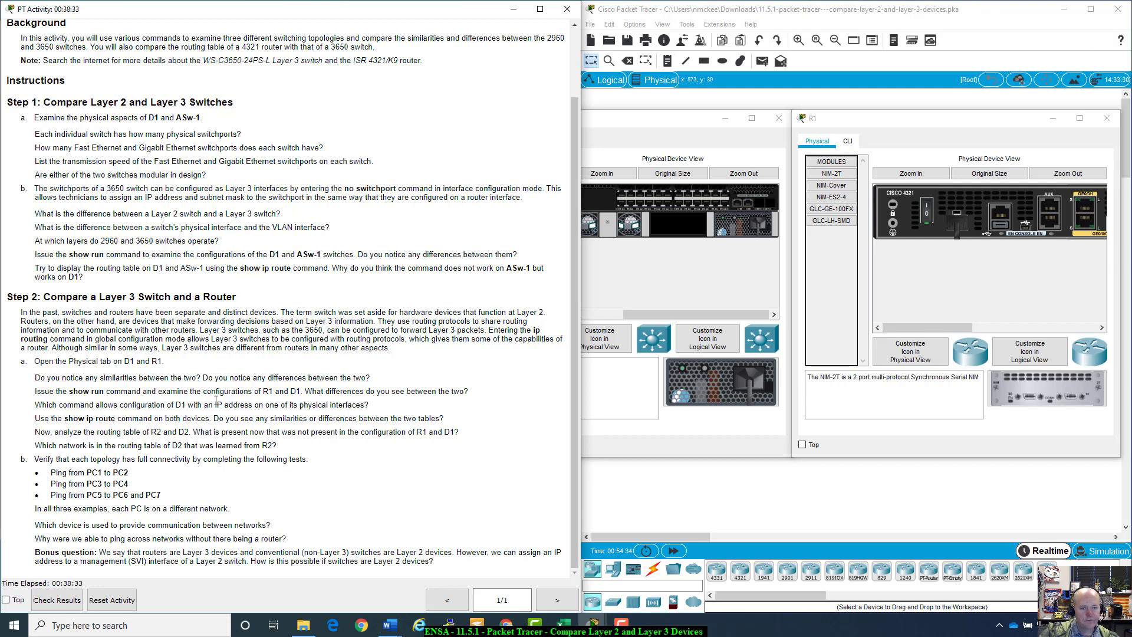
Step: Return to D1's command line and display its running configuration with show run
{"action": "left_click", "coordinate": [734, 256]}
{"action": "left_click", "coordinate": [520, 141]}
{"action": "scroll", "coordinate": [645, 331], "scroll_direction": "up", "scroll_amount": 5}
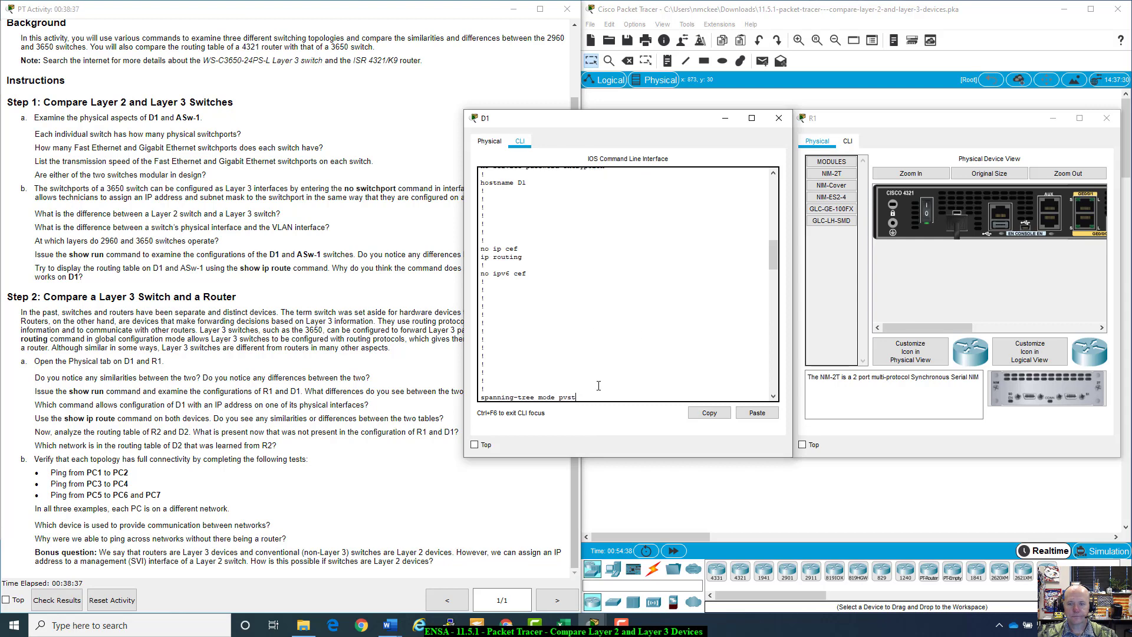
{"action": "scroll", "coordinate": [645, 330], "scroll_direction": "down", "scroll_amount": 10}
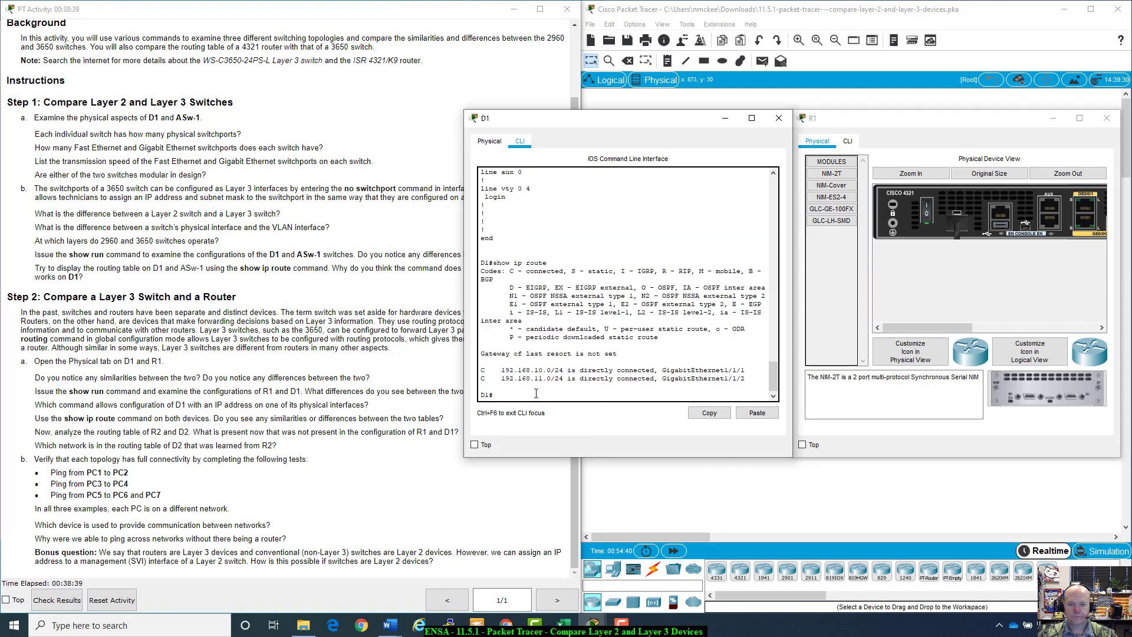
{"action": "type", "text": "show"}
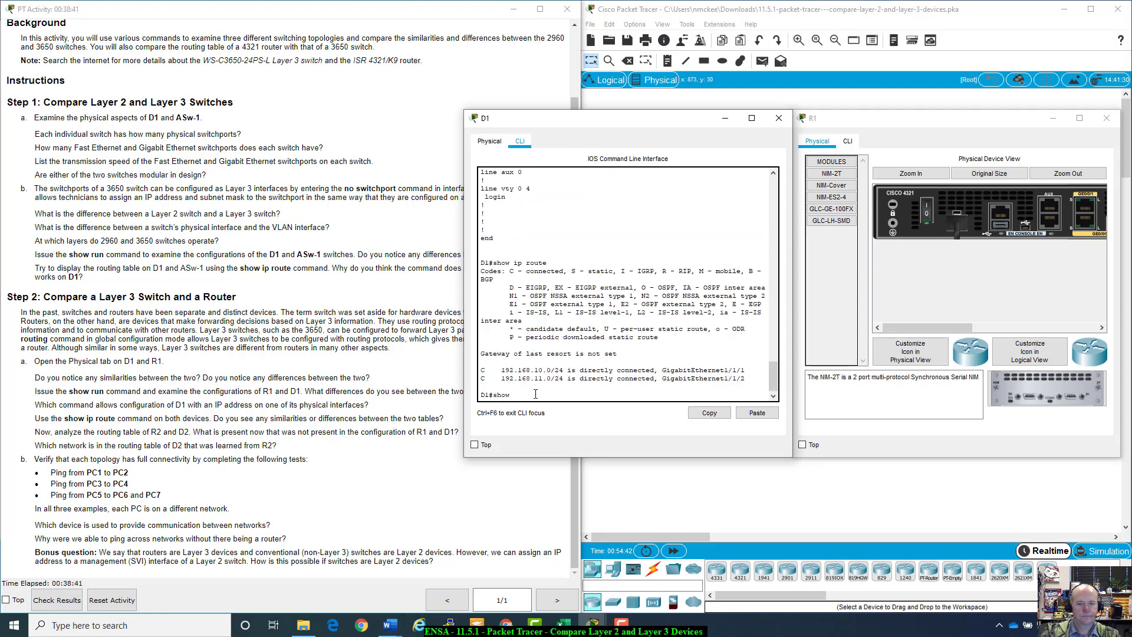
{"action": "type", "text": " run"}
{"action": "key", "text": "Return"}
Step: Open R1's command line, enter privileged EXEC mode with enable, and display the running configuration with show run
{"action": "left_click", "coordinate": [842, 111]}
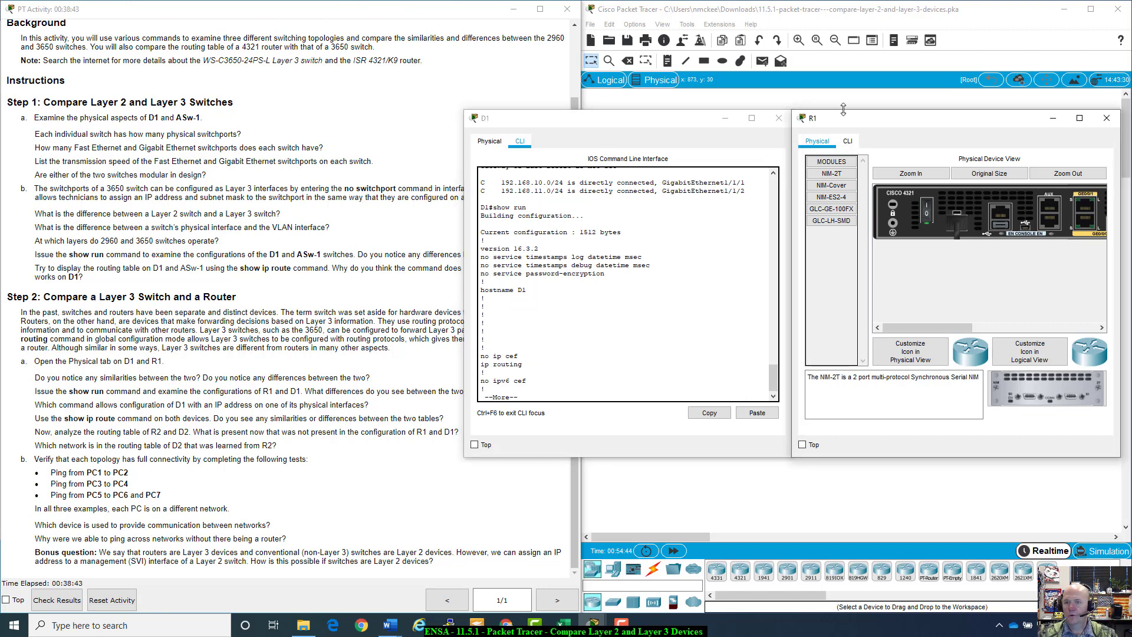
{"action": "left_click", "coordinate": [847, 141]}
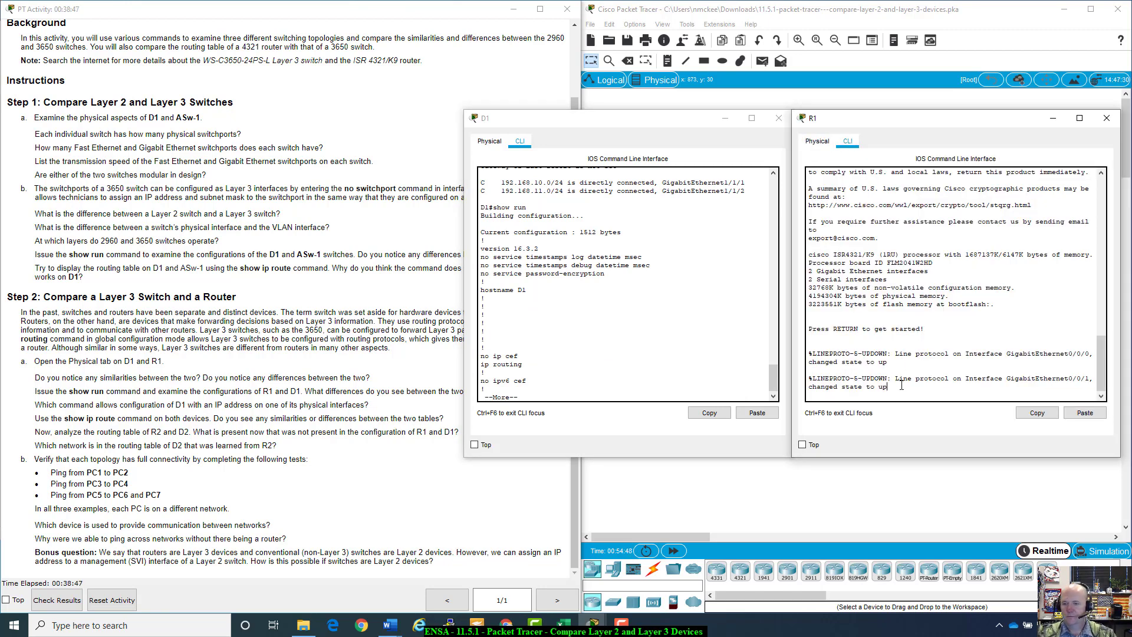
{"action": "key", "text": "Return"}
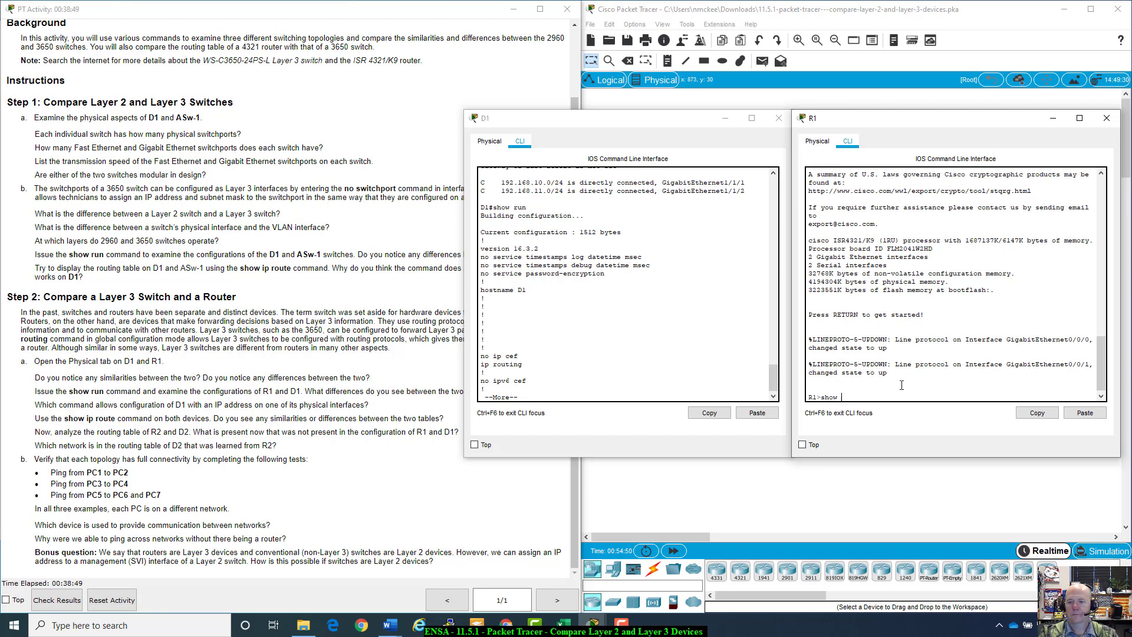
{"action": "key", "text": "BackSpace"}
{"action": "key", "text": "BackSpace"}
{"action": "key", "text": "BackSpace"}
{"action": "key", "text": "BackSpace"}
{"action": "key", "text": "BackSpace"}
{"action": "type", "text": "enable"}
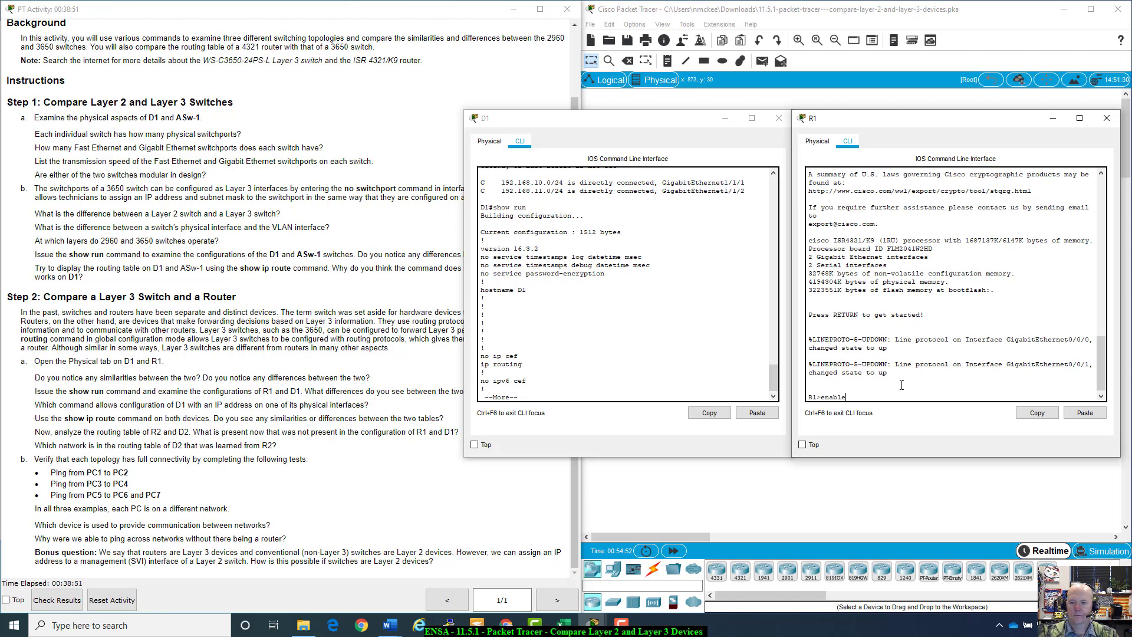
{"action": "key", "text": "Return"}
{"action": "type", "text": "show run"}
{"action": "key", "text": "Return"}
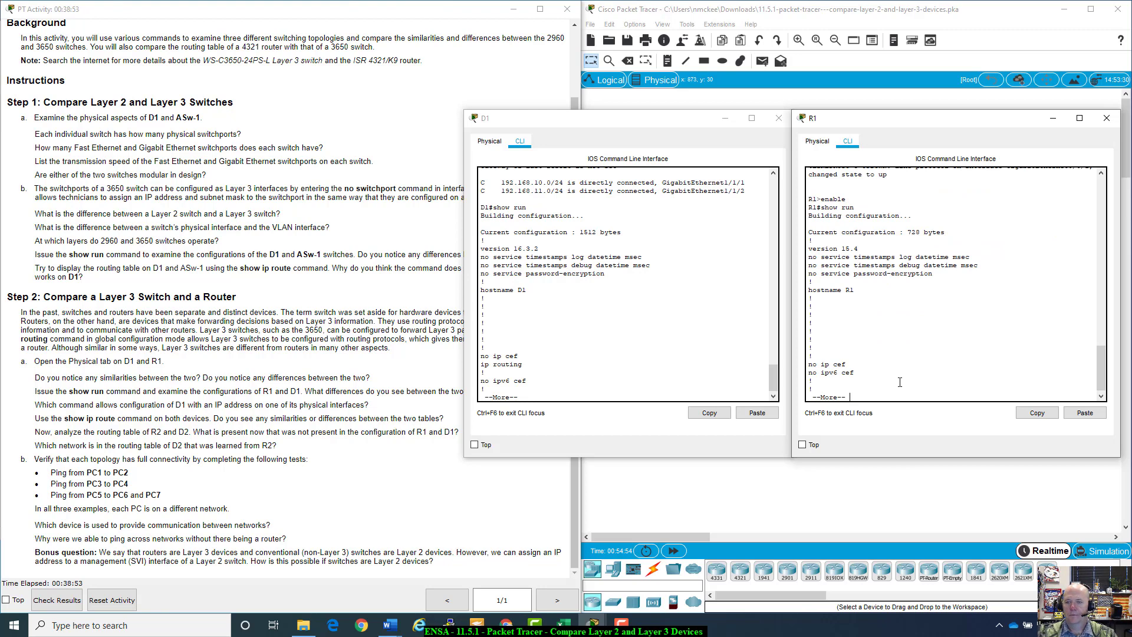
Step: Compare the opening sections of the D1 and R1 running configurations side by side
{"action": "scroll", "coordinate": [597, 269], "scroll_direction": "up", "scroll_amount": 5}
{"action": "scroll", "coordinate": [598, 268], "scroll_direction": "down", "scroll_amount": 10}
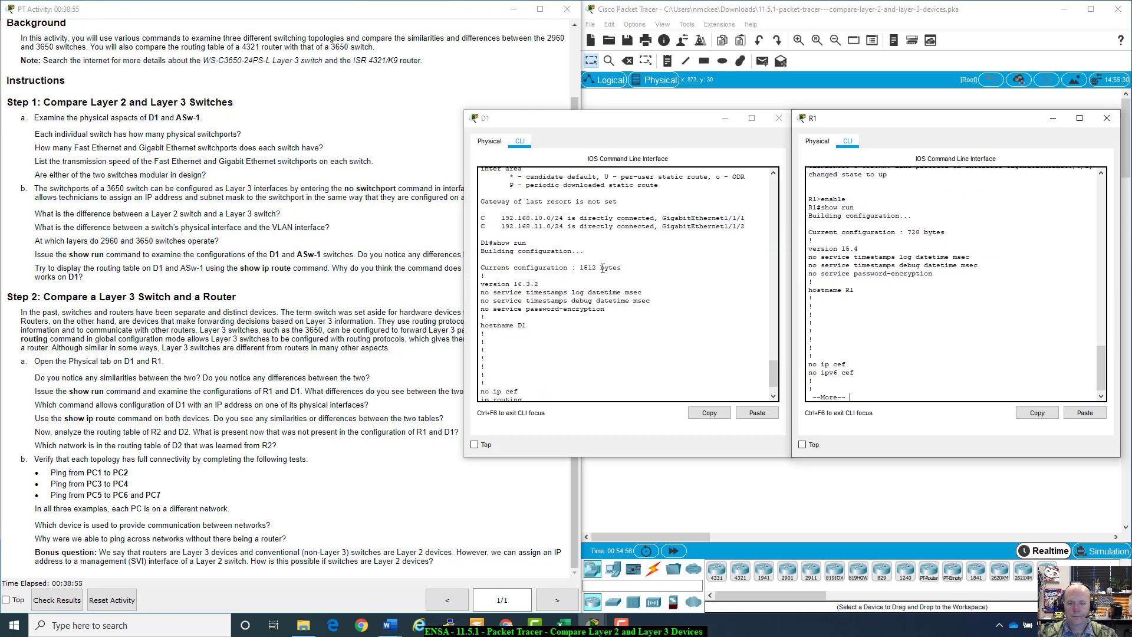
{"action": "scroll", "coordinate": [603, 268], "scroll_direction": "up", "scroll_amount": 7}
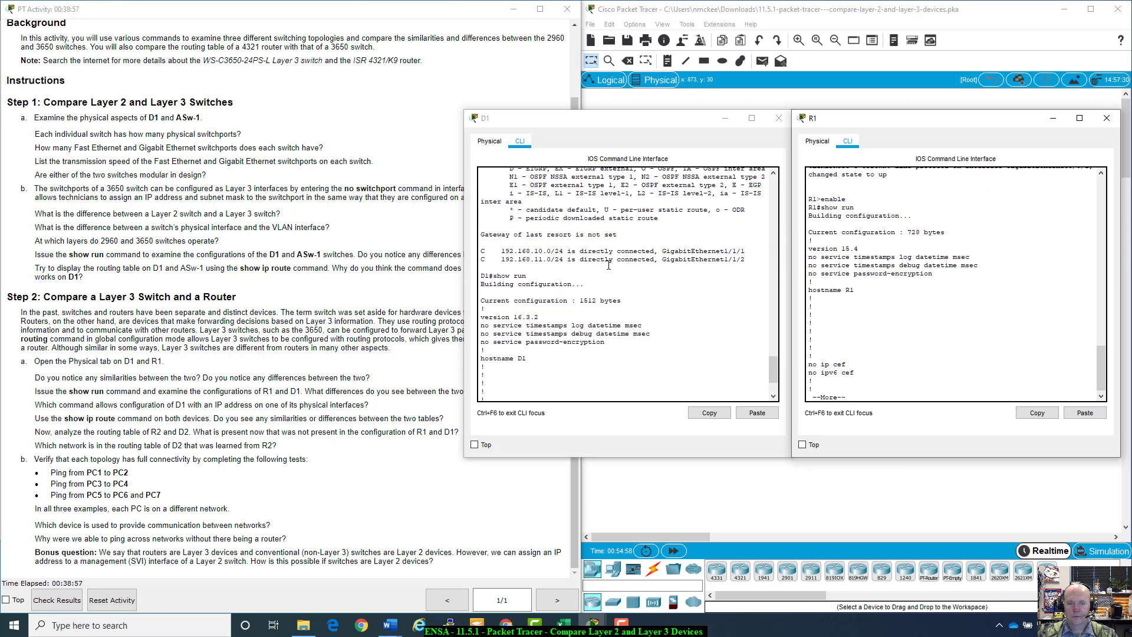
{"action": "scroll", "coordinate": [589, 337], "scroll_direction": "down", "scroll_amount": 8}
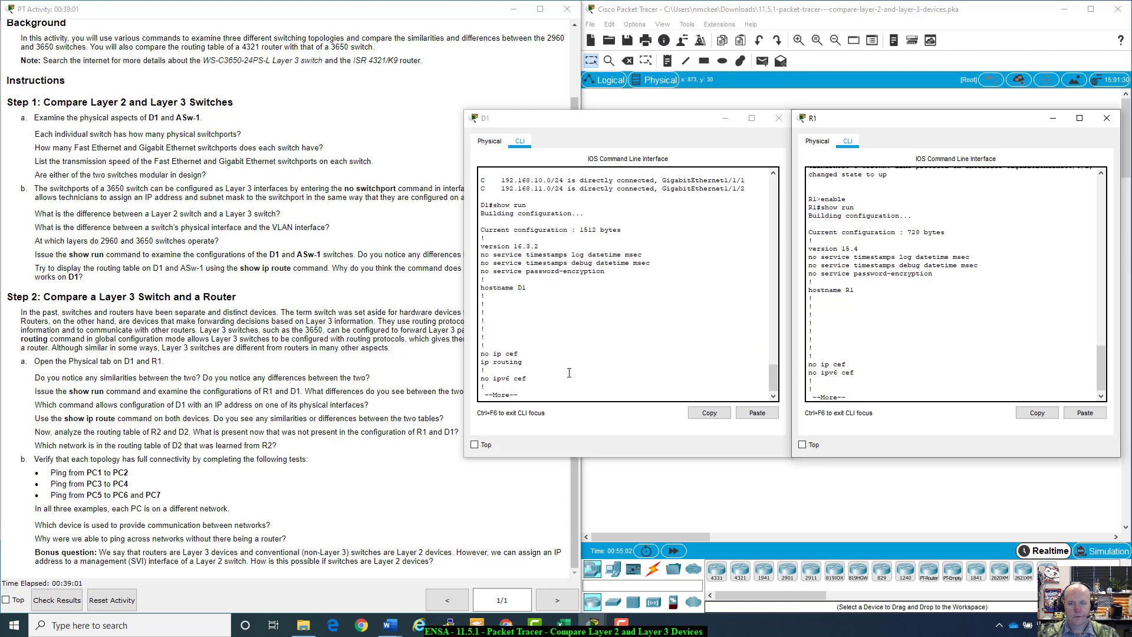
Step: Page through the rest of D1's running configuration and review its interface, VLAN and ip routing entries
{"action": "left_click", "coordinate": [599, 395]}
{"action": "key", "text": "space"}
{"action": "key", "text": "space"}
{"action": "key", "text": "space"}
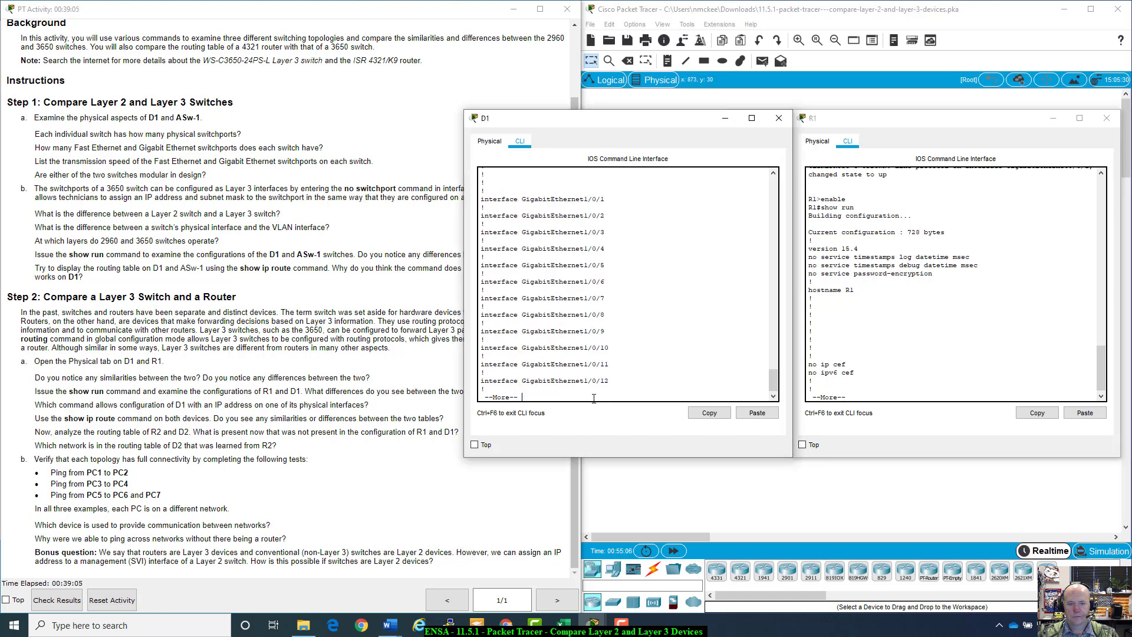
{"action": "key", "text": "space"}
{"action": "scroll", "coordinate": [602, 389], "scroll_direction": "up", "scroll_amount": 5}
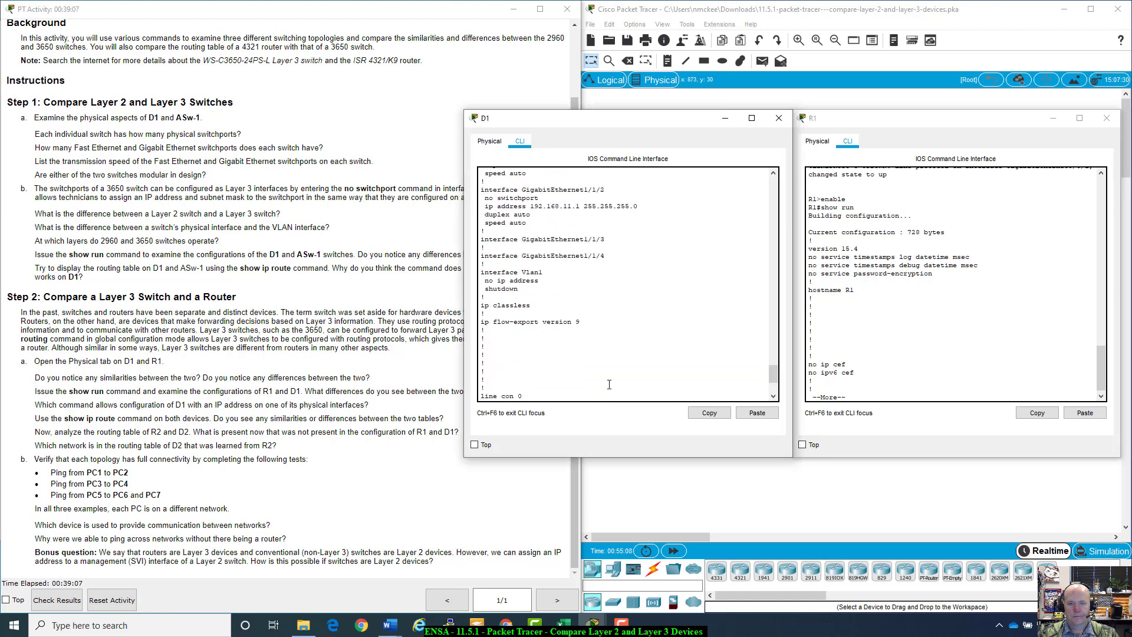
{"action": "scroll", "coordinate": [609, 384], "scroll_direction": "up", "scroll_amount": 10}
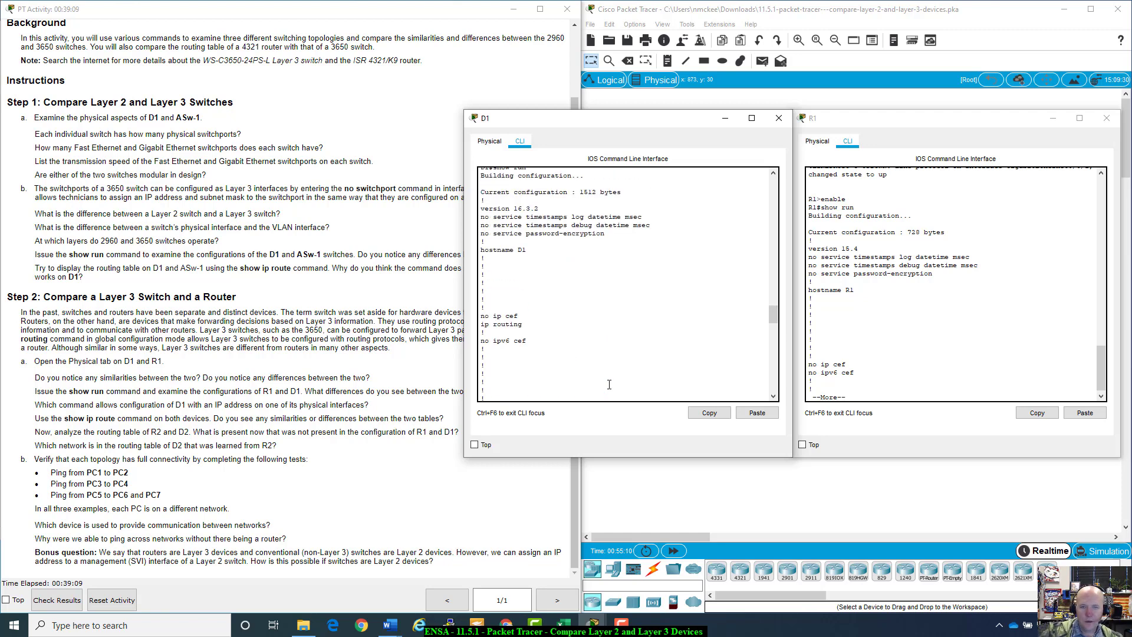
Step: Page through R1's running configuration to its end, return to its start, and compare its opening section with D1's
{"action": "scroll", "coordinate": [609, 384], "scroll_direction": "up", "scroll_amount": 3}
{"action": "left_click", "coordinate": [1000, 358]}
{"action": "key", "text": "space"}
{"action": "key", "text": "space"}
{"action": "key", "text": "space"}
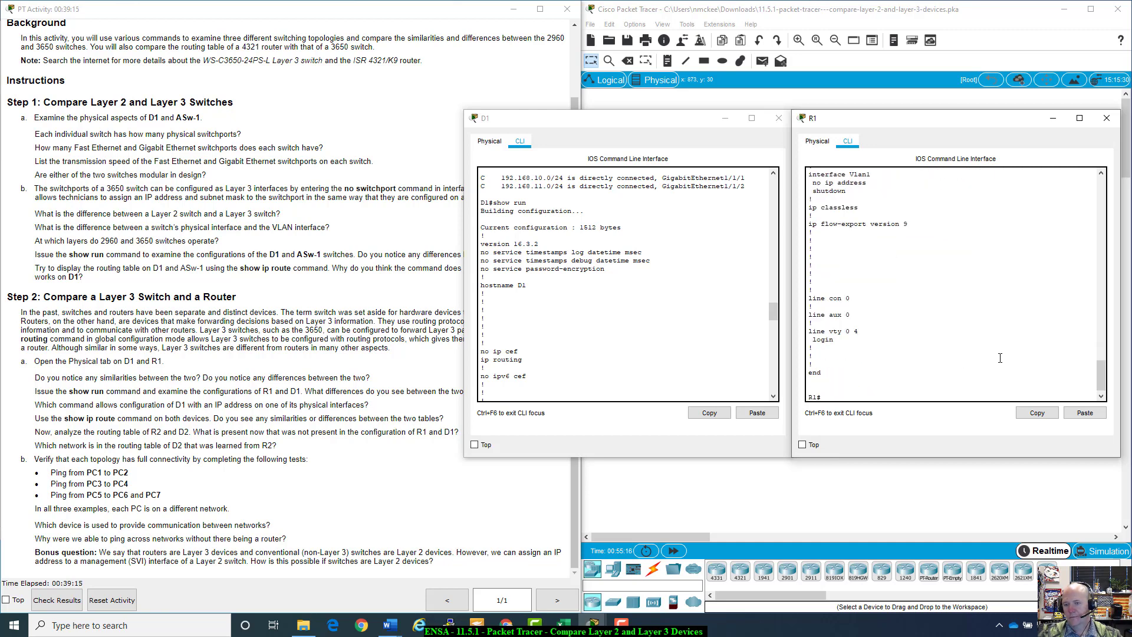
{"action": "scroll", "coordinate": [999, 358], "scroll_direction": "up", "scroll_amount": 15}
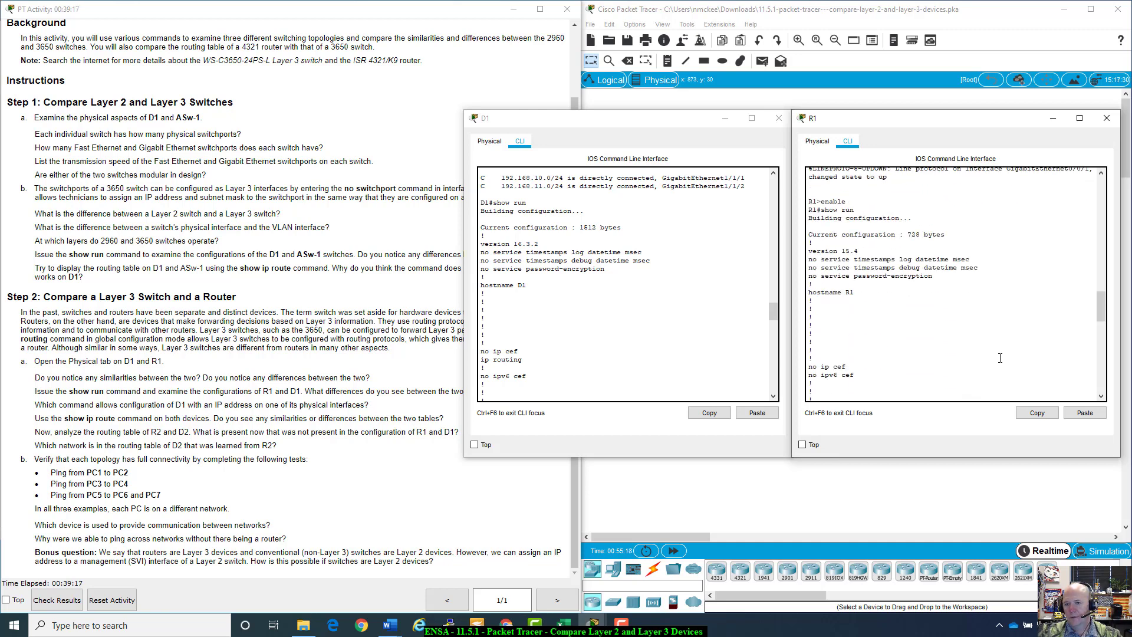
{"action": "scroll", "coordinate": [1000, 358], "scroll_direction": "down", "scroll_amount": 2}
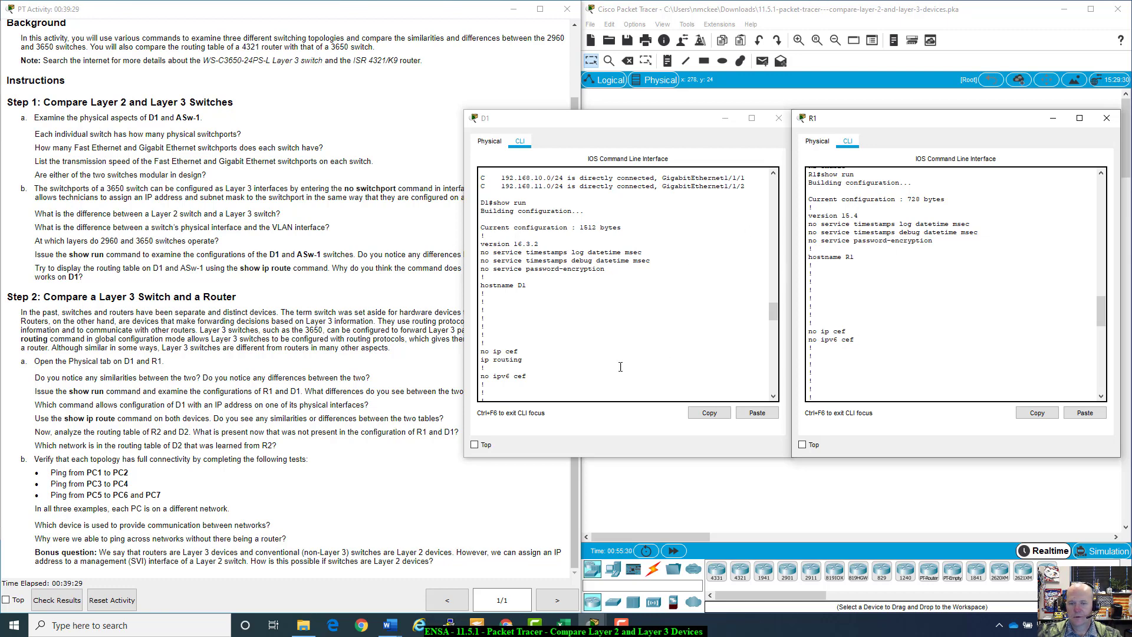
Step: Compare the spanning-tree and interface sections of D1's and R1's running configurations, including R1's GigabitEthernet and serial interface settings
{"action": "scroll", "coordinate": [620, 367], "scroll_direction": "down", "scroll_amount": 2}
{"action": "scroll", "coordinate": [817, 311], "scroll_direction": "down", "scroll_amount": 5}
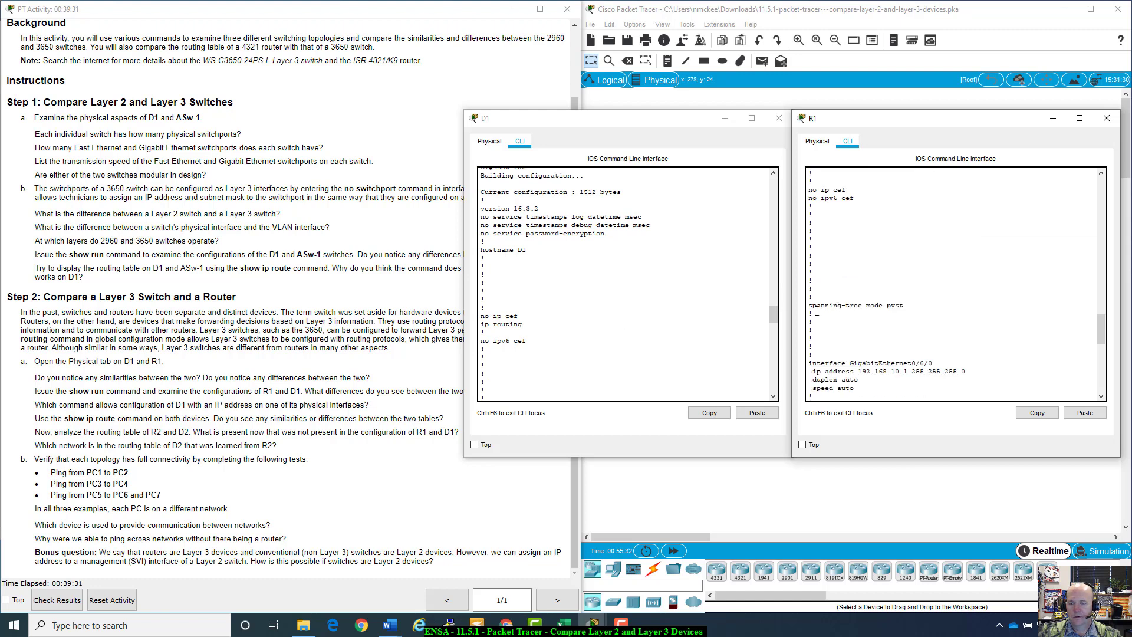
{"action": "scroll", "coordinate": [692, 316], "scroll_direction": "down", "scroll_amount": 5}
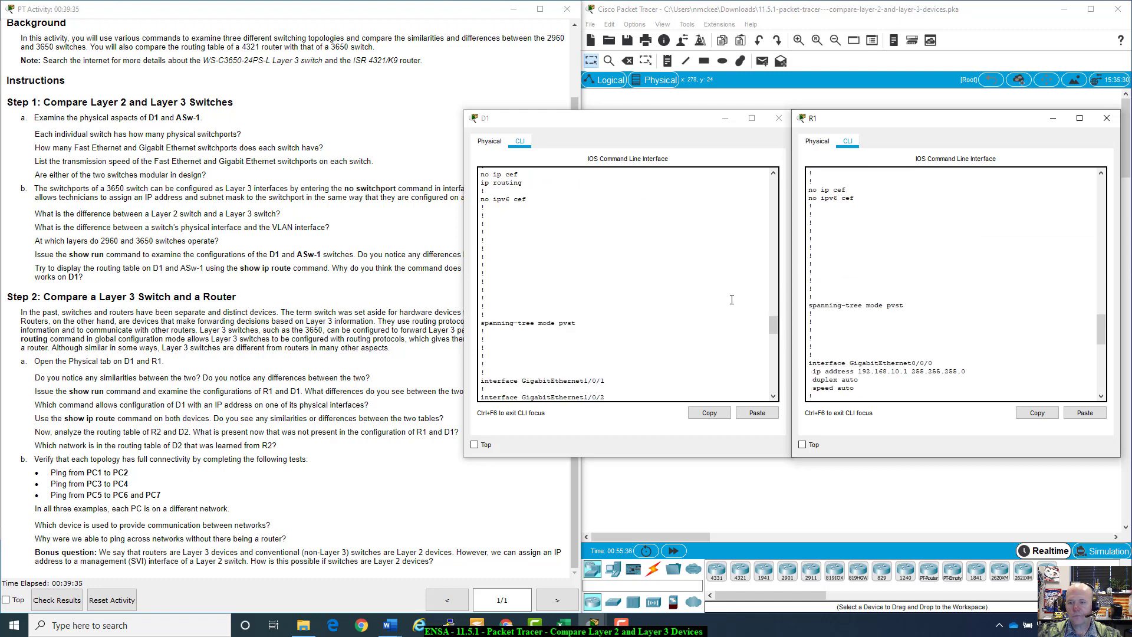
{"action": "scroll", "coordinate": [698, 307], "scroll_direction": "down", "scroll_amount": 4}
{"action": "scroll", "coordinate": [867, 309], "scroll_direction": "down", "scroll_amount": 3}
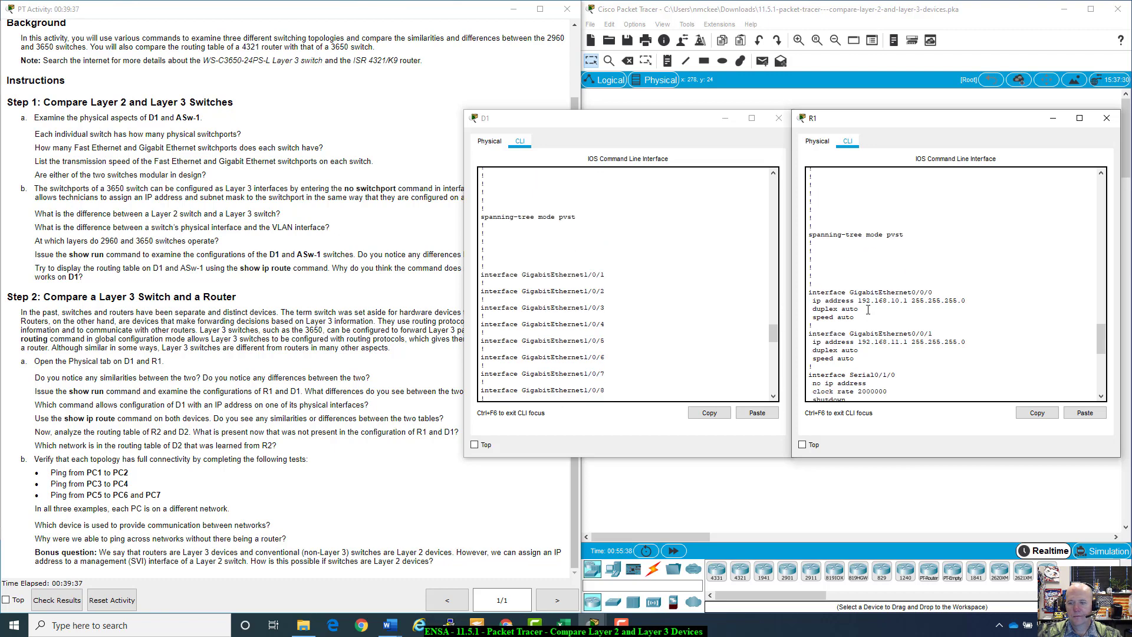
{"action": "scroll", "coordinate": [895, 337], "scroll_direction": "down", "scroll_amount": 3}
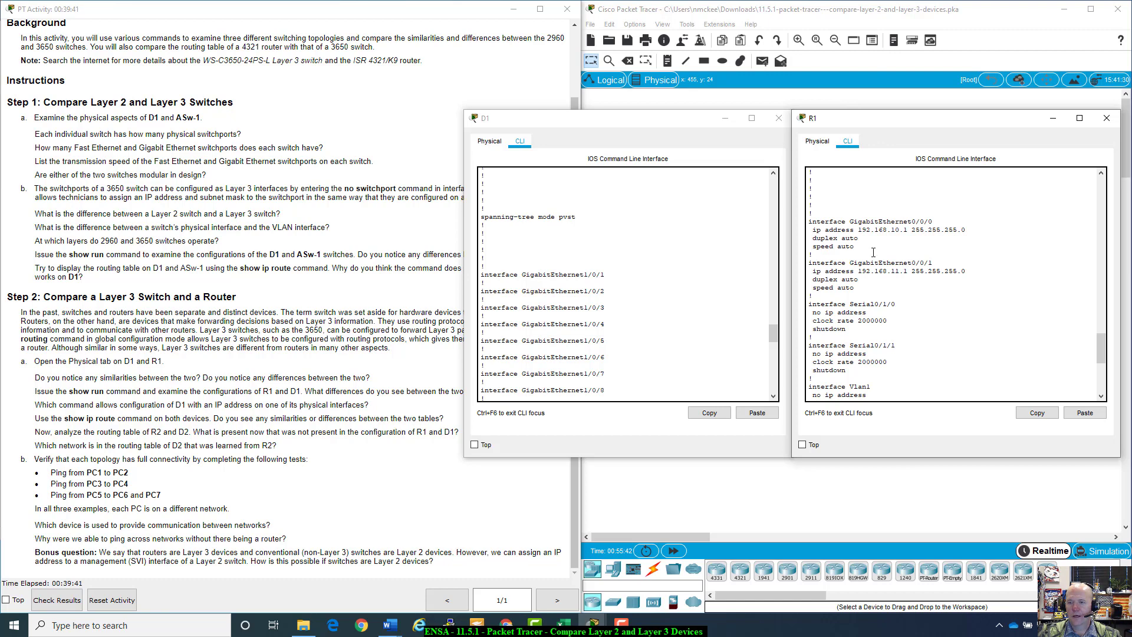
{"action": "scroll", "coordinate": [878, 259], "scroll_direction": "up", "scroll_amount": 1}
{"action": "scroll", "coordinate": [890, 263], "scroll_direction": "down", "scroll_amount": 1}
{"action": "scroll", "coordinate": [883, 296], "scroll_direction": "down", "scroll_amount": 1}
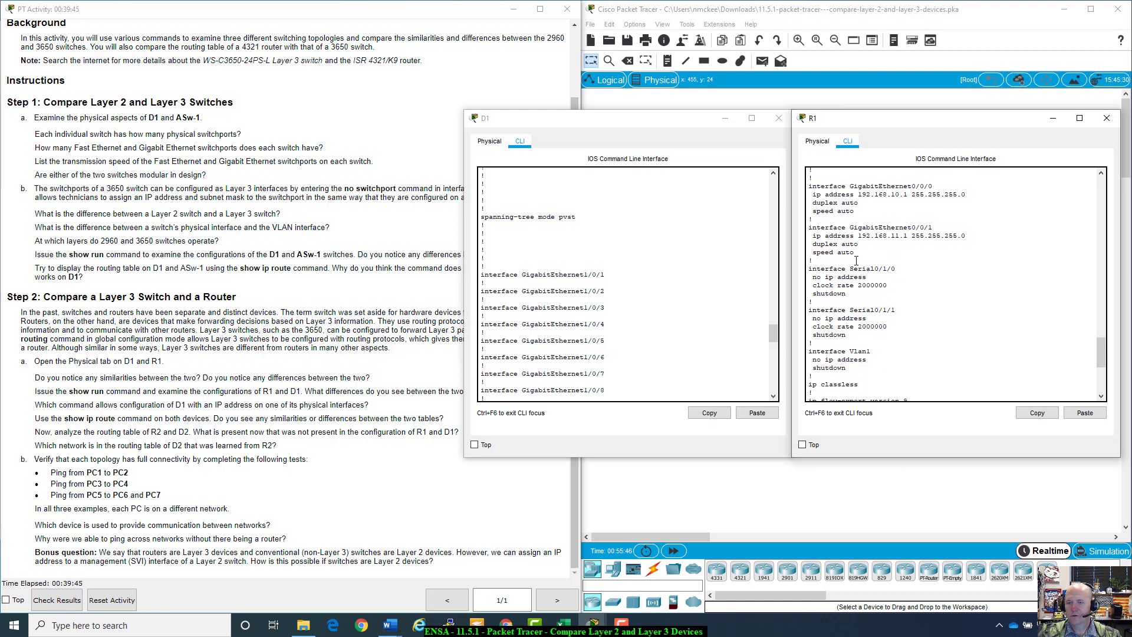
Step: Examine D1's GigabitEthernet interface list, including the no switchport and IP address entries on GigabitEthernet1/1/1 and 1/1/2
{"action": "left_click", "coordinate": [692, 358]}
{"action": "scroll", "coordinate": [634, 305], "scroll_direction": "down", "scroll_amount": 10}
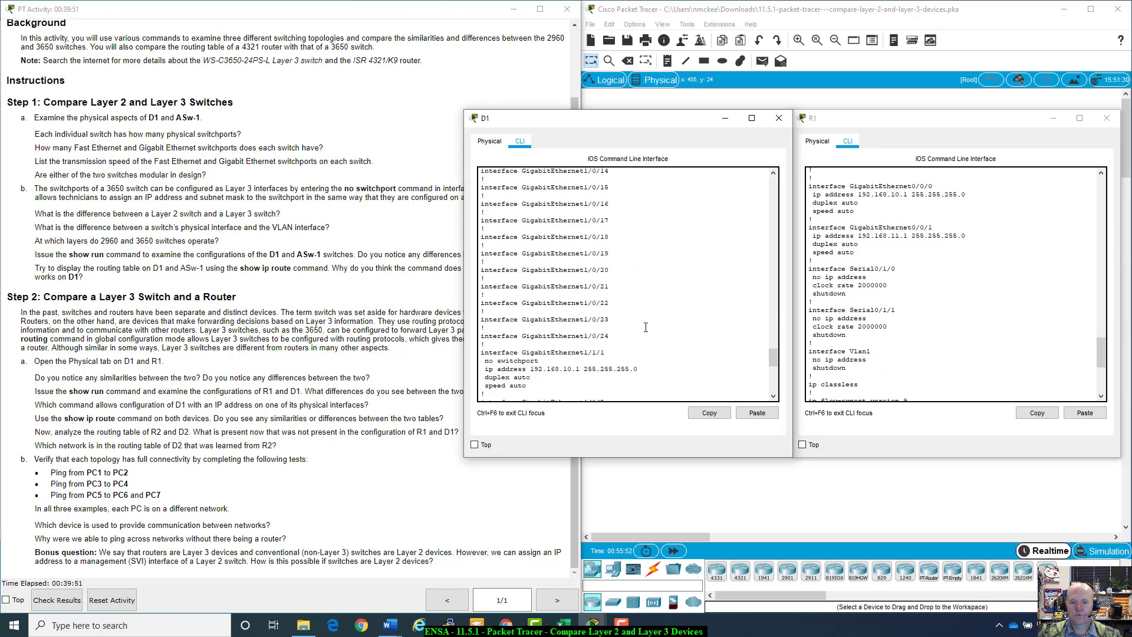
{"action": "scroll", "coordinate": [646, 327], "scroll_direction": "down", "scroll_amount": 1}
{"action": "scroll", "coordinate": [578, 284], "scroll_direction": "down", "scroll_amount": 1}
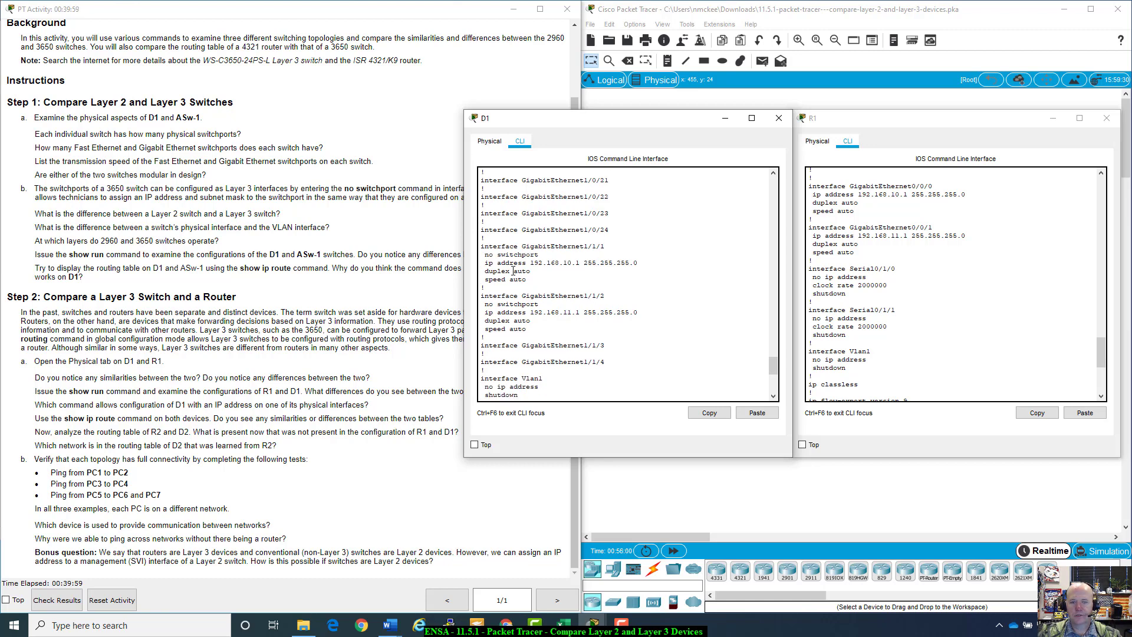
{"action": "scroll", "coordinate": [590, 253], "scroll_direction": "up", "scroll_amount": 5}
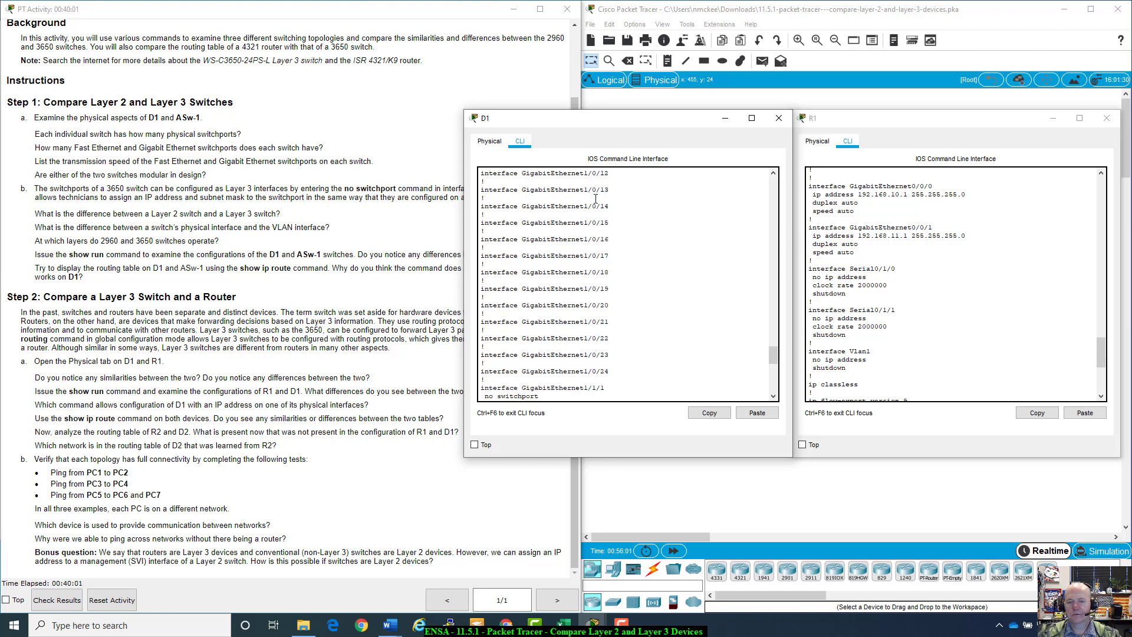
{"action": "scroll", "coordinate": [596, 199], "scroll_direction": "up", "scroll_amount": 15}
{"action": "scroll", "coordinate": [590, 207], "scroll_direction": "down", "scroll_amount": 16}
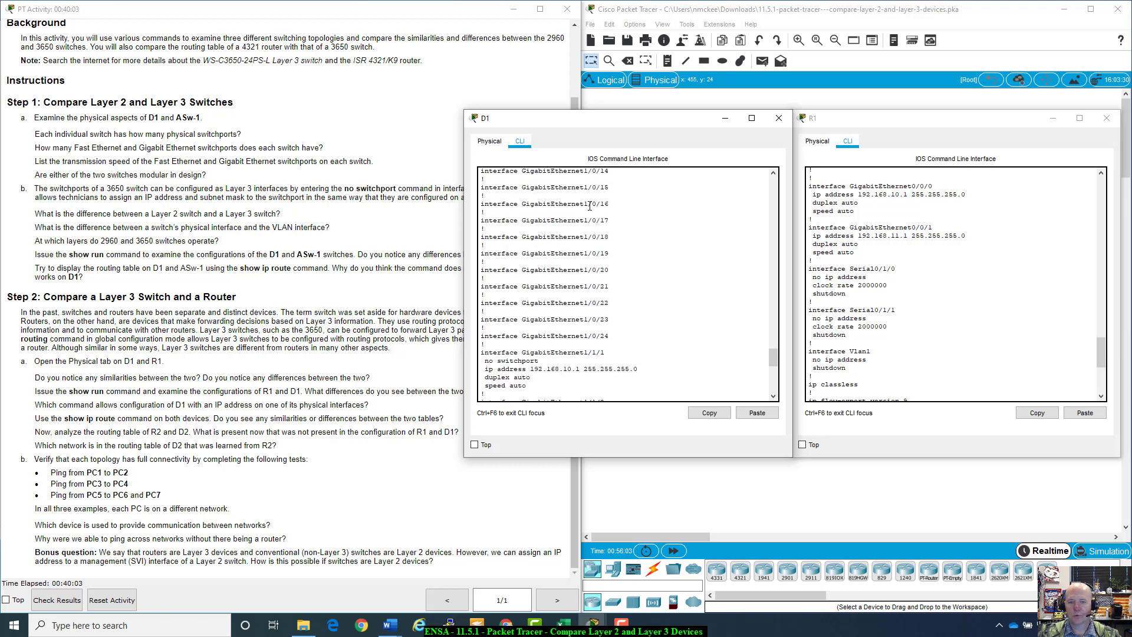
Step: Compare the closing sections of both running configurations, covering Vlan1, ip classless, flow-export and the line entries
{"action": "scroll", "coordinate": [952, 296], "scroll_direction": "down", "scroll_amount": 7}
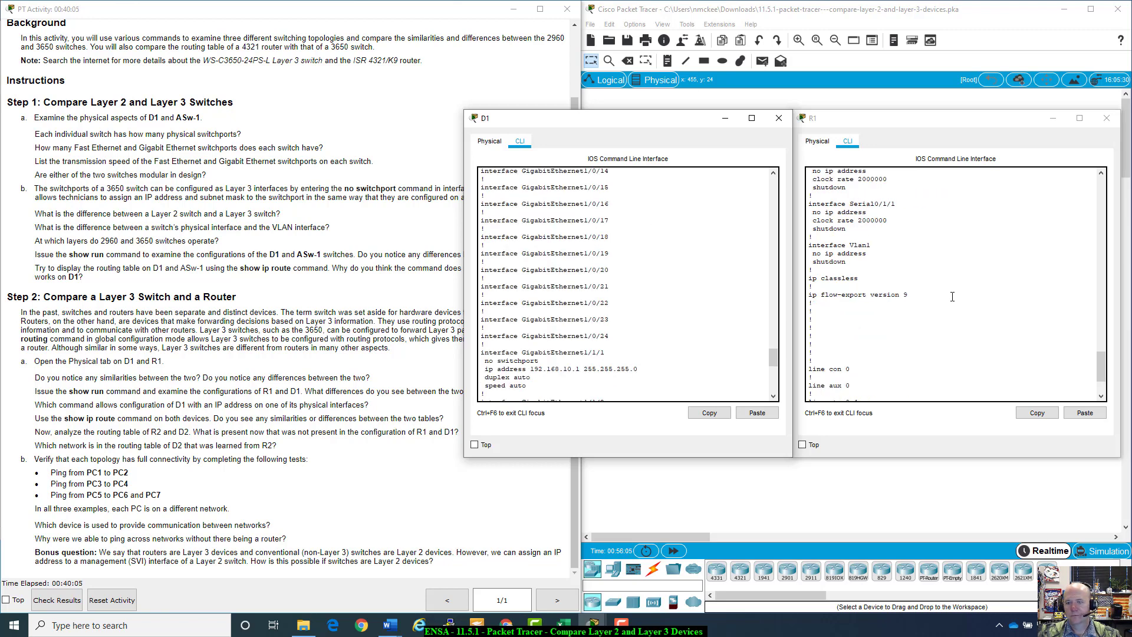
{"action": "scroll", "coordinate": [659, 359], "scroll_direction": "down", "scroll_amount": 10}
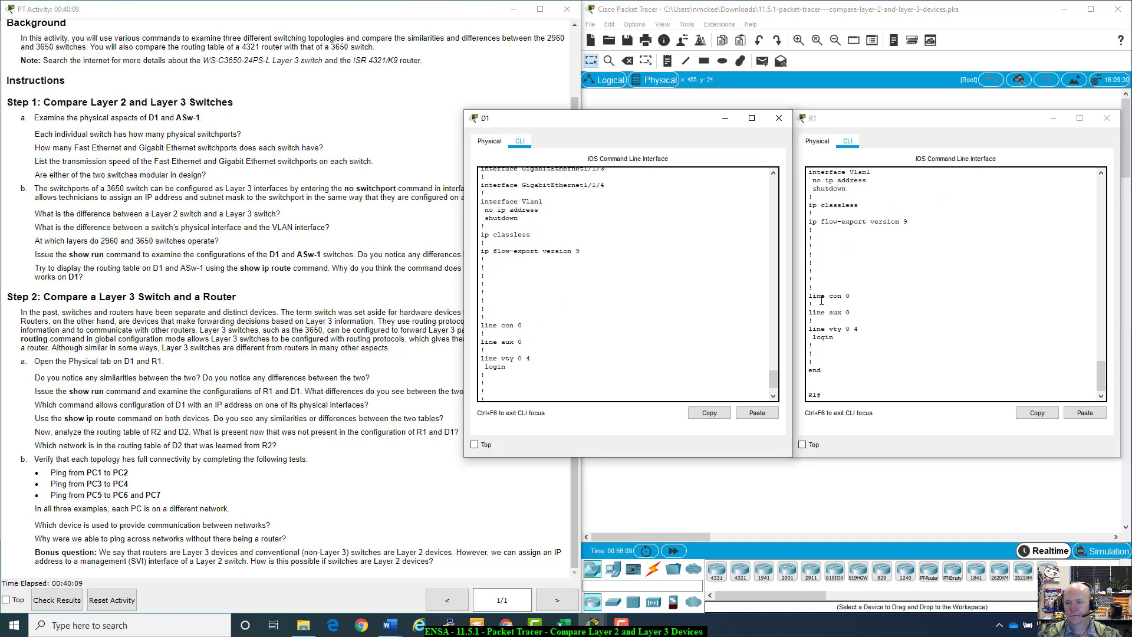
{"action": "scroll", "coordinate": [931, 266], "scroll_direction": "up", "scroll_amount": 2}
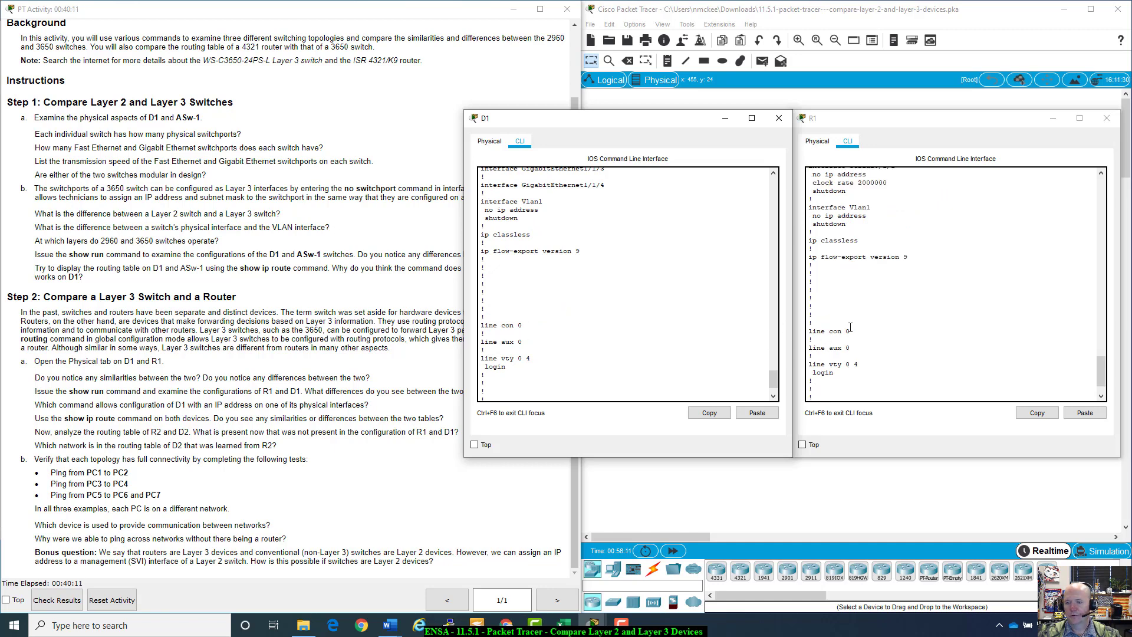
{"action": "scroll", "coordinate": [830, 311], "scroll_direction": "up", "scroll_amount": 1}
{"action": "scroll", "coordinate": [571, 317], "scroll_direction": "up", "scroll_amount": 1}
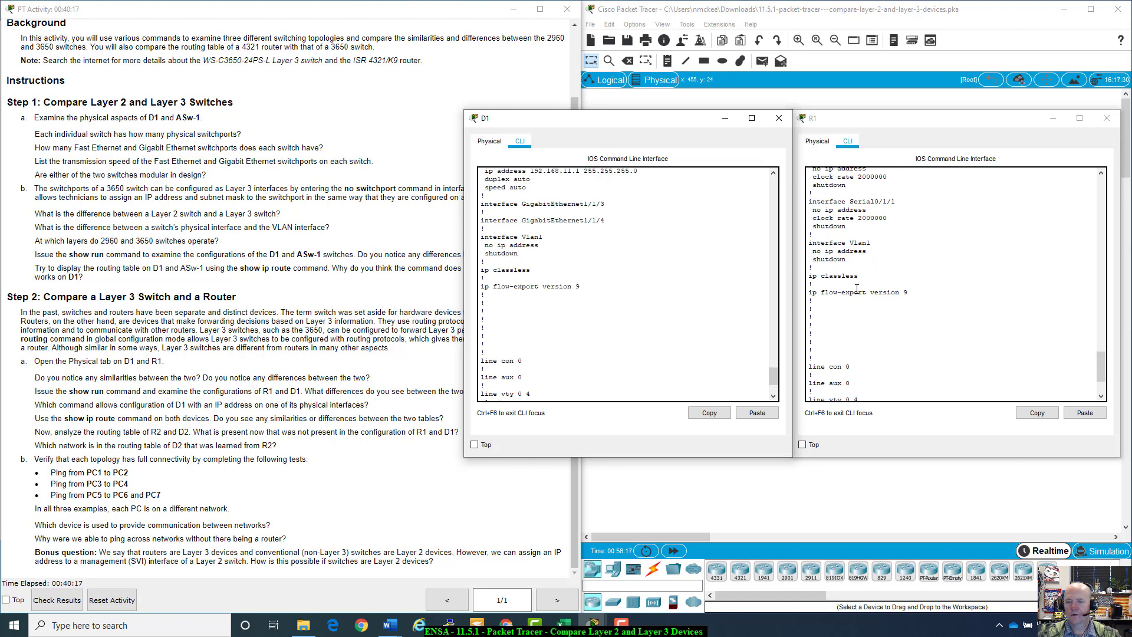
Step: Review the activity's questions on configuration differences and D1's IP-address command, the no switchport note, and the show ip route instruction
{"action": "left_click", "coordinate": [149, 395]}
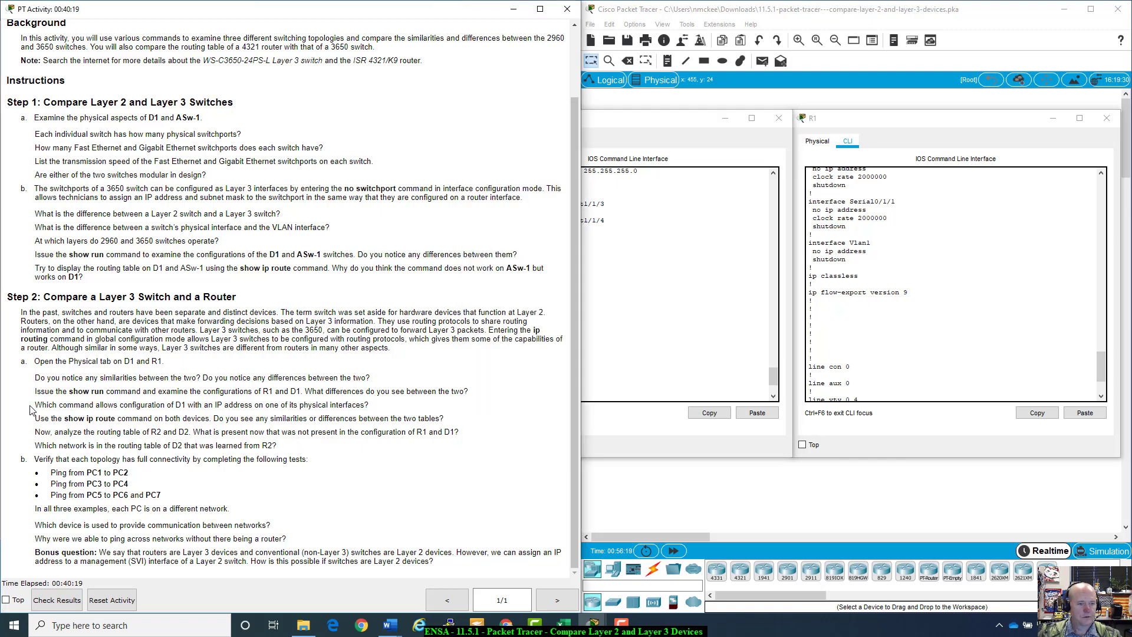
{"action": "left_click_drag", "start_coordinate": [34, 392], "coordinate": [484, 407]}
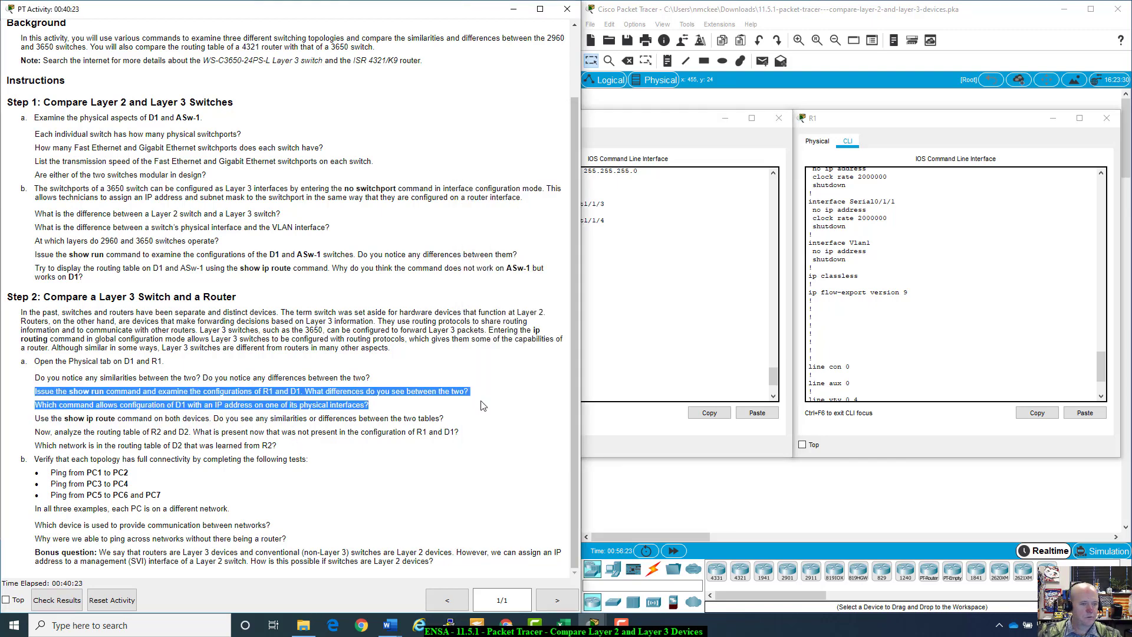
{"action": "left_click", "coordinate": [403, 411]}
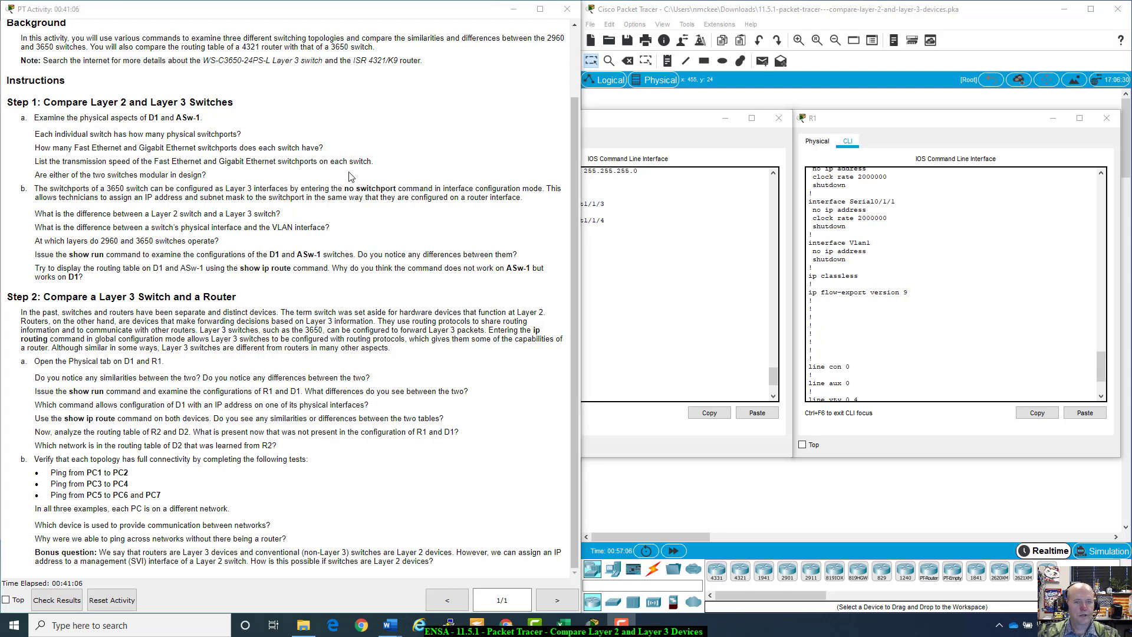
{"action": "left_click", "coordinate": [37, 189]}
{"action": "left_click_drag", "start_coordinate": [37, 189], "coordinate": [544, 187]}
{"action": "left_click", "coordinate": [495, 232]}
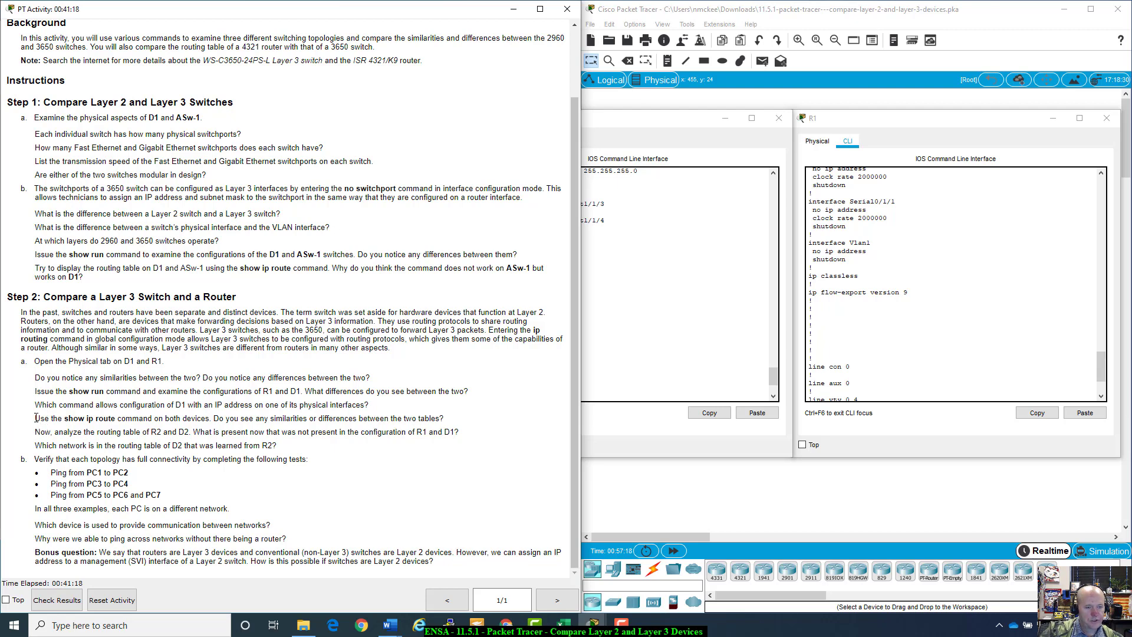
{"action": "left_click_drag", "start_coordinate": [35, 418], "coordinate": [464, 413]}
{"action": "left_click", "coordinate": [468, 417]}
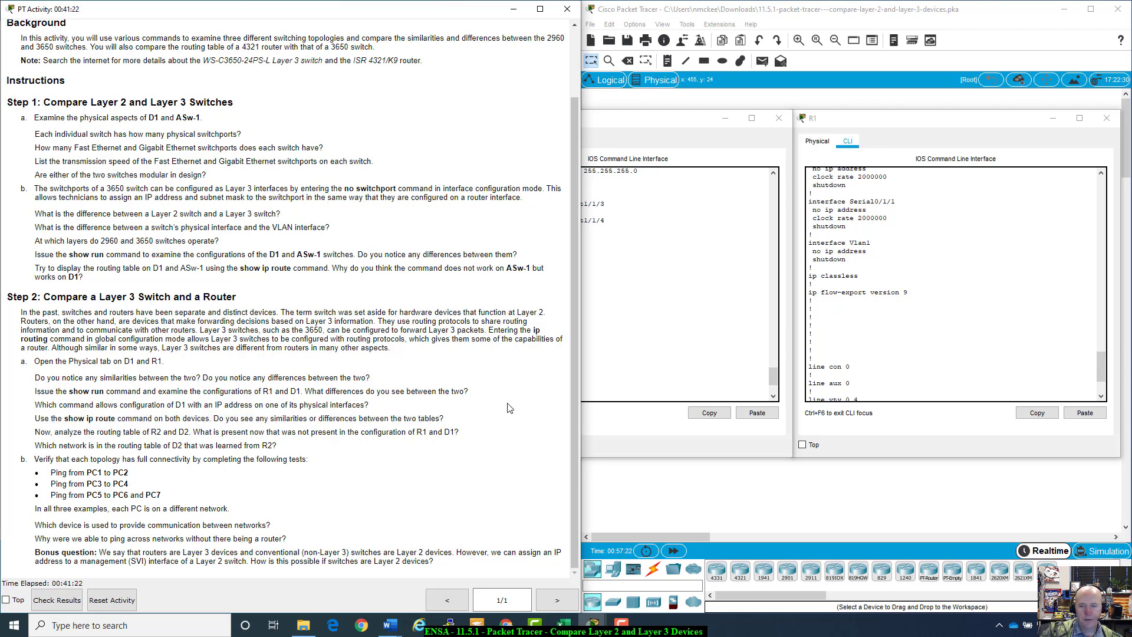
Step: Display D1's routing table with the show ip route command
{"action": "left_click_drag", "start_coordinate": [697, 343], "coordinate": [699, 339]}
{"action": "scroll", "coordinate": [706, 342], "scroll_direction": "down", "scroll_amount": 3}
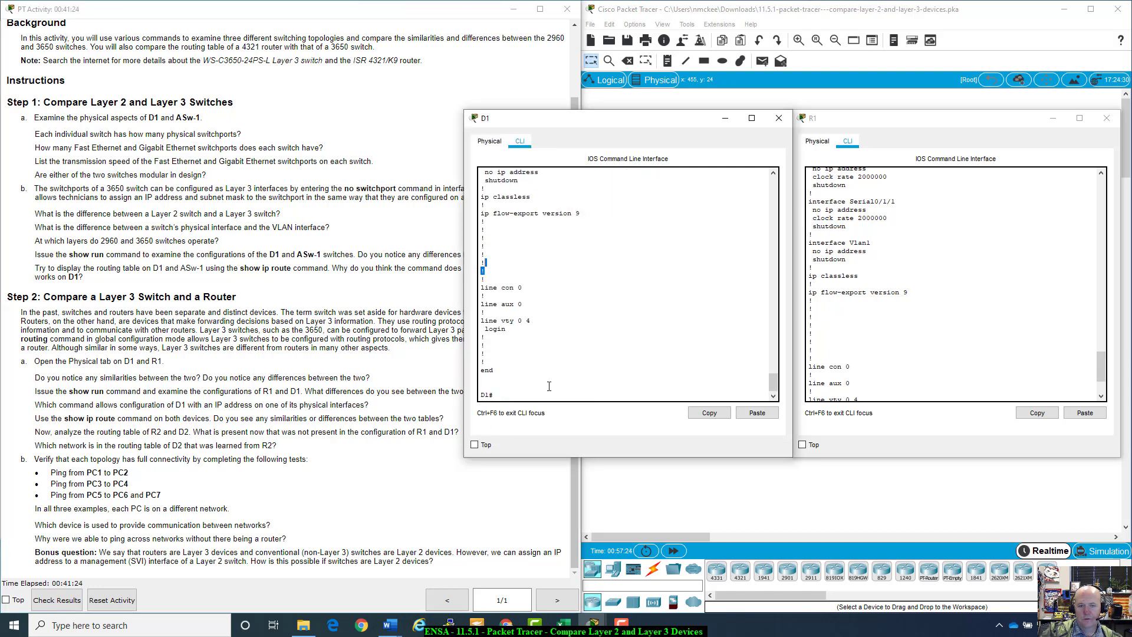
{"action": "type", "text": "show"}
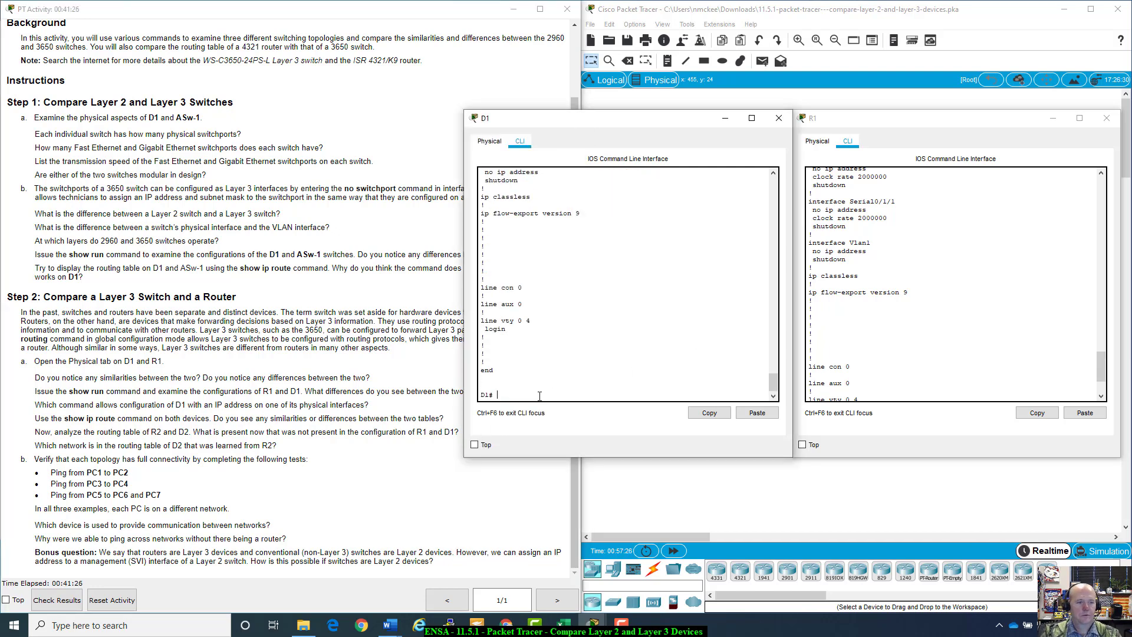
{"action": "type", "text": " ip ro"}
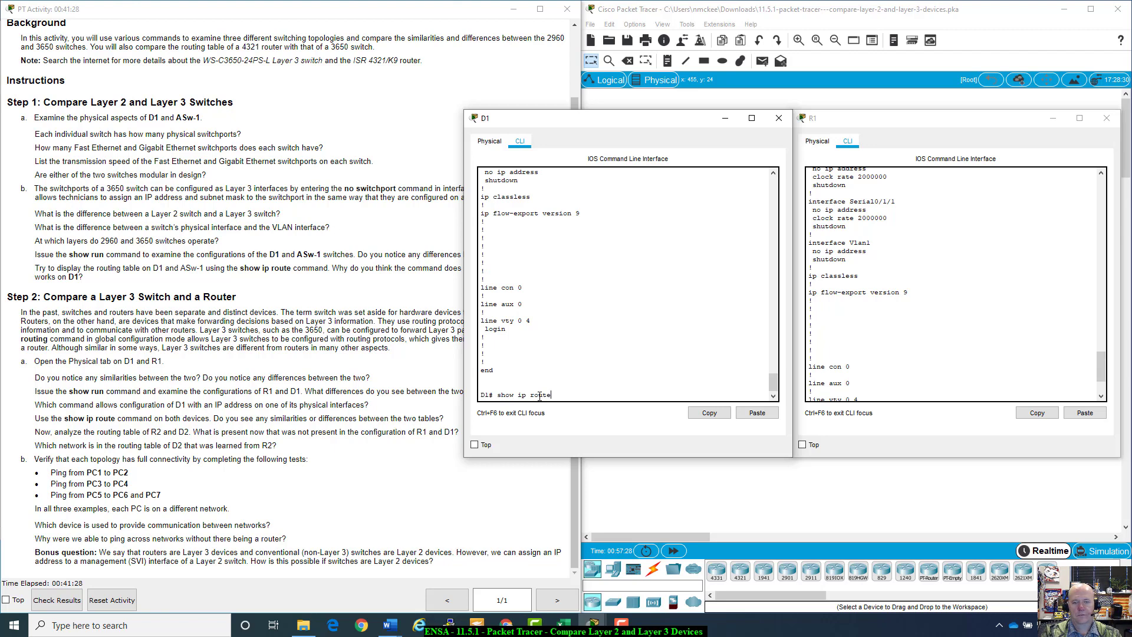
{"action": "type", "text": "ute"}
{"action": "key", "text": "Return"}
Step: Display R1's routing table with the show ip route command
{"action": "scroll", "coordinate": [1027, 292], "scroll_direction": "down", "scroll_amount": 3}
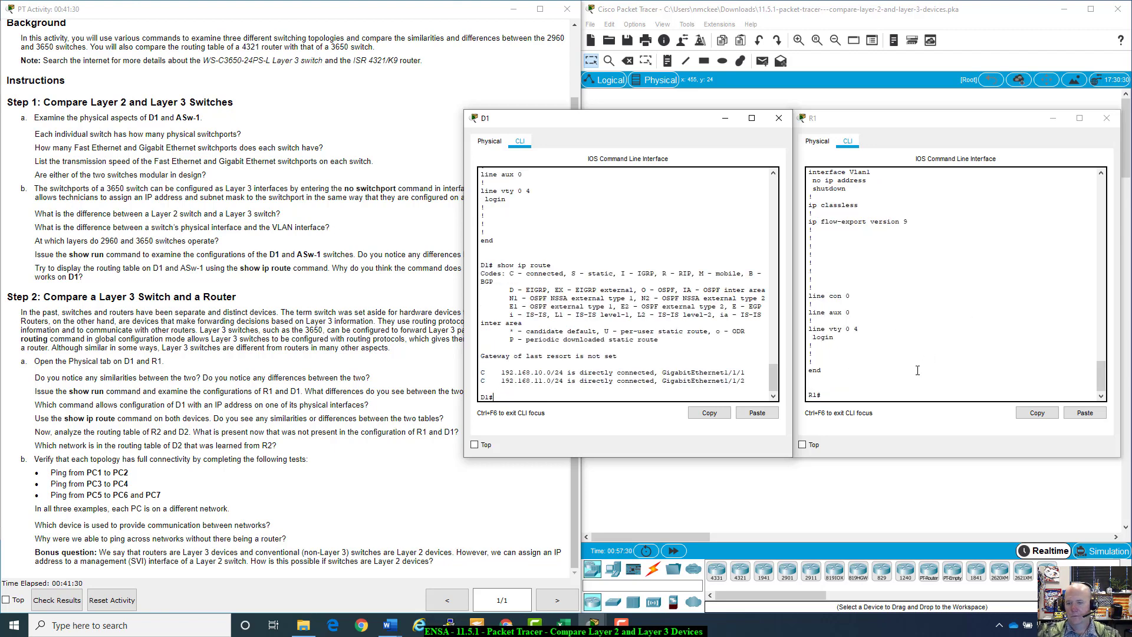
{"action": "left_click", "coordinate": [885, 399]}
{"action": "type", "text": "show "}
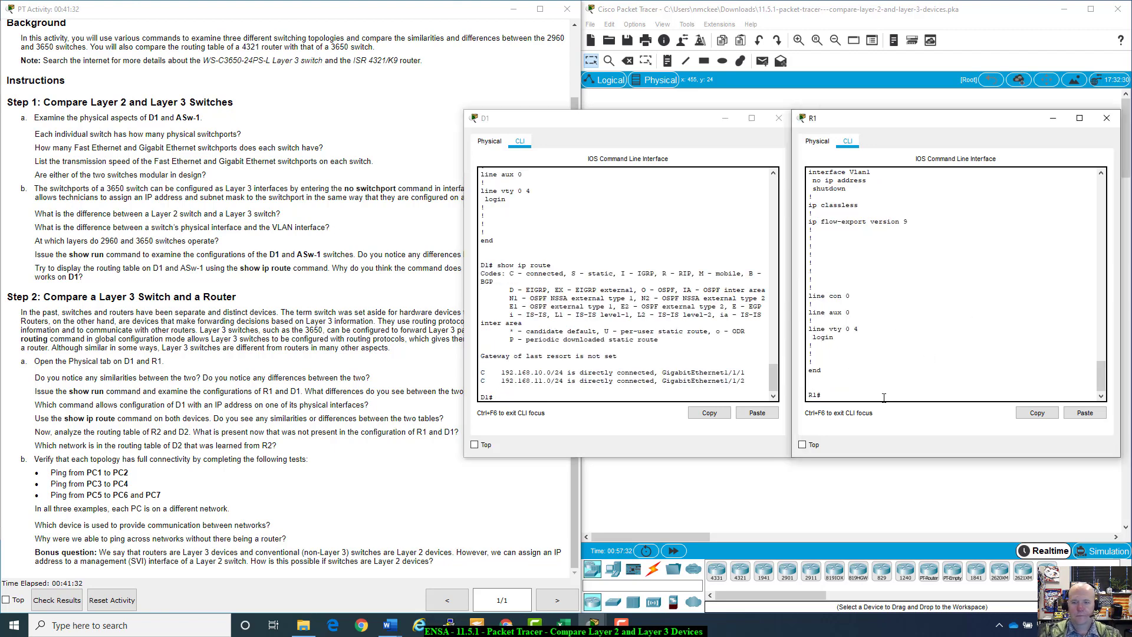
{"action": "type", "text": "ip route"}
{"action": "key", "text": "Return"}
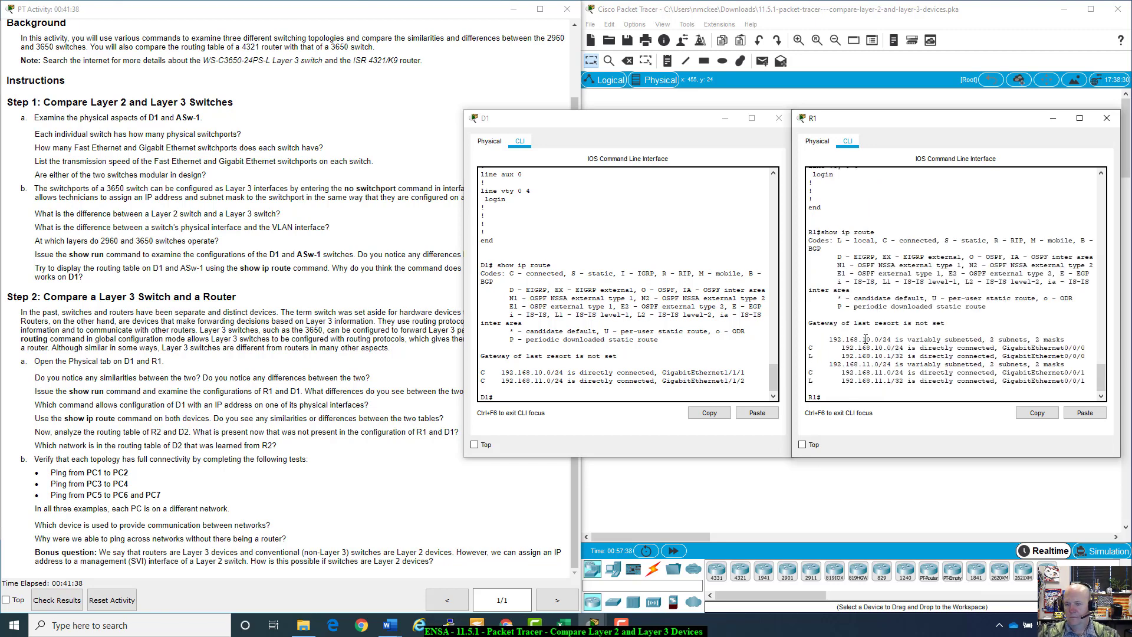
{"action": "scroll", "coordinate": [598, 347], "scroll_direction": "down", "scroll_amount": 1}
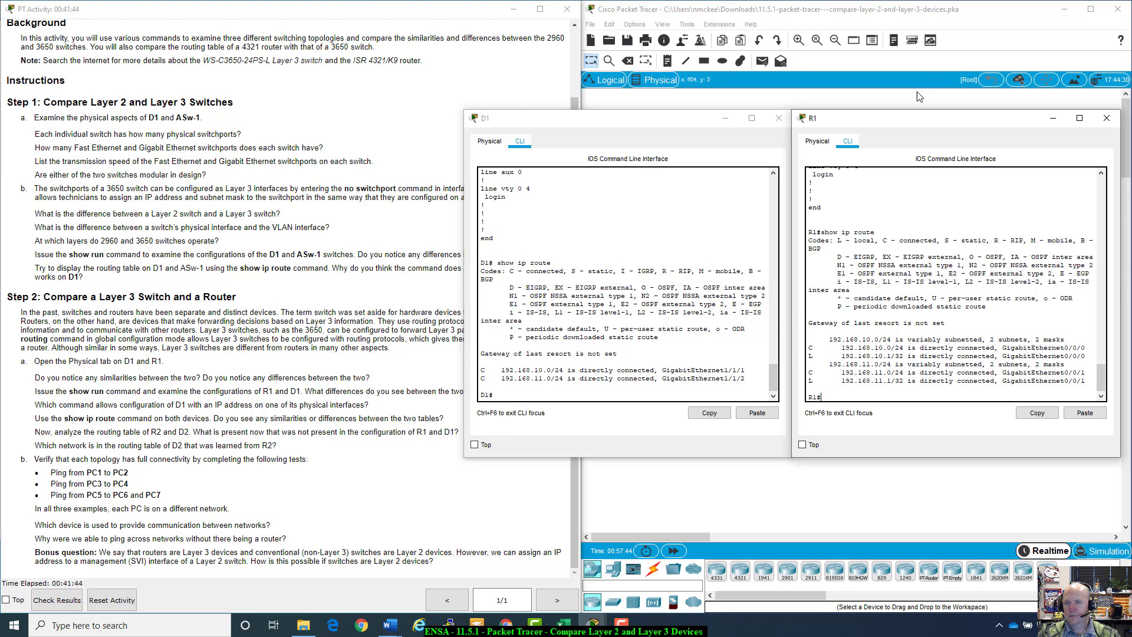
Step: Reposition the D1 and R1 windows side by side, higher on the screen
{"action": "left_click_drag", "start_coordinate": [901, 131], "coordinate": [890, 307]}
{"action": "left_click_drag", "start_coordinate": [690, 127], "coordinate": [673, 97]}
{"action": "left_click_drag", "start_coordinate": [862, 302], "coordinate": [856, 93]}
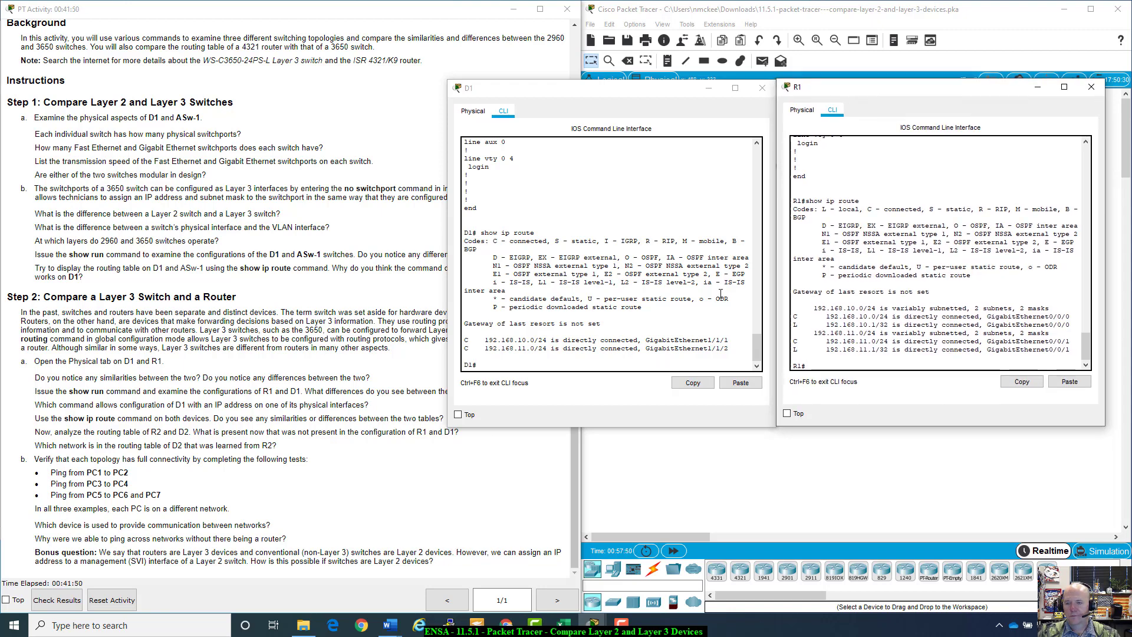
Step: Compare the two routing tables by highlighting D1's connected routes, R1's matching connected routes, and R1's local /32 routes
{"action": "left_click", "coordinate": [465, 340]}
{"action": "left_click_drag", "start_coordinate": [465, 340], "coordinate": [737, 347]}
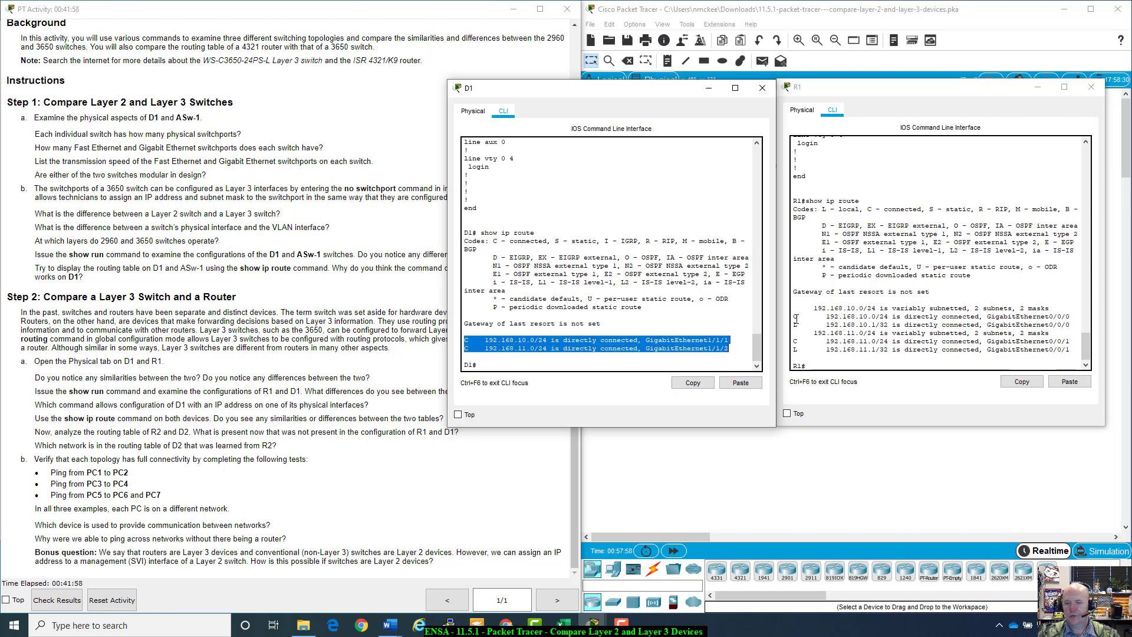
{"action": "left_click_drag", "start_coordinate": [796, 319], "coordinate": [1071, 317]}
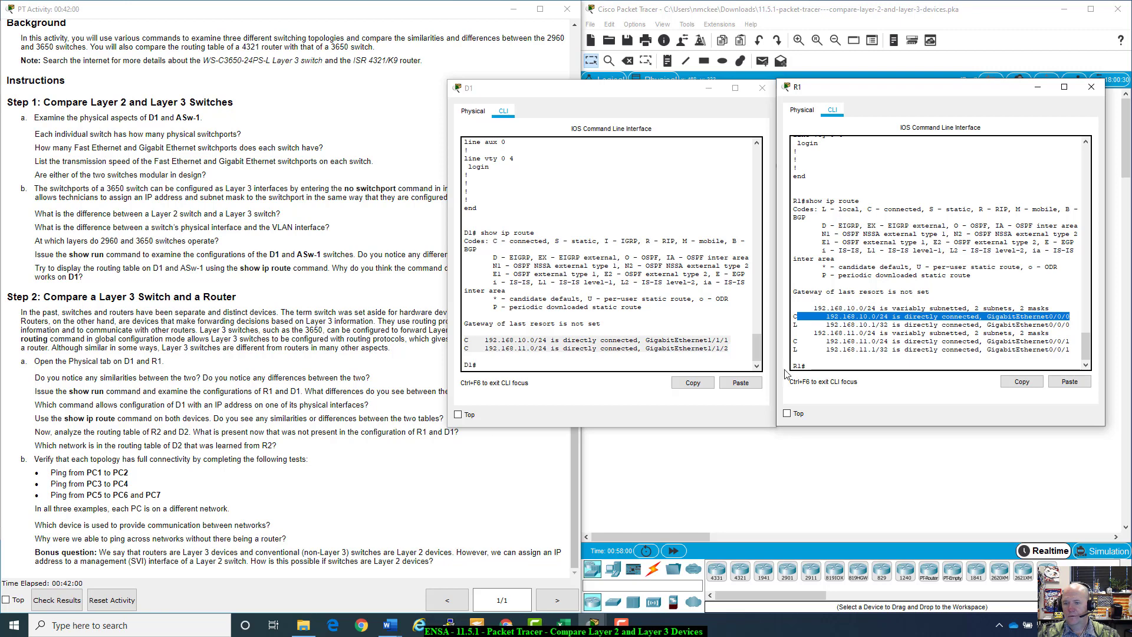
{"action": "left_click_drag", "start_coordinate": [792, 341], "coordinate": [1070, 342]}
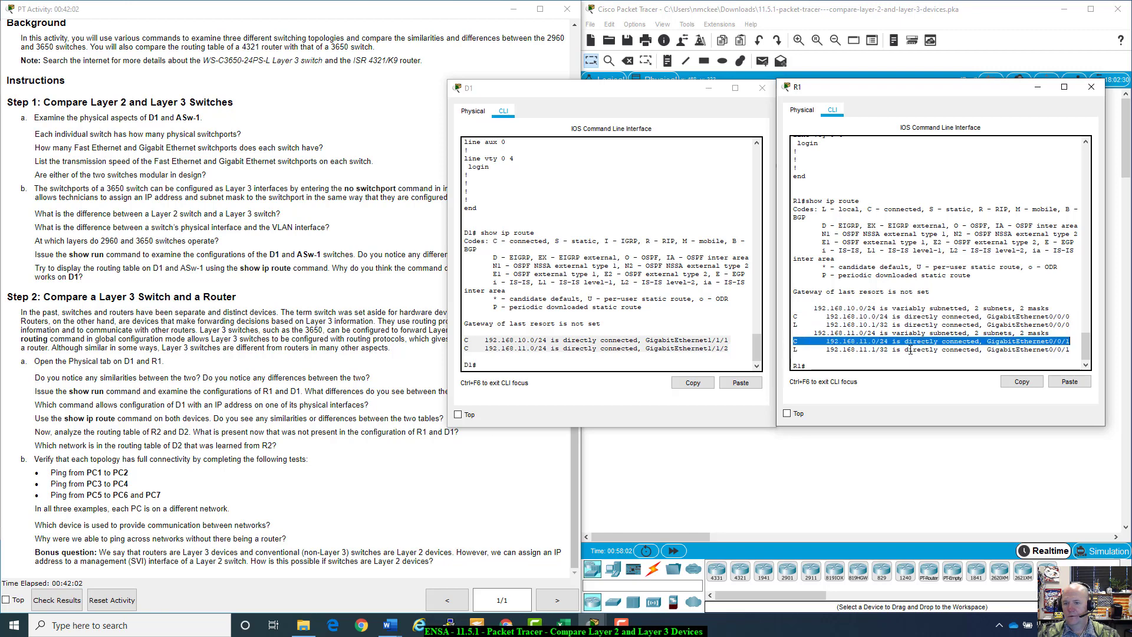
{"action": "left_click_drag", "start_coordinate": [910, 350], "coordinate": [1079, 342]}
{"action": "left_click_drag", "start_coordinate": [794, 323], "coordinate": [1072, 327]}
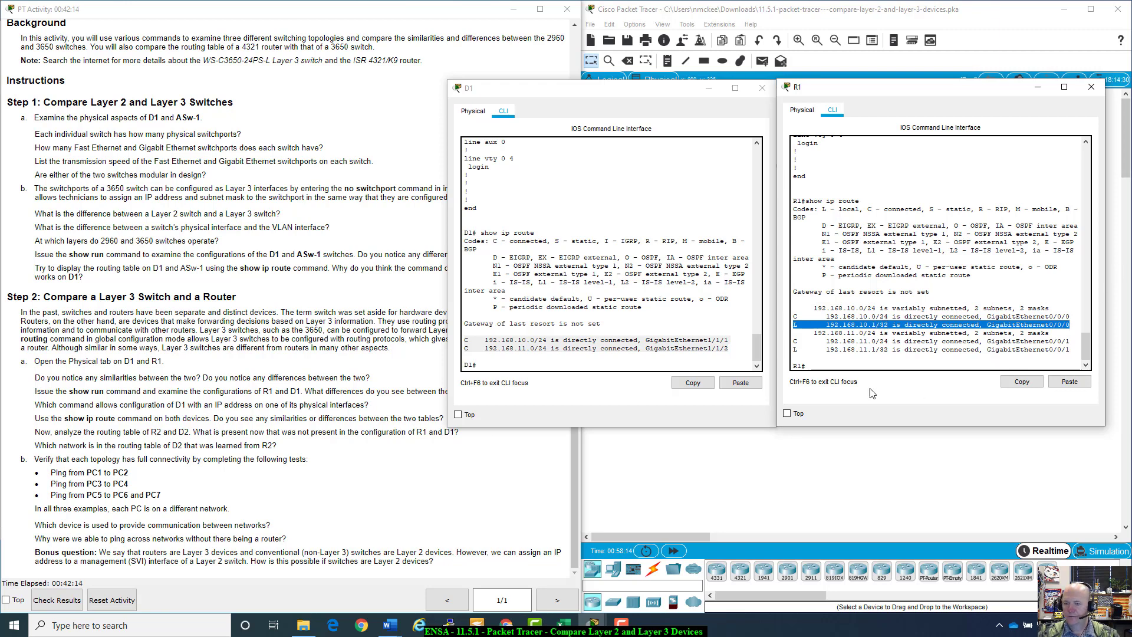
{"action": "left_click_drag", "start_coordinate": [795, 348], "coordinate": [1003, 357]}
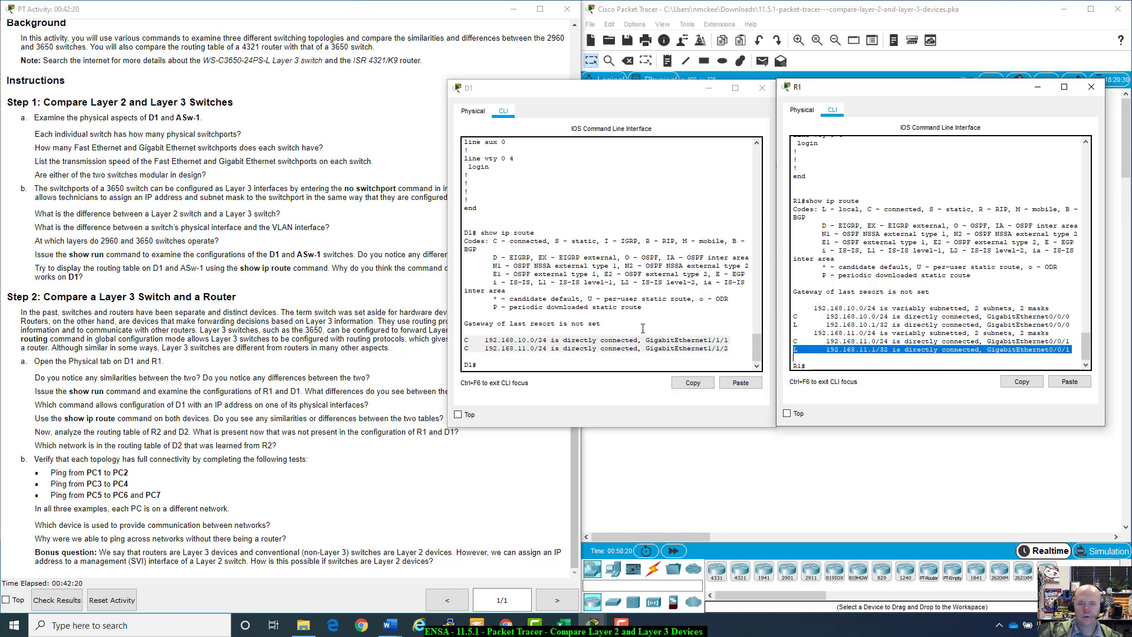
Step: Review the GigabitEthernet1/1/1 and 1/1/2 configuration in D1's running config and reread the activity's show ip route question
{"action": "scroll", "coordinate": [642, 327], "scroll_direction": "up", "scroll_amount": 9}
{"action": "scroll", "coordinate": [657, 293], "scroll_direction": "up", "scroll_amount": 6}
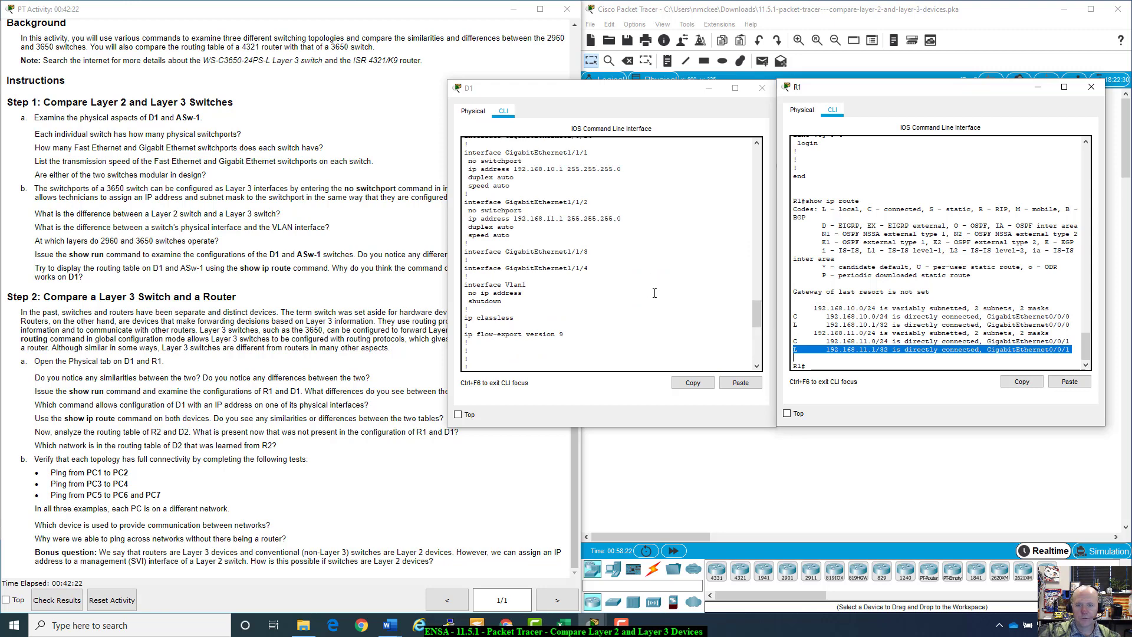
{"action": "left_click_drag", "start_coordinate": [463, 224], "coordinate": [643, 298]}
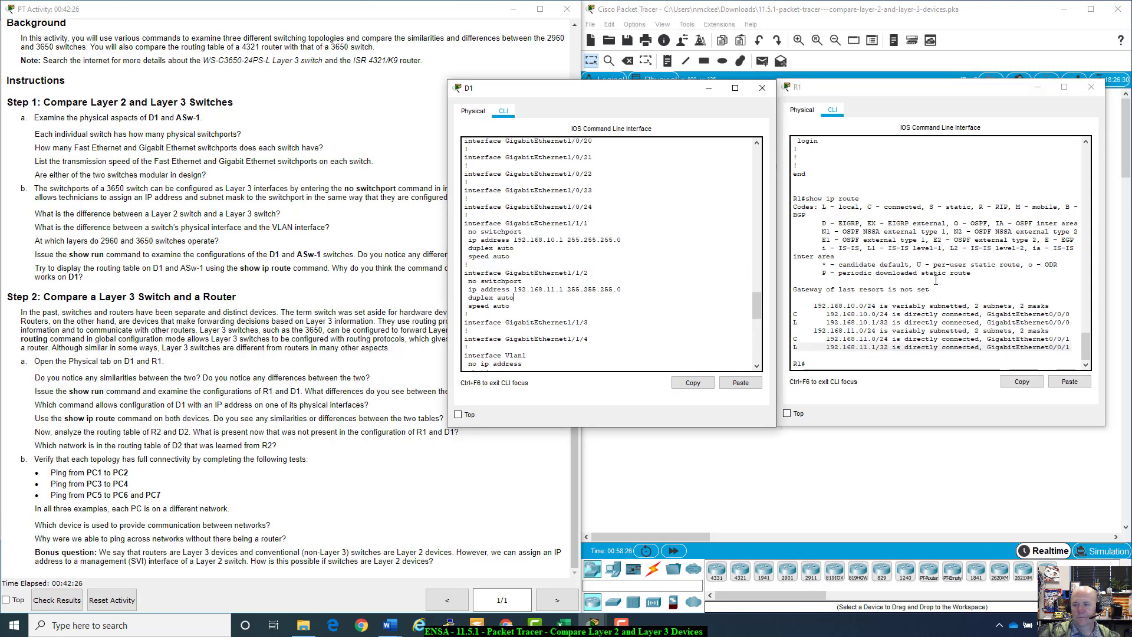
{"action": "scroll", "coordinate": [613, 277], "scroll_direction": "down", "scroll_amount": 6}
{"action": "left_click", "coordinate": [187, 432]}
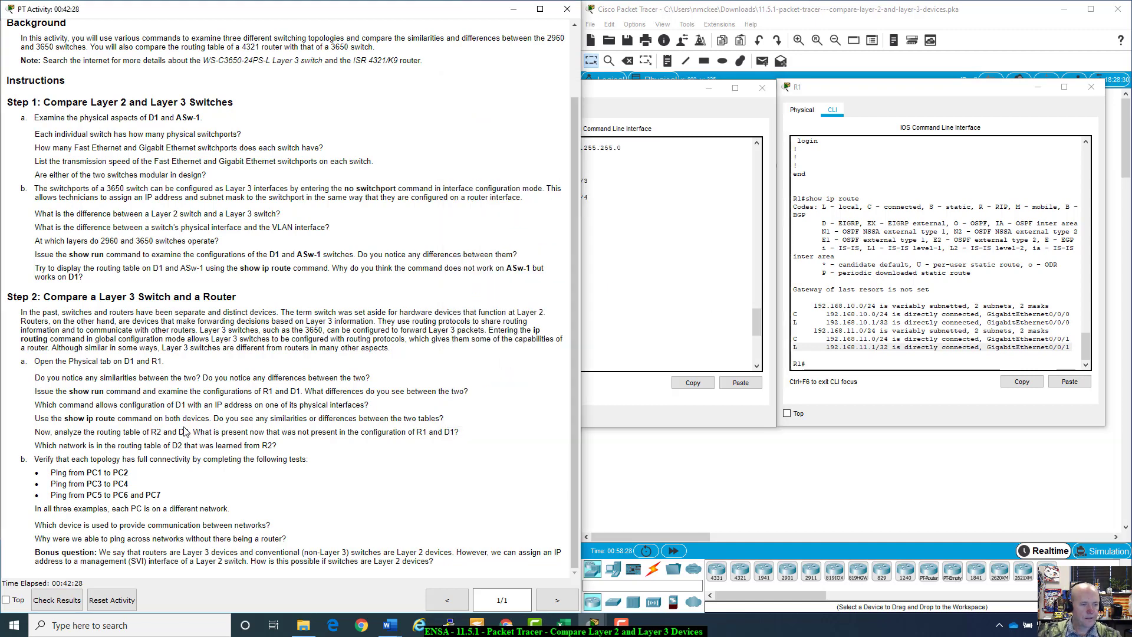
{"action": "left_click_drag", "start_coordinate": [67, 418], "coordinate": [446, 420]}
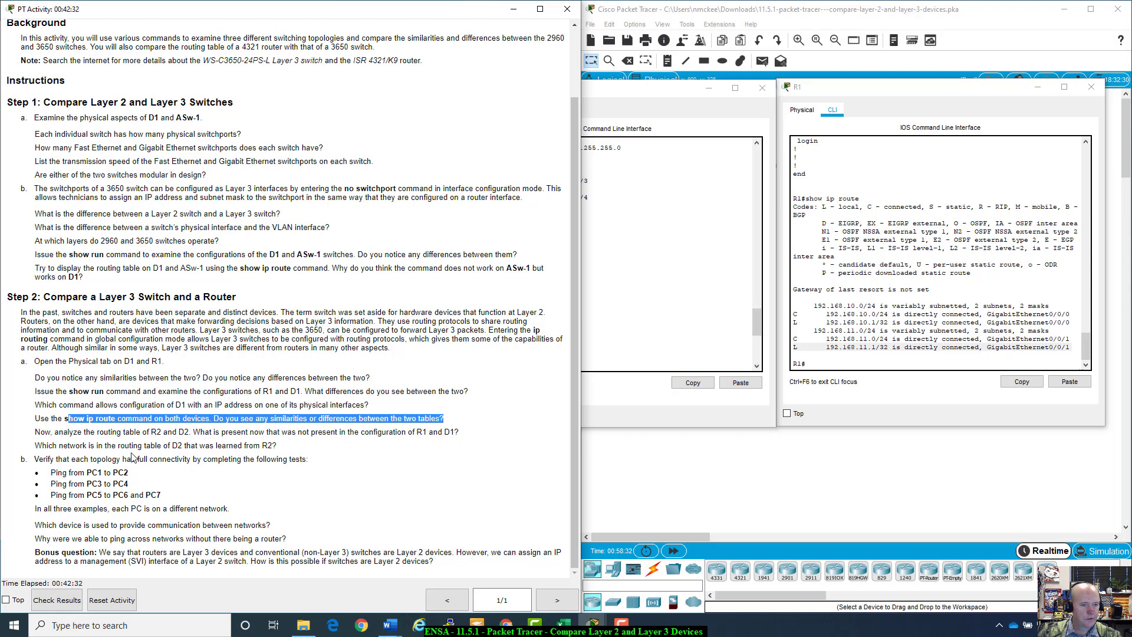
{"action": "left_click", "coordinate": [83, 445]}
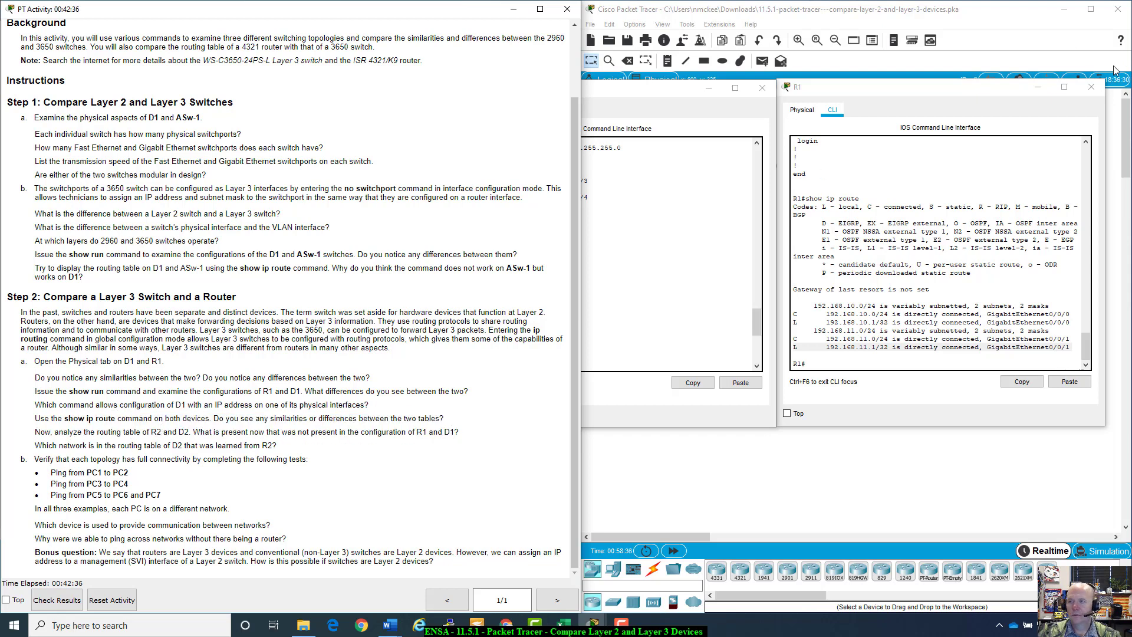
Step: Close the D1 and R1 windows and open the R2 and D2 command lines side by side
{"action": "left_click", "coordinate": [1091, 86]}
{"action": "left_click", "coordinate": [762, 88]}
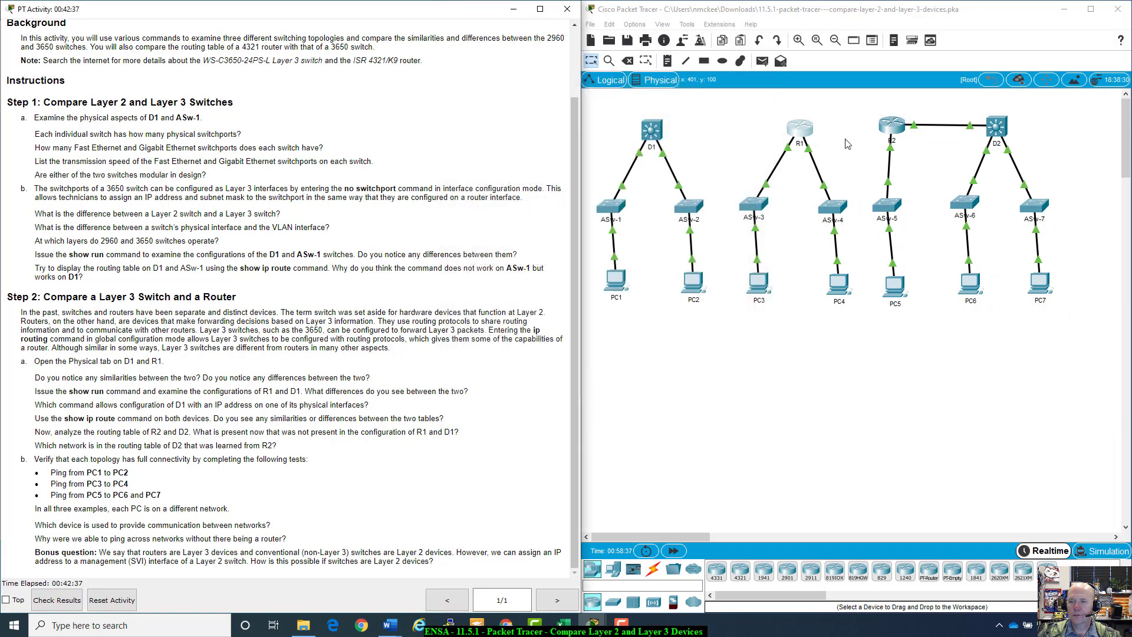
{"action": "left_click", "coordinate": [890, 129]}
{"action": "left_click", "coordinate": [995, 126]}
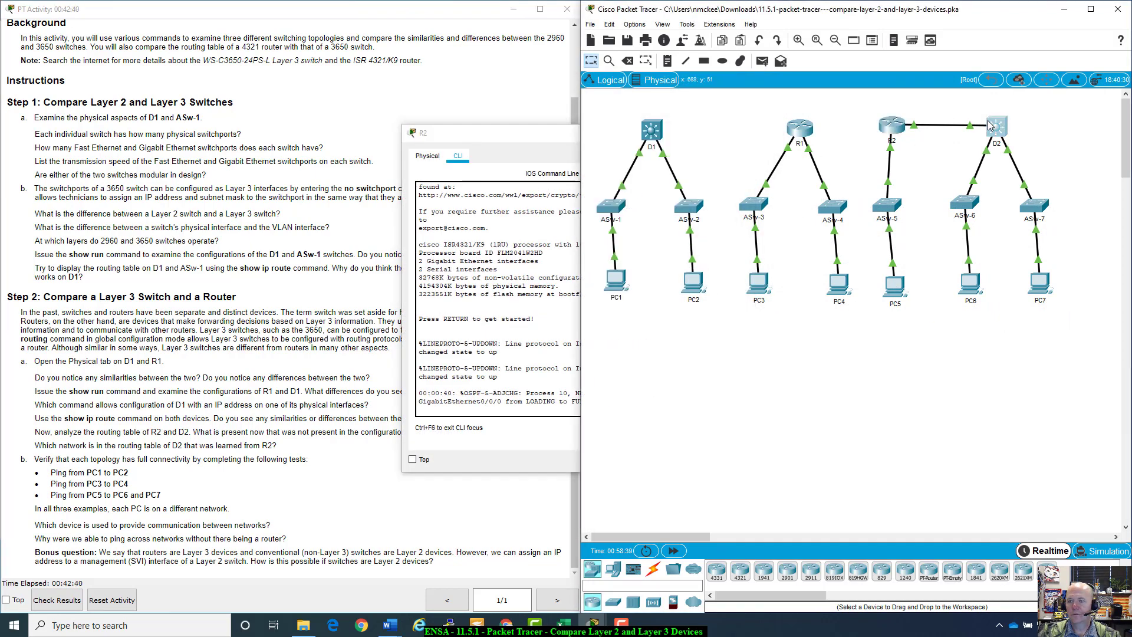
{"action": "left_click_drag", "start_coordinate": [643, 146], "coordinate": [1012, 132]}
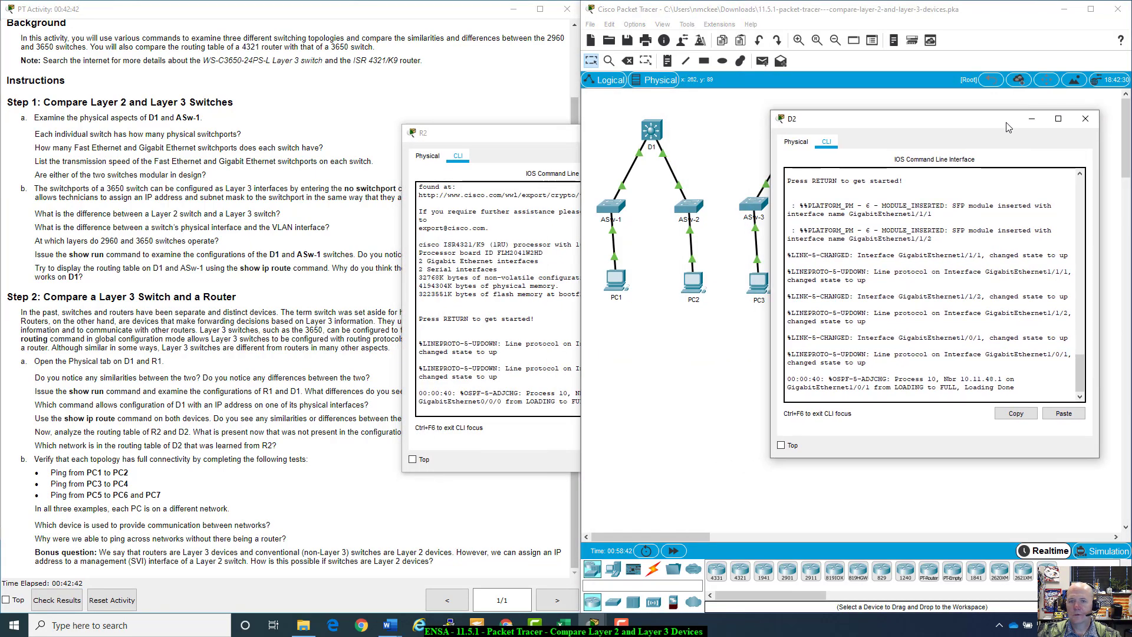
{"action": "left_click", "coordinate": [561, 136]}
{"action": "left_click_drag", "start_coordinate": [561, 137], "coordinate": [585, 127]}
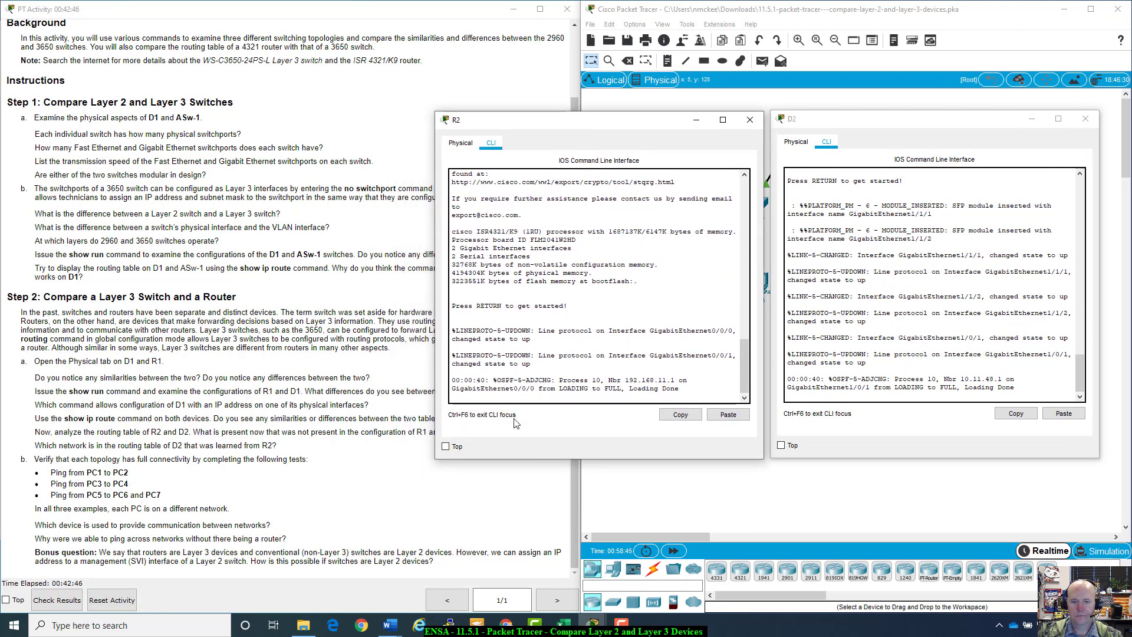
Step: Start the R2 and D2 console sessions and display D2's routing table with enable and show ip route
{"action": "key", "text": "Return"}
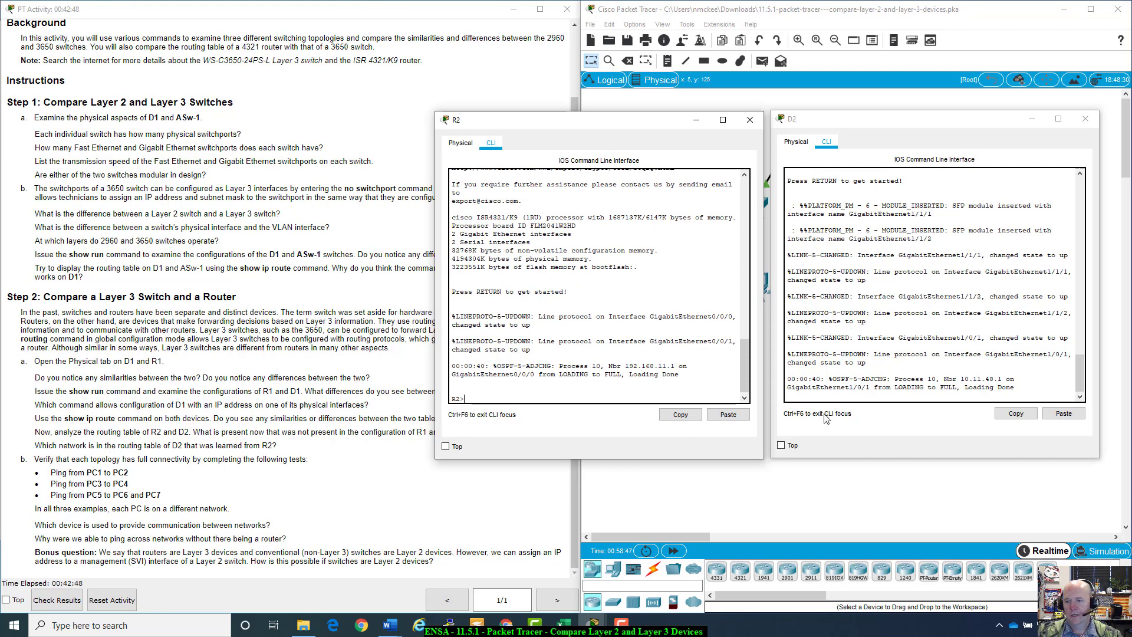
{"action": "left_click_drag", "start_coordinate": [833, 378], "coordinate": [859, 389]}
{"action": "key", "text": "Return"}
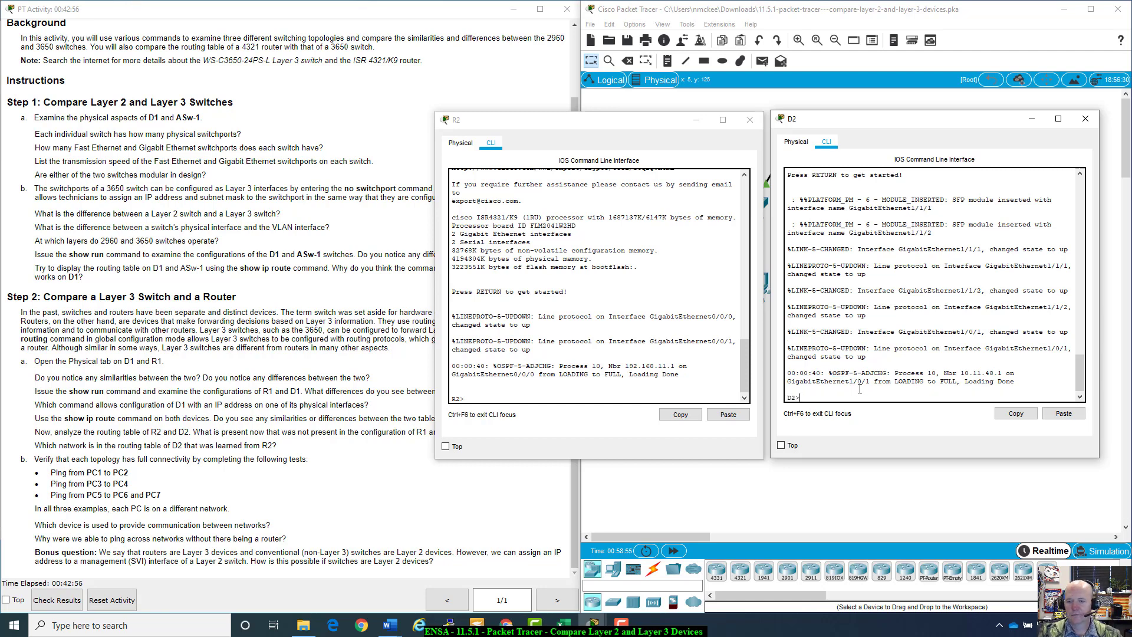
{"action": "type", "text": "enable"}
{"action": "key", "text": "Return"}
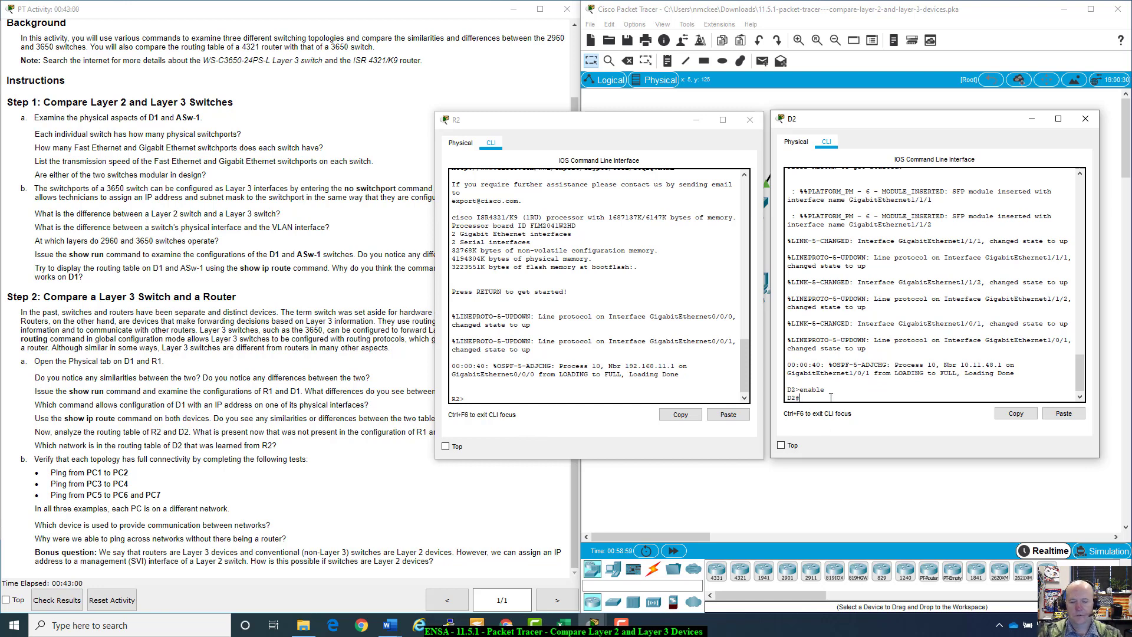
{"action": "type", "text": "show ip route"}
{"action": "key", "text": "Return"}
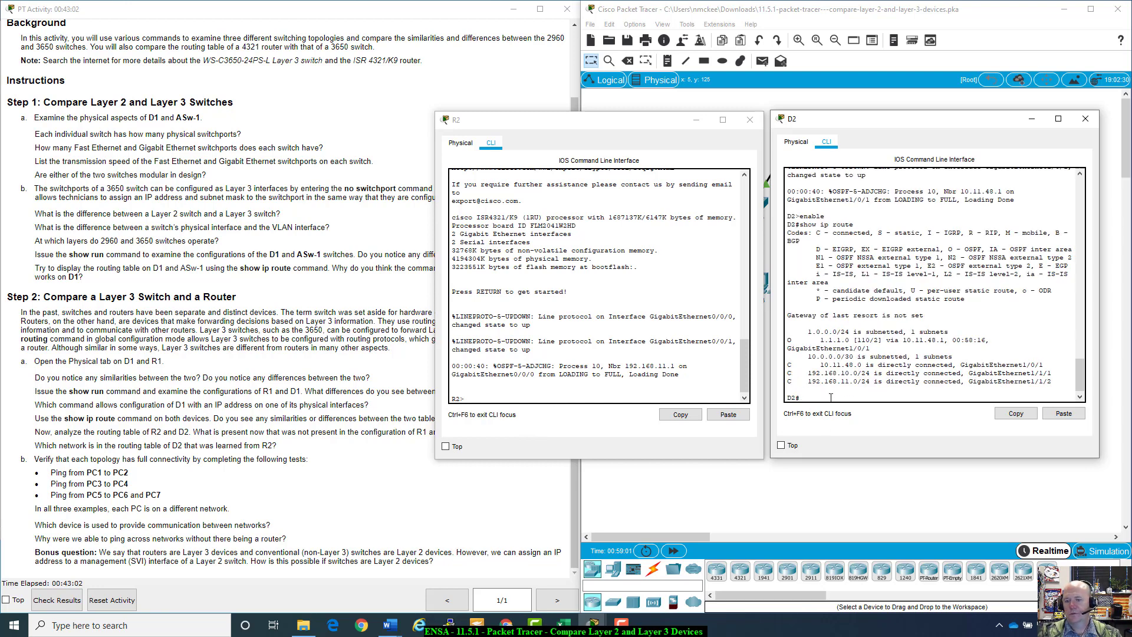
Step: Display R2's routing table with enable and show ip route, and realign the R2 and D2 windows
{"action": "left_click", "coordinate": [600, 400]}
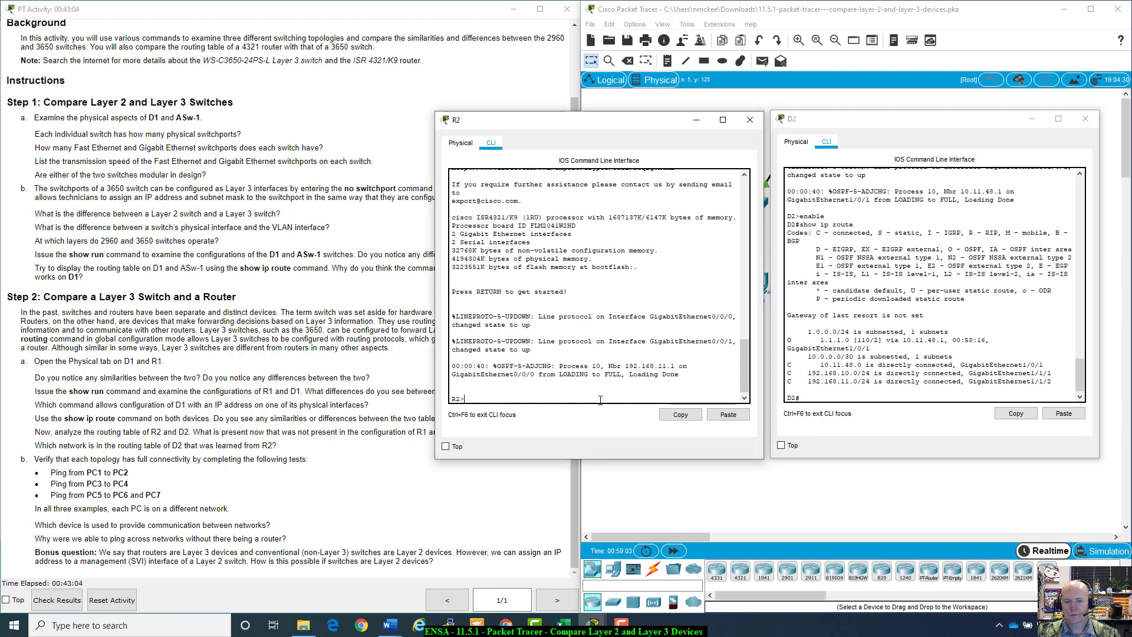
{"action": "type", "text": "enable"}
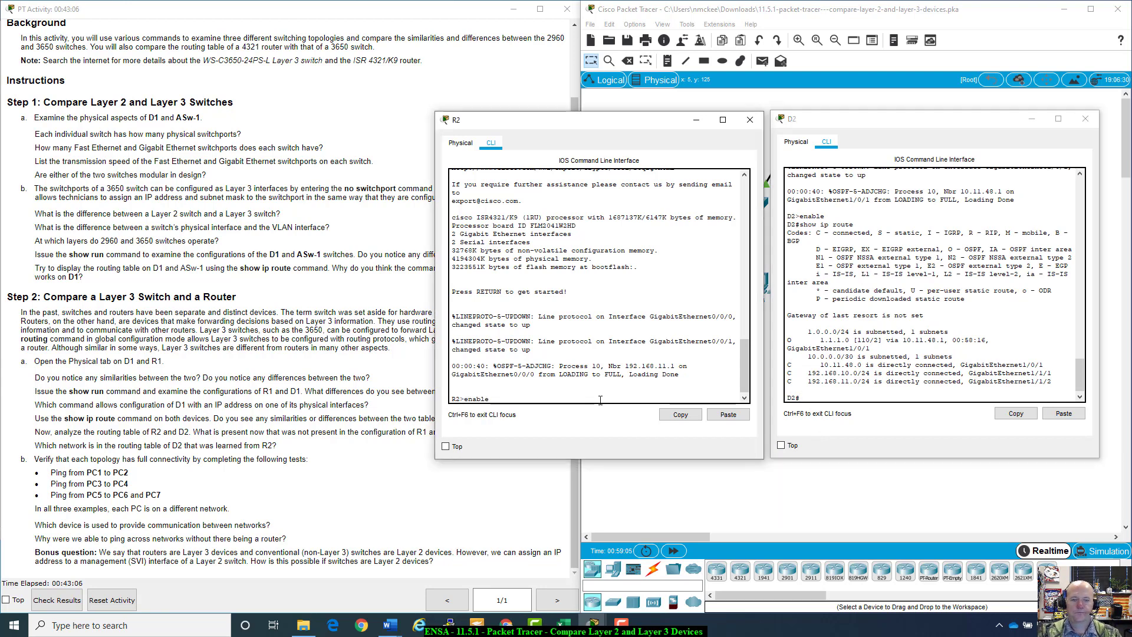
{"action": "key", "text": "Return"}
{"action": "type", "text": "show ip"}
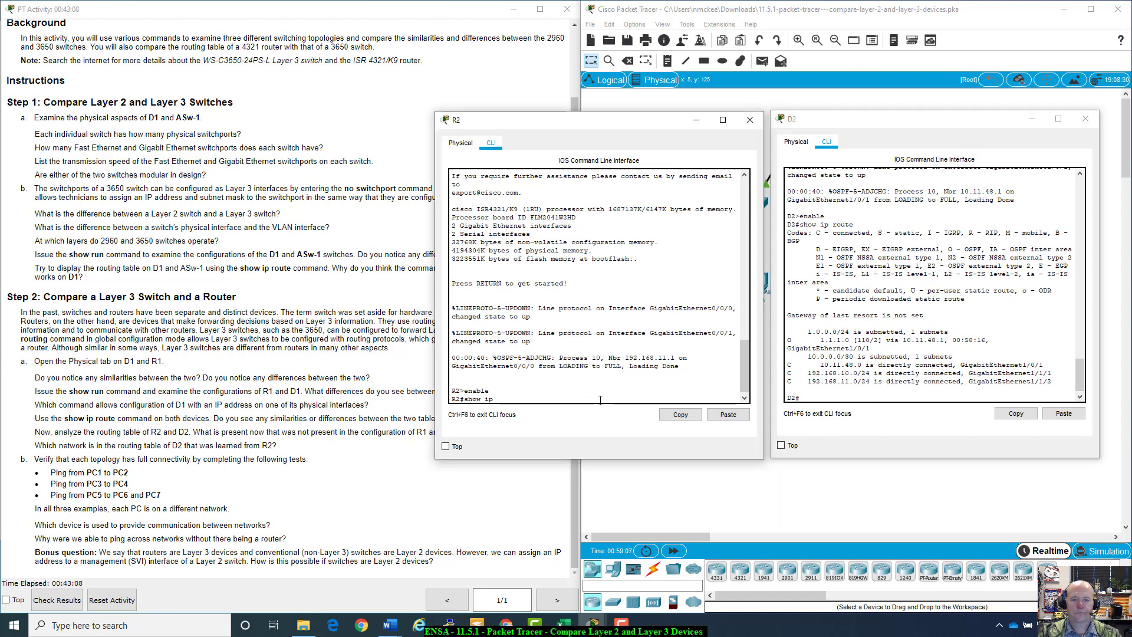
{"action": "type", "text": " route"}
{"action": "key", "text": "Return"}
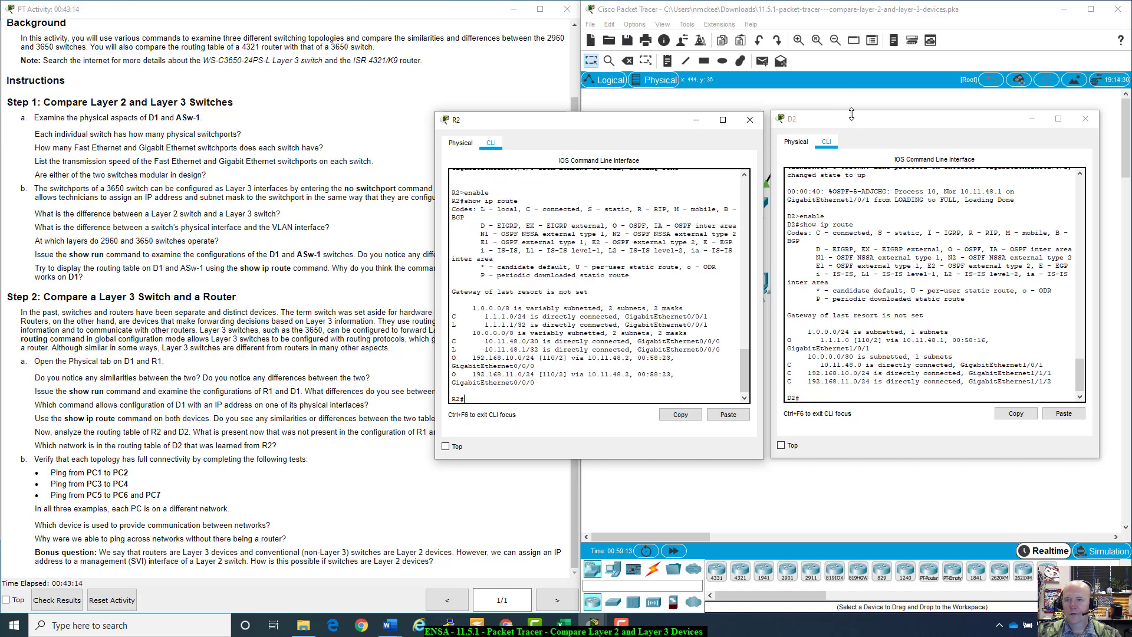
{"action": "mouse_move", "coordinate": [844, 122]}
{"action": "left_mouse_down"}
{"action": "mouse_move", "coordinate": [863, 183]}
{"action": "mouse_move", "coordinate": [887, 142]}
{"action": "mouse_move", "coordinate": [859, 118]}
{"action": "left_mouse_up"}
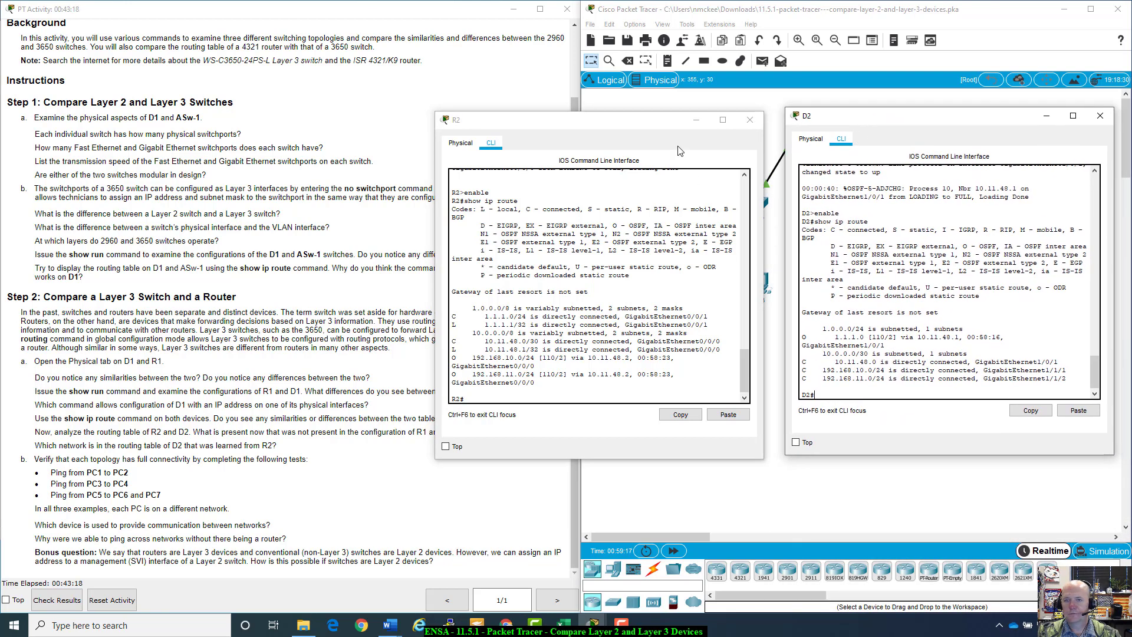
{"action": "left_click_drag", "start_coordinate": [682, 126], "coordinate": [699, 125]}
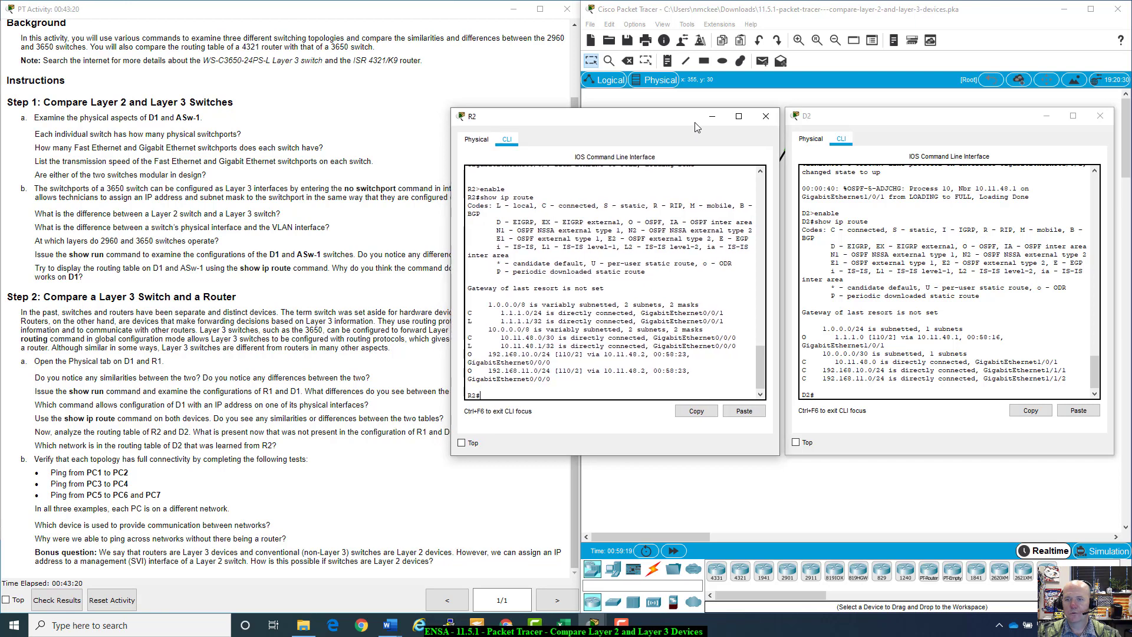
Step: Reread the R2 and D2 routing table question and highlight D2's OSPF route, R2's OSPF routes and the O - OSPF code
{"action": "left_click", "coordinate": [227, 392]}
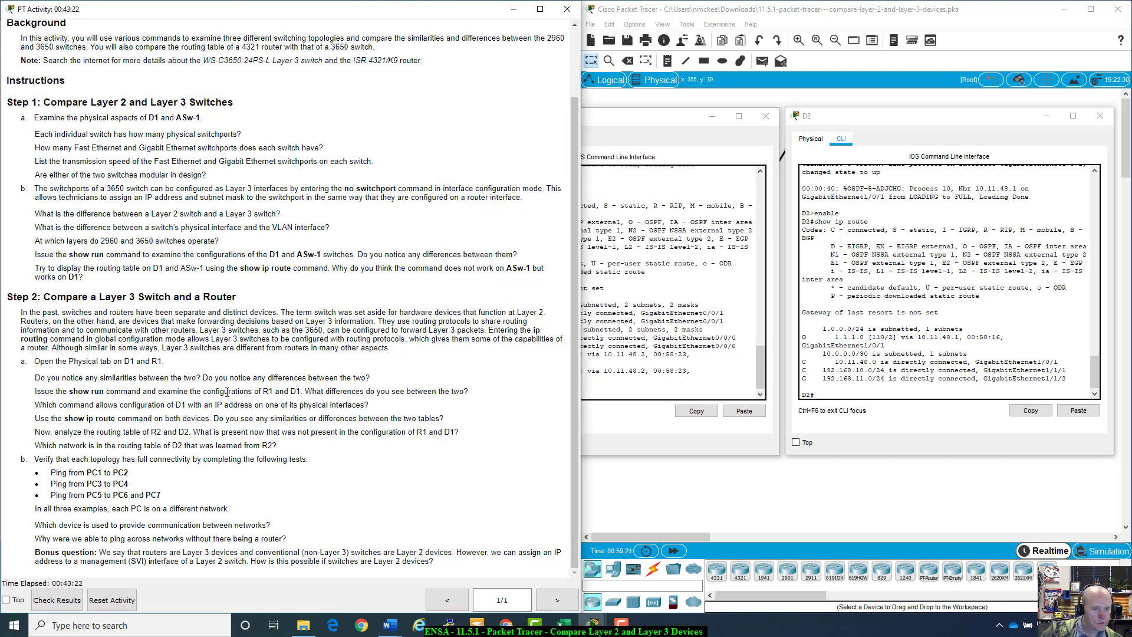
{"action": "left_click_drag", "start_coordinate": [34, 418], "coordinate": [462, 429]}
{"action": "left_click", "coordinate": [475, 427]}
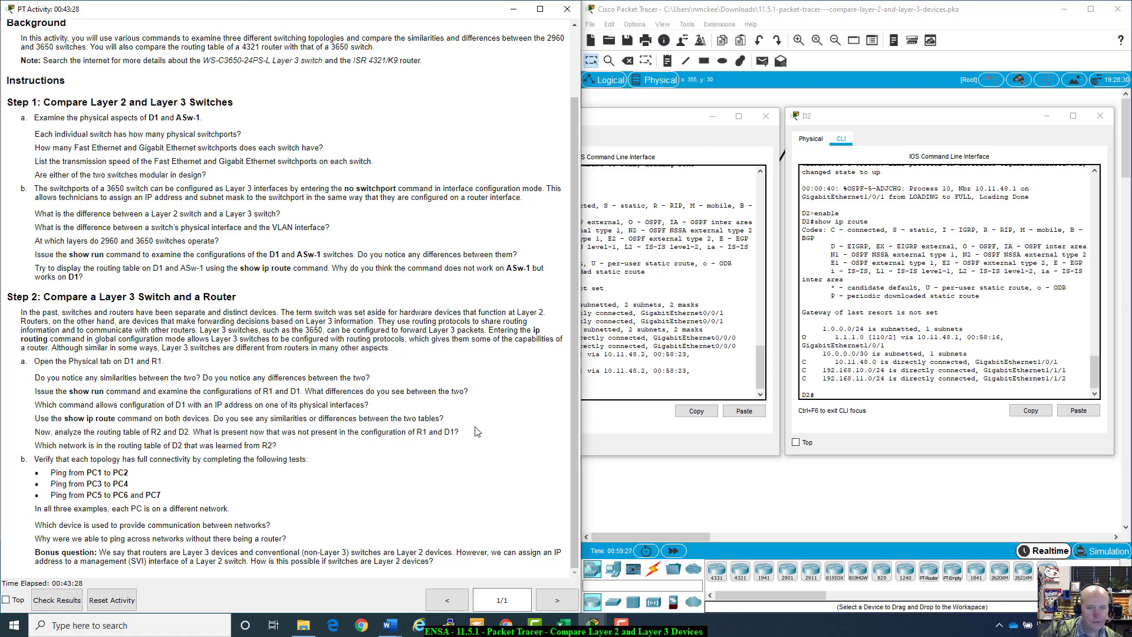
{"action": "left_click", "coordinate": [662, 416]}
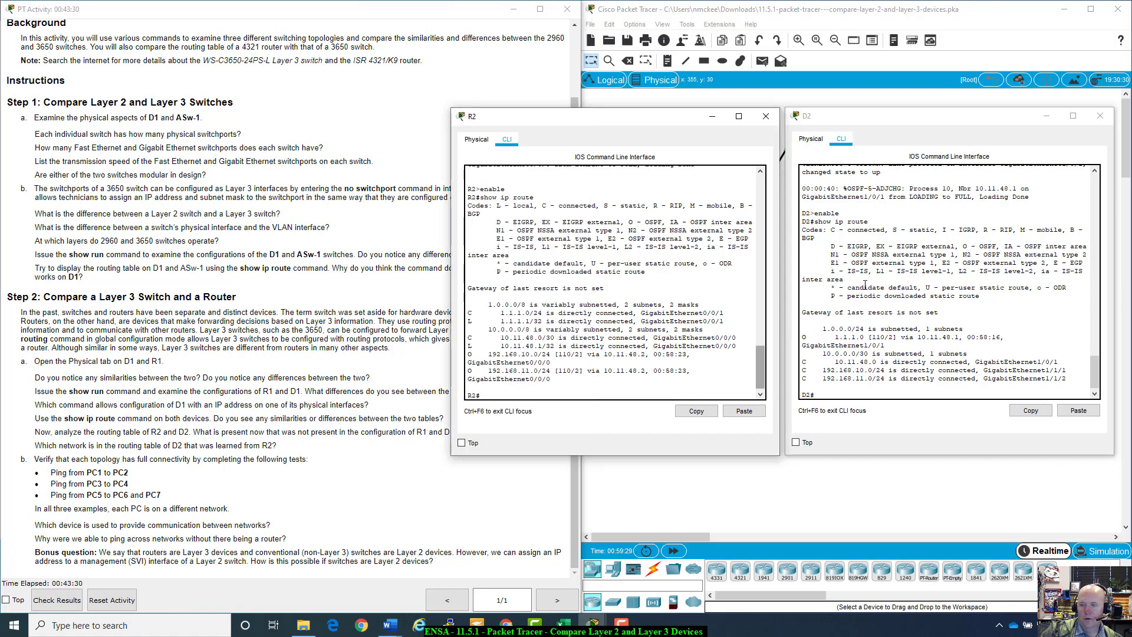
{"action": "left_click_drag", "start_coordinate": [803, 335], "coordinate": [1005, 337]}
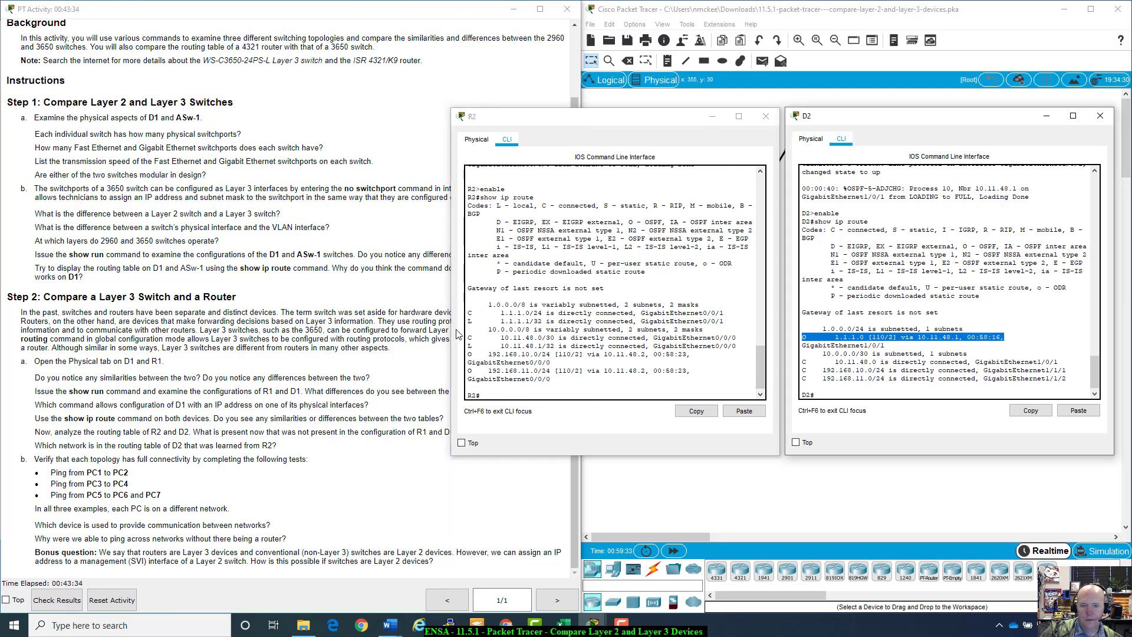
{"action": "left_click_drag", "start_coordinate": [469, 354], "coordinate": [704, 377]}
{"action": "left_click", "coordinate": [703, 377]}
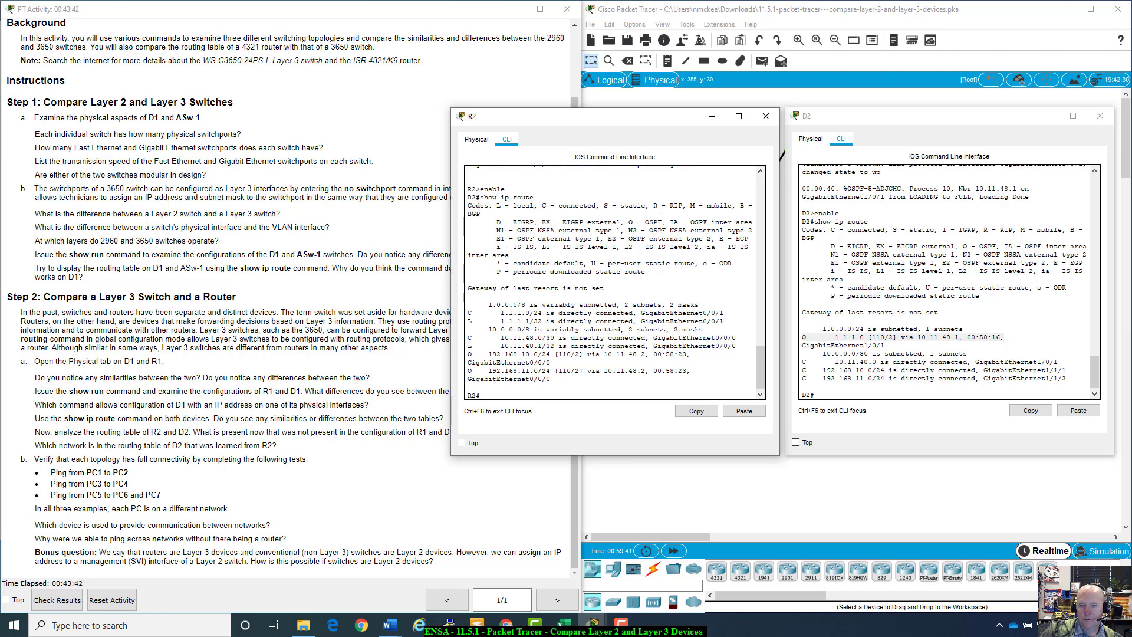
{"action": "left_click_drag", "start_coordinate": [628, 221], "coordinate": [663, 220]}
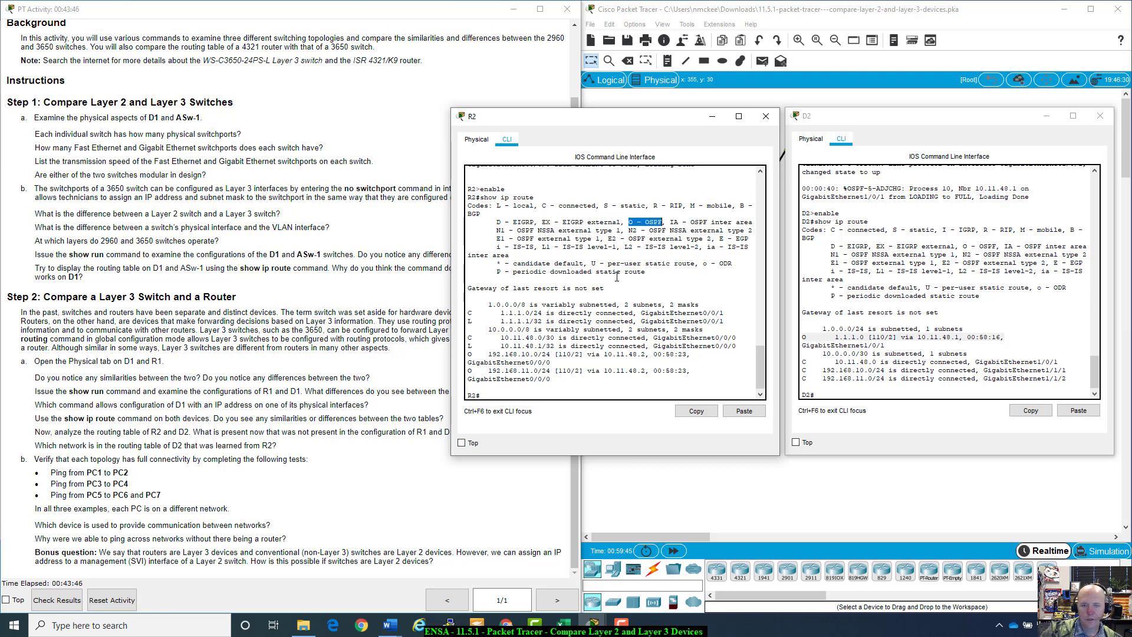
Step: Examine D2's OSPF route to 1.1.1.0 via 10.11.48.1 and compare it with R2's local 10.11.48.1/32 route
{"action": "left_click", "coordinate": [85, 417]}
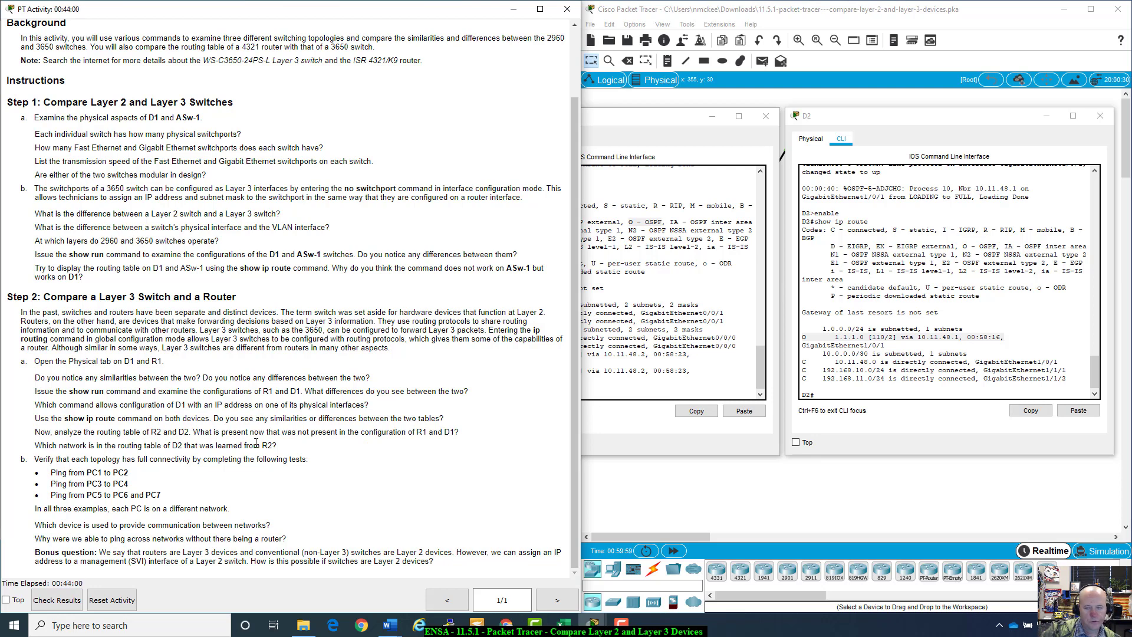
{"action": "left_click", "coordinate": [903, 371]}
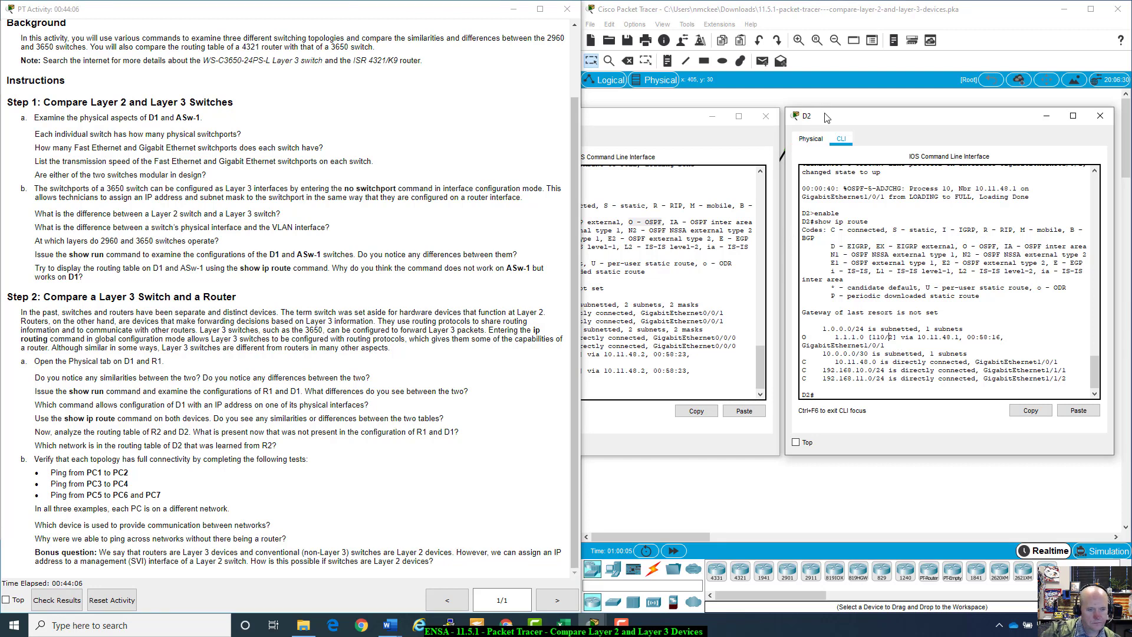
{"action": "left_click", "coordinate": [669, 120]}
{"action": "left_click", "coordinate": [852, 120]}
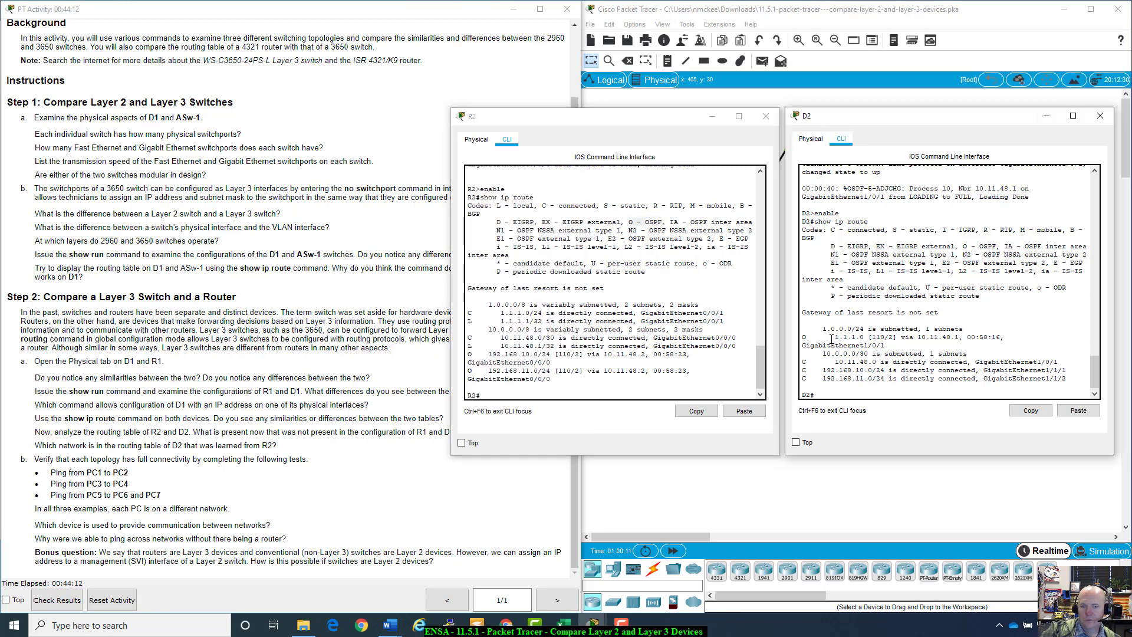
{"action": "left_click_drag", "start_coordinate": [831, 340], "coordinate": [1018, 345]}
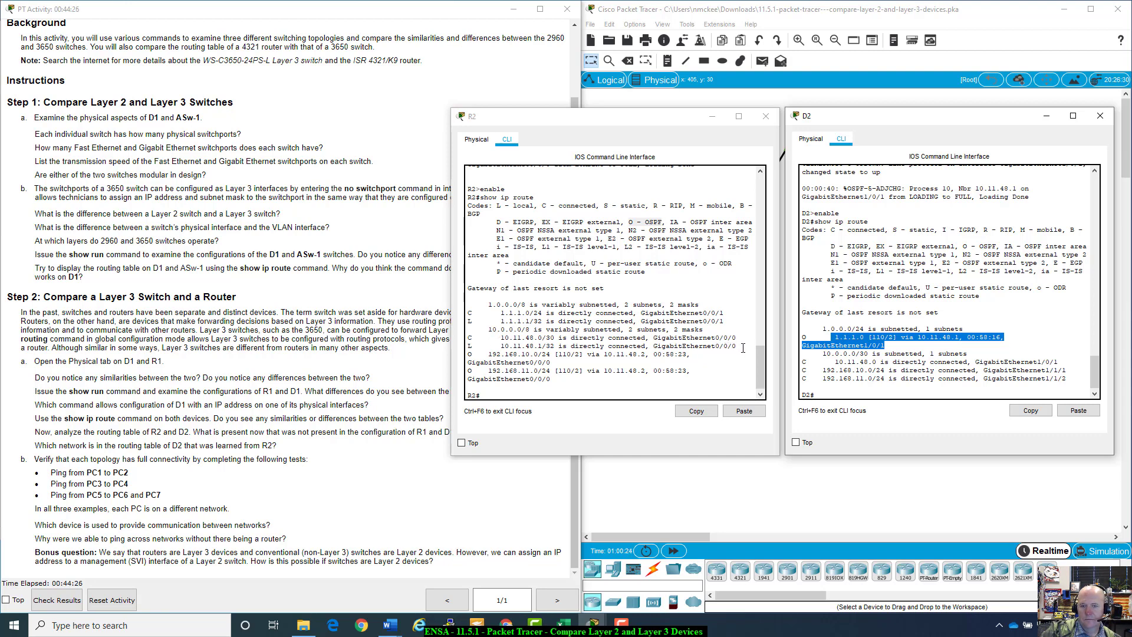
{"action": "left_click_drag", "start_coordinate": [742, 348], "coordinate": [472, 340]}
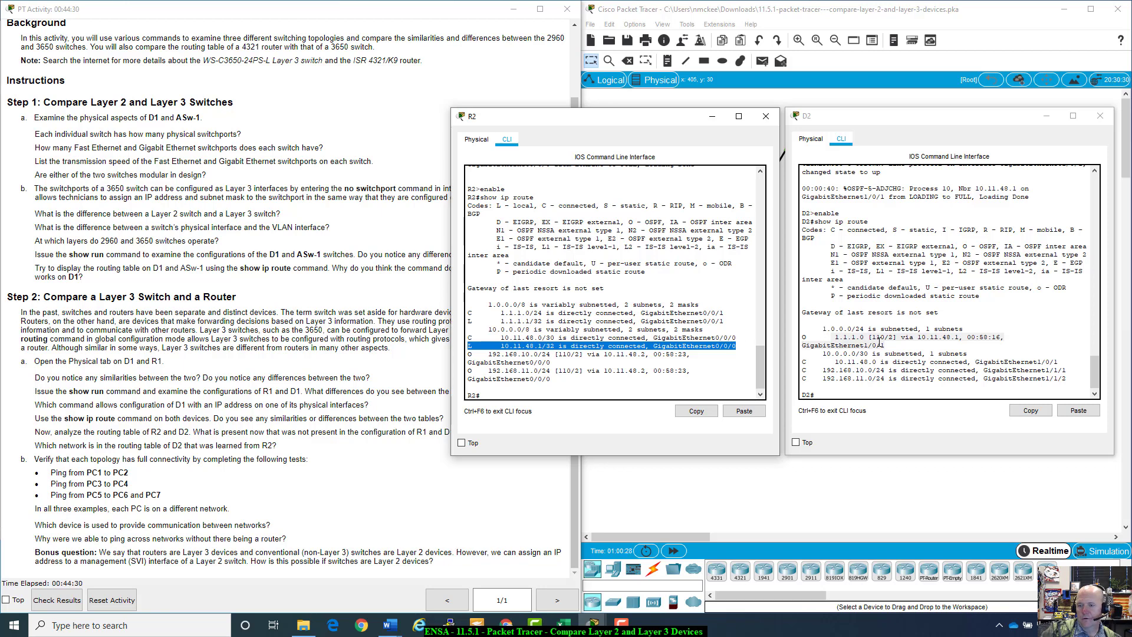
{"action": "left_click_drag", "start_coordinate": [883, 346], "coordinate": [833, 337]}
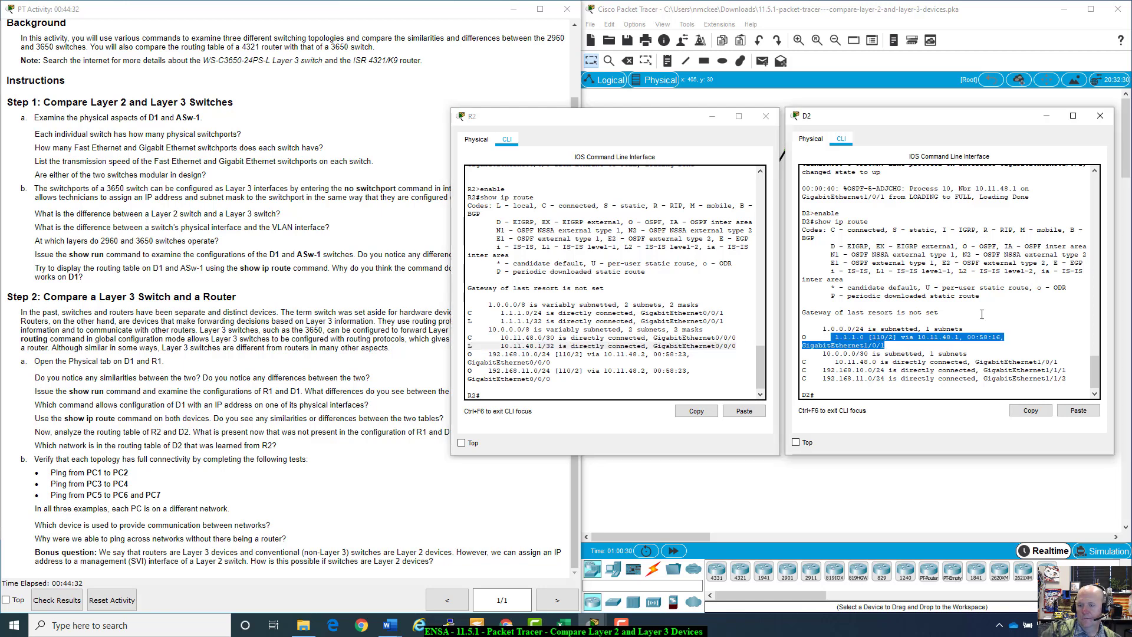
{"action": "left_click", "coordinate": [843, 340]}
{"action": "left_click_drag", "start_coordinate": [836, 338], "coordinate": [889, 344]}
{"action": "left_click", "coordinate": [889, 343]}
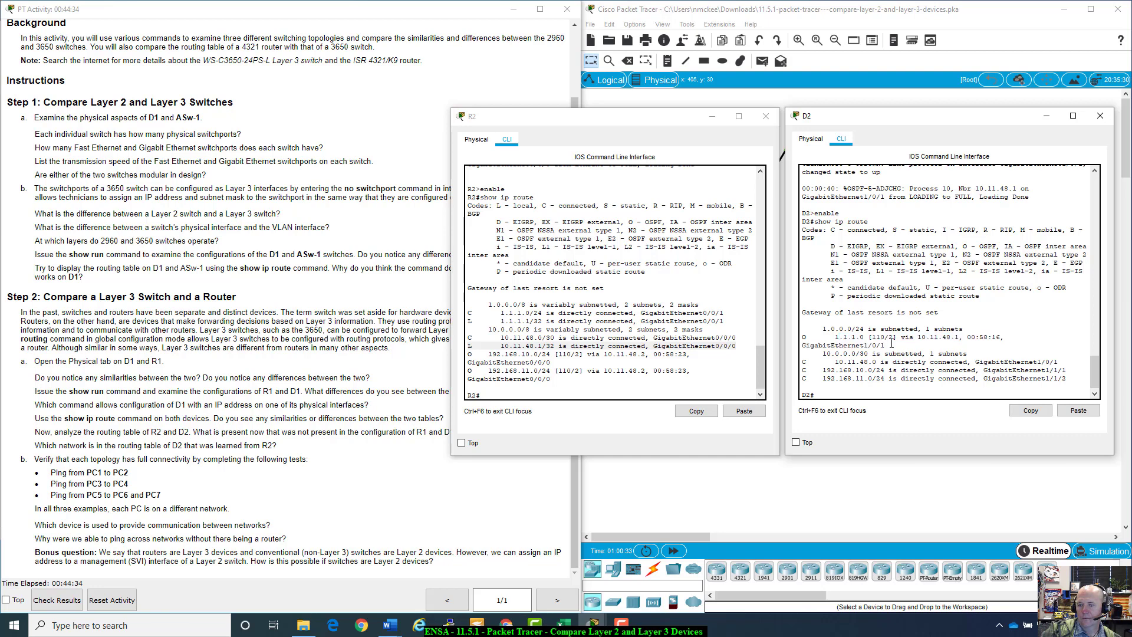
Step: Highlight the question about the network D2 learned from R2 and close the D2 and R2 windows
{"action": "left_click", "coordinate": [276, 459]}
{"action": "left_click_drag", "start_coordinate": [53, 446], "coordinate": [179, 446]}
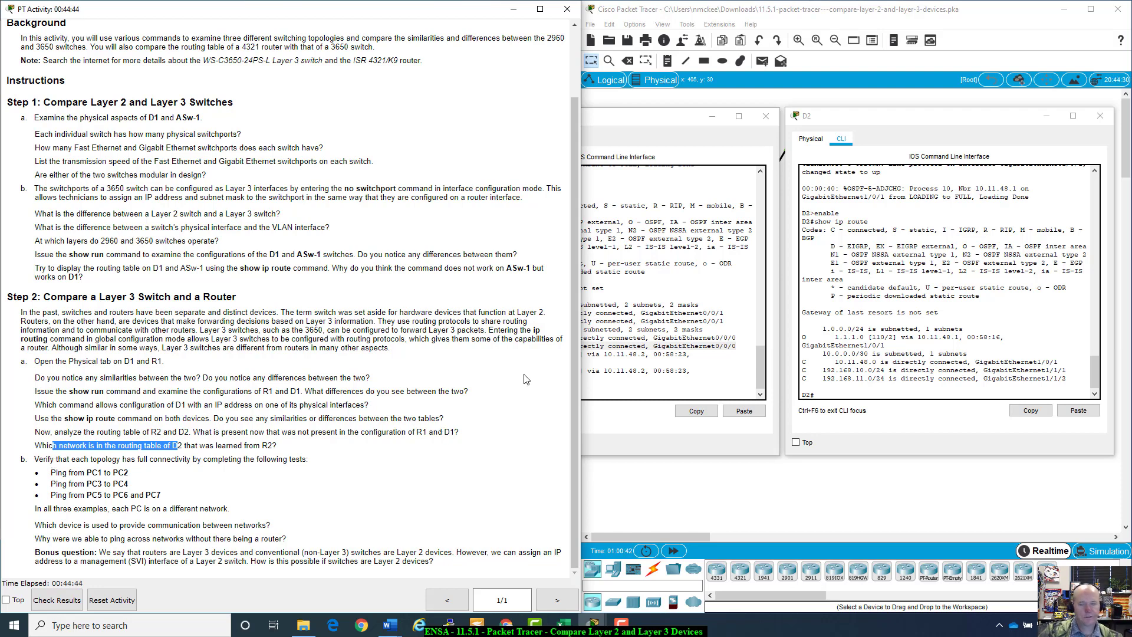
{"action": "left_click", "coordinate": [1099, 115]}
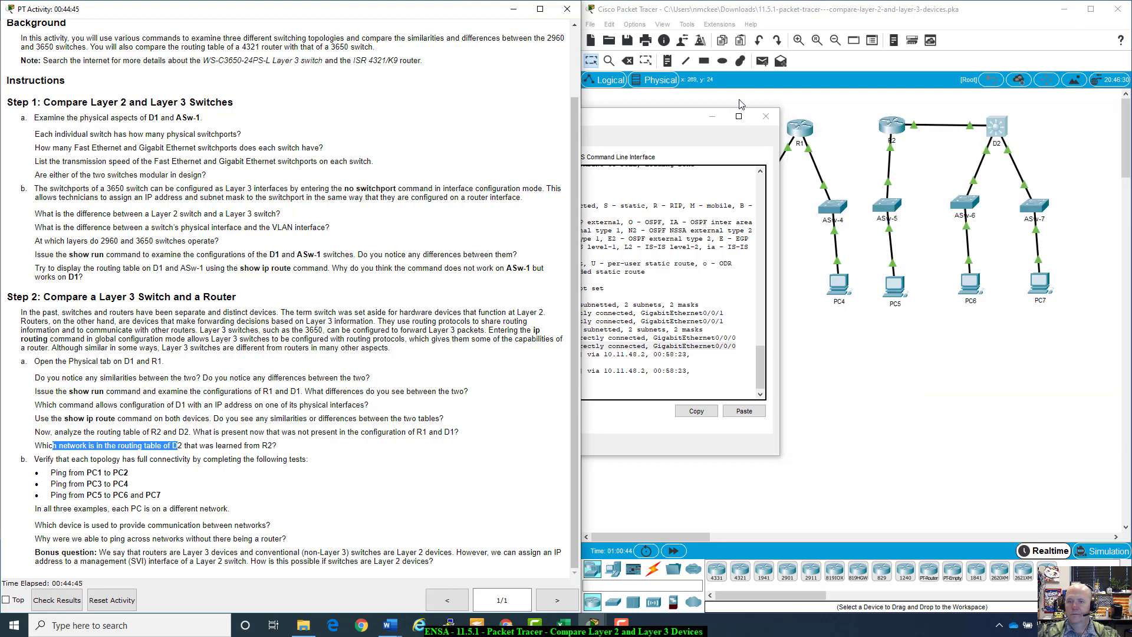
{"action": "left_click", "coordinate": [766, 115]}
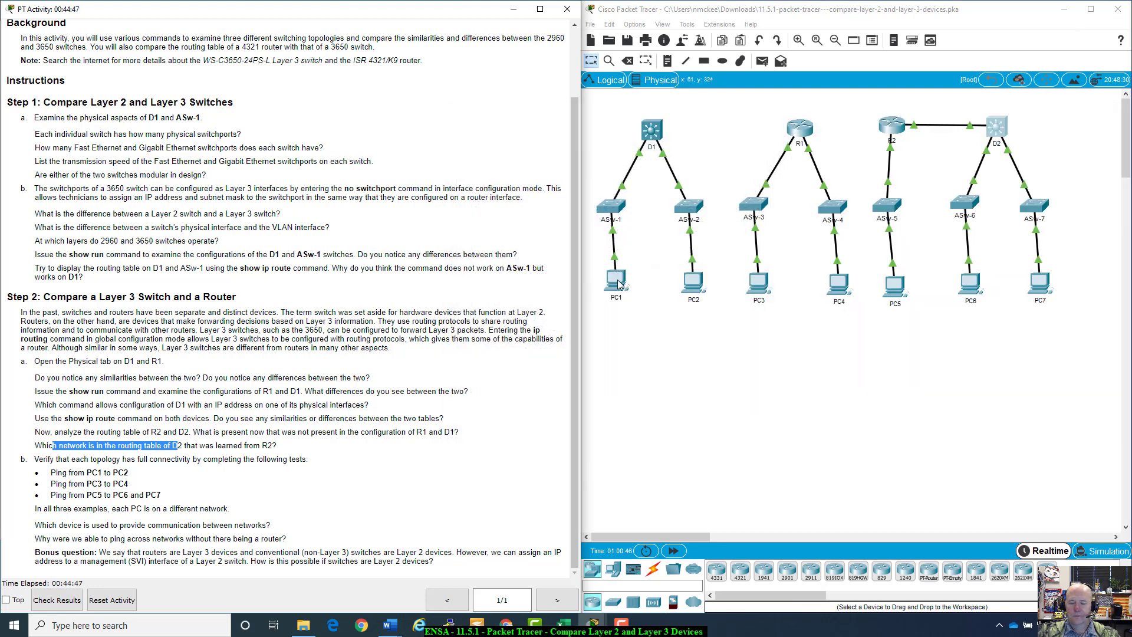
Step: Open PC2's IP Configuration and move its window clear of the first topology
{"action": "left_click", "coordinate": [695, 277]}
{"action": "left_click_drag", "start_coordinate": [635, 134], "coordinate": [981, 145]}
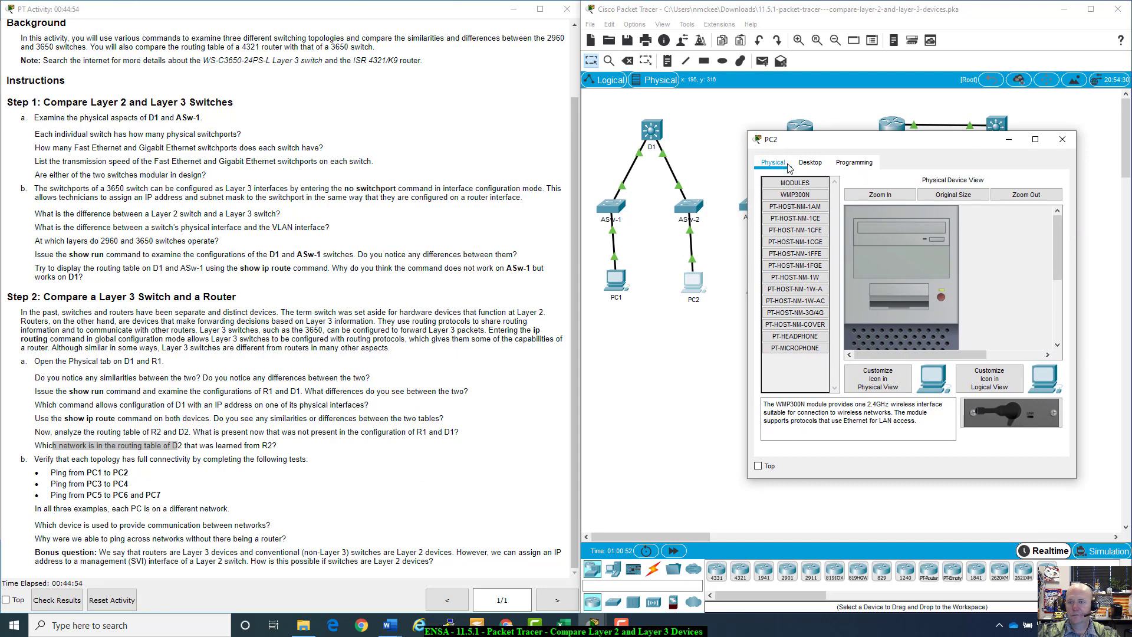
{"action": "left_click", "coordinate": [810, 162]}
{"action": "left_click", "coordinate": [790, 189]}
{"action": "left_click_drag", "start_coordinate": [862, 140], "coordinate": [896, 130]}
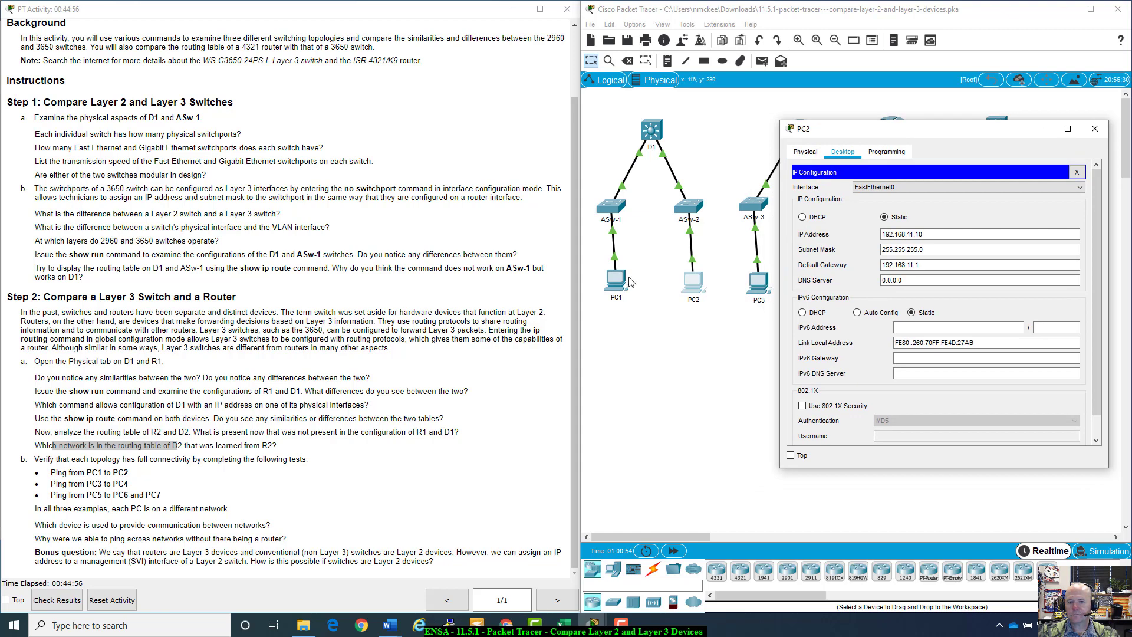
Step: Open the Command Prompt on PC1, with its window placed beside the topology
{"action": "left_click", "coordinate": [620, 281]}
{"action": "left_click_drag", "start_coordinate": [490, 135], "coordinate": [513, 182]}
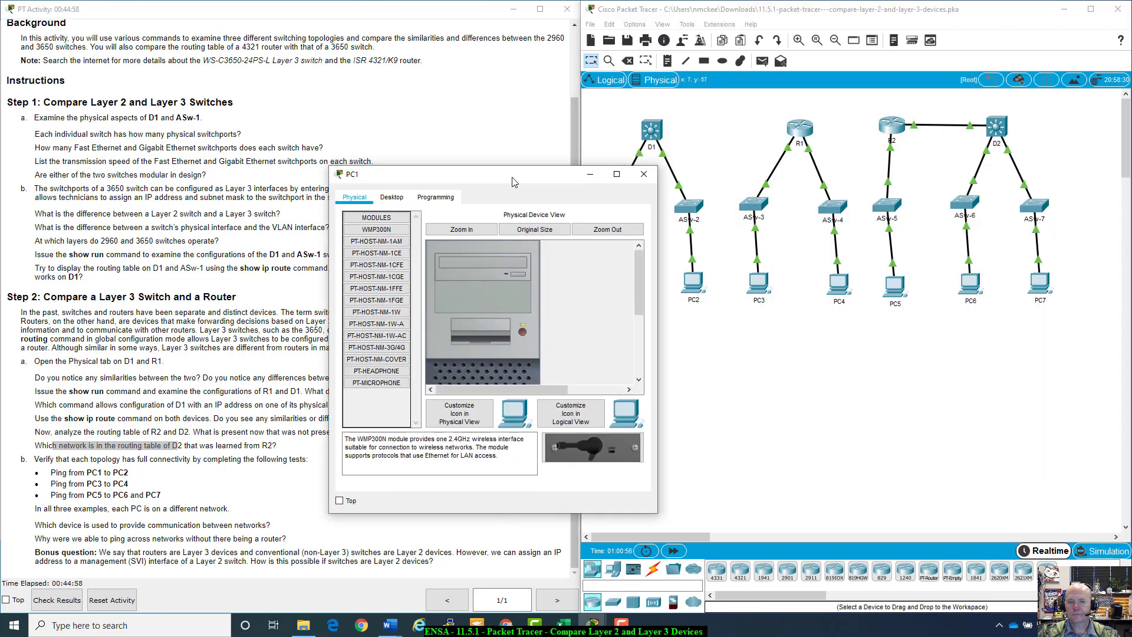
{"action": "left_click", "coordinate": [406, 201]}
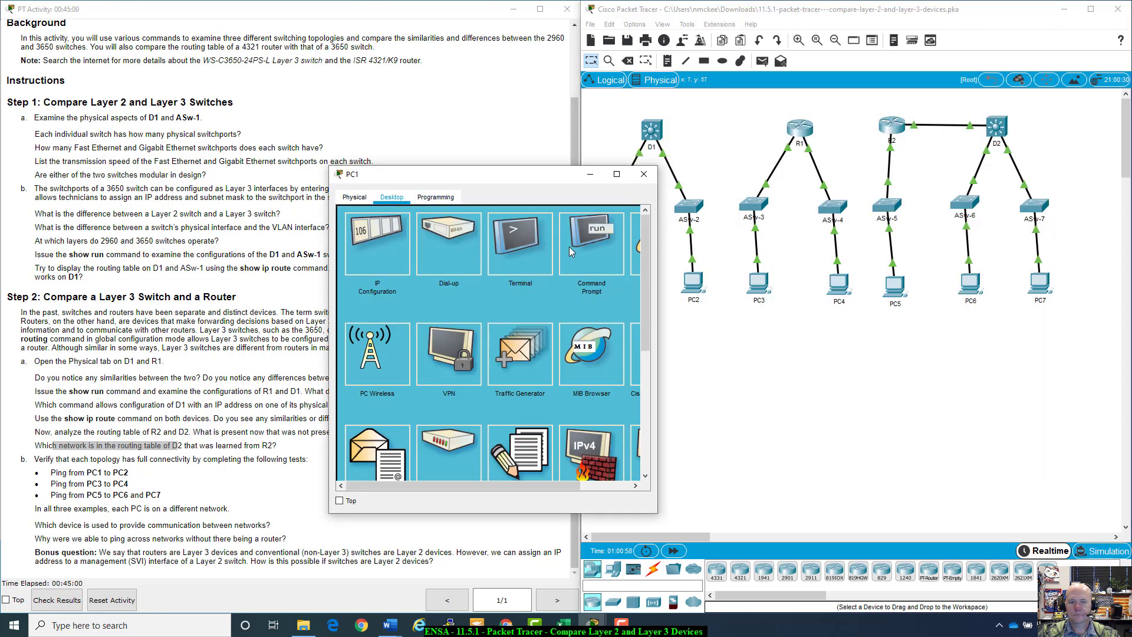
{"action": "left_click", "coordinate": [596, 243]}
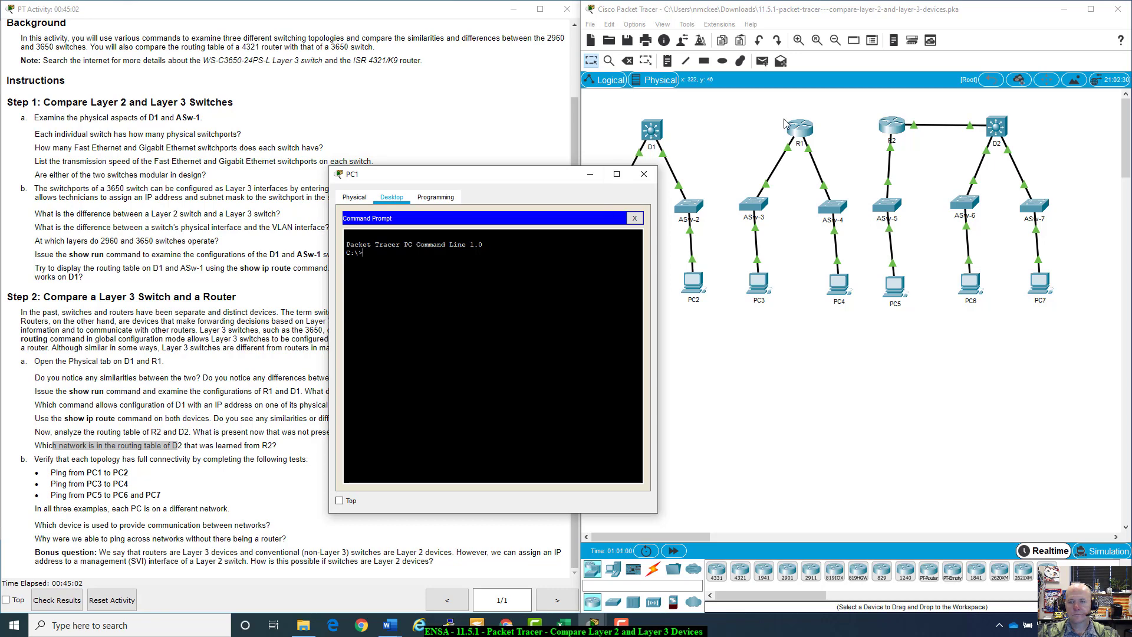
Step: Copy PC2's IPv4 address from its IP Configuration
{"action": "left_click", "coordinate": [698, 282]}
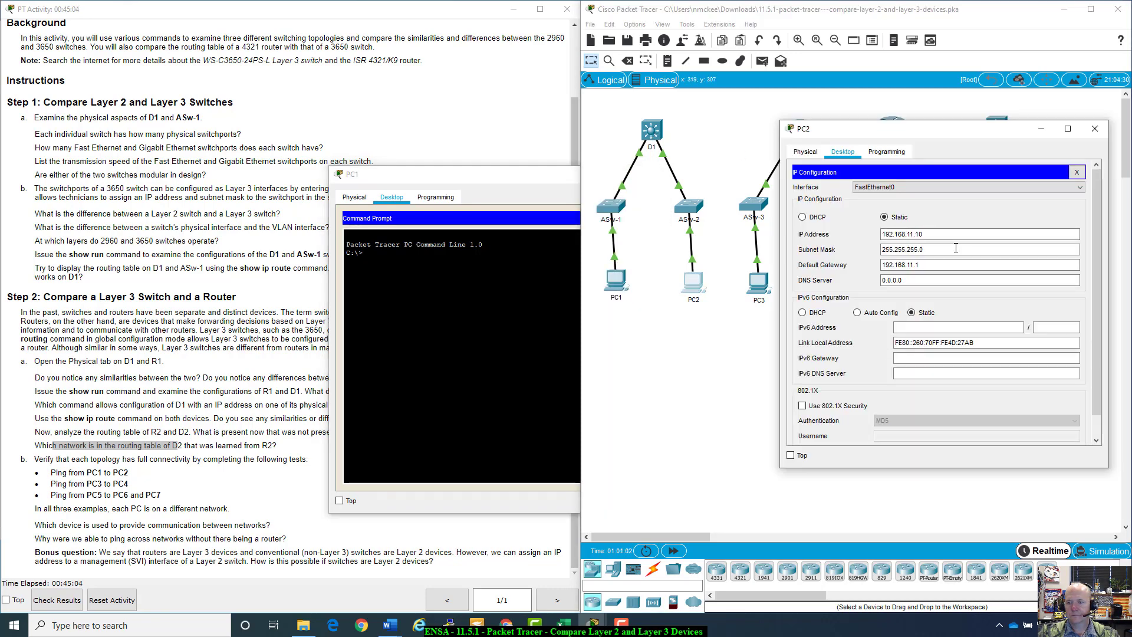
{"action": "left_click_drag", "start_coordinate": [925, 234], "coordinate": [881, 236]}
{"action": "right_click", "coordinate": [889, 234]}
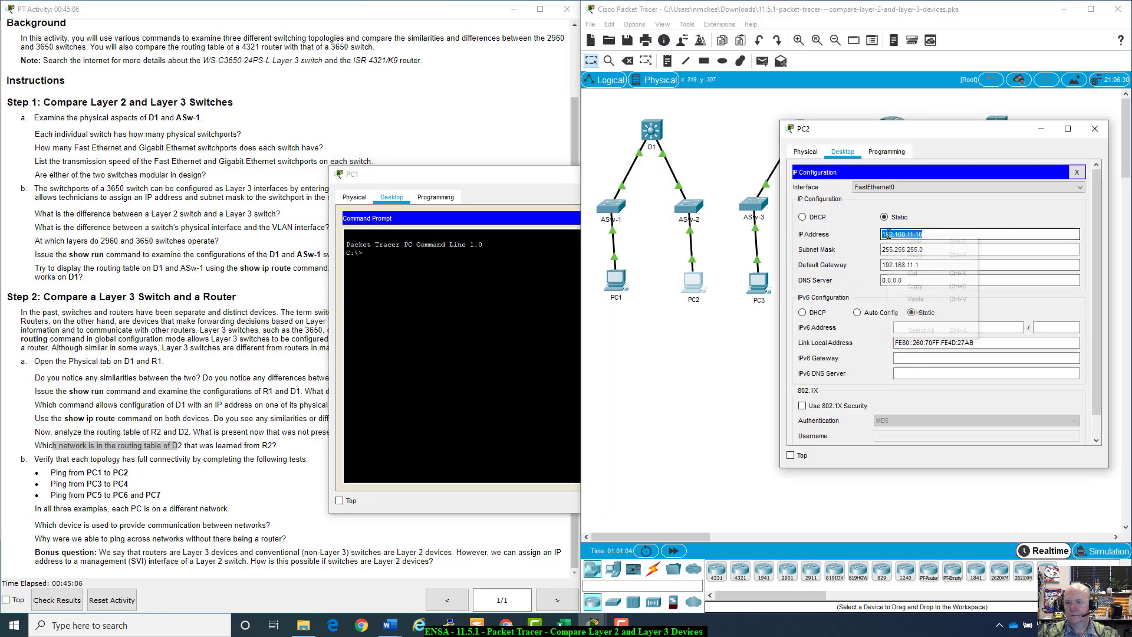
{"action": "left_click", "coordinate": [915, 286]}
Step: Ping PC2 at 192.168.11.10 from PC1's Command Prompt, pasting in the copied address
{"action": "left_click", "coordinate": [577, 274]}
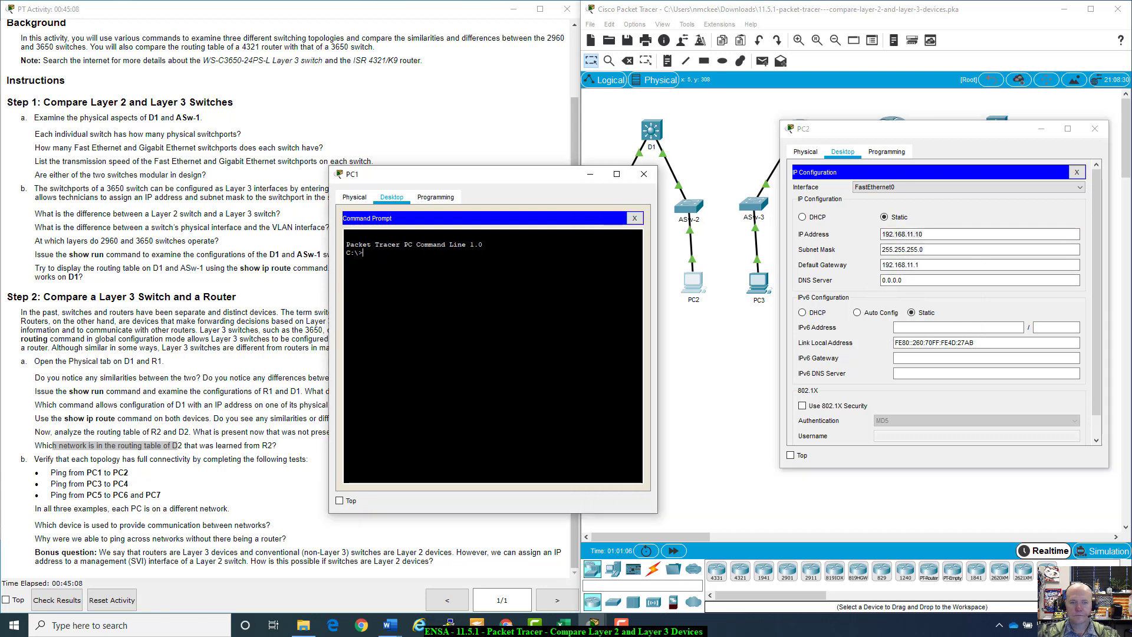
{"action": "type", "text": "ping"}
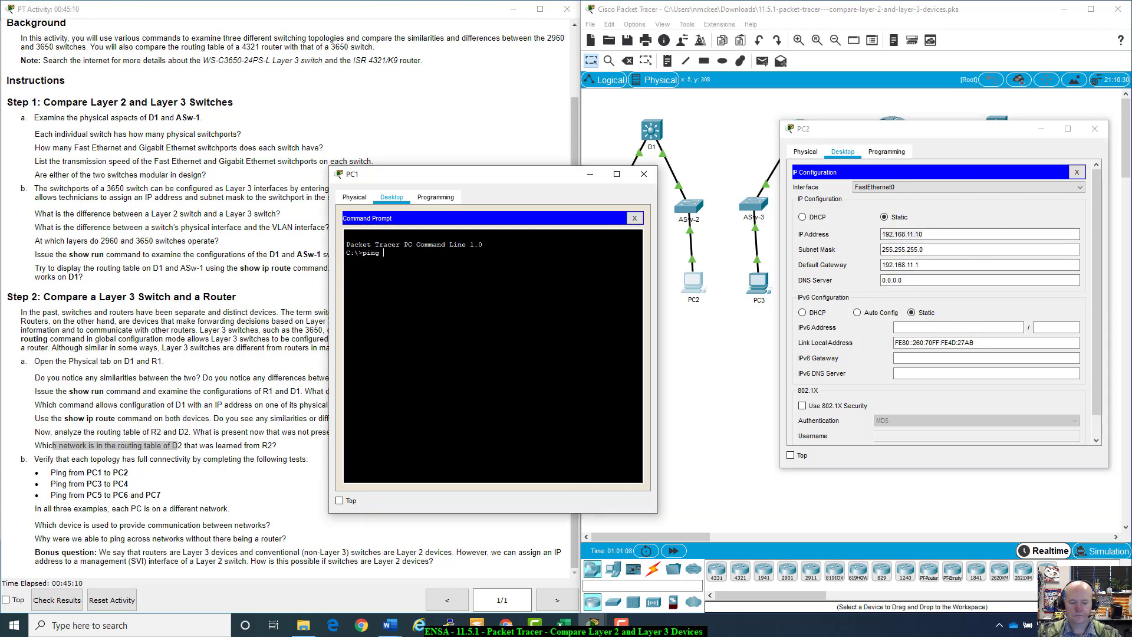
{"action": "right_click", "coordinate": [529, 271]}
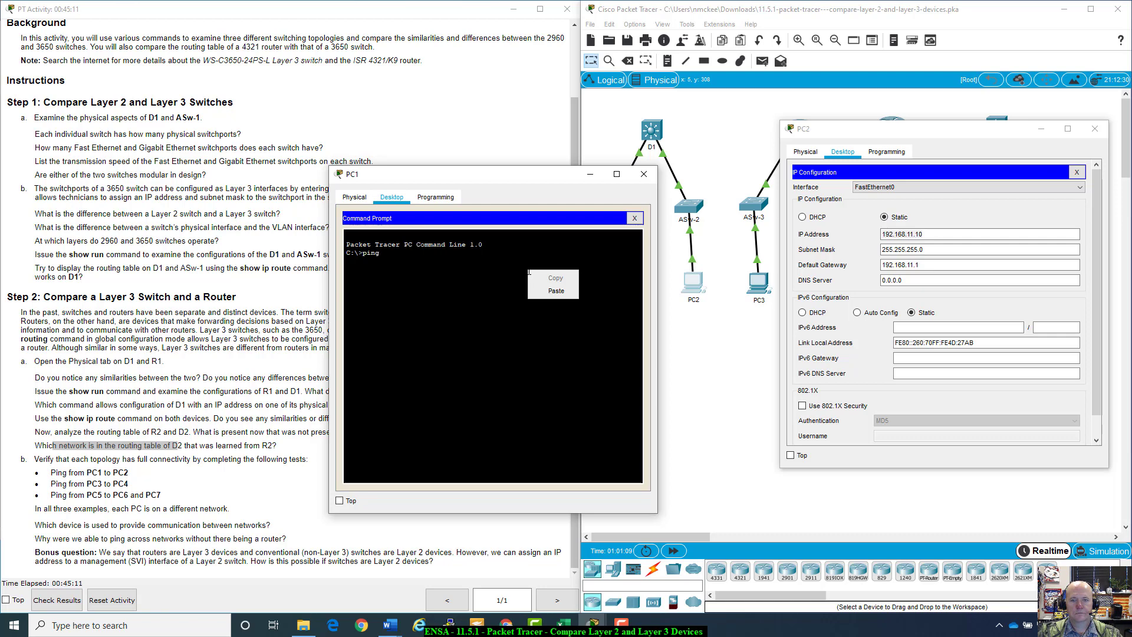
{"action": "left_click", "coordinate": [561, 289]}
{"action": "key", "text": "Return"}
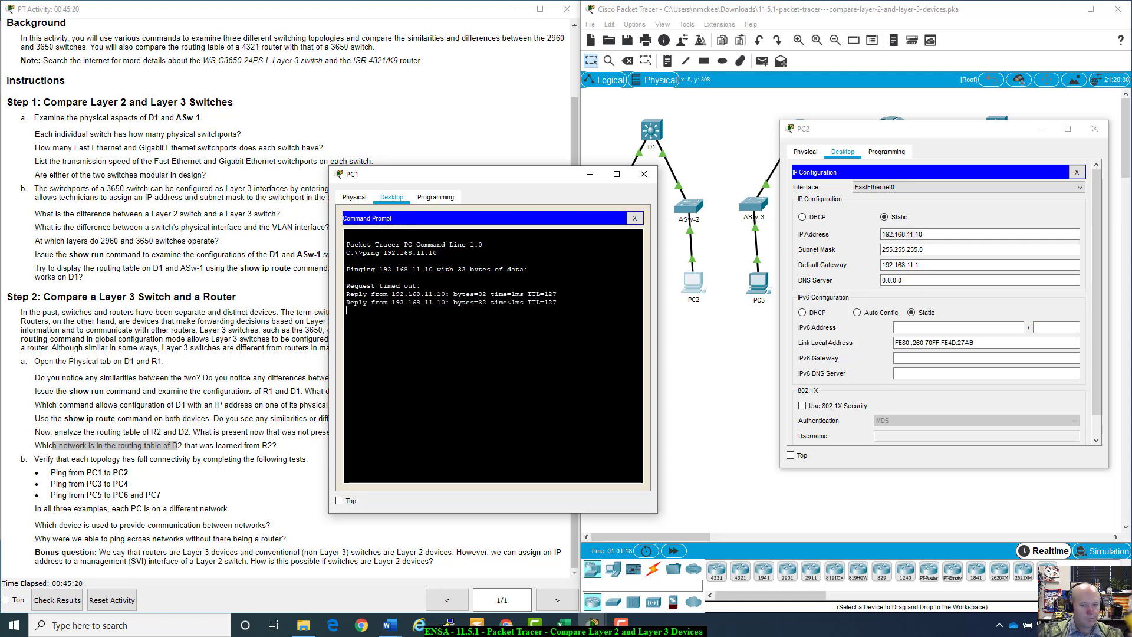
Step: Repeat the ping from PC1 to 192.168.11.10 and close the PC1 and PC2 windows
{"action": "key", "text": "Up"}
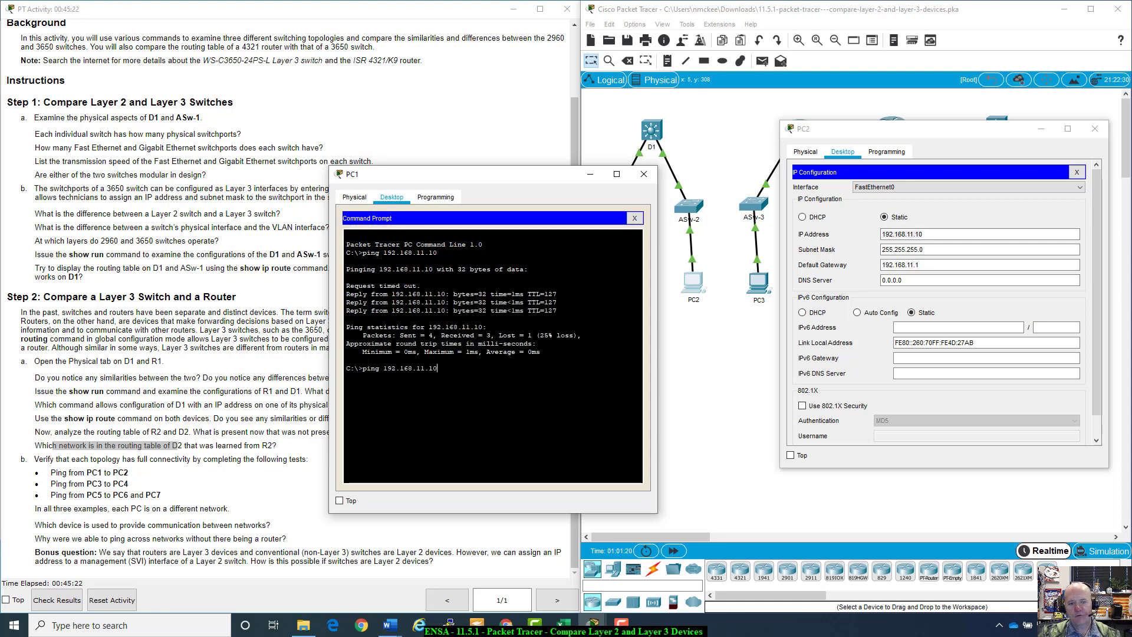
{"action": "key", "text": "Return"}
{"action": "left_click", "coordinate": [643, 174]}
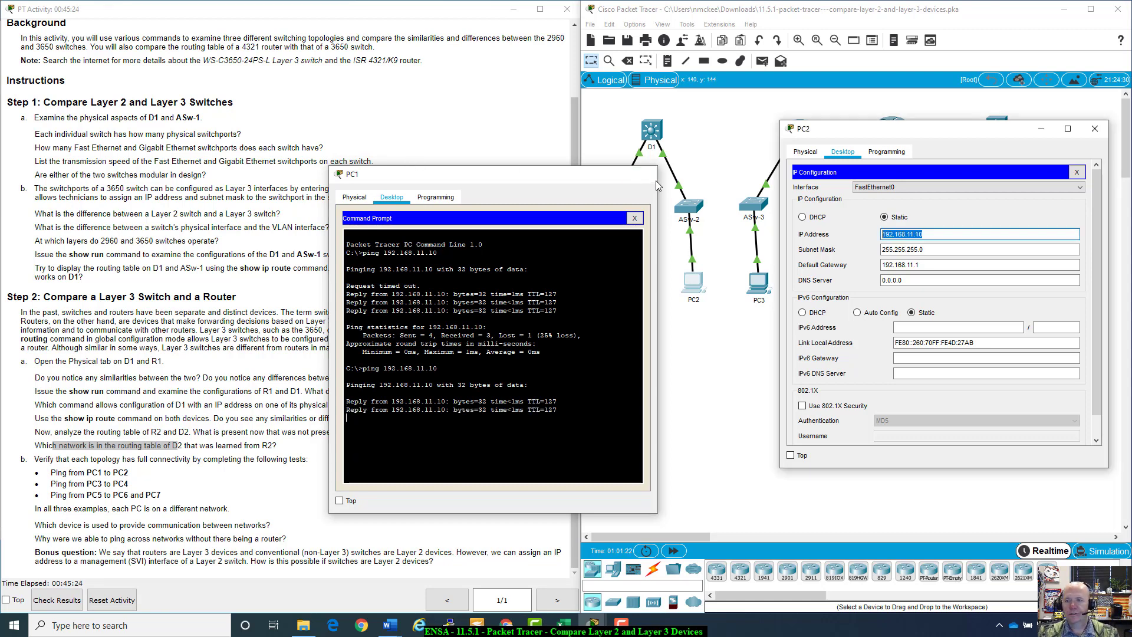
{"action": "left_click", "coordinate": [1095, 129]}
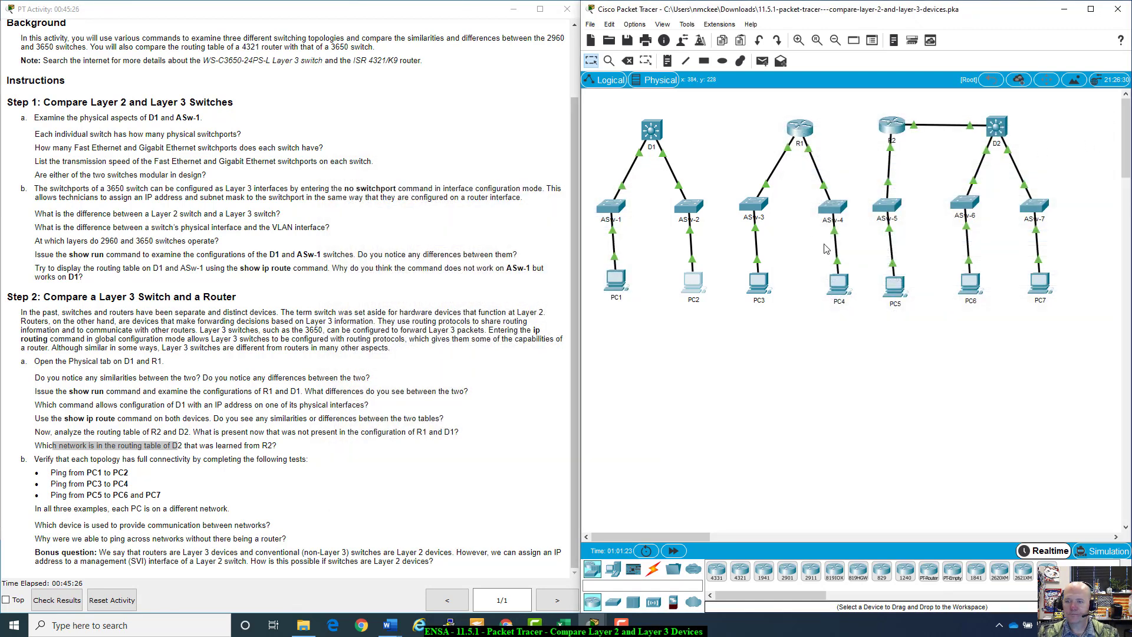
Step: Copy PC4's IPv4 address from its IP Configuration and close the PC4 window
{"action": "left_click", "coordinate": [837, 292]}
{"action": "left_click_drag", "start_coordinate": [604, 138], "coordinate": [938, 124]}
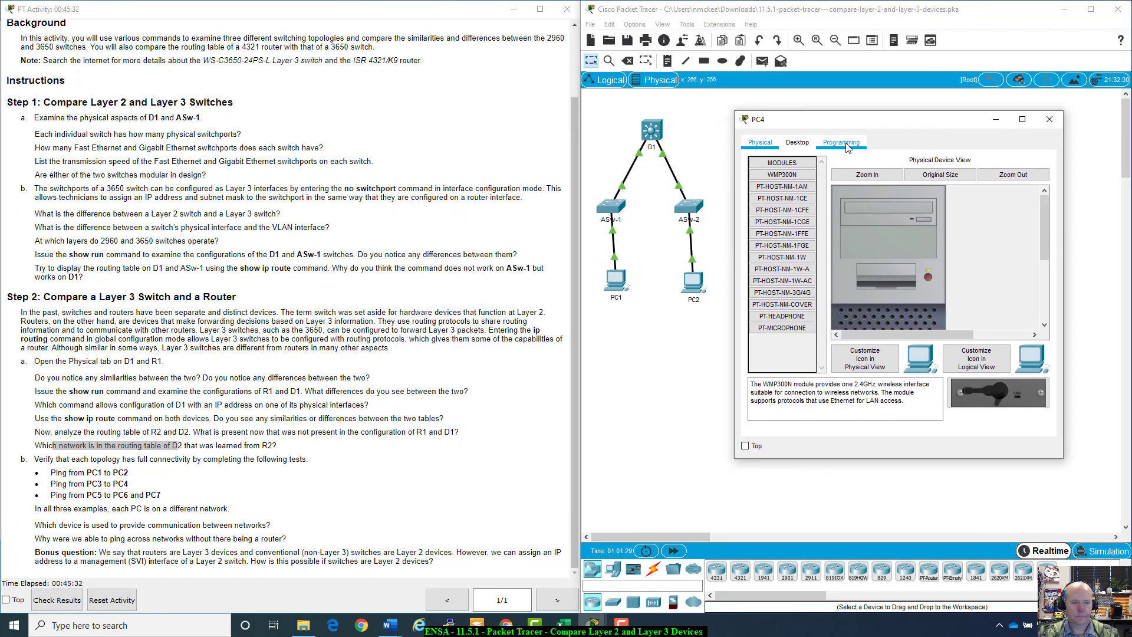
{"action": "left_click", "coordinate": [797, 142]}
{"action": "left_click", "coordinate": [818, 188]}
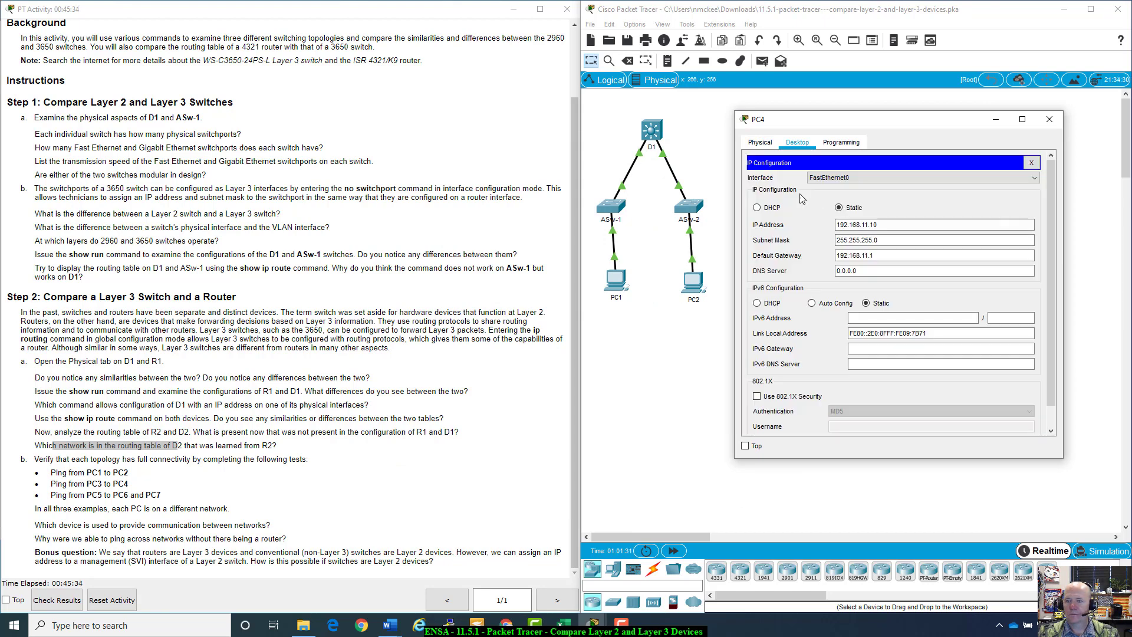
{"action": "double_click", "coordinate": [873, 223]}
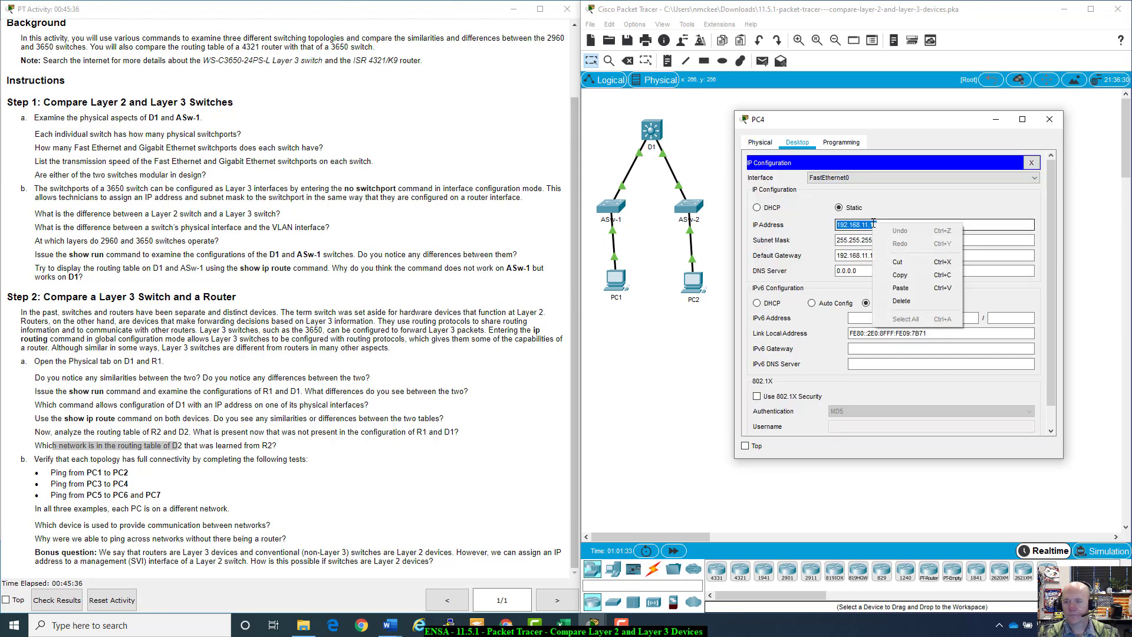
{"action": "right_click", "coordinate": [873, 223]}
{"action": "left_click", "coordinate": [894, 277]}
{"action": "left_click", "coordinate": [1050, 119]}
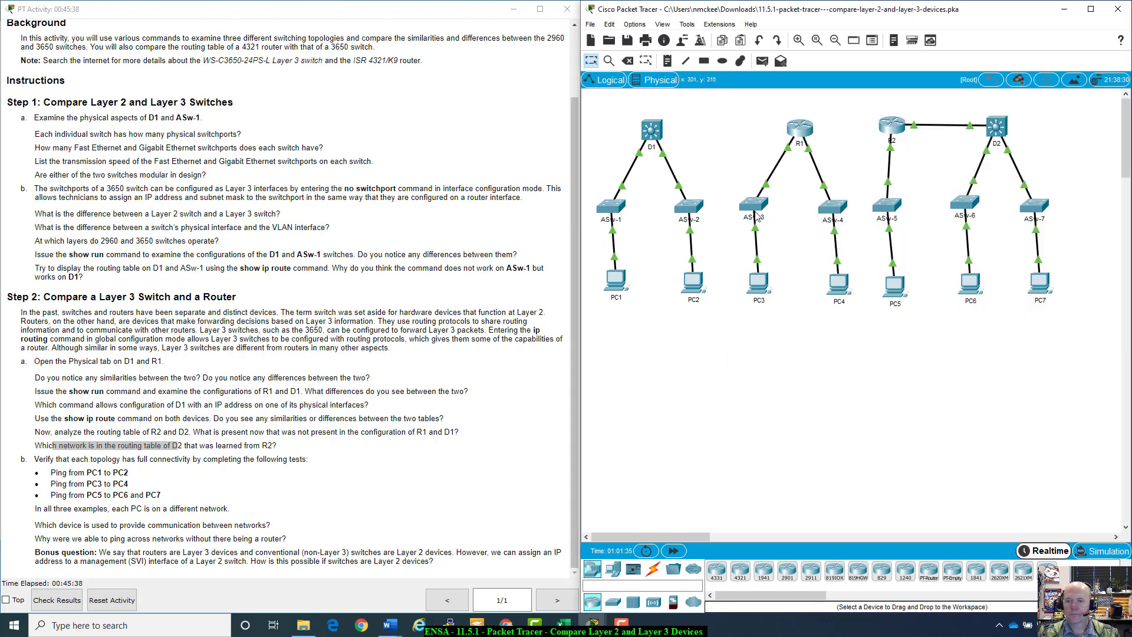
Step: Ping PC4 at 192.168.11.10 from PC3's Command Prompt using the copied address
{"action": "left_click", "coordinate": [760, 281]}
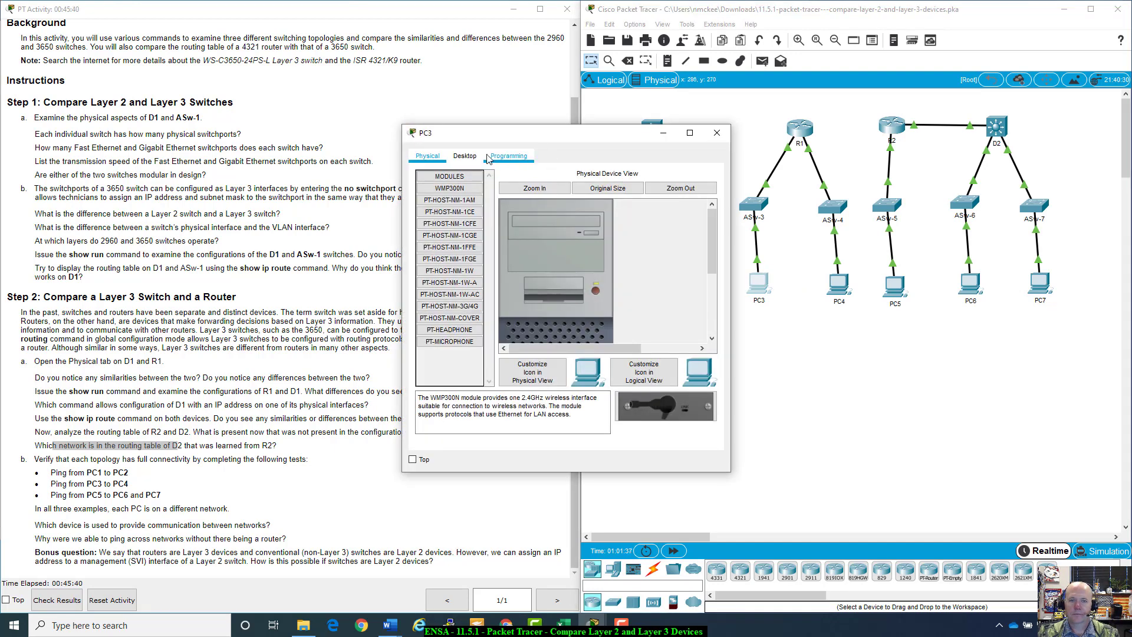
{"action": "left_click", "coordinate": [465, 155]}
{"action": "left_click", "coordinate": [686, 210]}
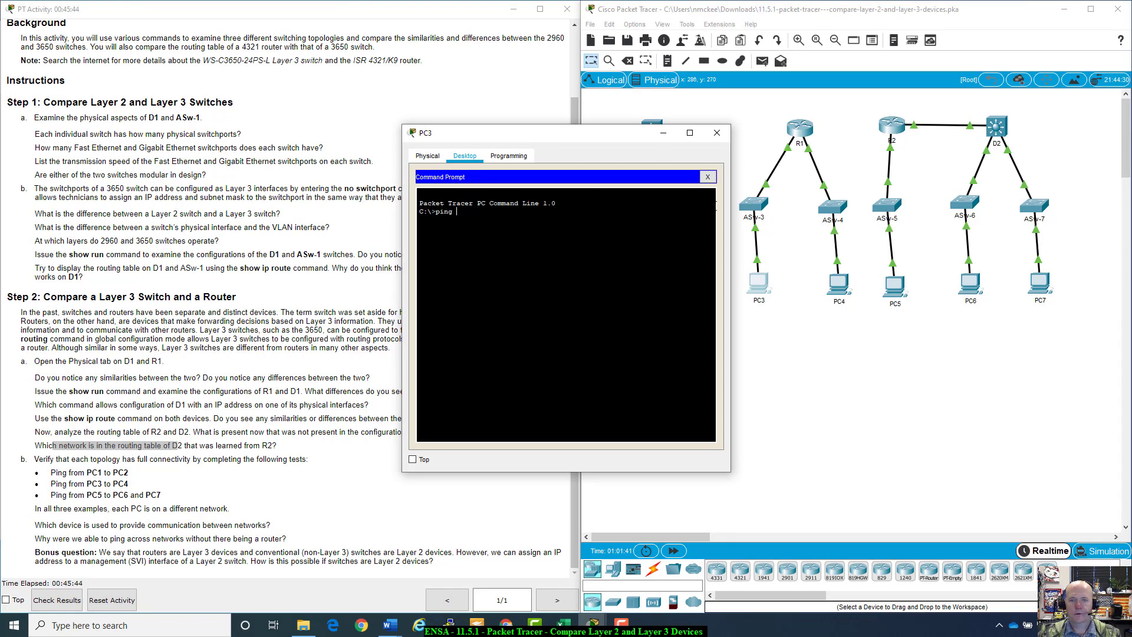
{"action": "type", "text": "ping"}
{"action": "right_click", "coordinate": [628, 251]}
{"action": "left_click", "coordinate": [645, 273]}
{"action": "key", "text": "Return"}
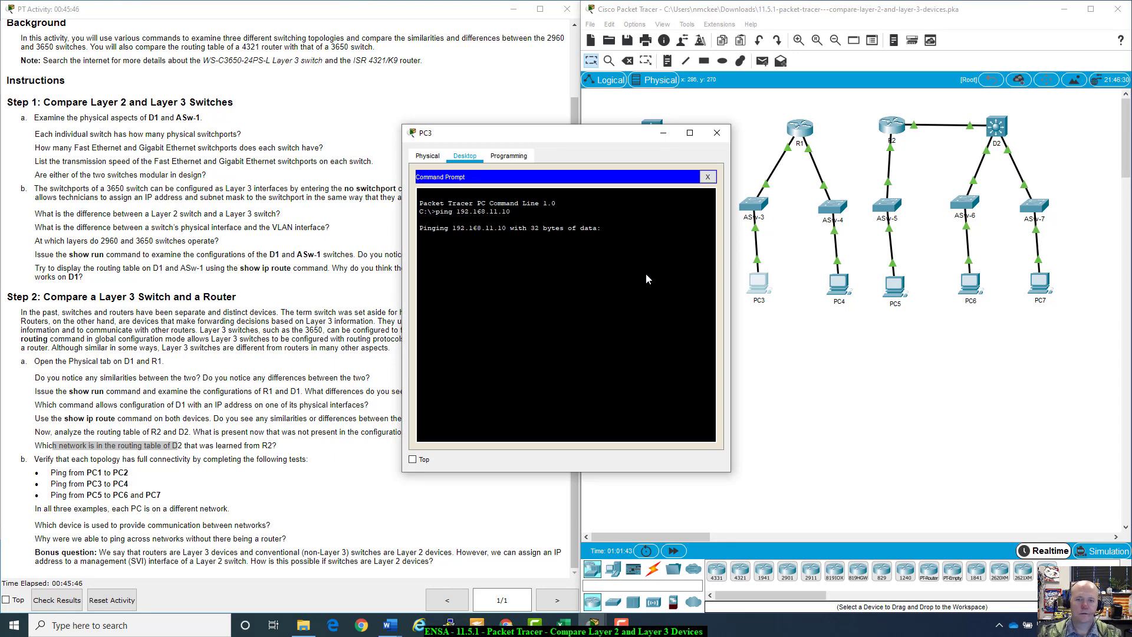
Step: Repeat the ping from PC3 to 192.168.11.10 and close the PC3 window
{"action": "left_click_drag", "start_coordinate": [595, 141], "coordinate": [653, 171]}
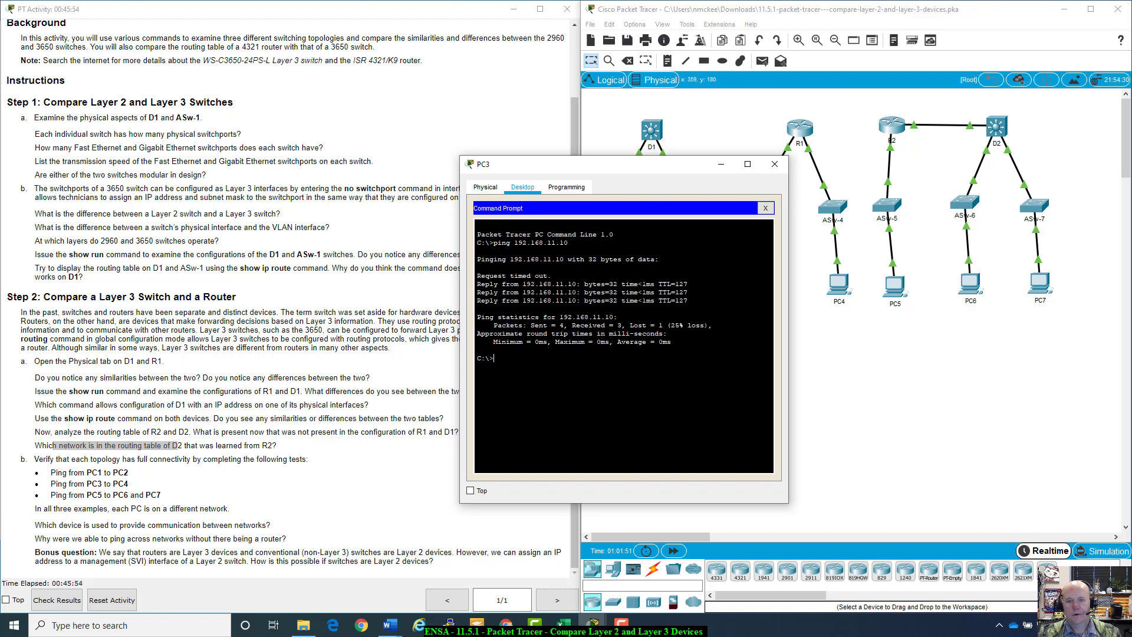
{"action": "key", "text": "Return"}
{"action": "key", "text": "Up"}
{"action": "key", "text": "Return"}
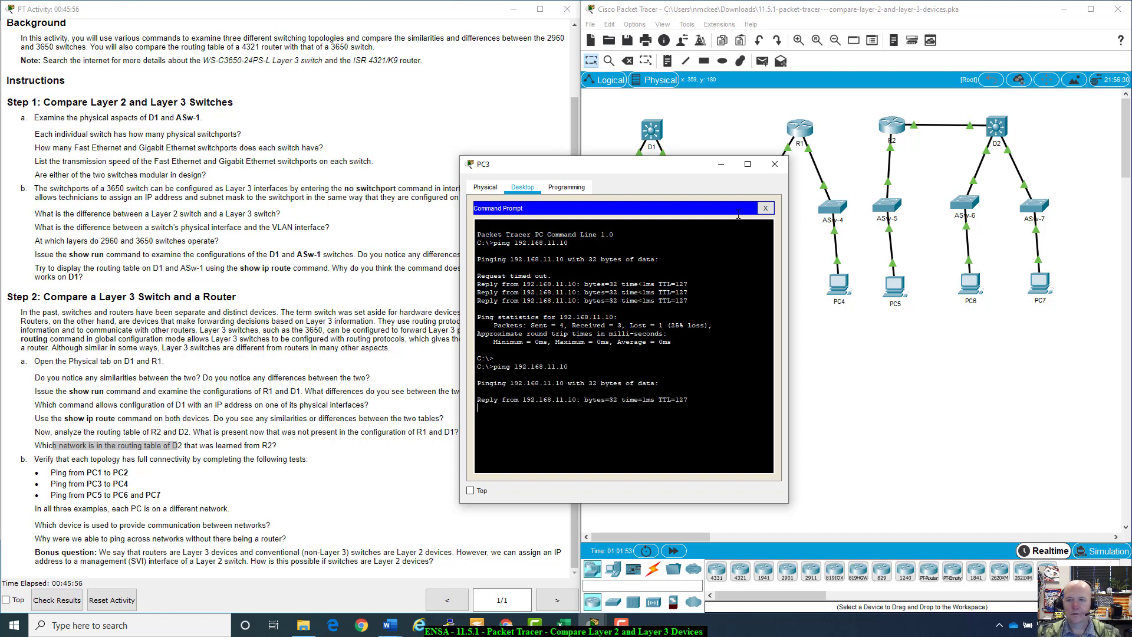
{"action": "left_click", "coordinate": [774, 163]}
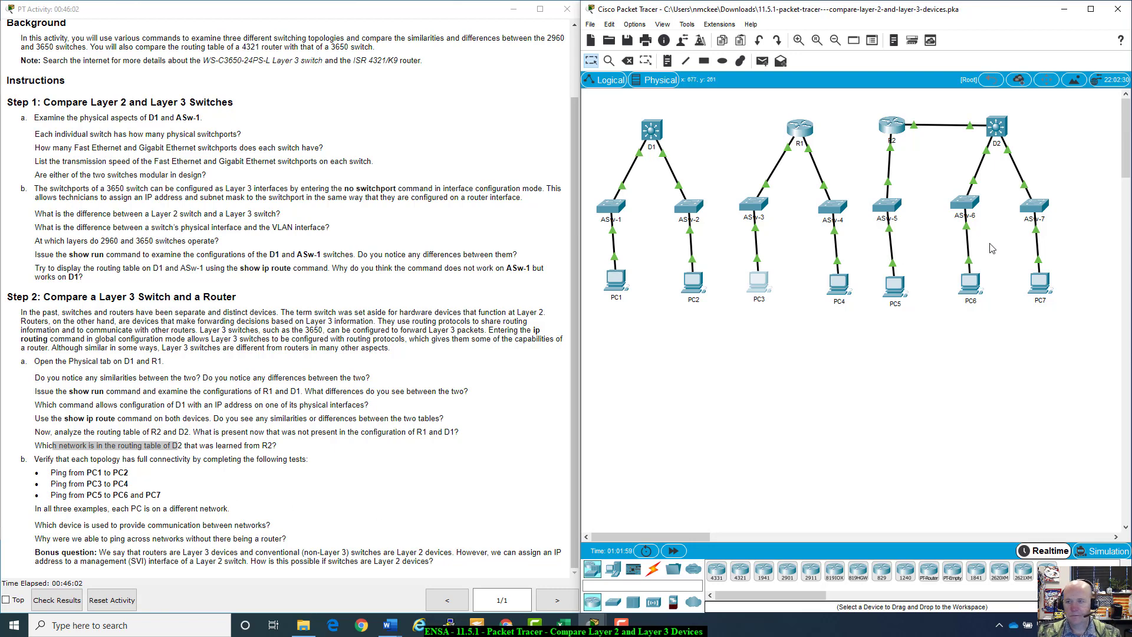
Step: Copy PC6's IPv4 address from its IP Configuration
{"action": "left_click", "coordinate": [1040, 289]}
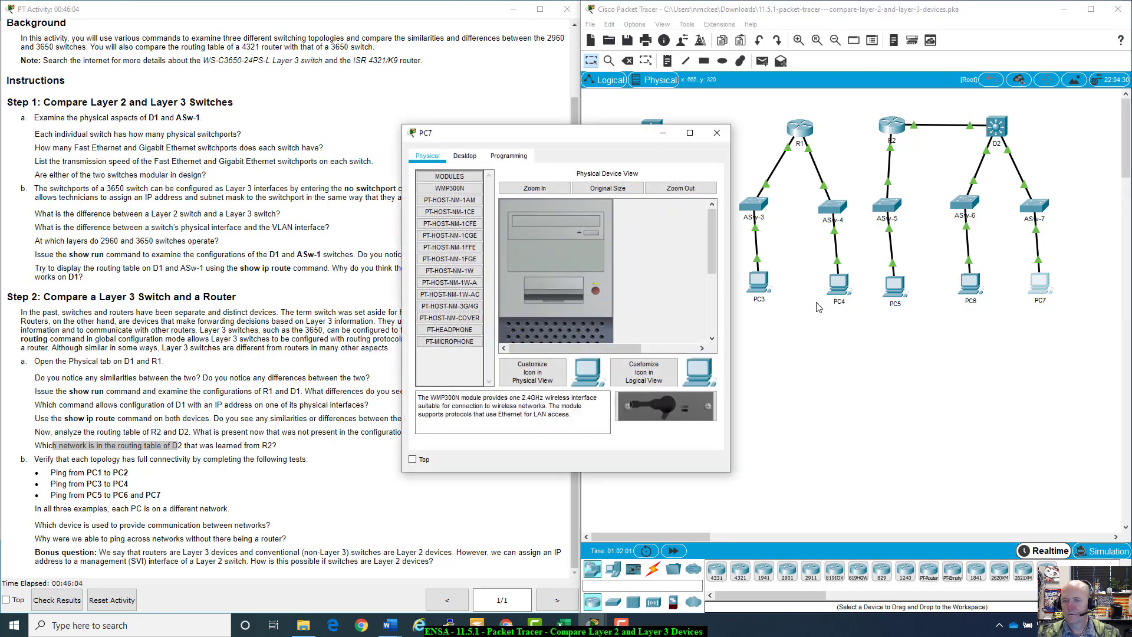
{"action": "left_click", "coordinate": [729, 125]}
{"action": "left_click", "coordinate": [973, 282]}
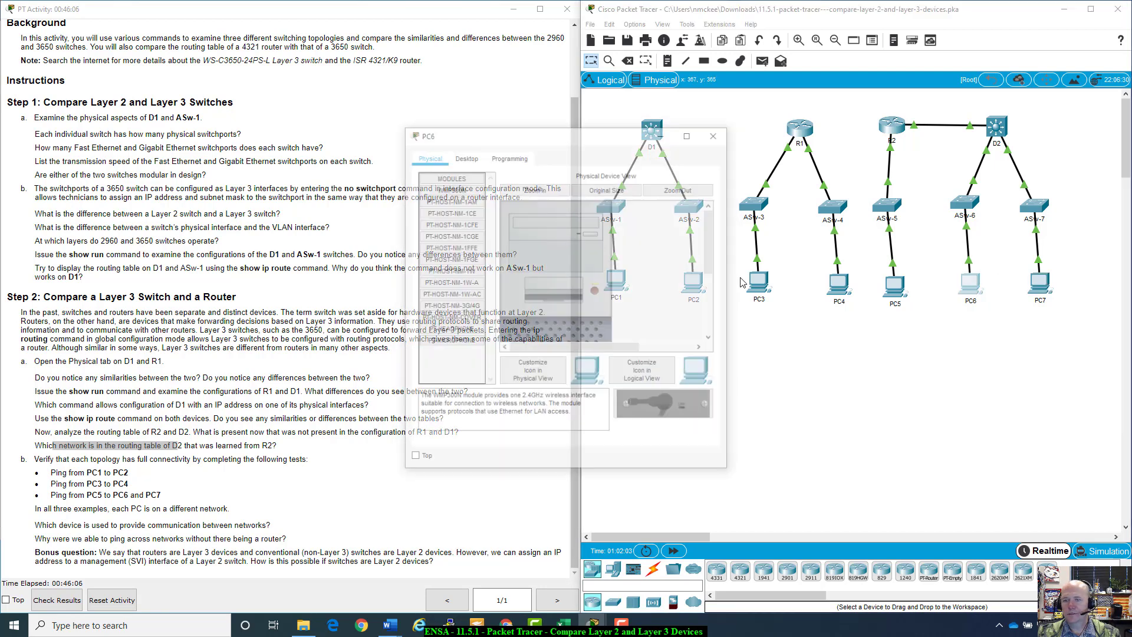
{"action": "left_click", "coordinate": [458, 156]}
{"action": "left_click", "coordinate": [448, 189]}
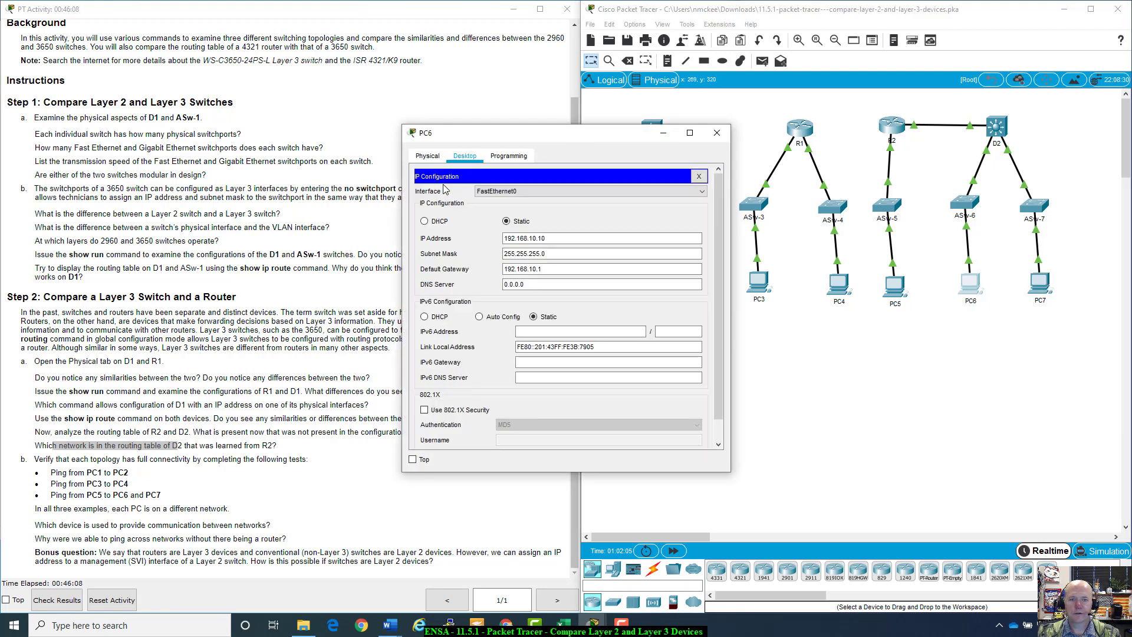
{"action": "double_click", "coordinate": [534, 238]}
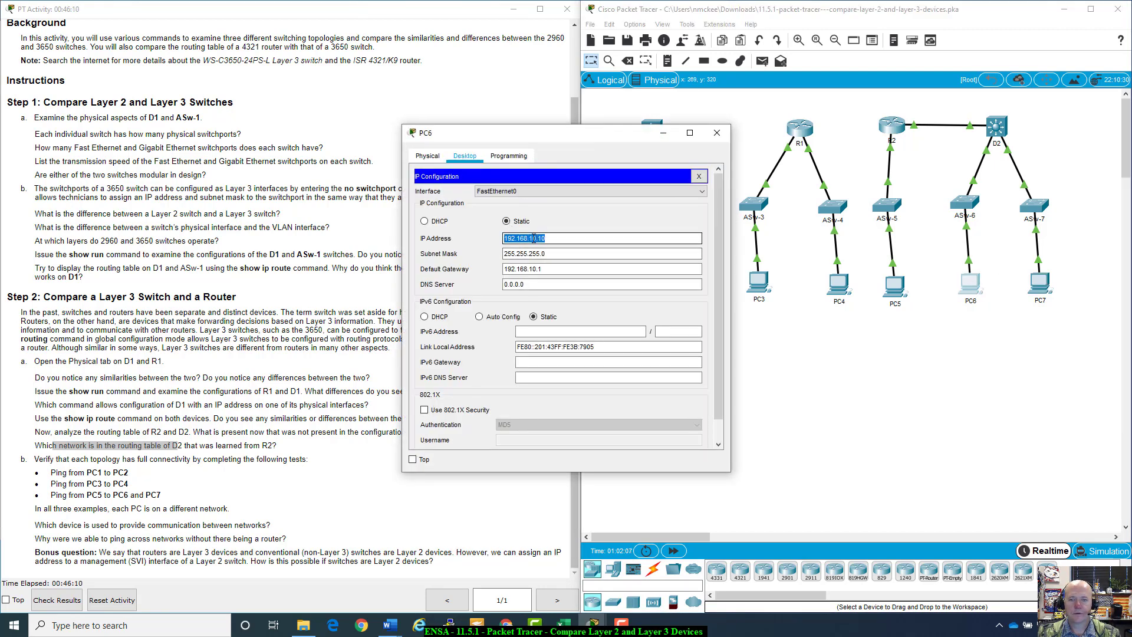
{"action": "right_click", "coordinate": [534, 238]}
{"action": "left_click", "coordinate": [560, 289]}
{"action": "left_click", "coordinate": [1063, 336]}
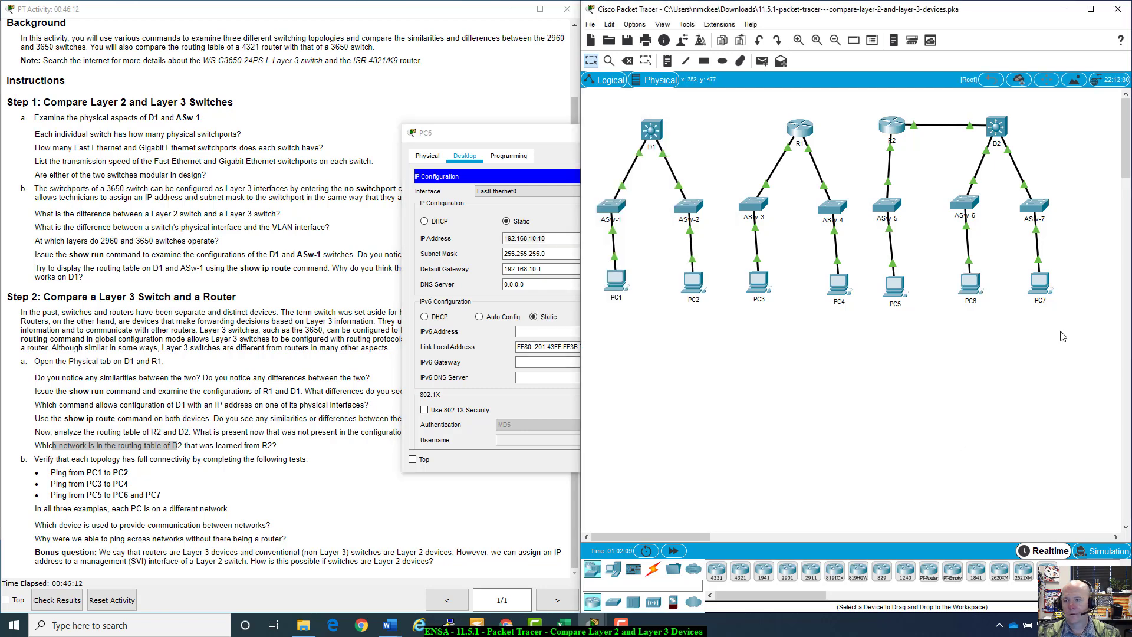
Step: Check PC7's address in its IP Configuration and minimize its window
{"action": "left_click", "coordinate": [1039, 283]}
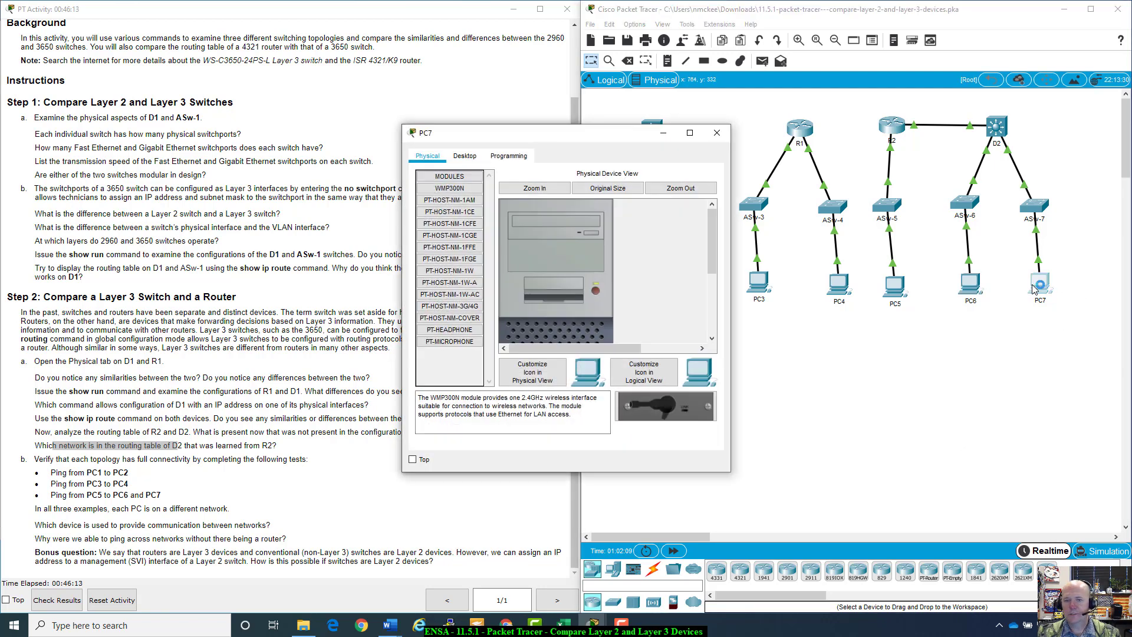
{"action": "left_click", "coordinate": [465, 157]}
{"action": "left_click", "coordinate": [450, 180]}
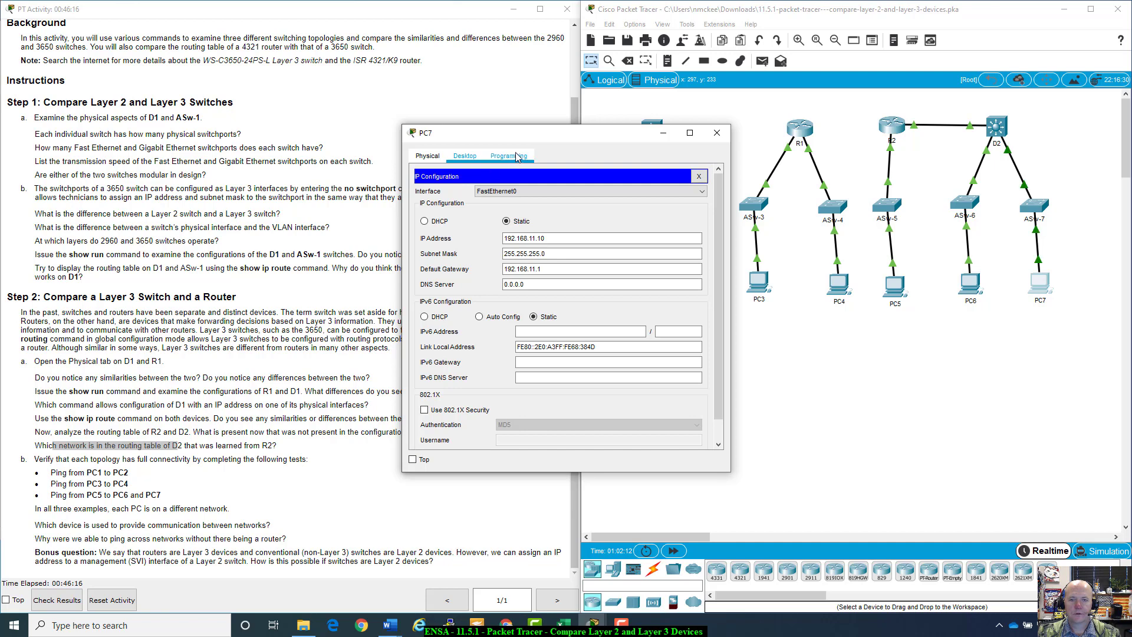
{"action": "left_click_drag", "start_coordinate": [670, 136], "coordinate": [1016, 305]}
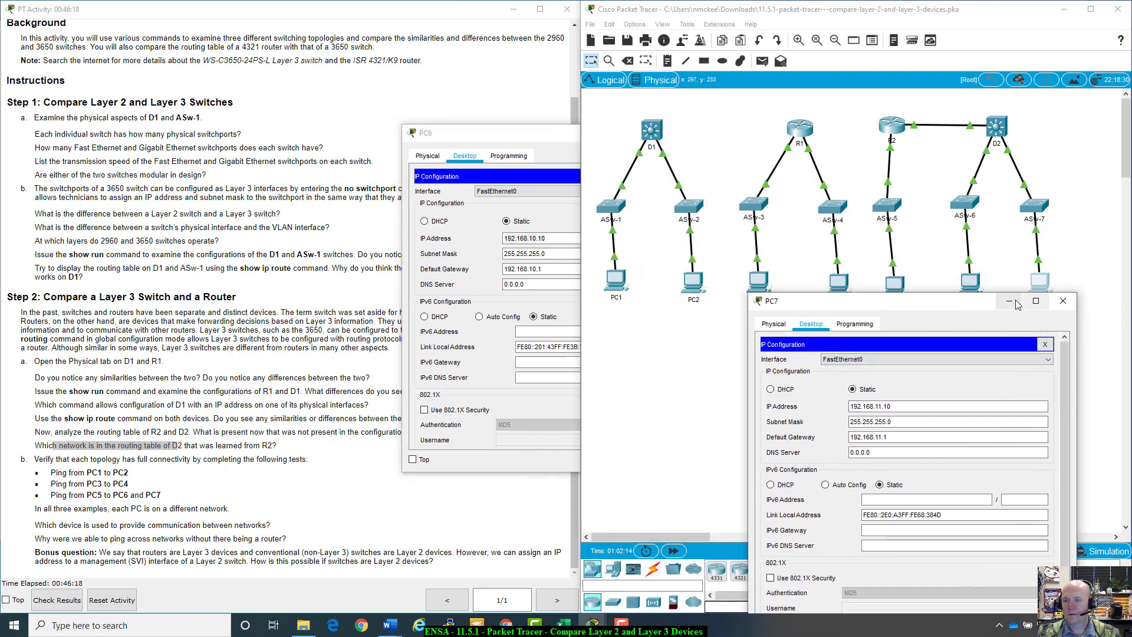
{"action": "left_click", "coordinate": [1011, 302]}
Step: Ping PC6 at 192.168.10.10 from PC5's Command Prompt using the copied address
{"action": "left_click", "coordinate": [894, 283]}
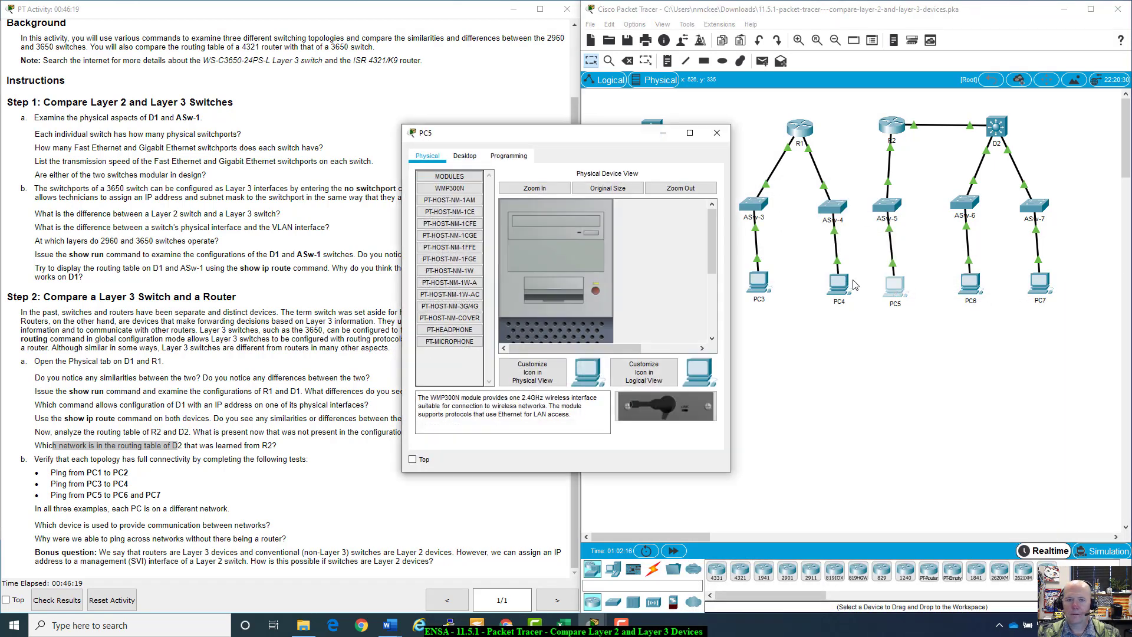
{"action": "left_click", "coordinate": [465, 156]}
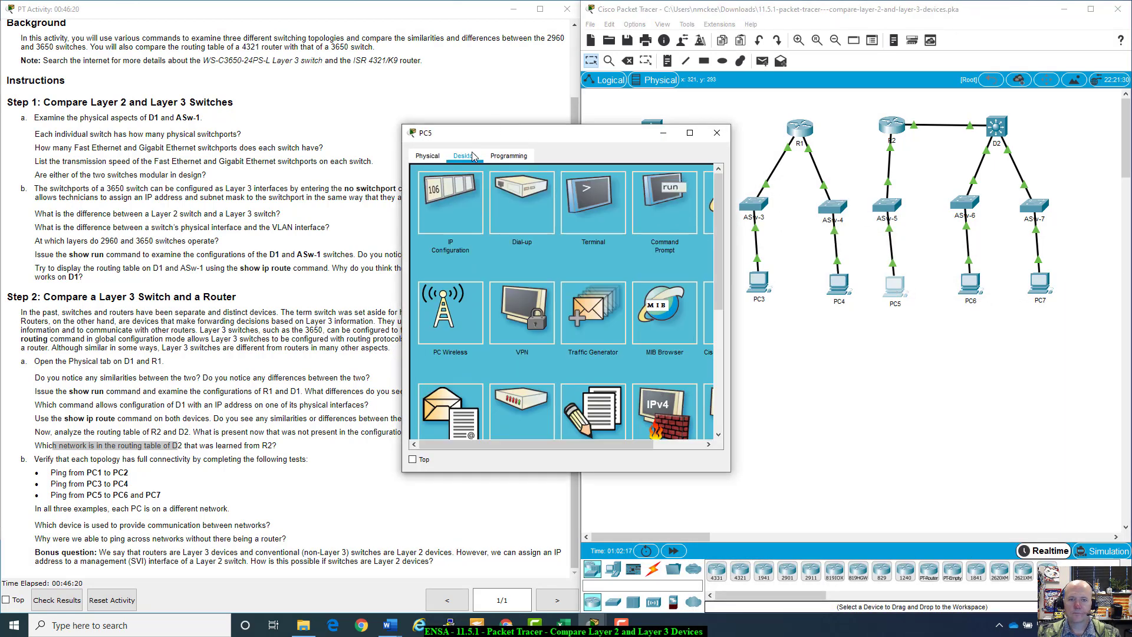
{"action": "left_click", "coordinate": [645, 216]}
{"action": "right_click", "coordinate": [550, 228]}
{"action": "left_click", "coordinate": [567, 247]}
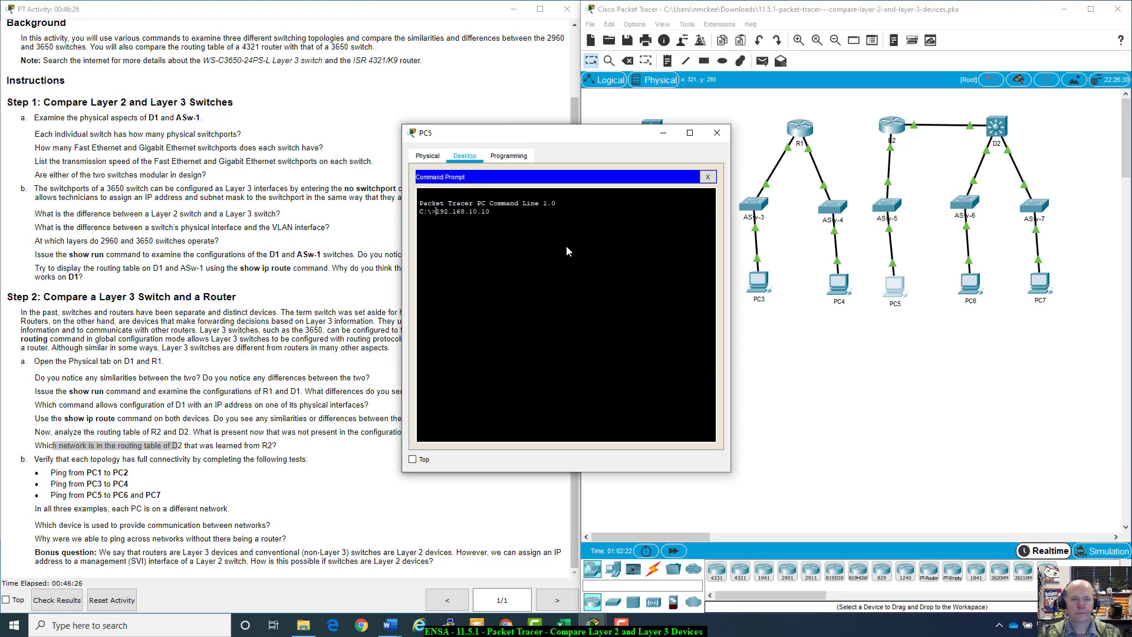
{"action": "type", "text": "ping"}
{"action": "key", "text": "Return"}
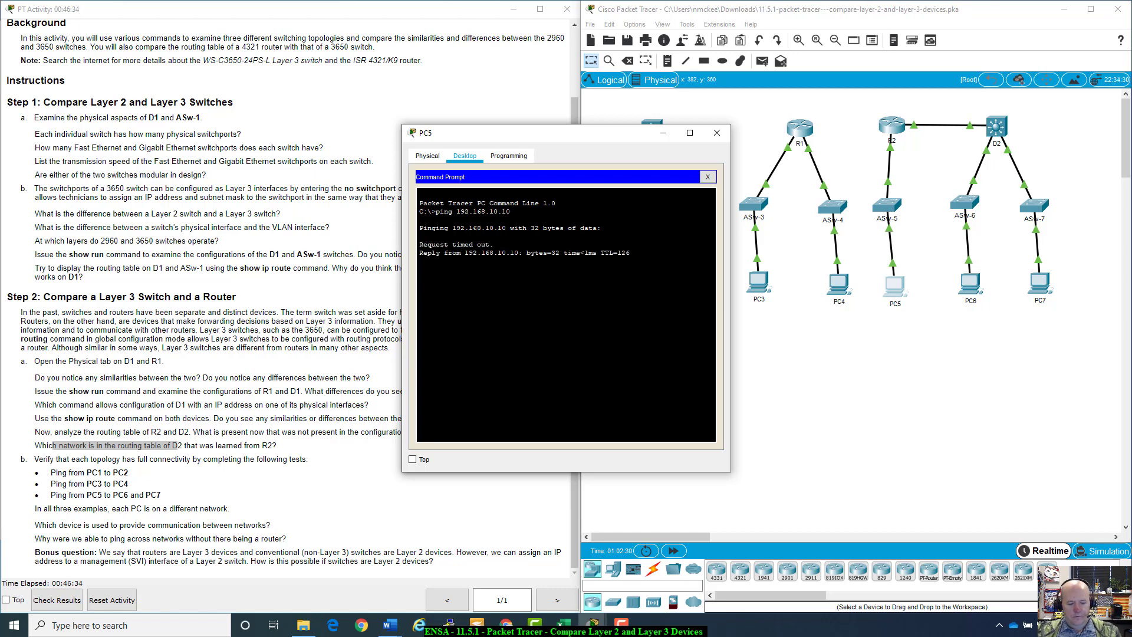
Step: Interrupt the running ping on PC5 and repeat it to 192.168.10.10
{"action": "key", "text": "ctrl+c"}
{"action": "key", "text": "Up"}
{"action": "key", "text": "Return"}
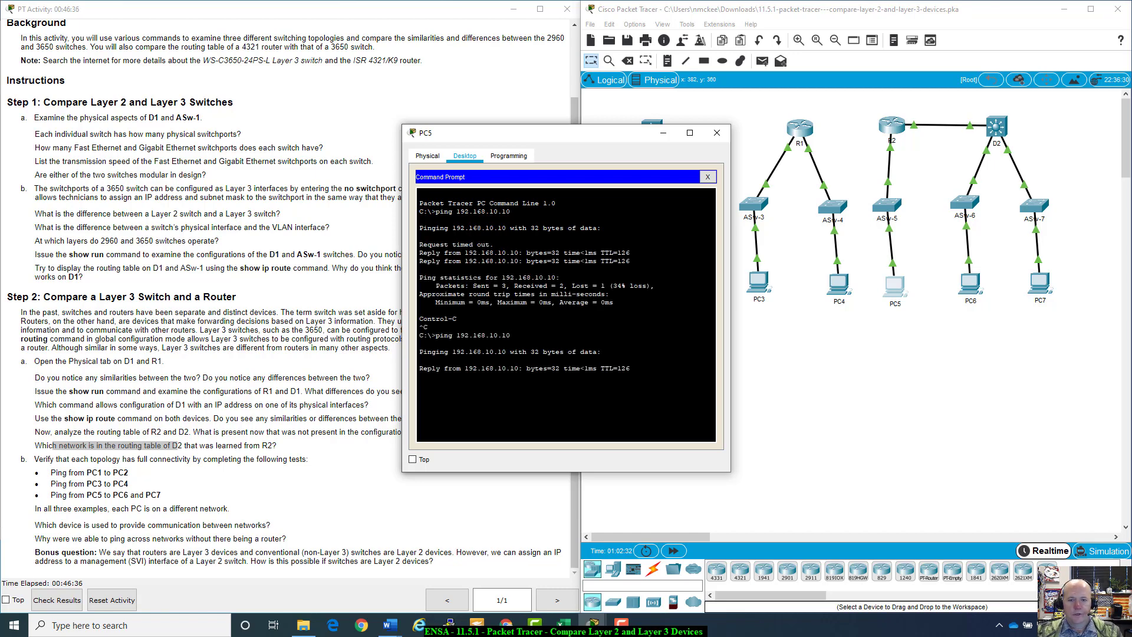
Step: Stop the current ping and ping PC7 at 192.168.11.10 from PC5 twice, reusing the previous command
{"action": "key", "text": "ctrl+c"}
{"action": "key", "text": "Up"}
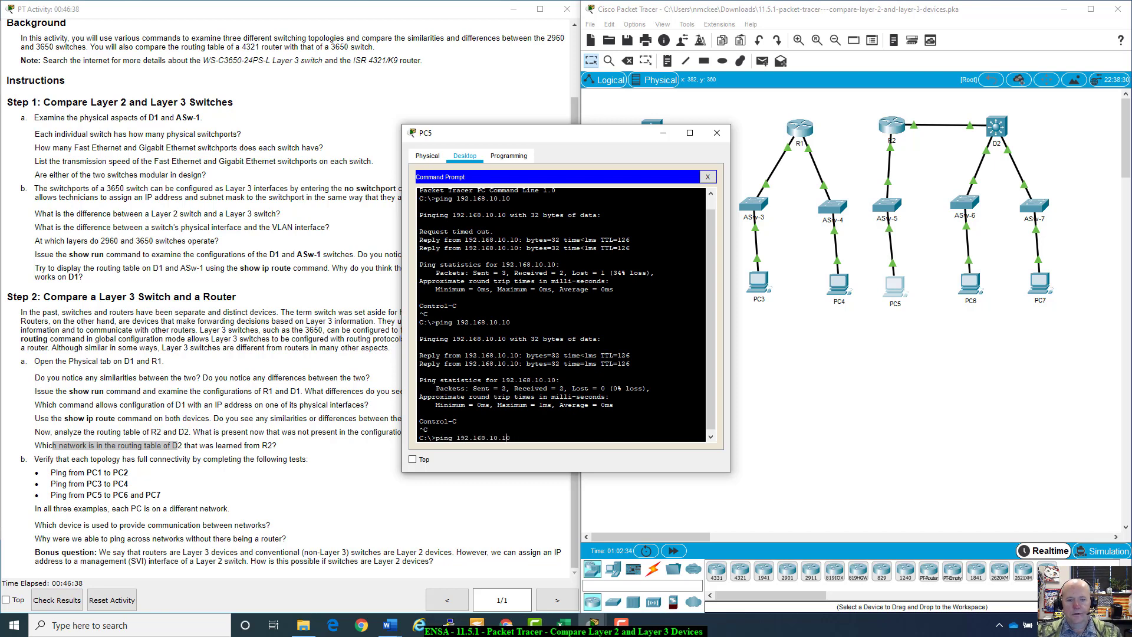
{"action": "key", "text": "Return"}
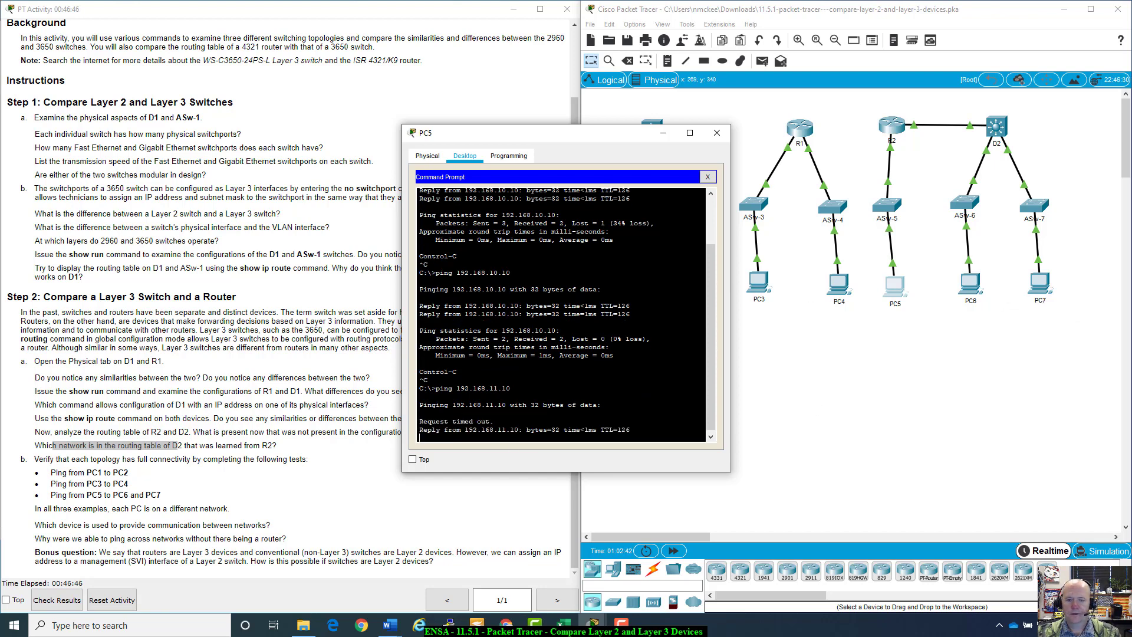
{"action": "key", "text": "Up"}
{"action": "key", "text": "Return"}
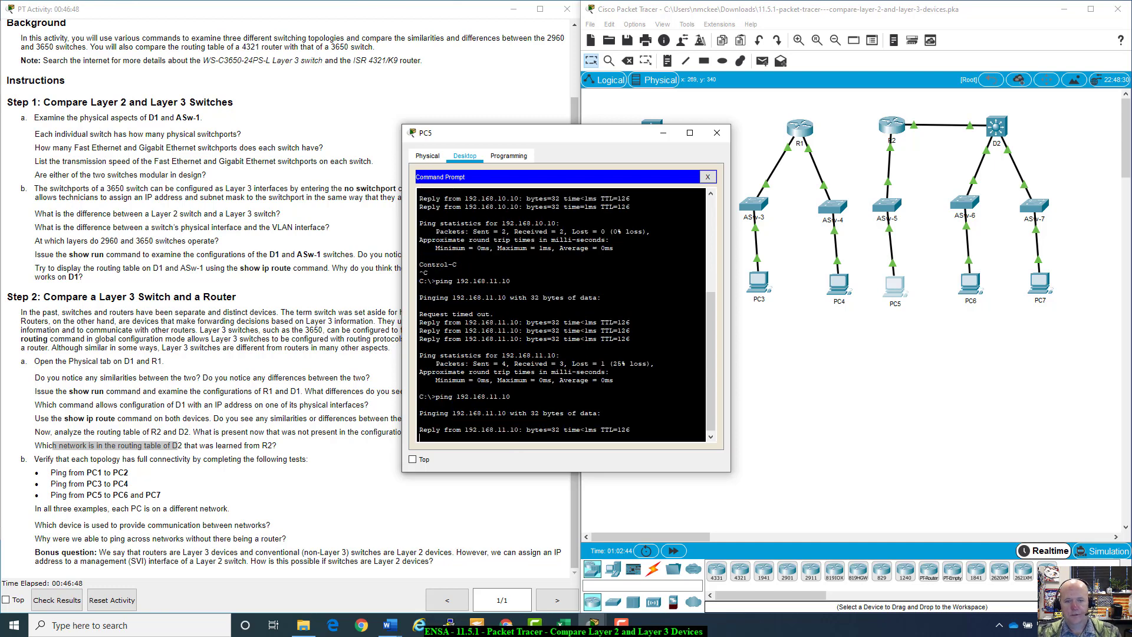
Step: Close the PC5 and PC6 windows and highlight the instruction sentence about each PC being on a different network
{"action": "left_click", "coordinate": [716, 133]}
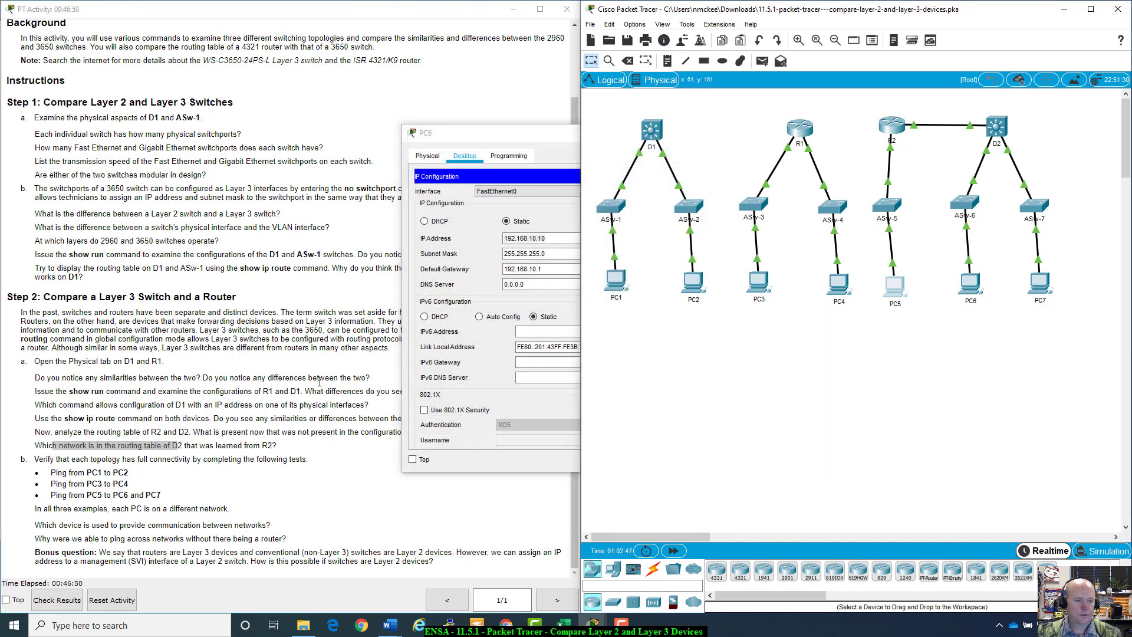
{"action": "left_click", "coordinate": [520, 137]}
{"action": "left_click", "coordinate": [716, 132]}
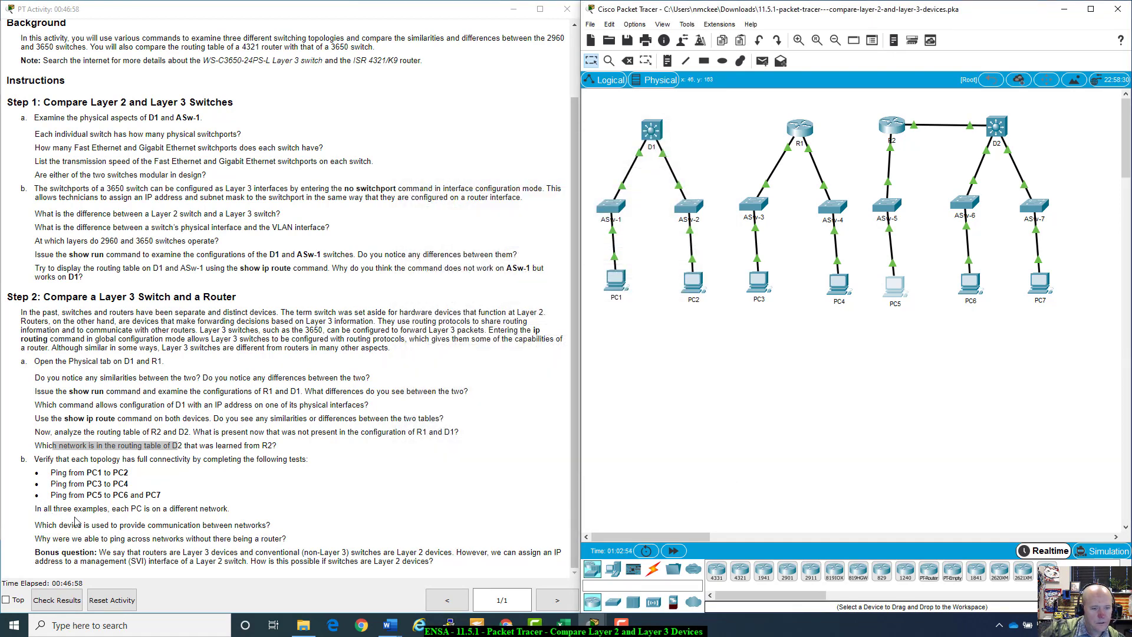
{"action": "left_click_drag", "start_coordinate": [82, 509], "coordinate": [246, 517]}
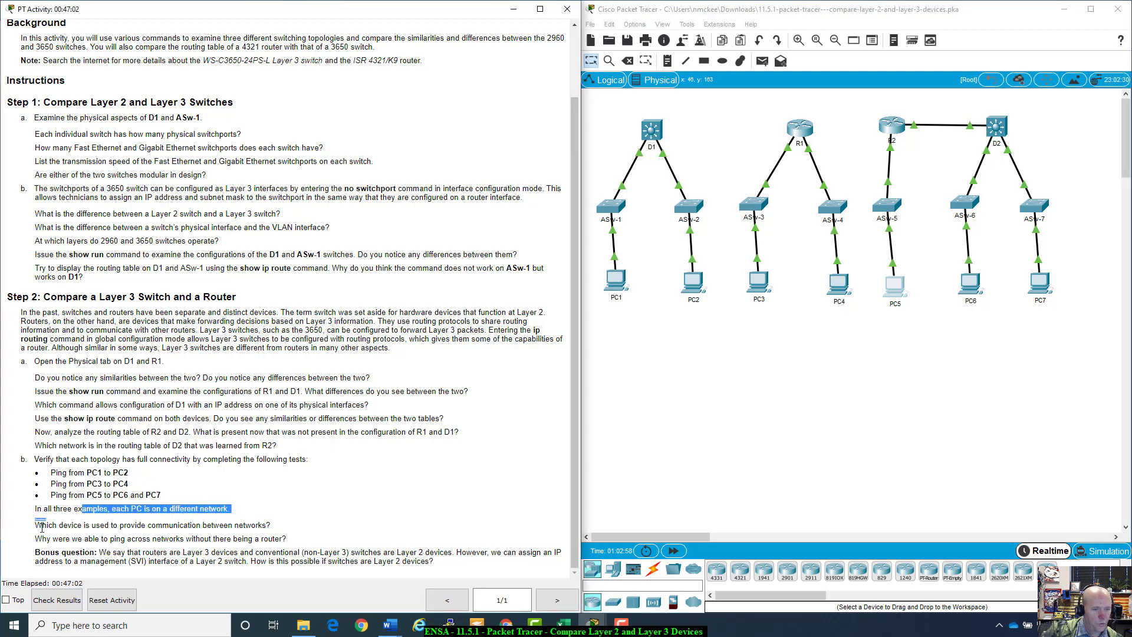